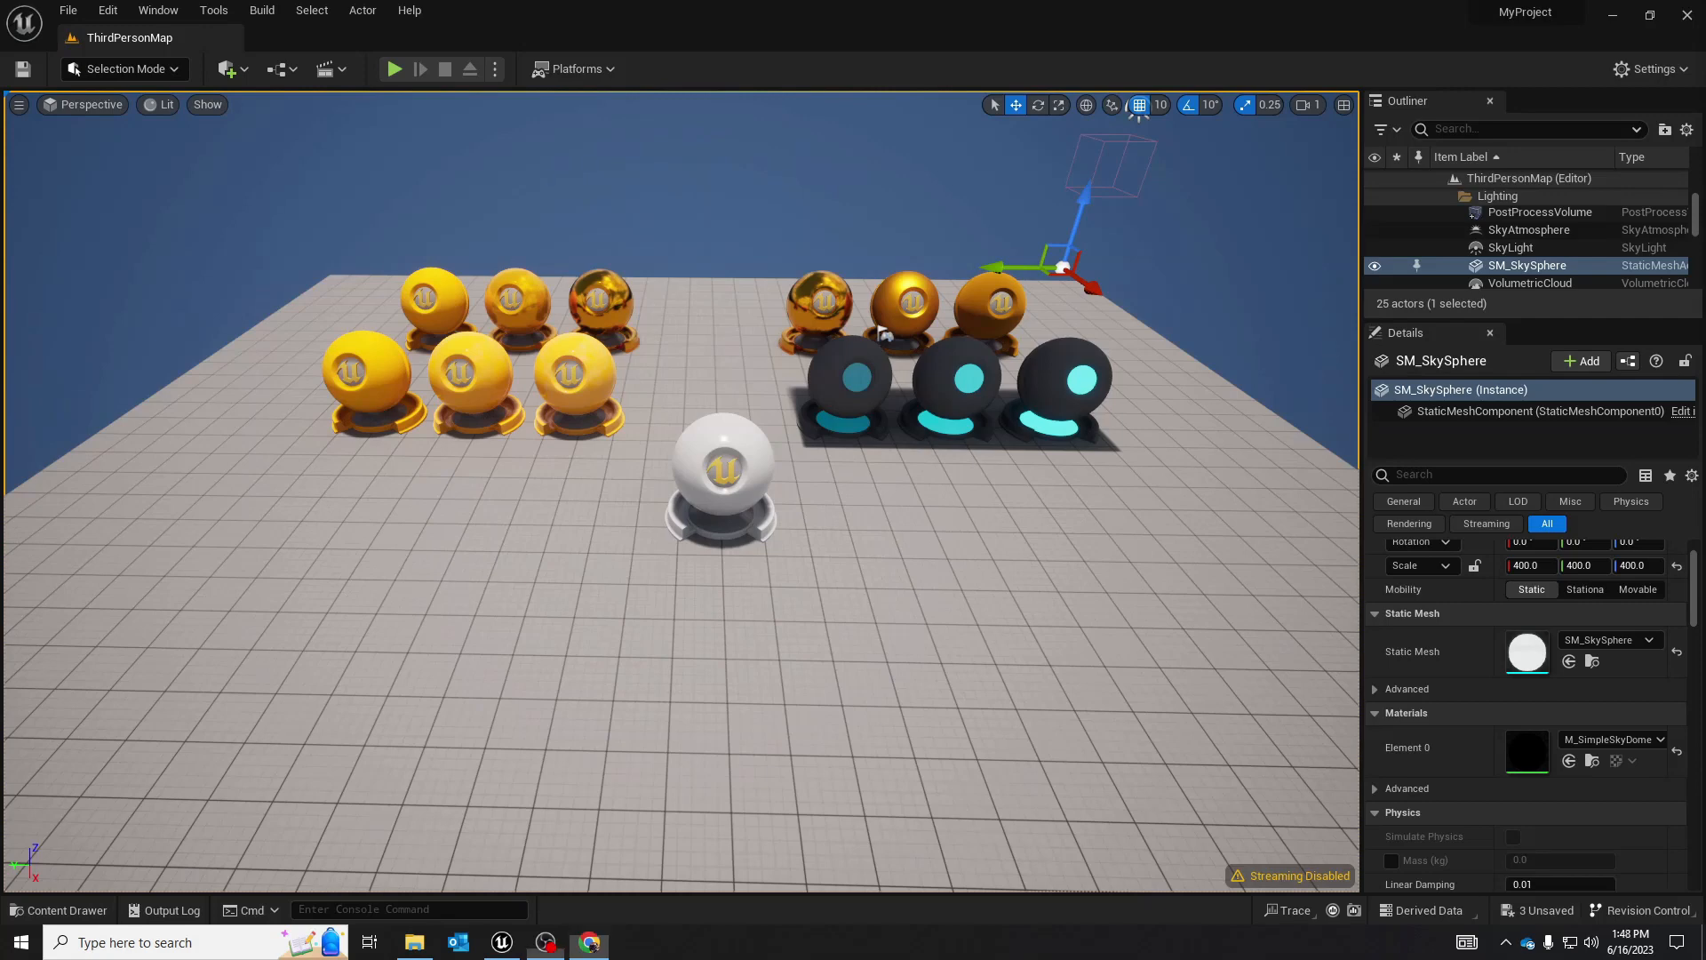
# Place a second SM_MatPreviewMesh_02 from StarterContent/Props on the floor beside the white preview mesh
pyautogui.click(1202, 266)
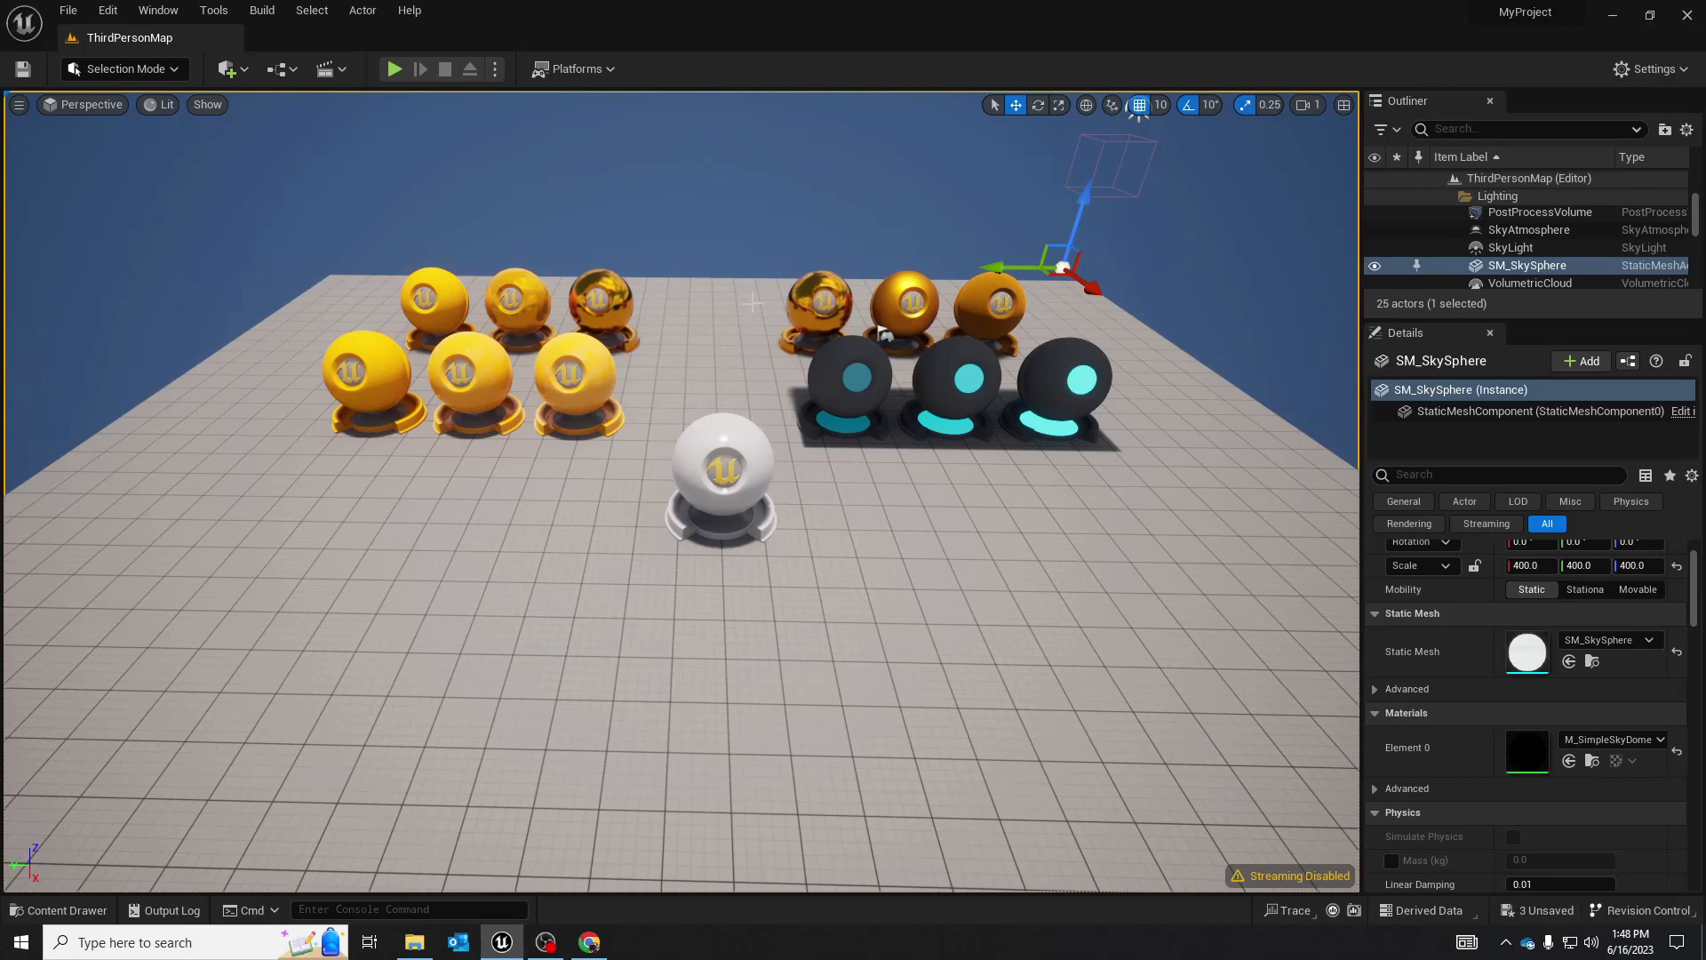
pyautogui.hotkey('ctrl', 'space')
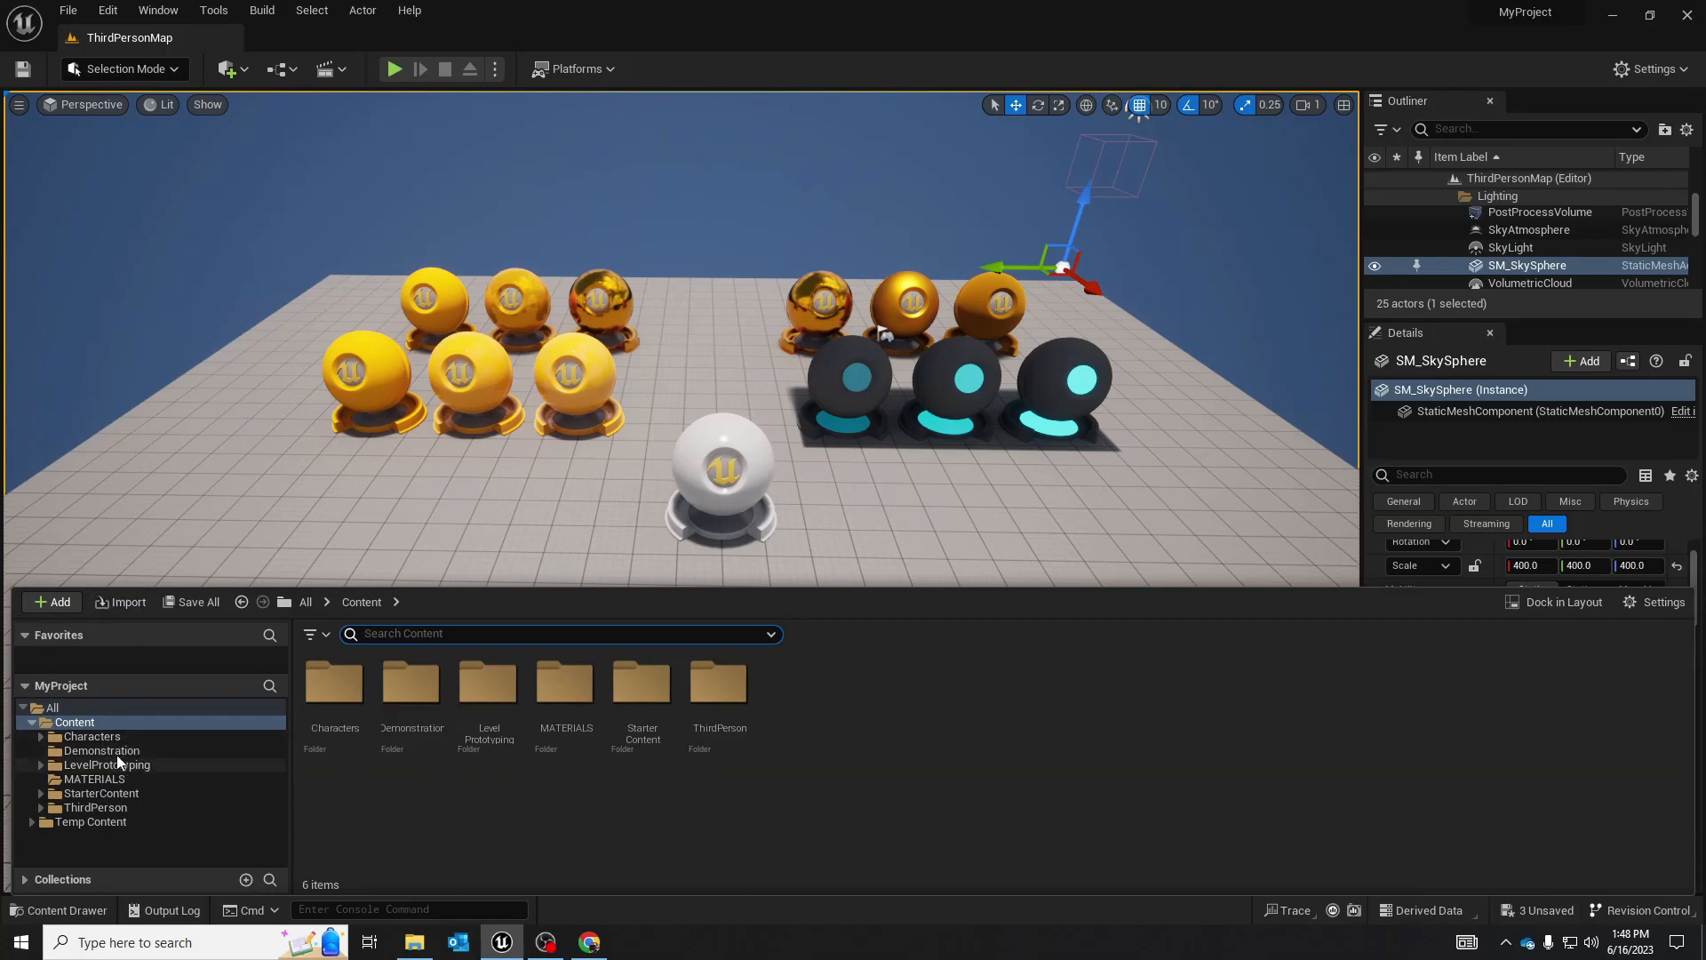
pyautogui.click(113, 794)
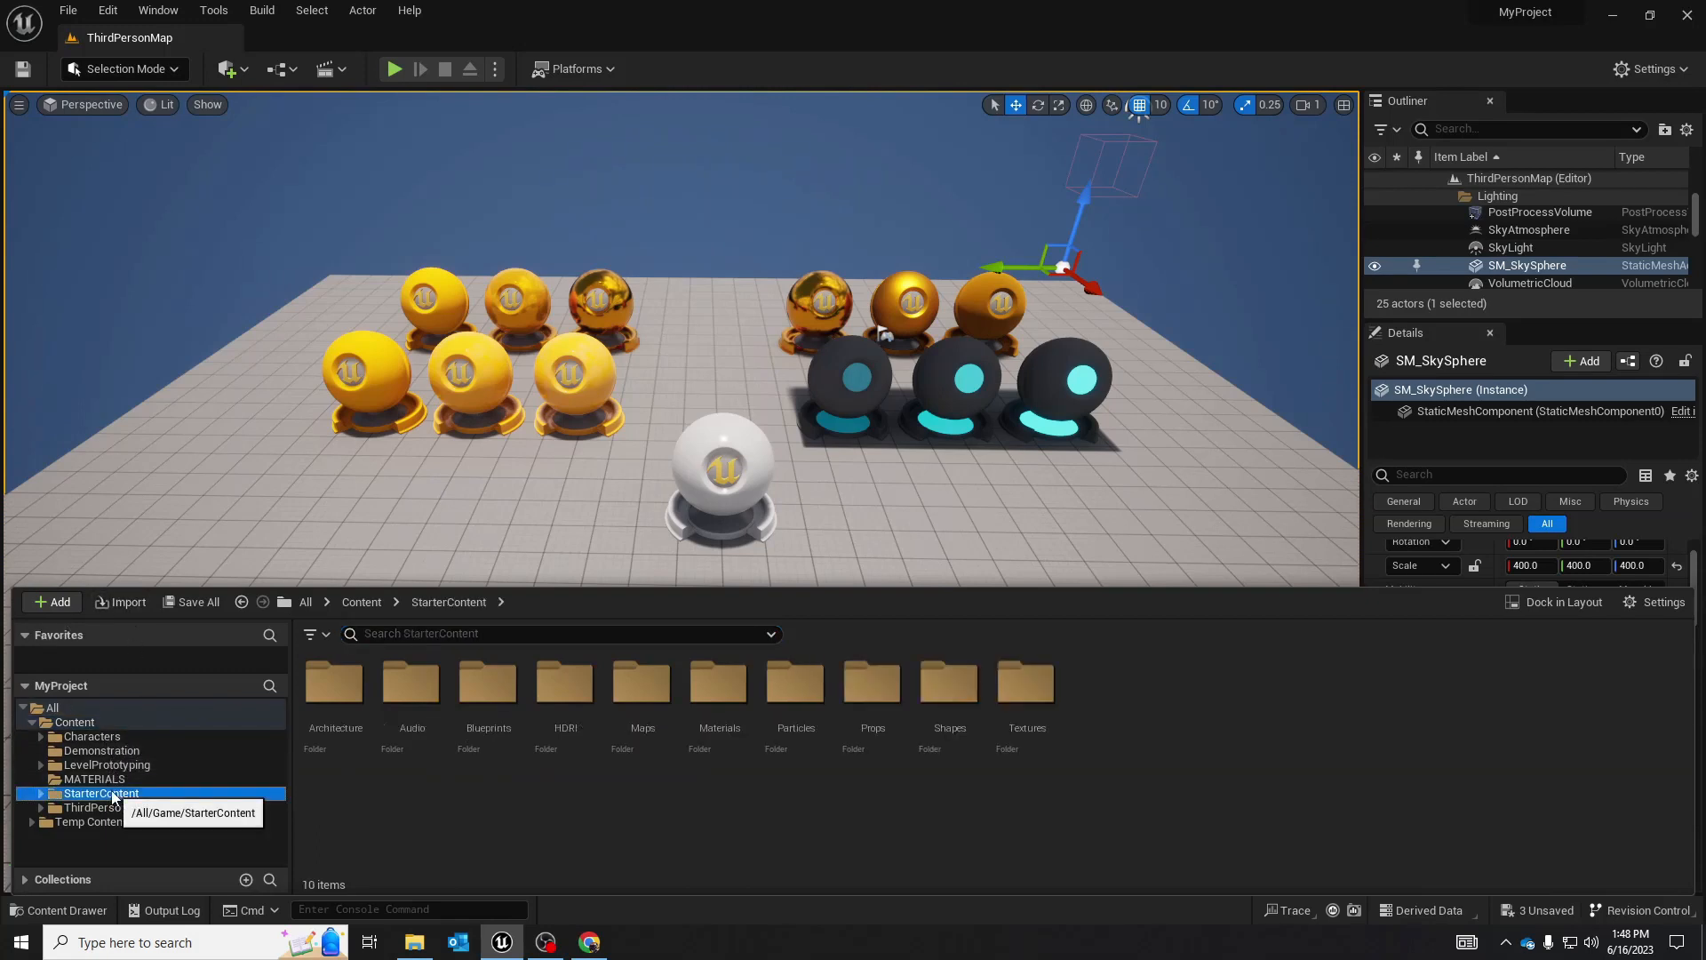
pyautogui.doubleClick(866, 697)
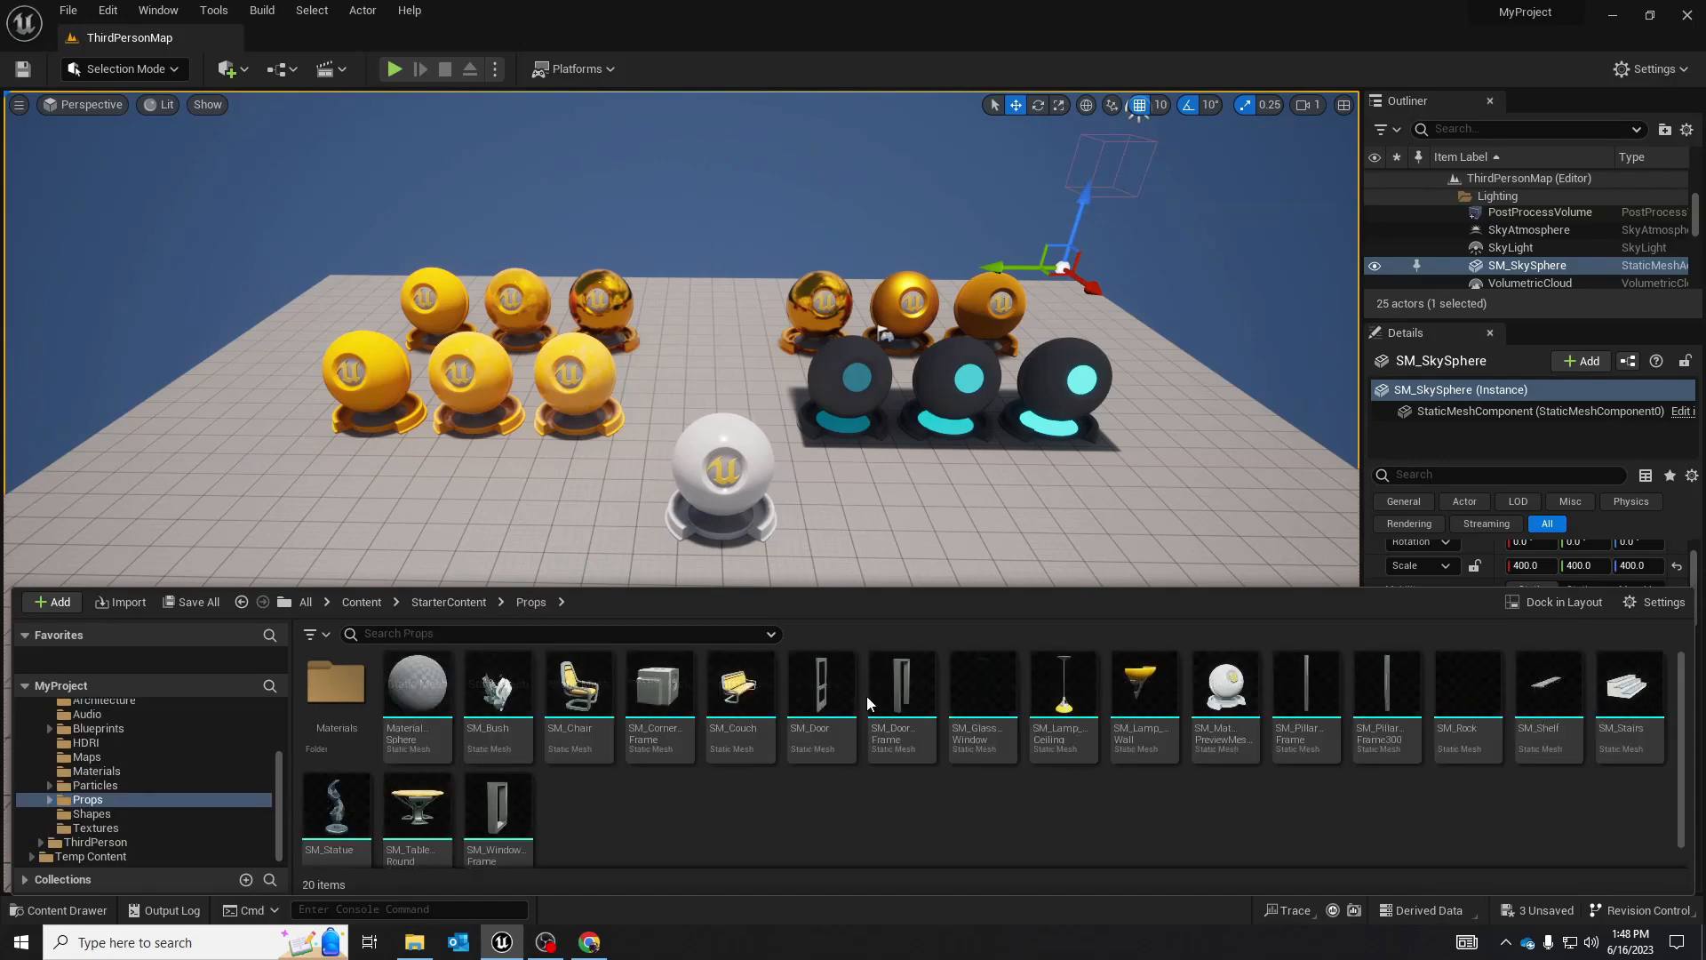
pyautogui.moveTo(1242, 755)
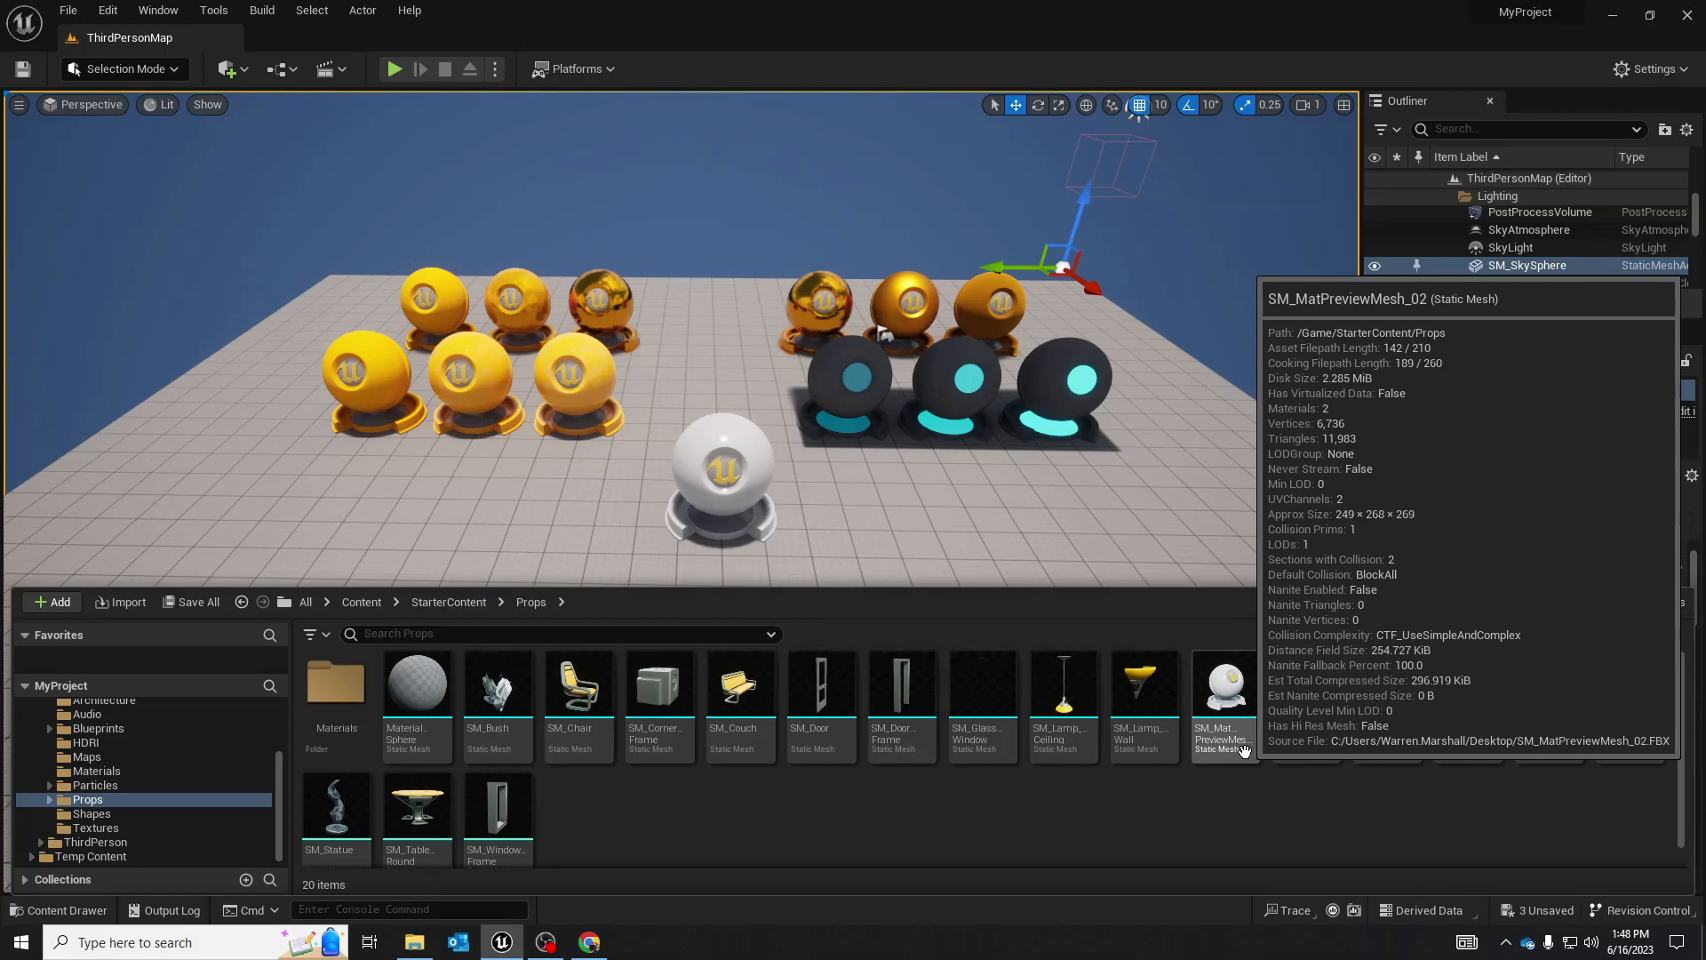
pyautogui.moveTo(1242, 751); pyautogui.dragTo(875, 514)
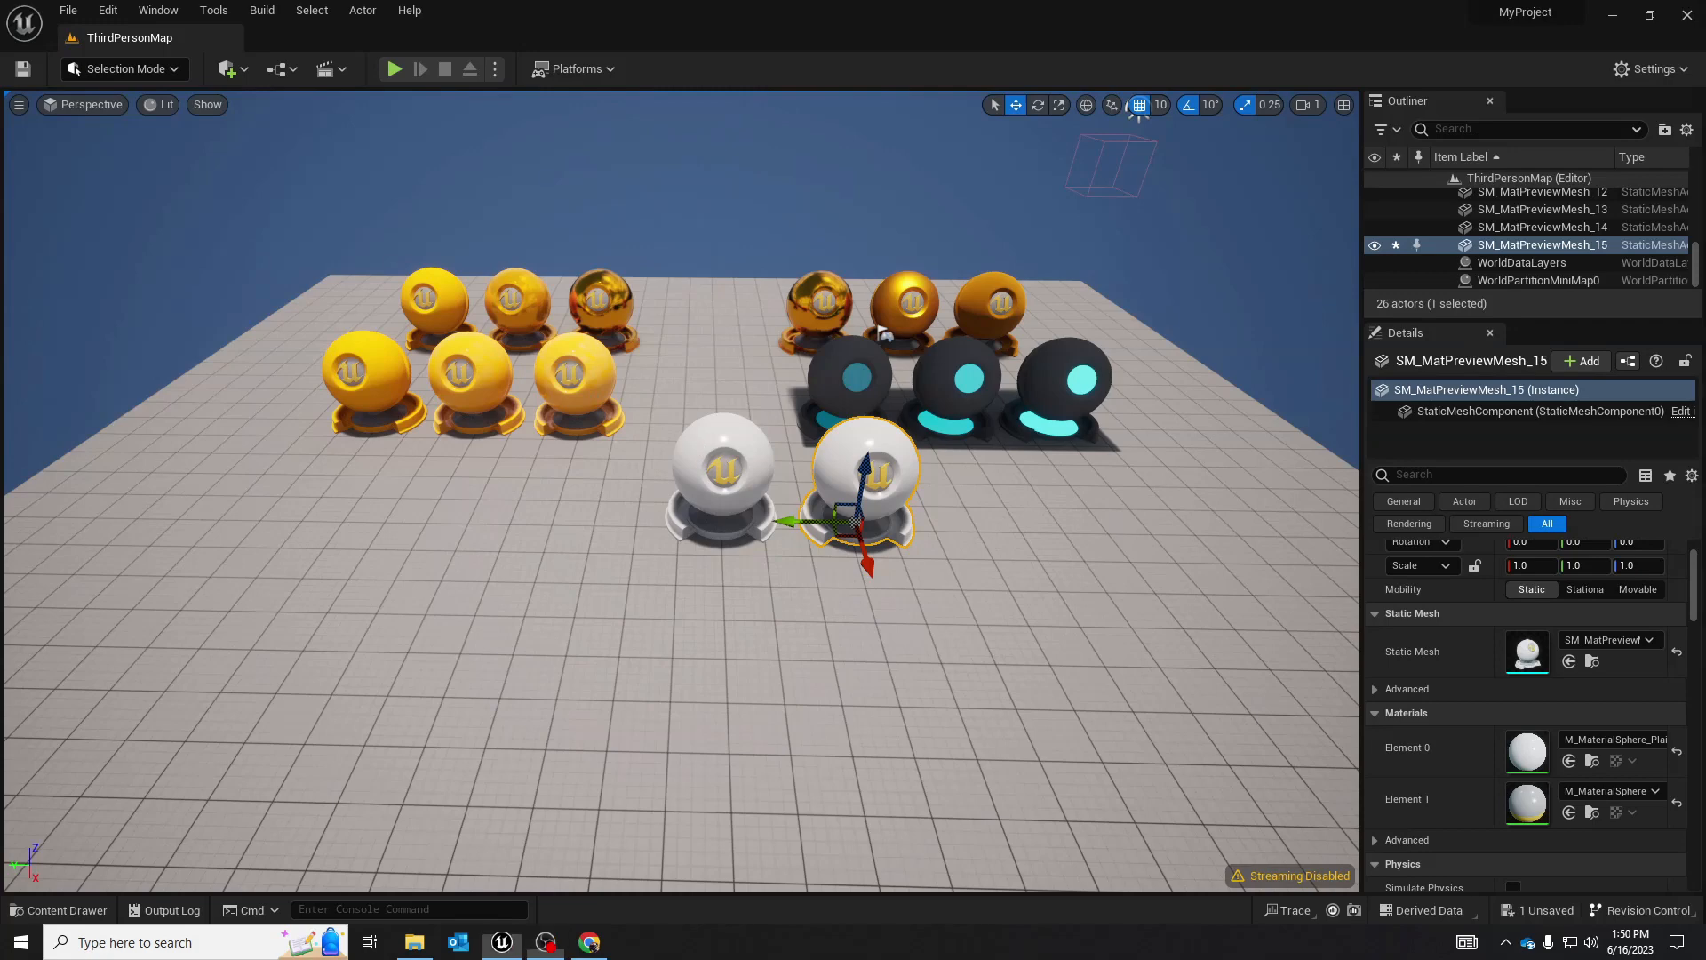
# Try M_Metal_Burnished_Steel and M_Metal_Gold as the Element 0 material of the original white preview mesh, then assign M_Metal_Copper
pyautogui.click(690, 437)
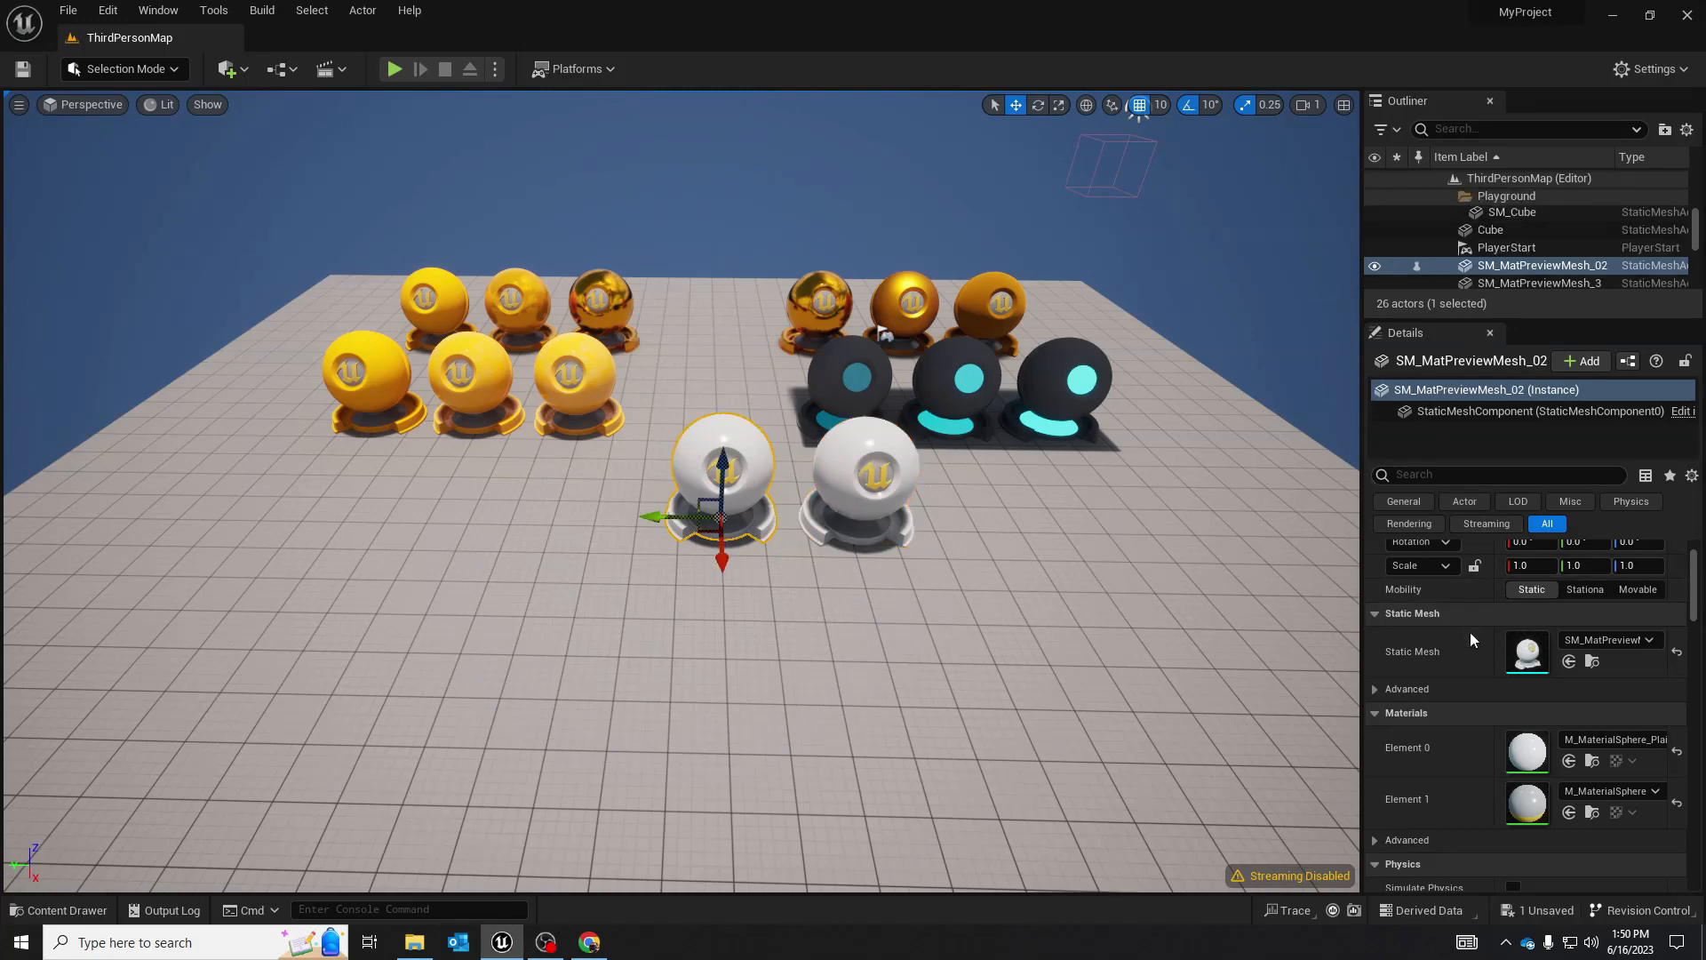
pyautogui.click(1603, 740)
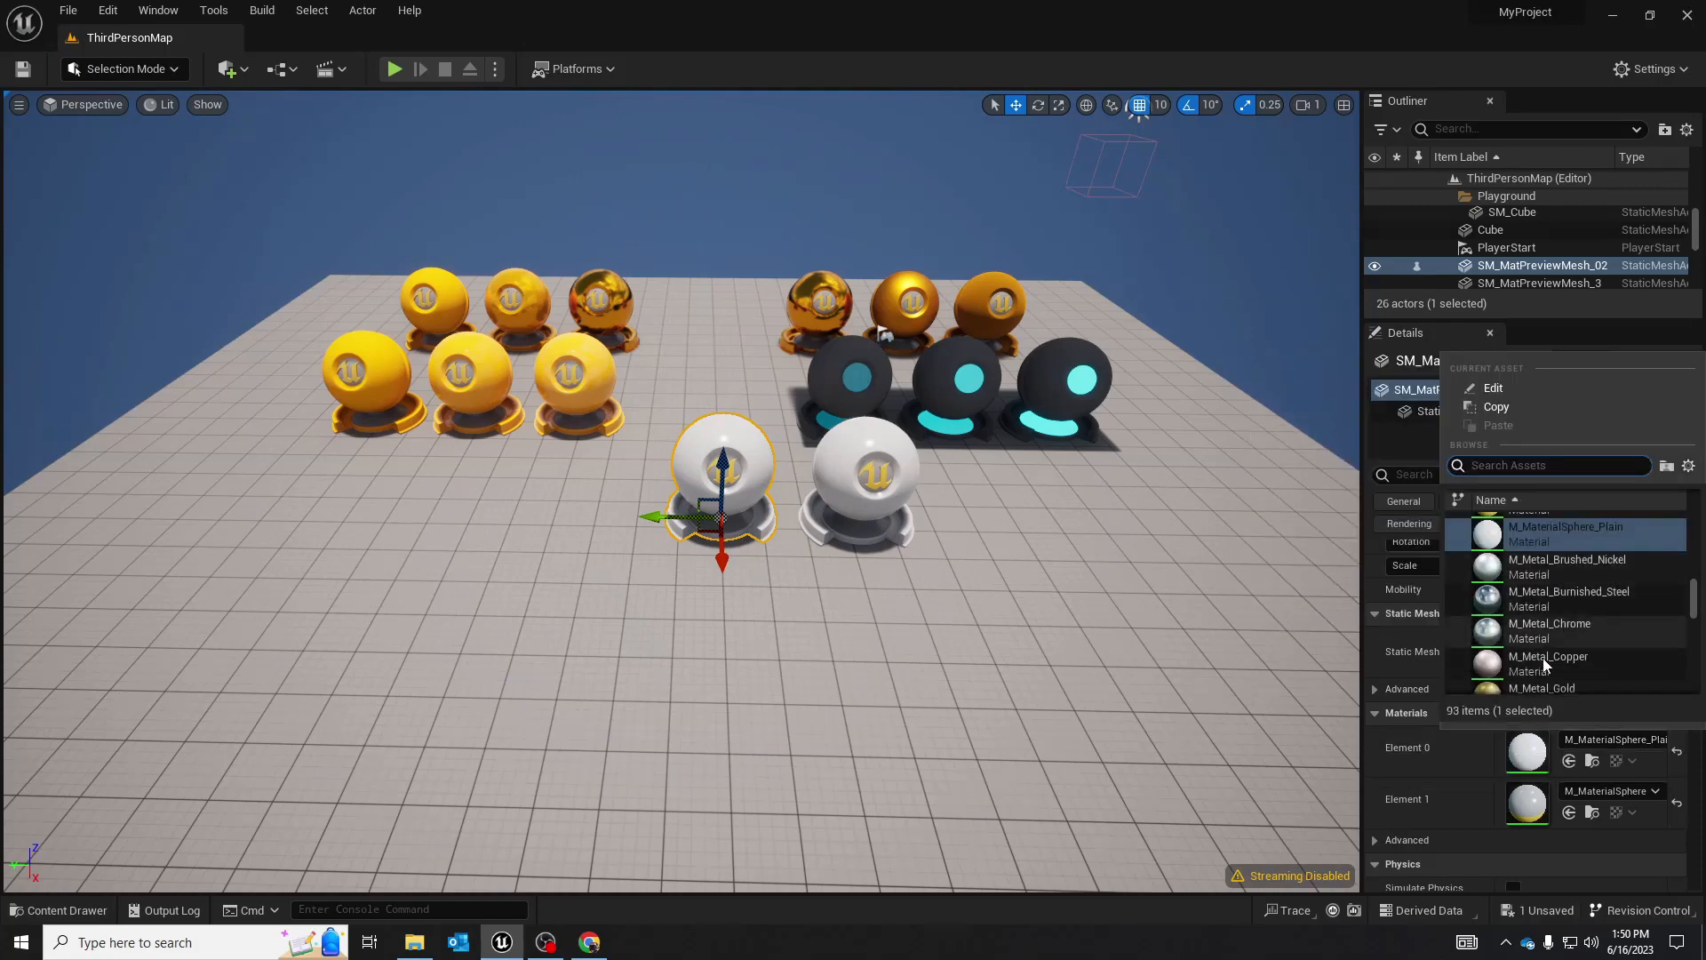
pyautogui.click(1549, 594)
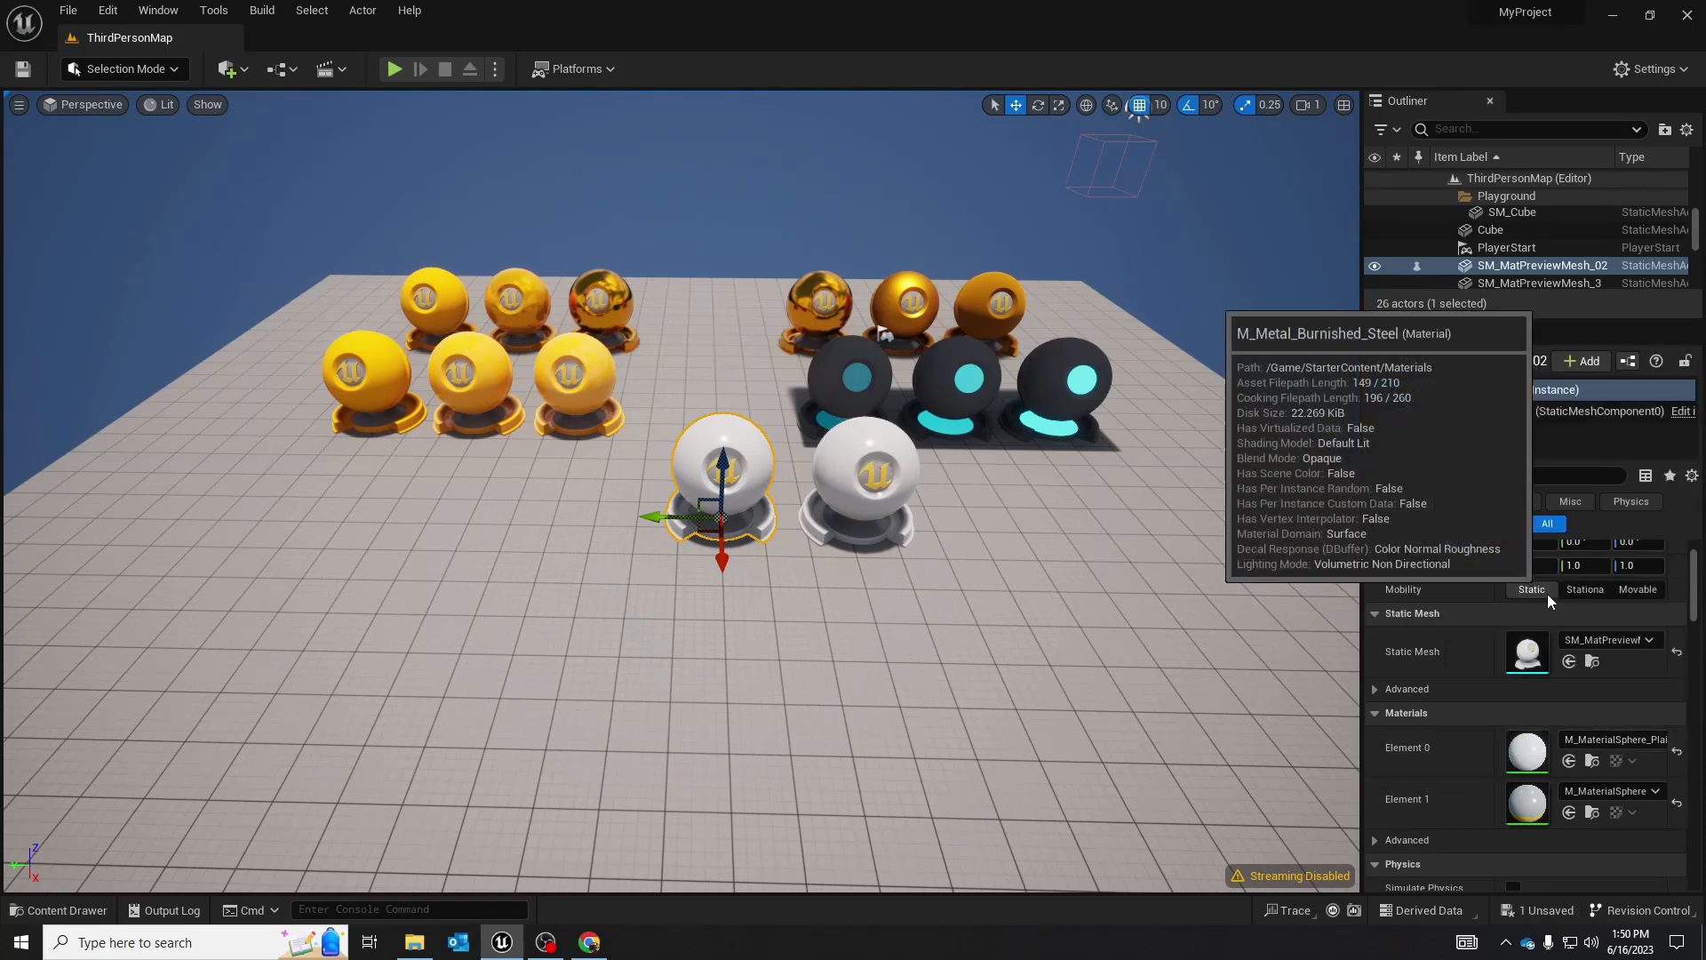
pyautogui.click(1586, 738)
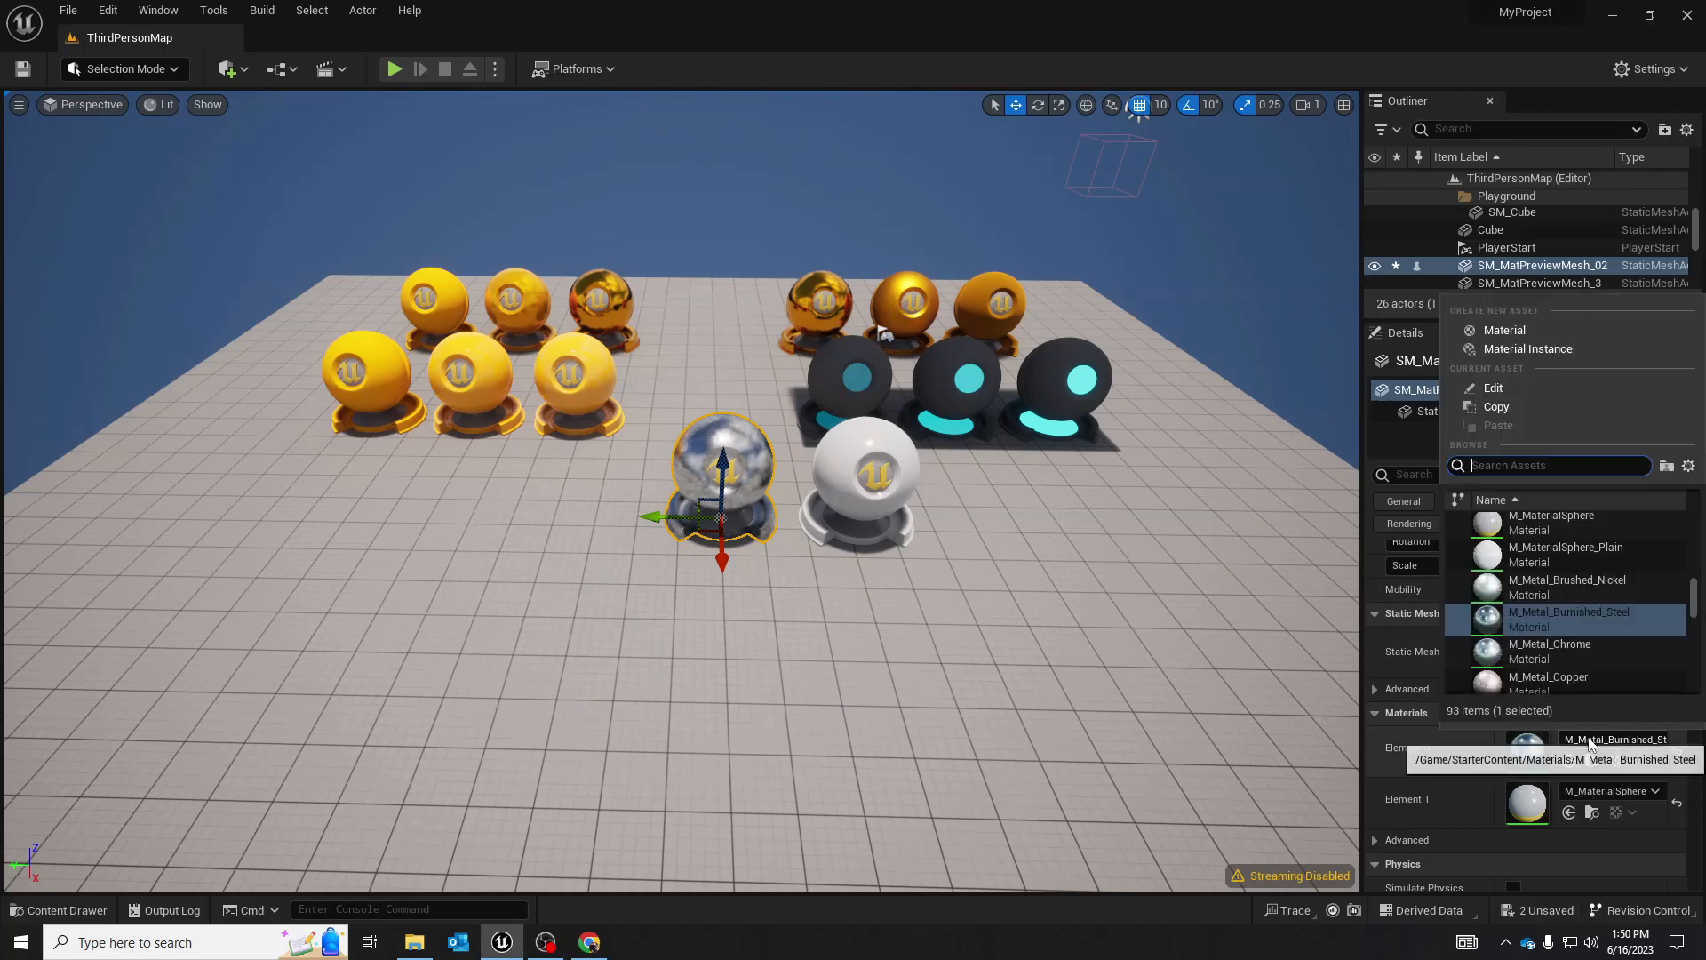
pyautogui.click(1555, 638)
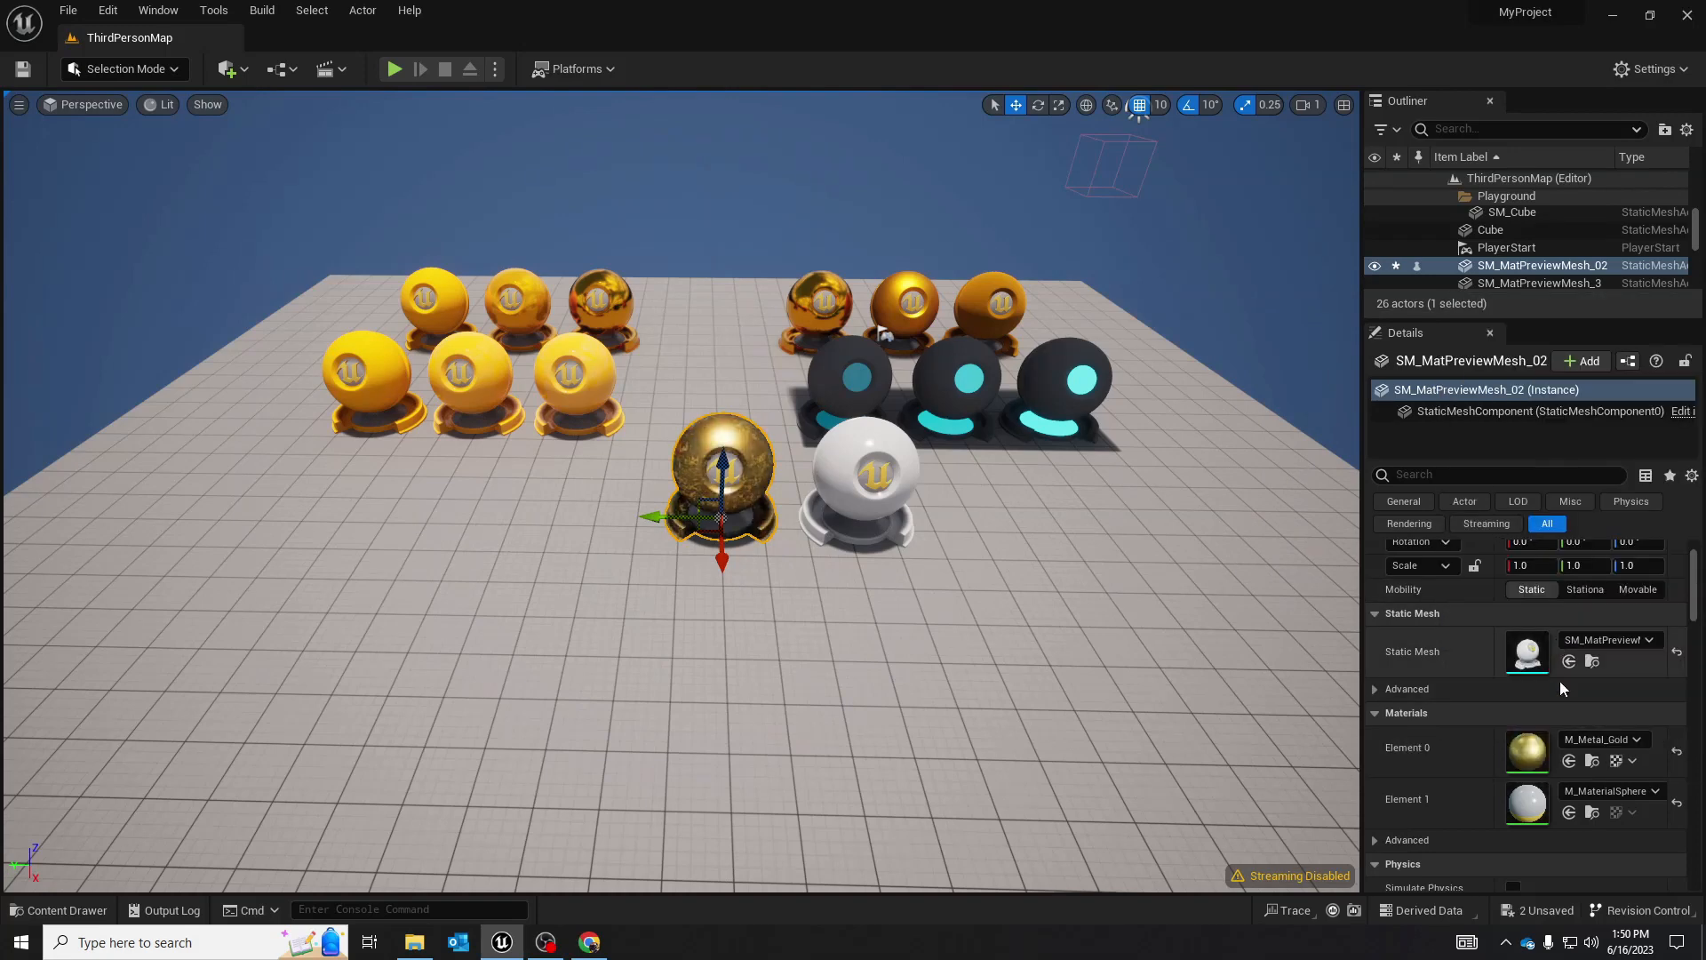
pyautogui.click(1592, 739)
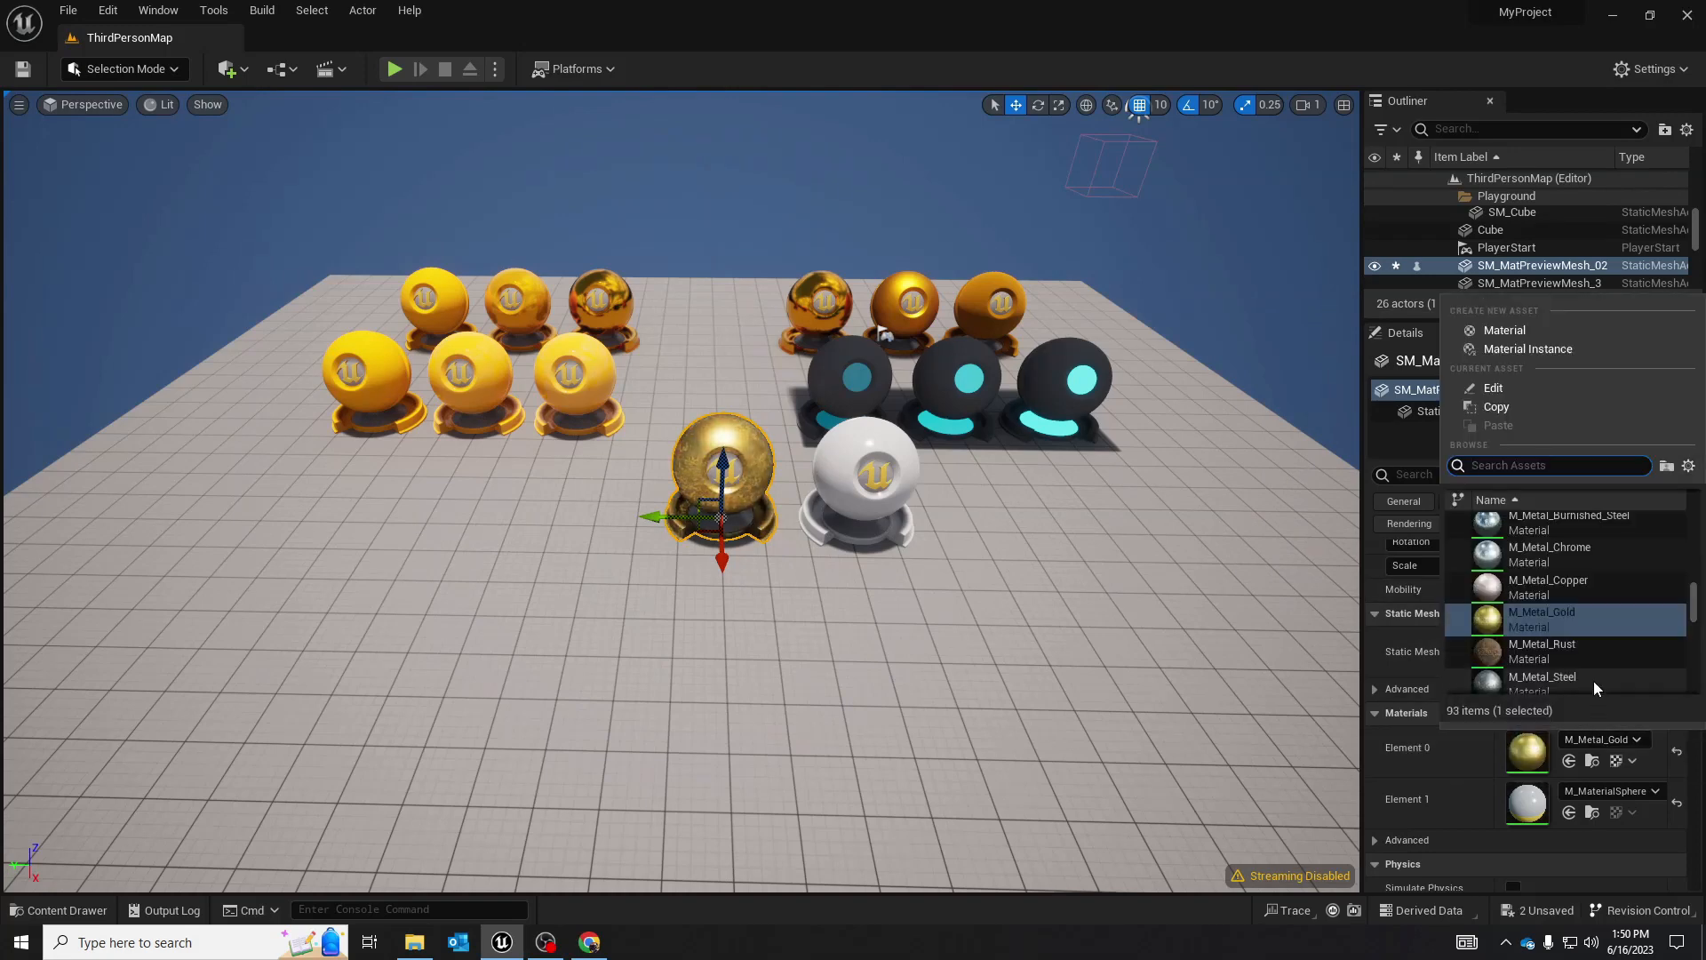
pyautogui.click(1573, 589)
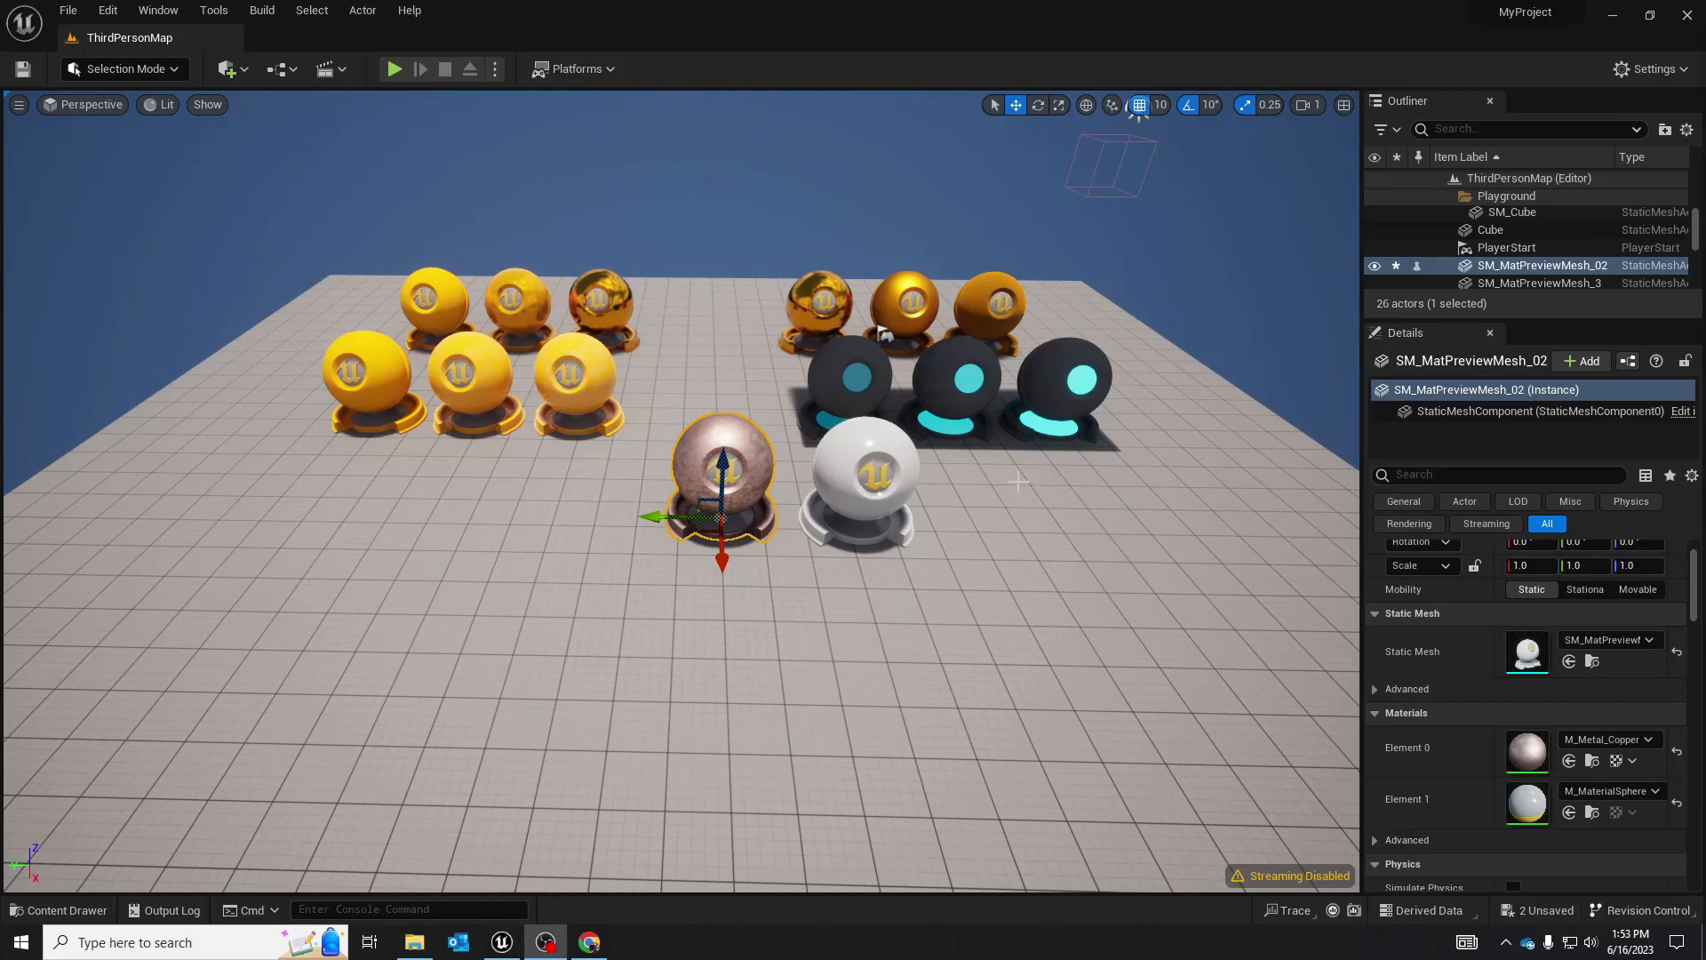
# Create a new folder named My_Materials inside the Content folder
pyautogui.click(627, 513)
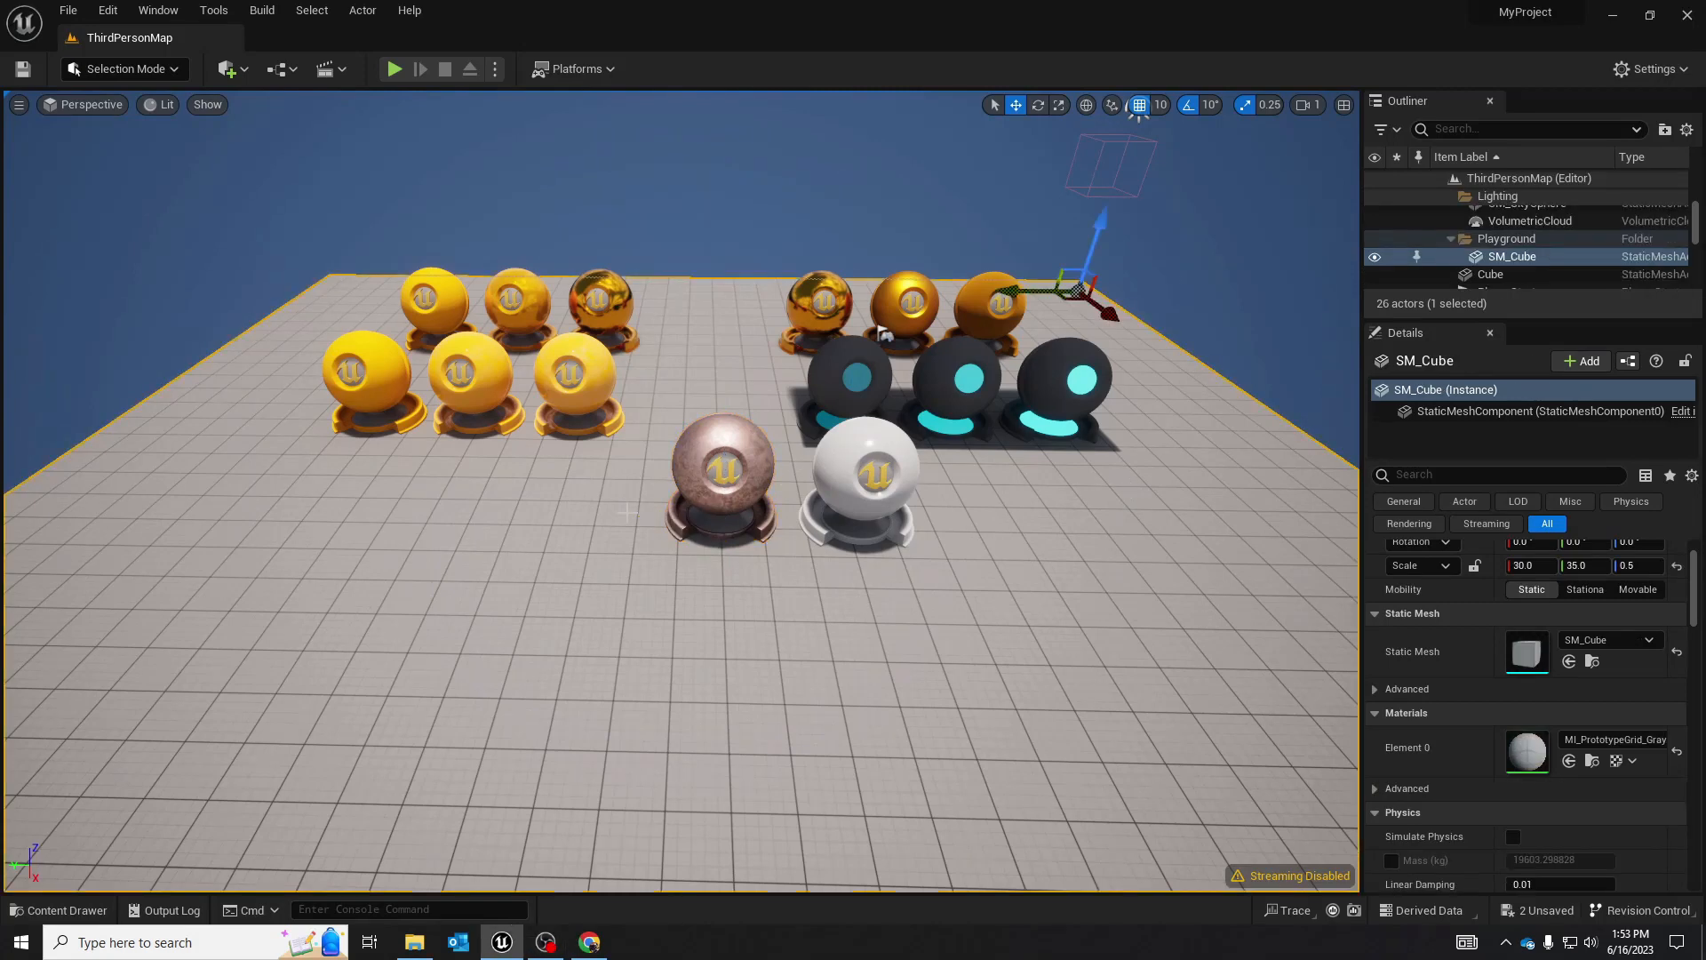
pyautogui.hotkey('ctrl', 'space')
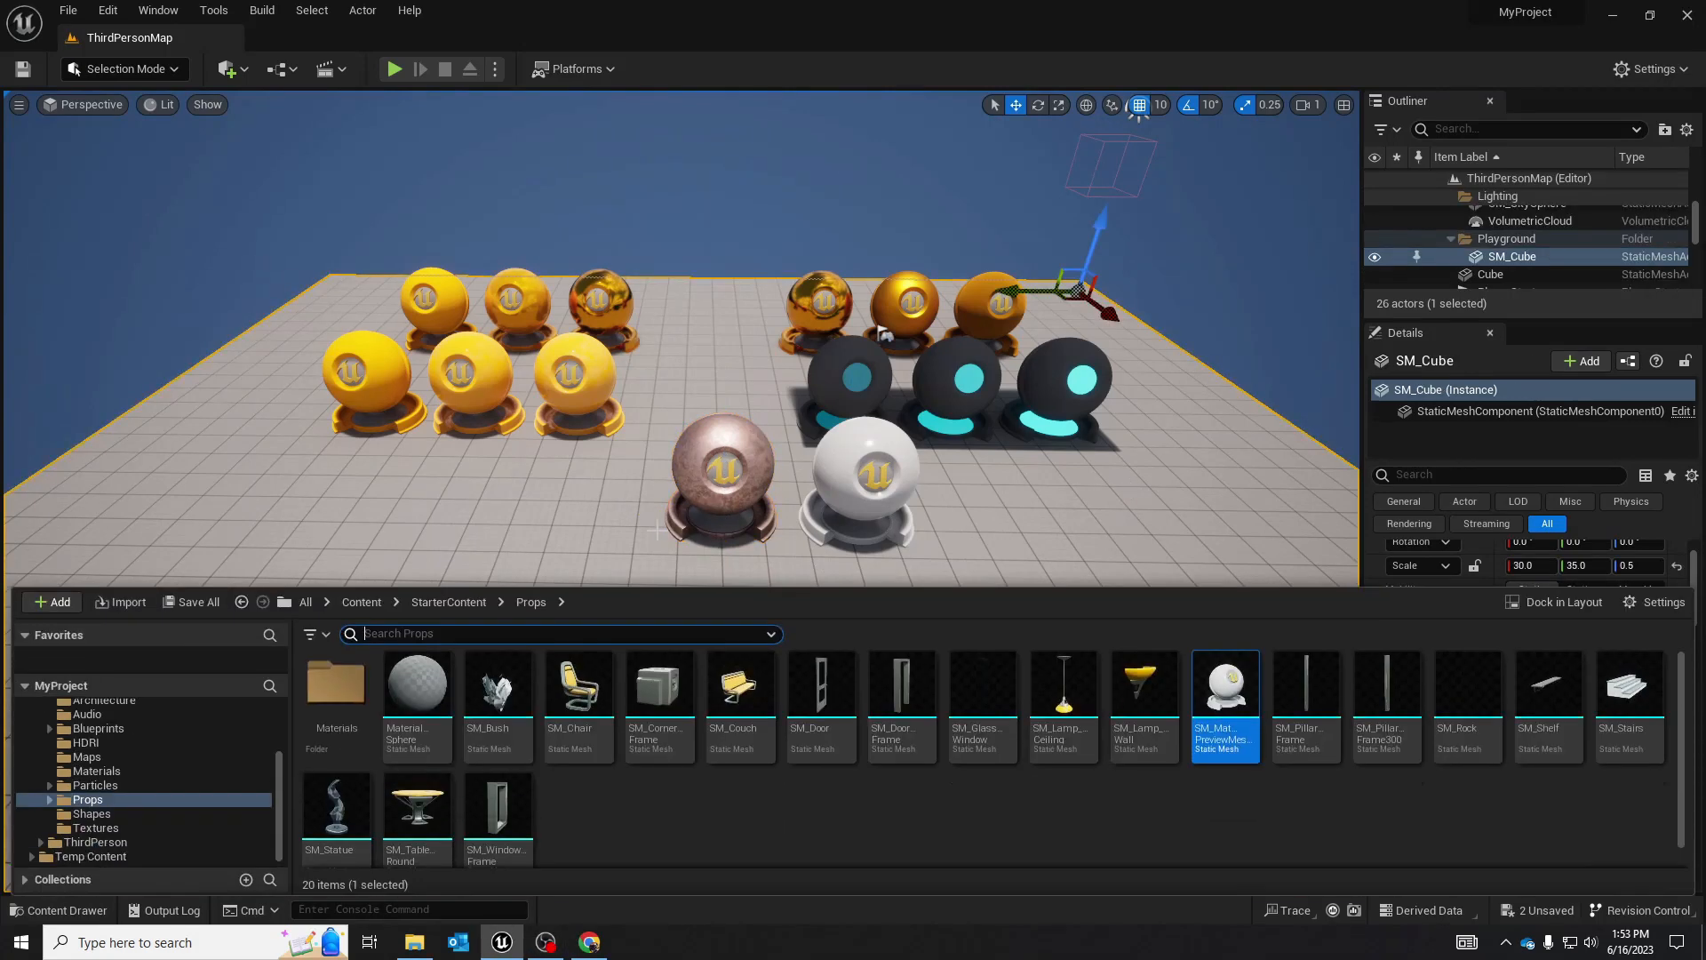
pyautogui.scroll(3, 115, 729)
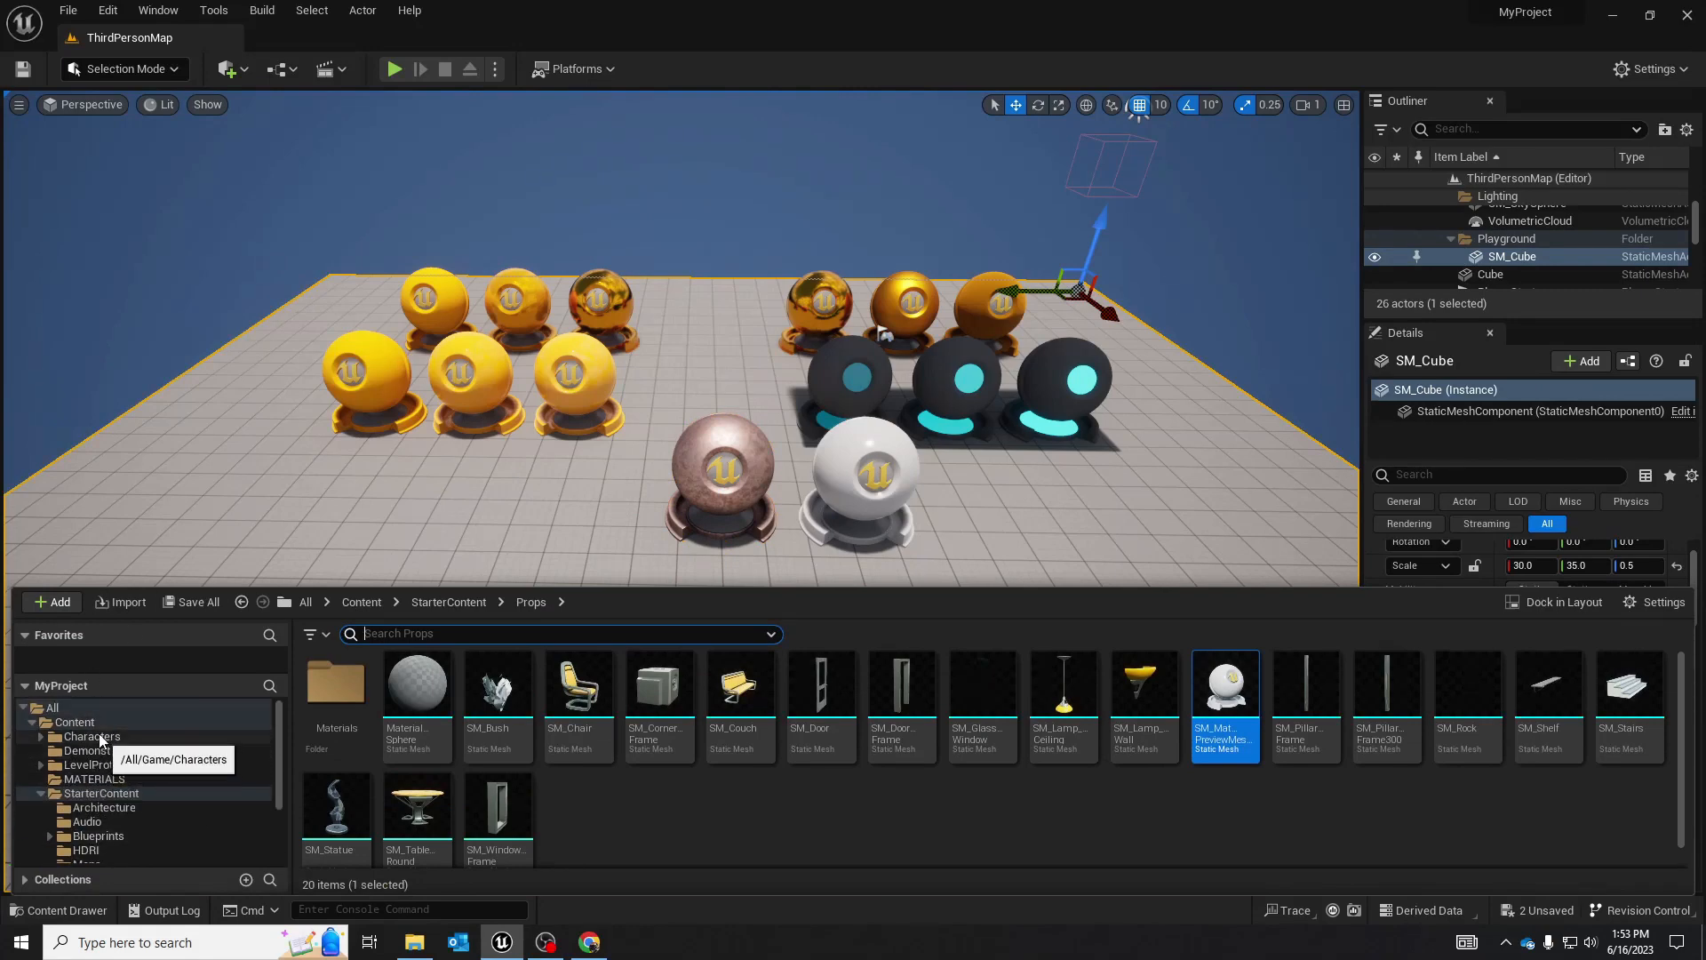
pyautogui.click(103, 722)
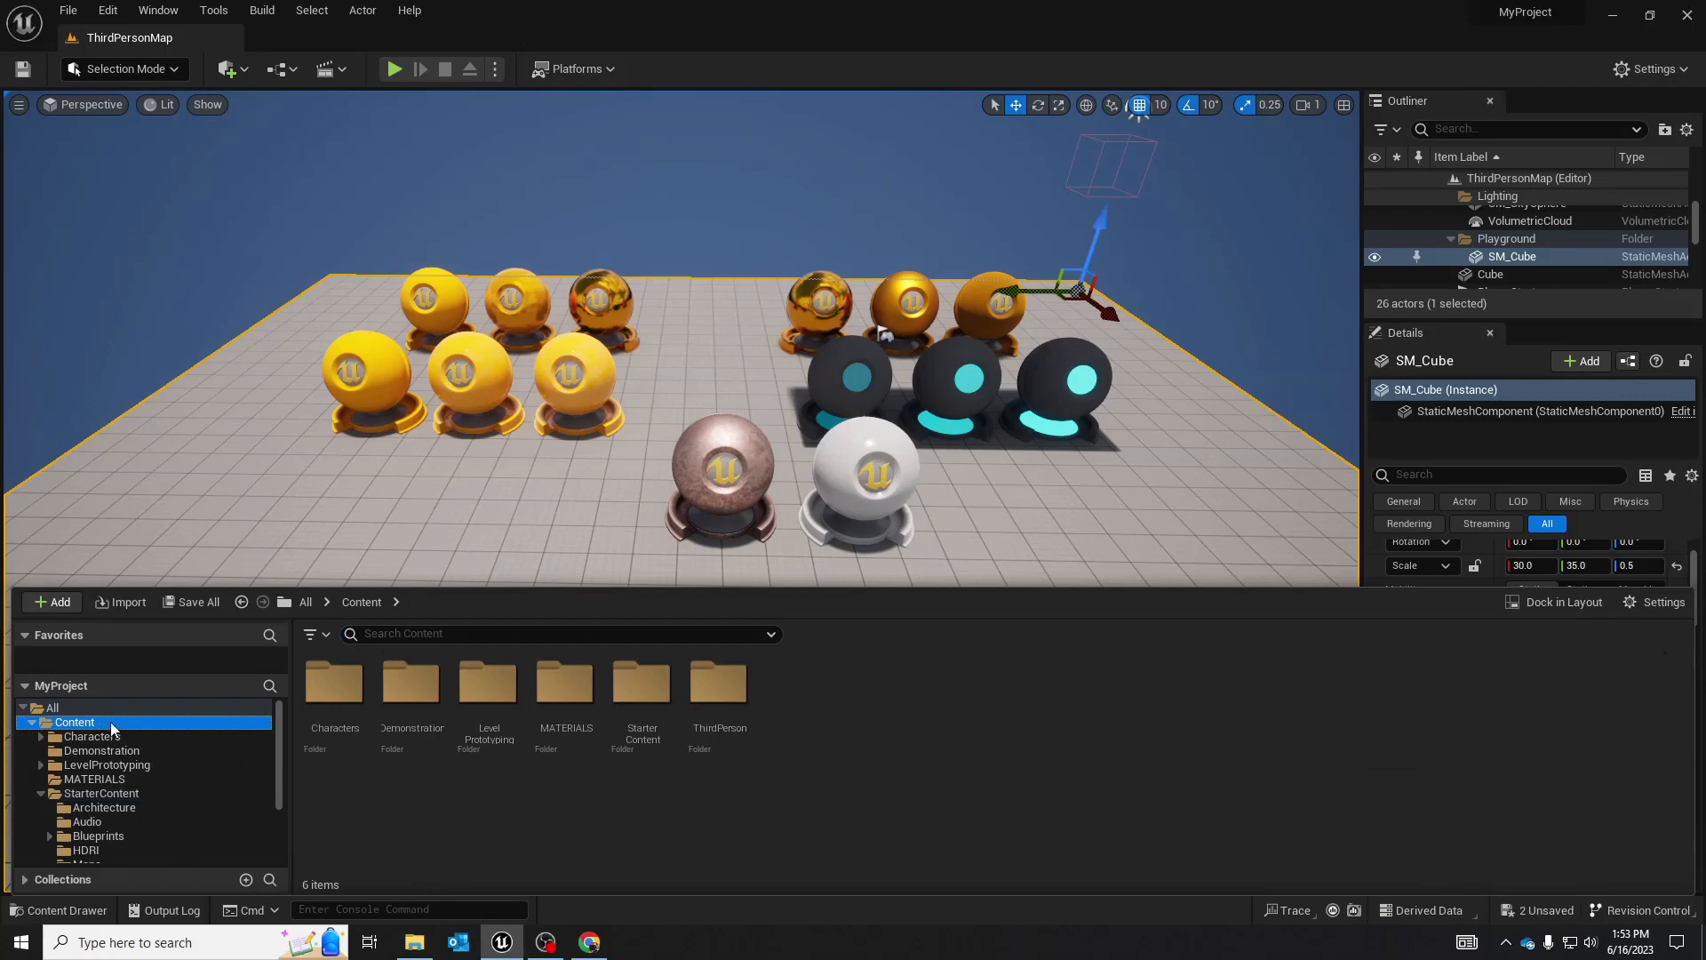
pyautogui.rightClick(110, 722)
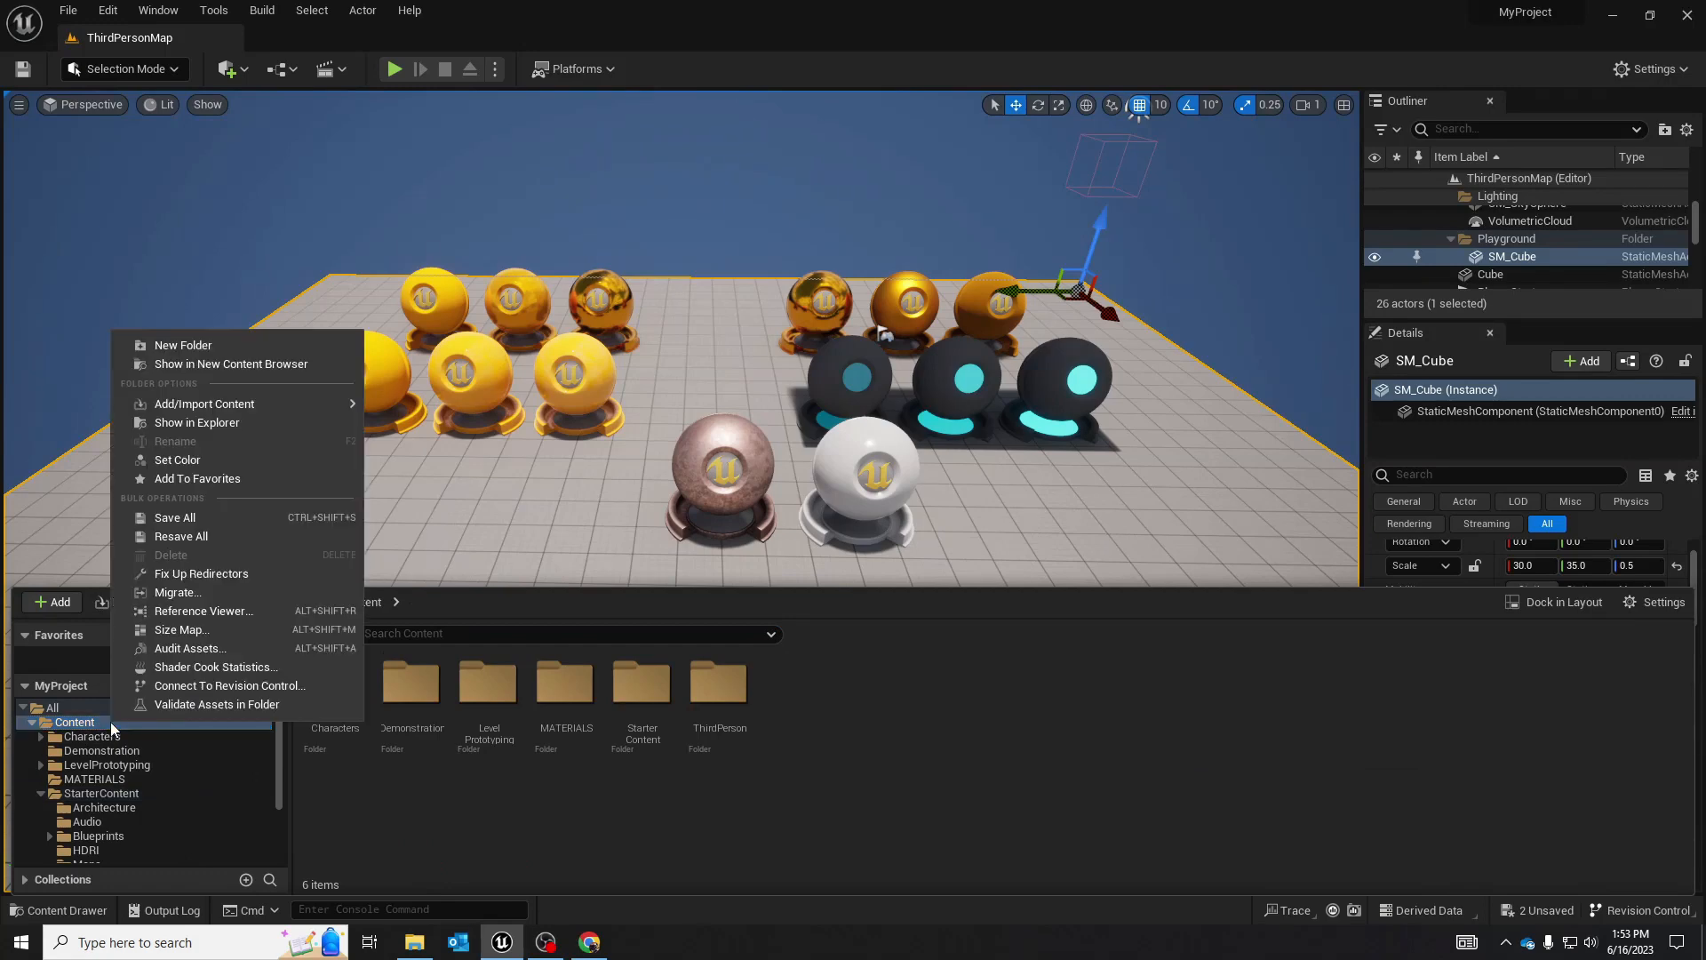
pyautogui.click(263, 344)
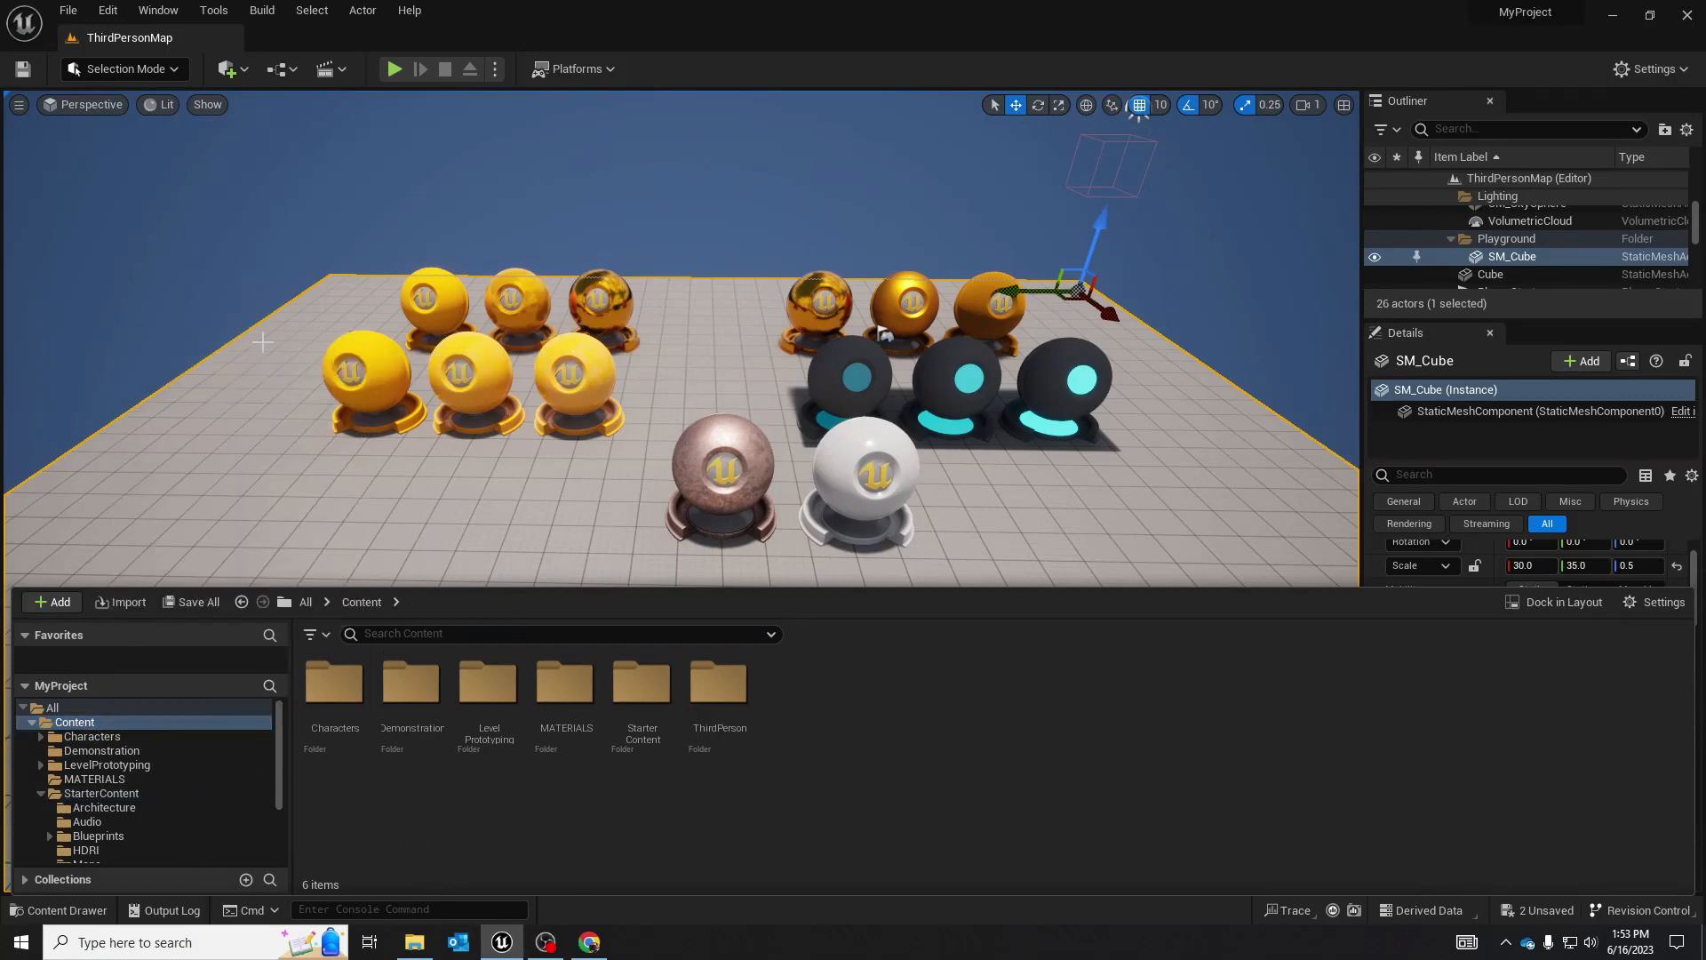
pyautogui.write('M')
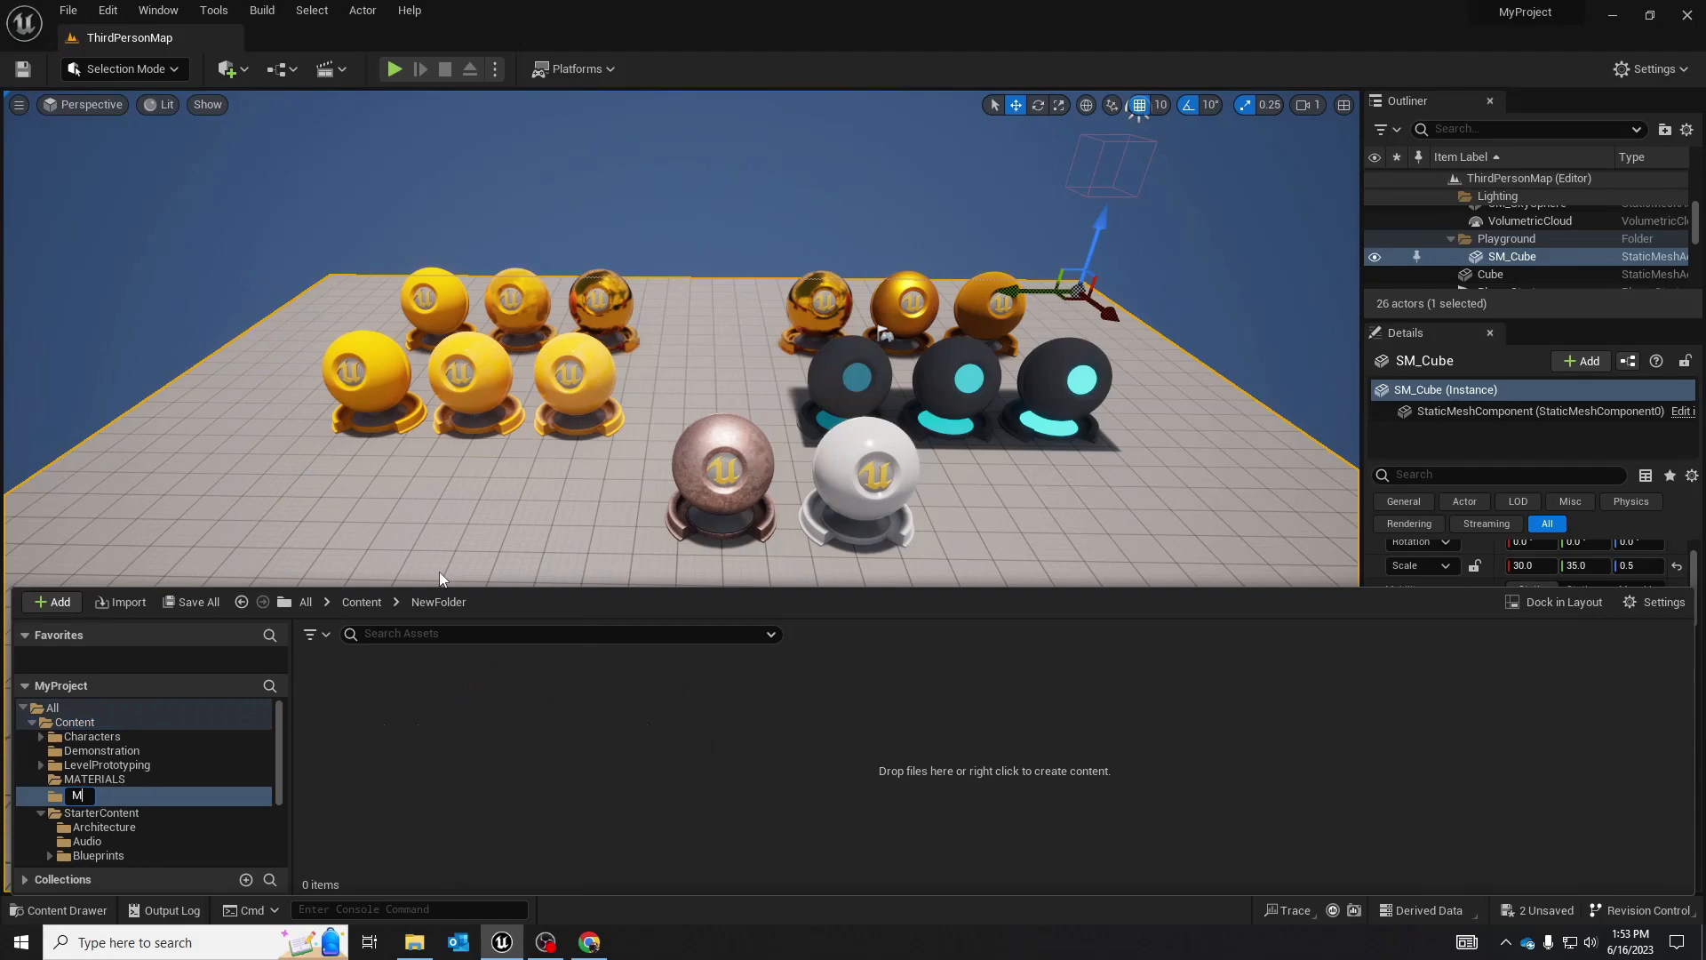
pyautogui.write('Y_Materials')
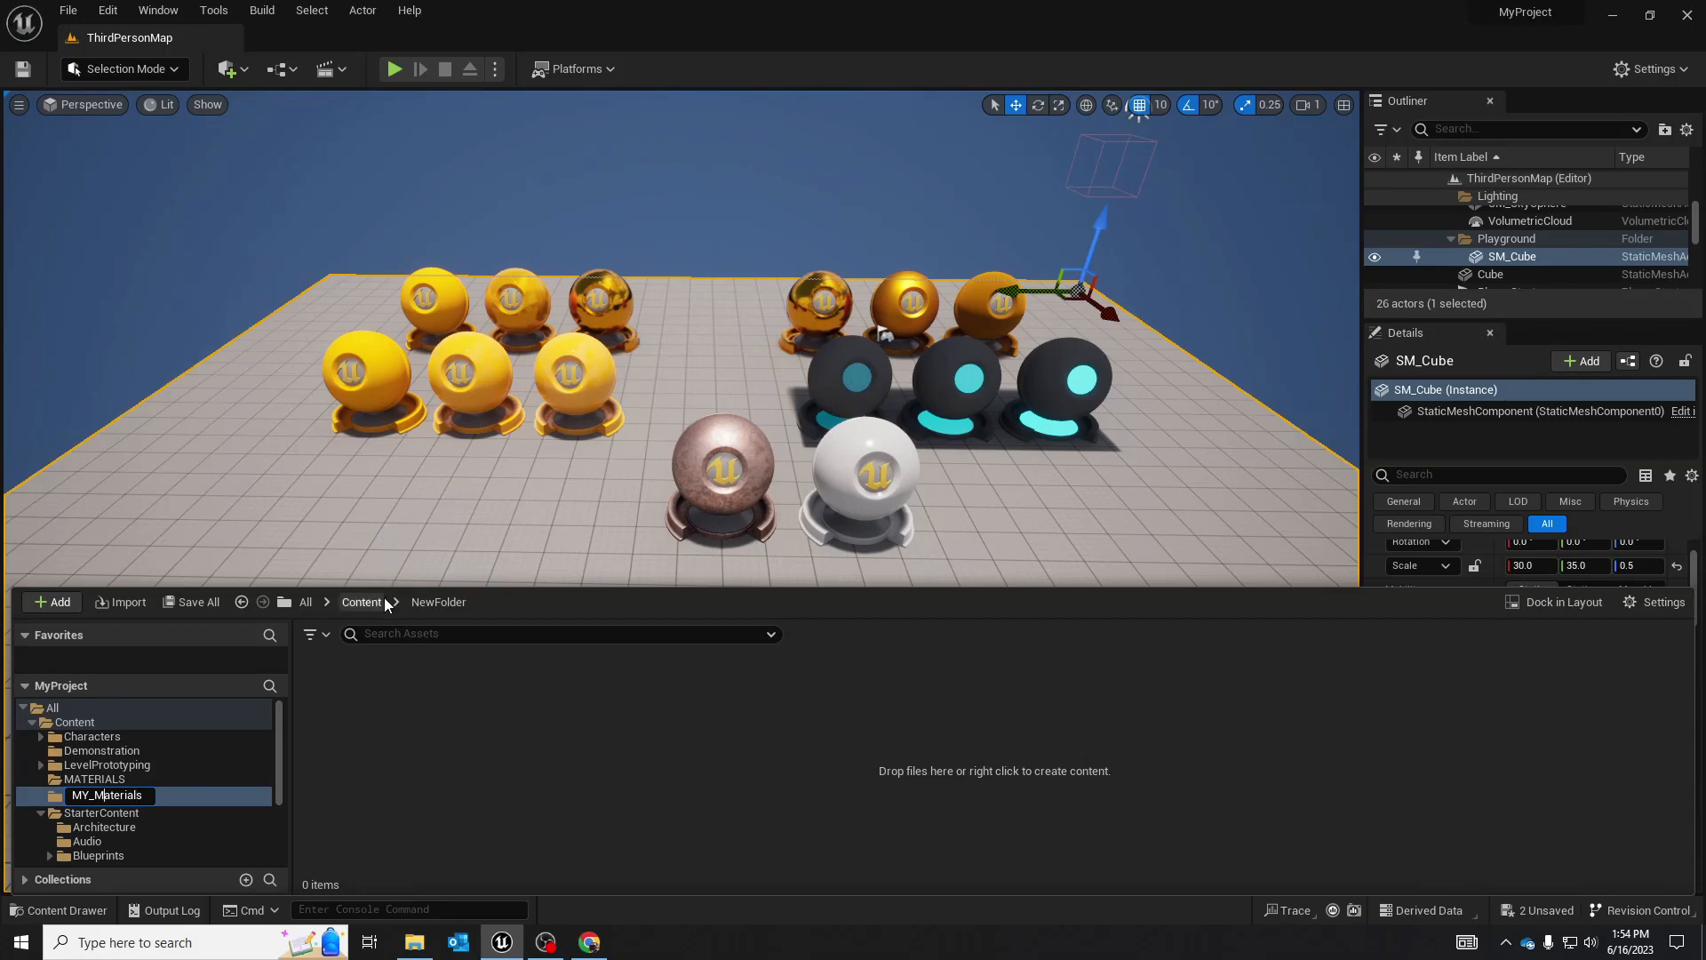
pyautogui.press('BackSpace')
pyautogui.write('y')
pyautogui.click(220, 794)
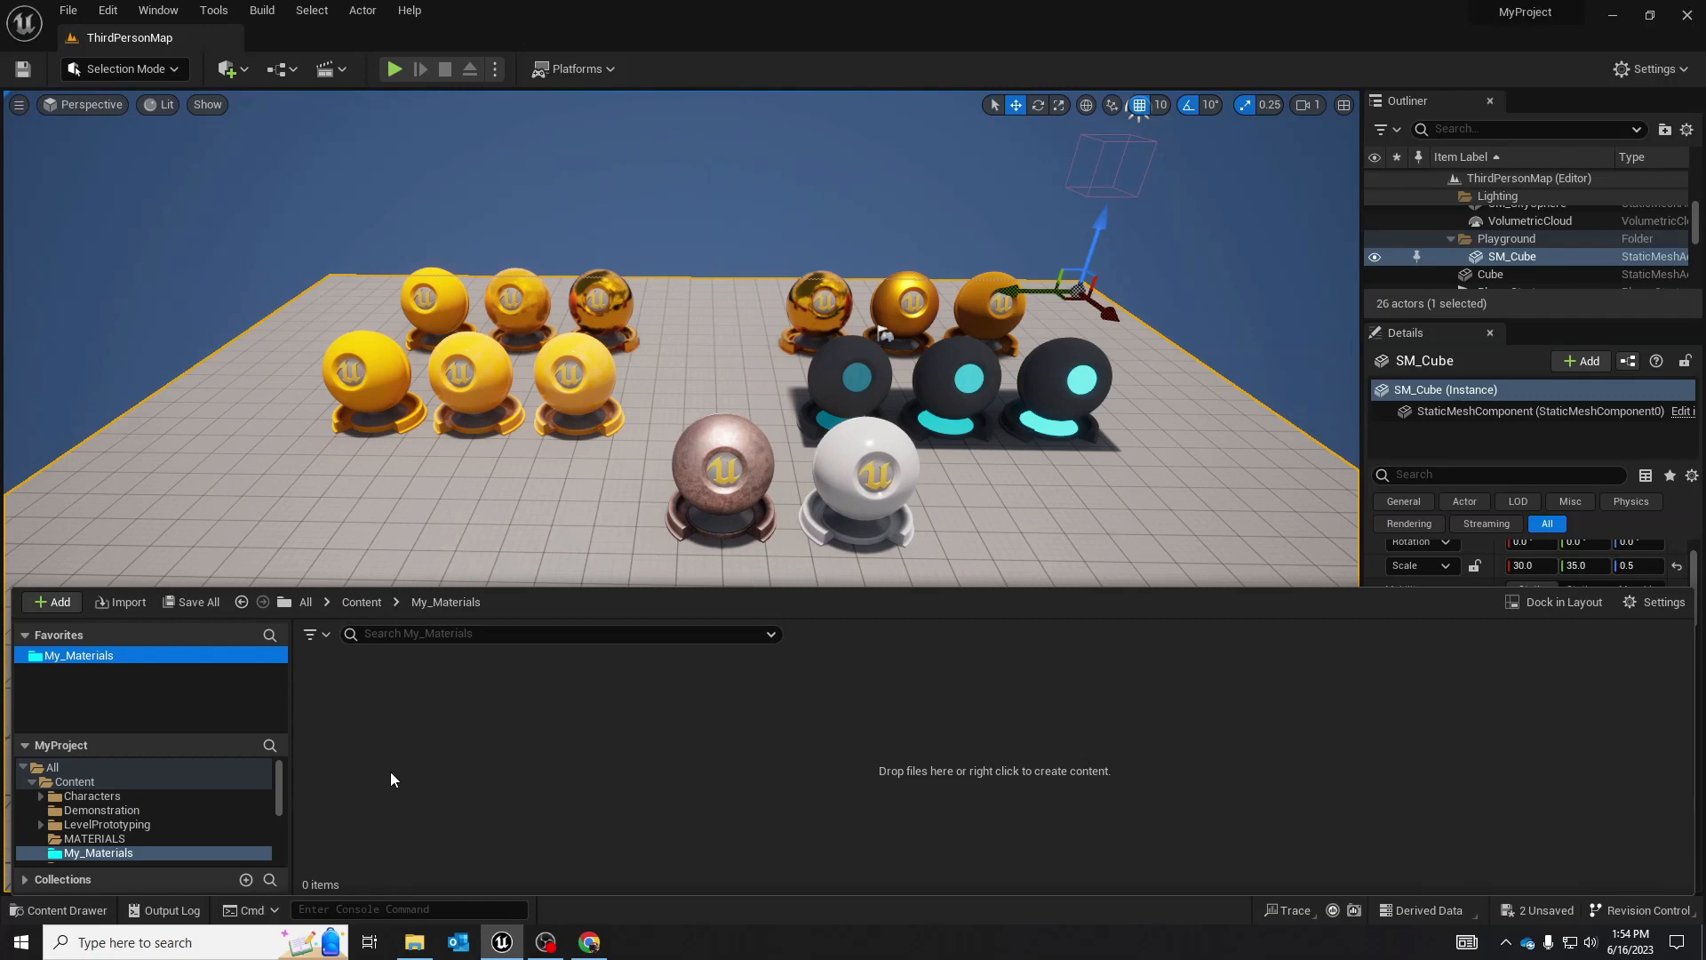
# Create a material named M_Material in the My_Materials folder and apply it to the remaining white preview mesh
pyautogui.rightClick(443, 765)
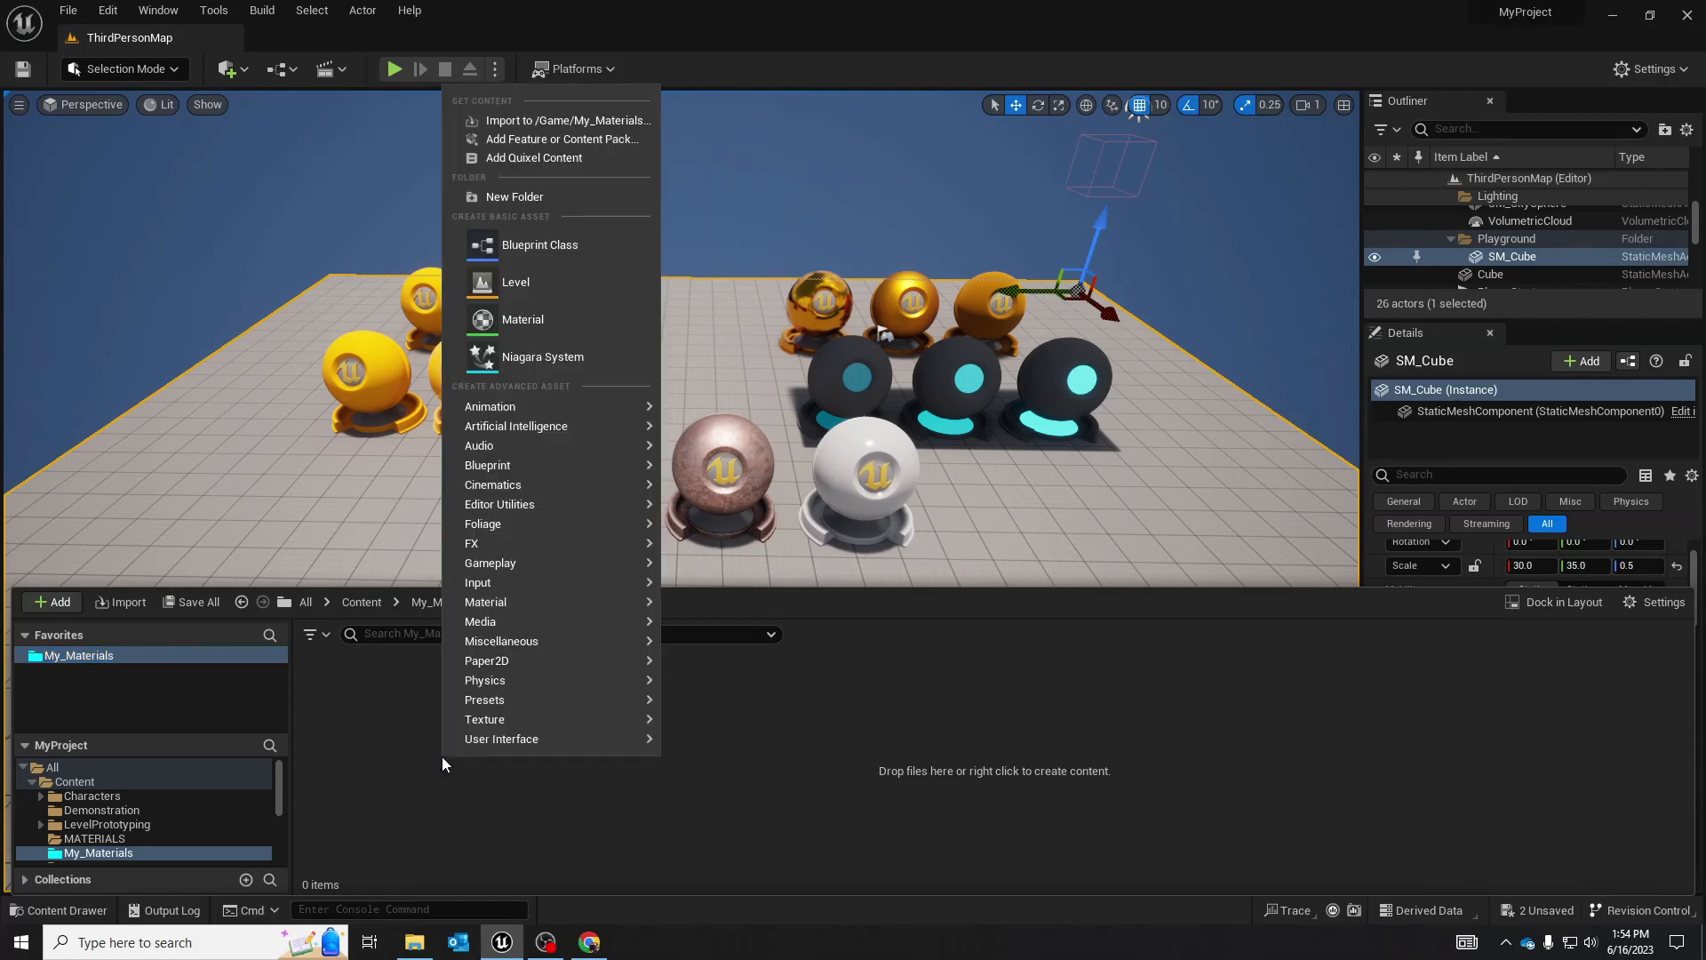
pyautogui.click(544, 328)
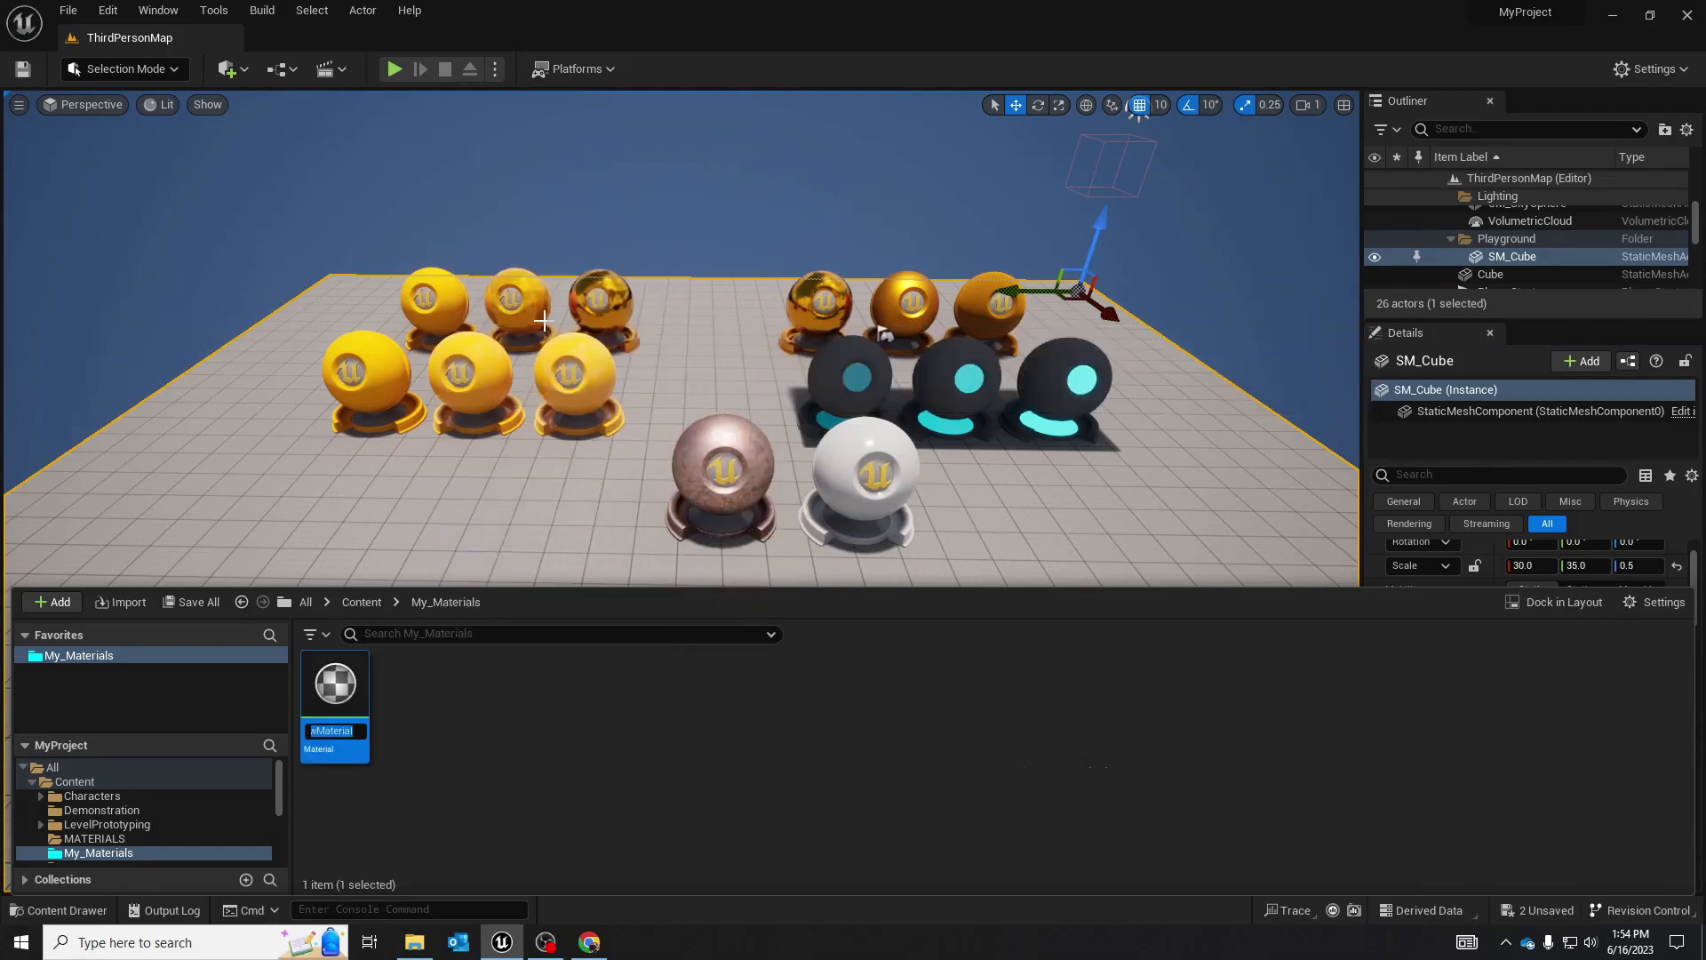
pyautogui.write('M_Material')
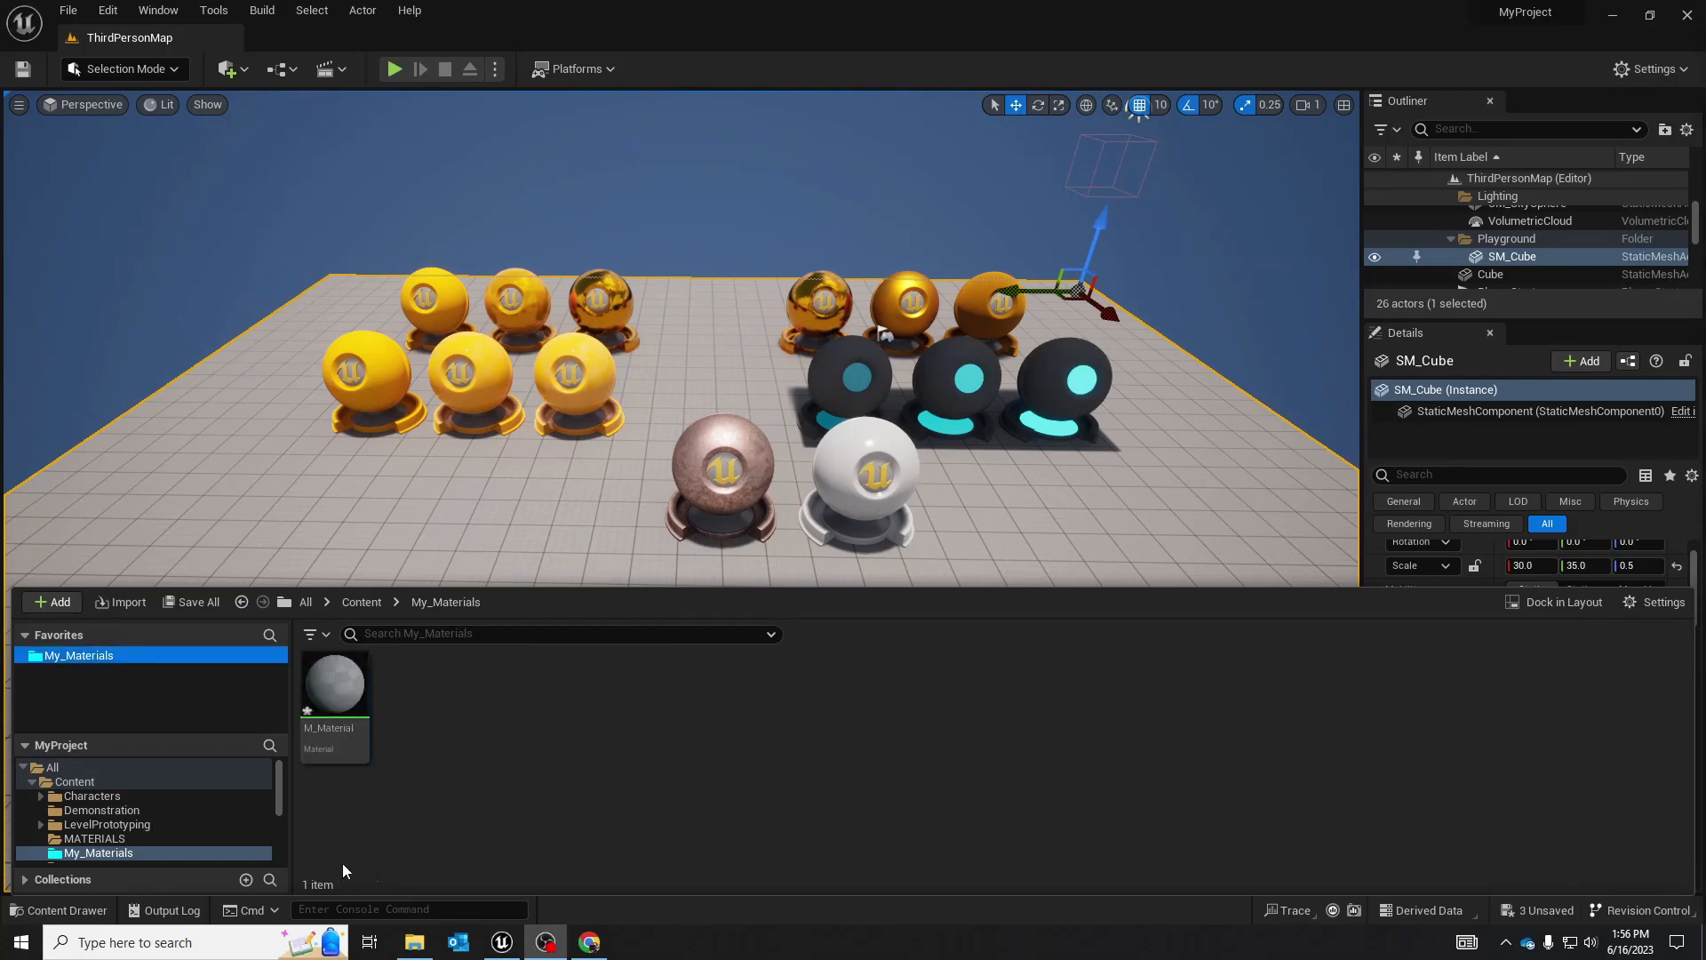
pyautogui.moveTo(336, 723)
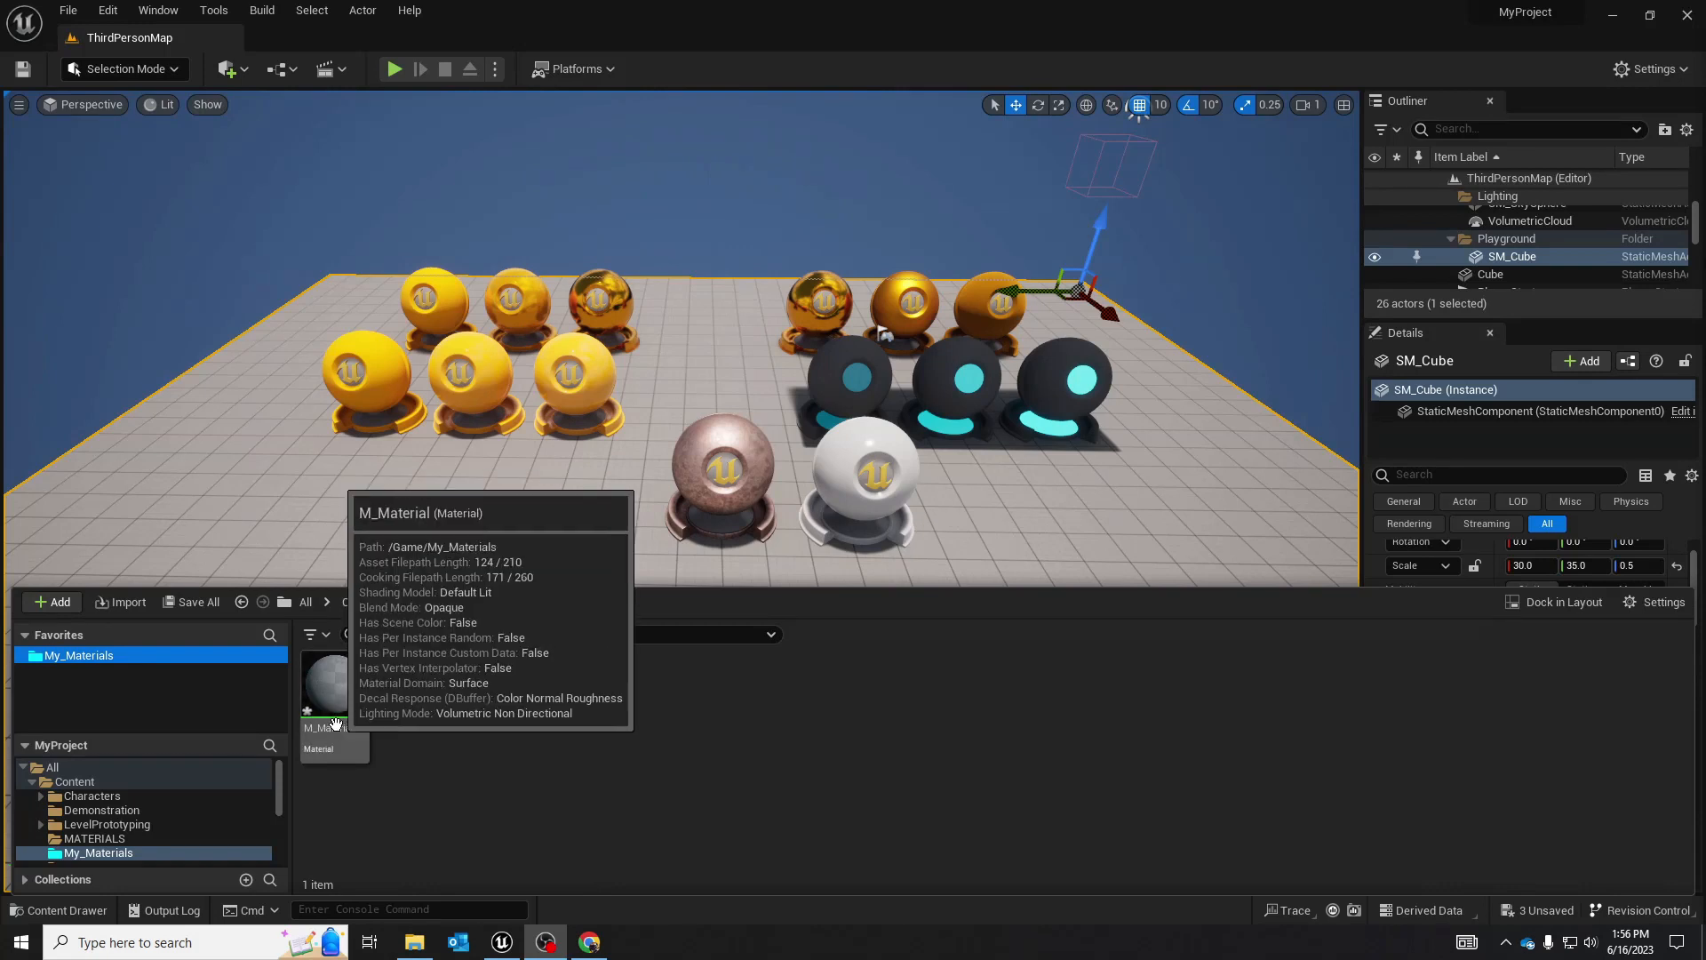
pyautogui.moveTo(336, 723); pyautogui.dragTo(849, 454)
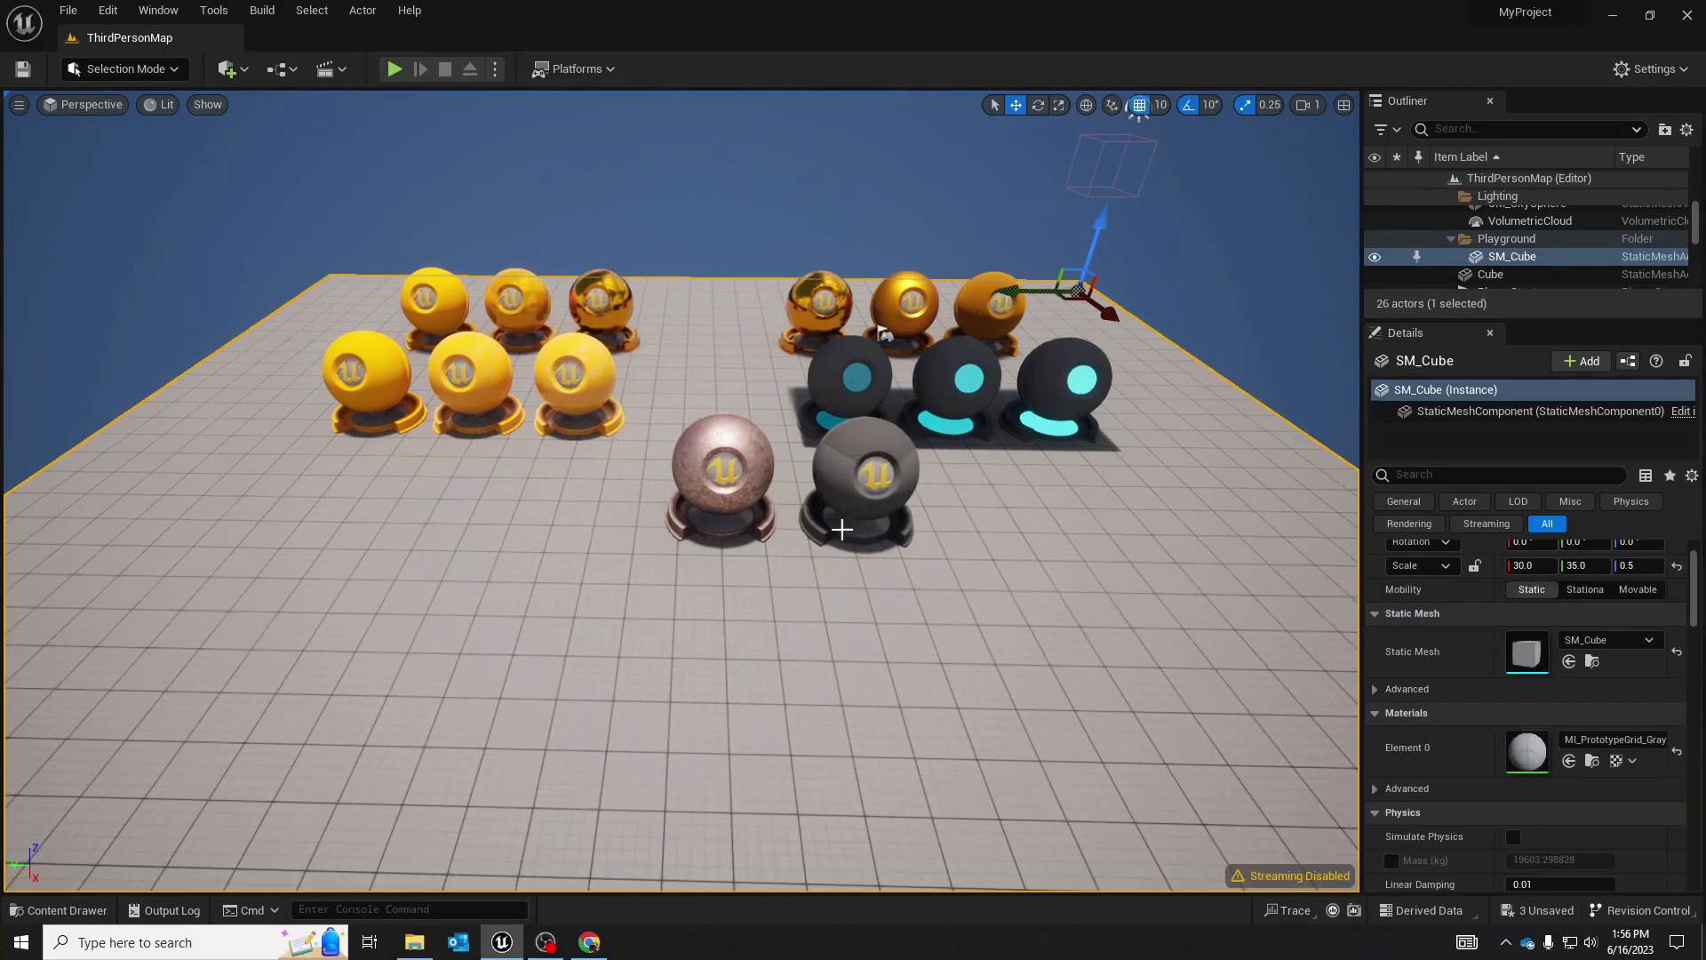
# Examine the copper preview mesh and the M_Material preview mesh up close from several angles
pyautogui.moveTo(842, 529); pyautogui.dragTo(981, 476, button='right')
pyautogui.press('w')
pyautogui.press('s')
pyautogui.moveTo(840, 533); pyautogui.dragTo(968, 480, button='right')
pyautogui.press('d')
pyautogui.press('a')
pyautogui.moveTo(539, 372); pyautogui.dragTo(1127, 369, button='right')
pyautogui.press('d')
pyautogui.moveTo(773, 496); pyautogui.dragTo(622, 522, button='right')
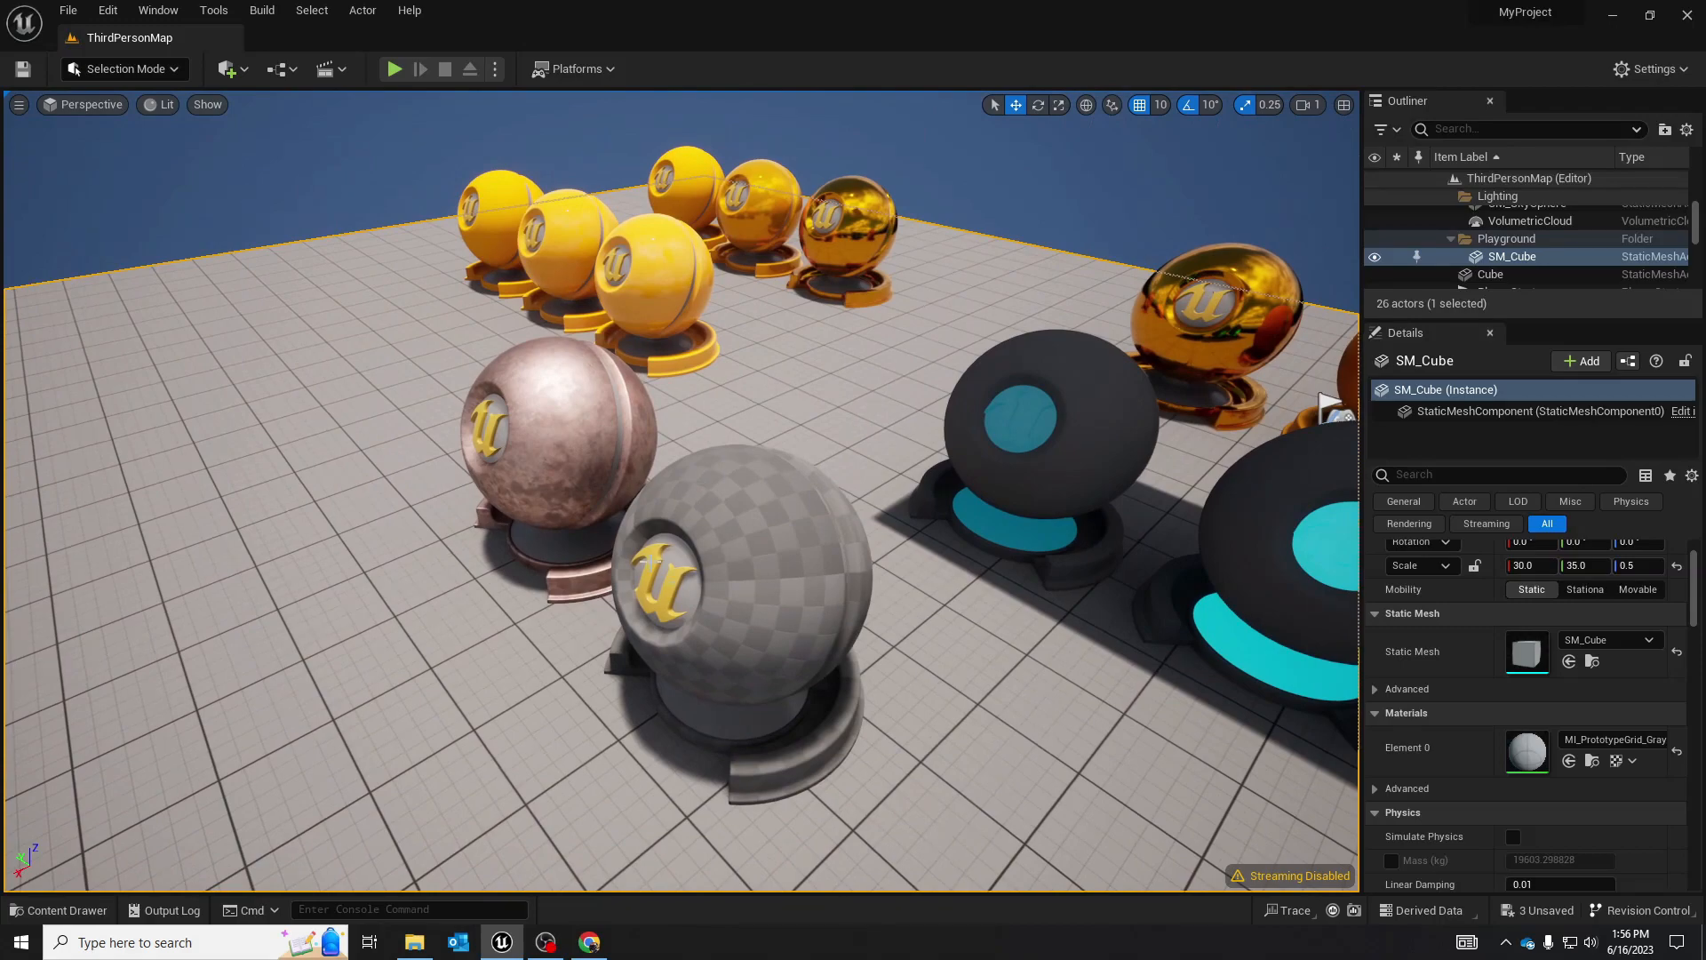
pyautogui.press('a')
pyautogui.moveTo(825, 574); pyautogui.dragTo(1115, 544, button='right')
pyautogui.press('w')
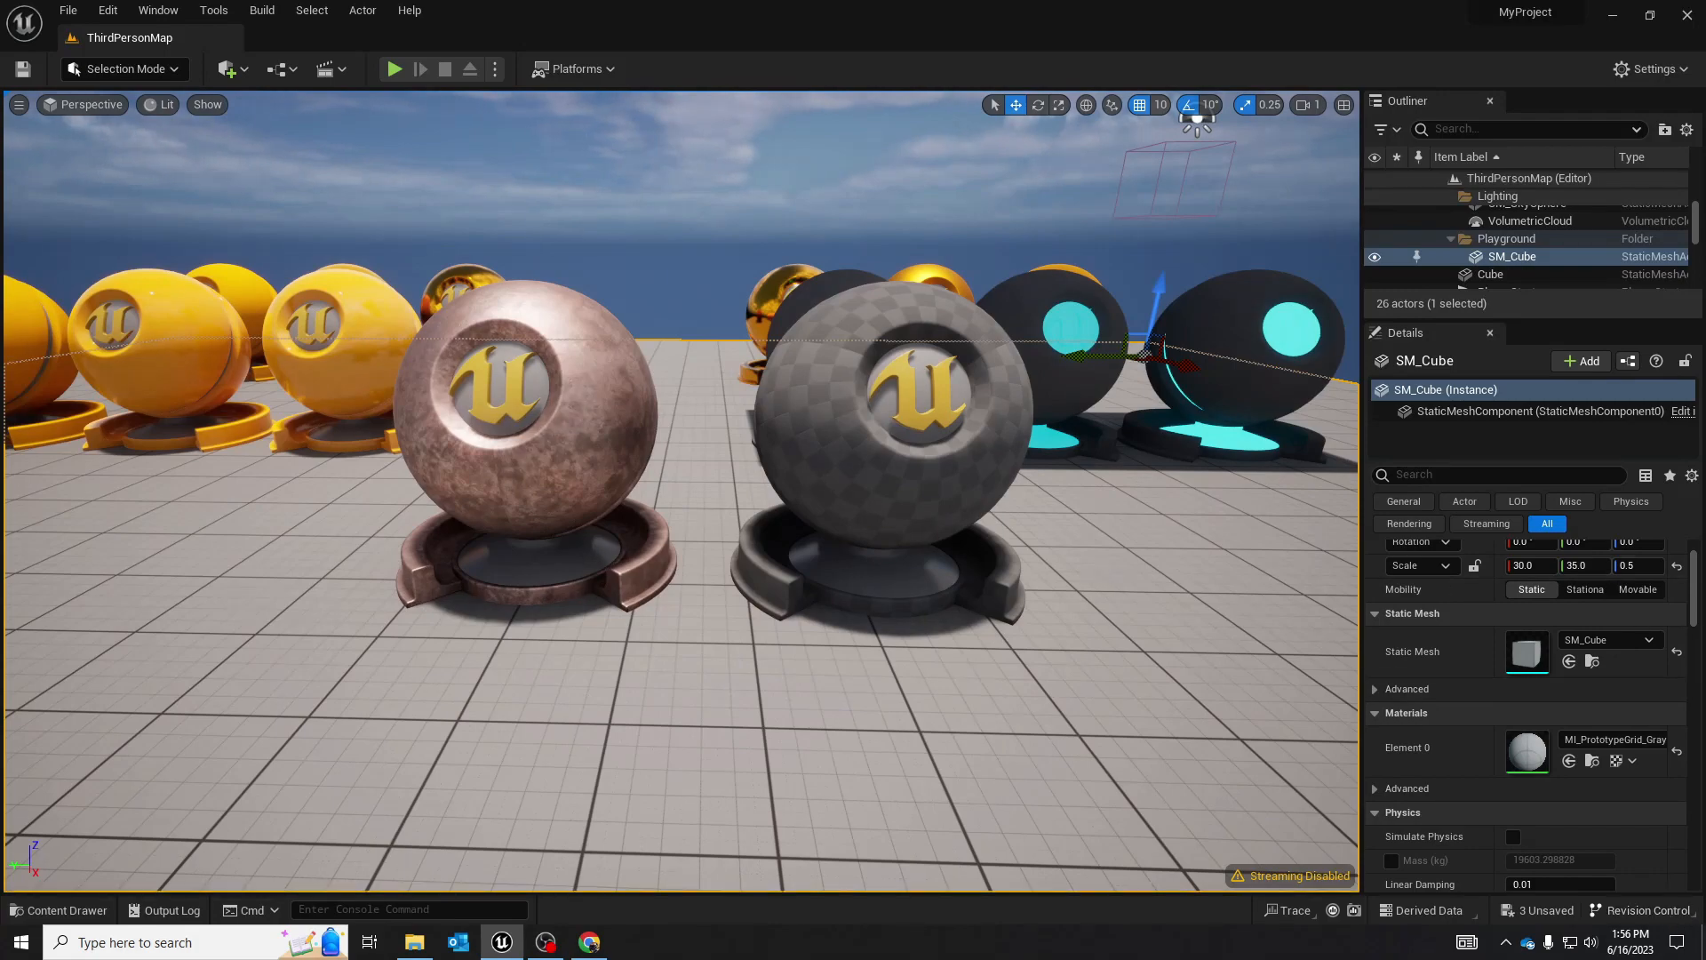
pyautogui.moveTo(898, 531)
pyautogui.mouseDown(button='right')
pyautogui.moveTo(987, 533)
pyautogui.moveTo(915, 524)
pyautogui.mouseUp(button='right')
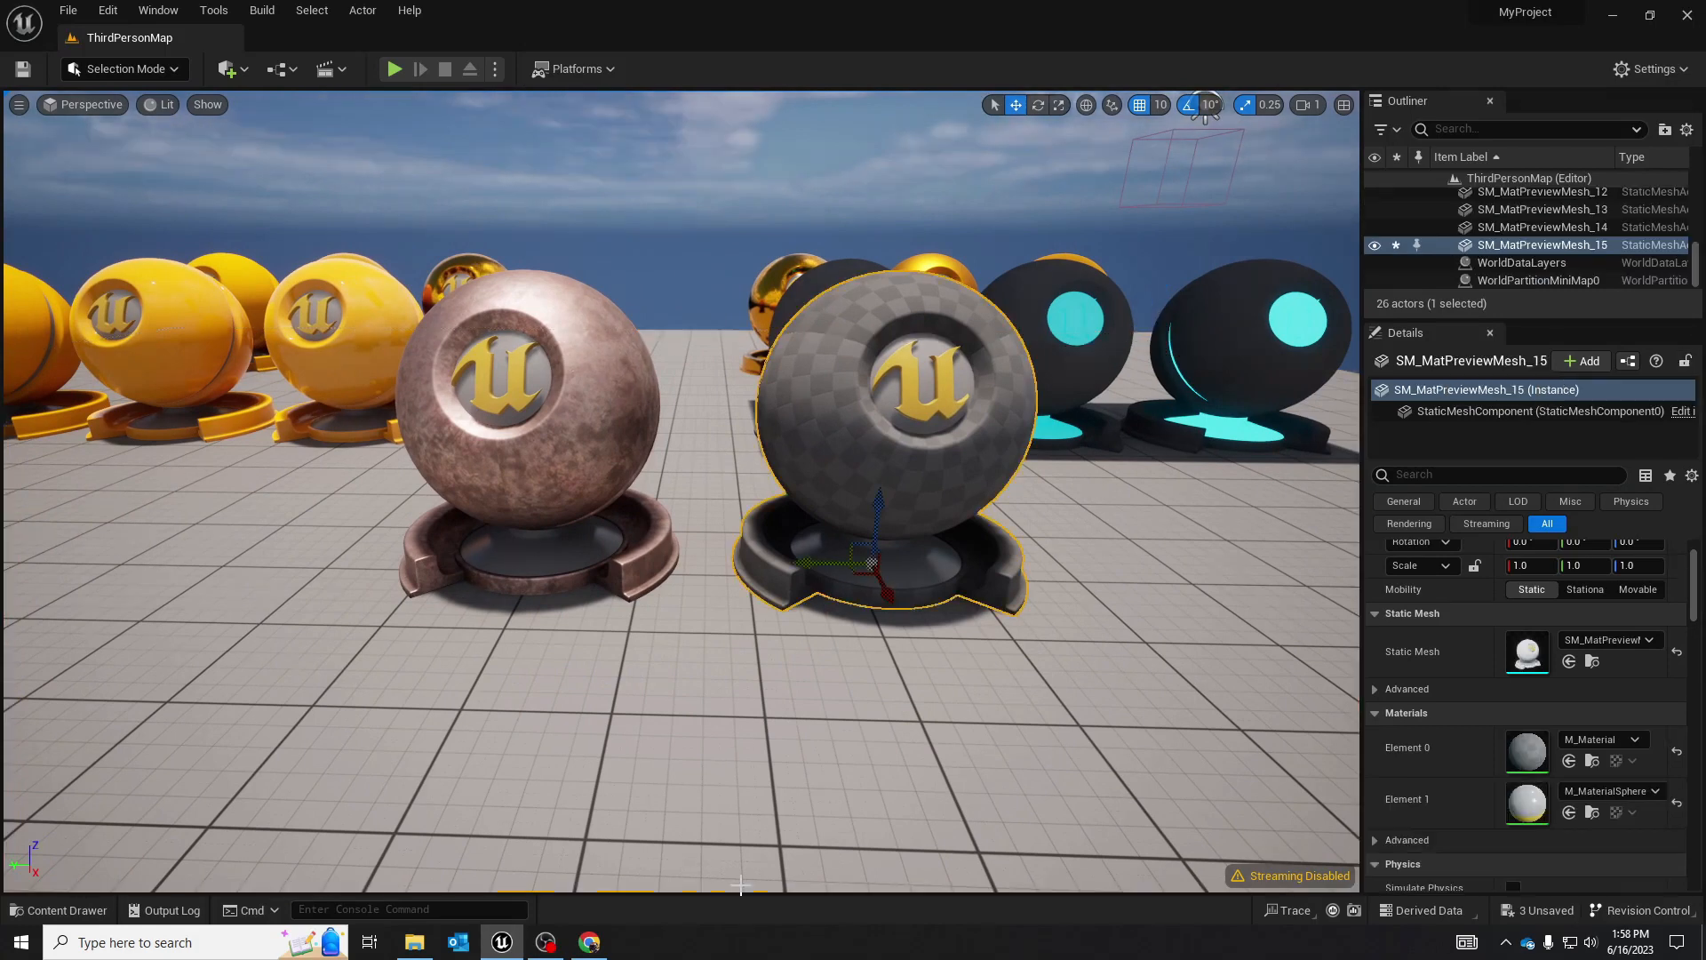
# Open M_Material for editing and switch its preview sphere to the Unlit view mode
pyautogui.hotkey('ctrl', 'space')
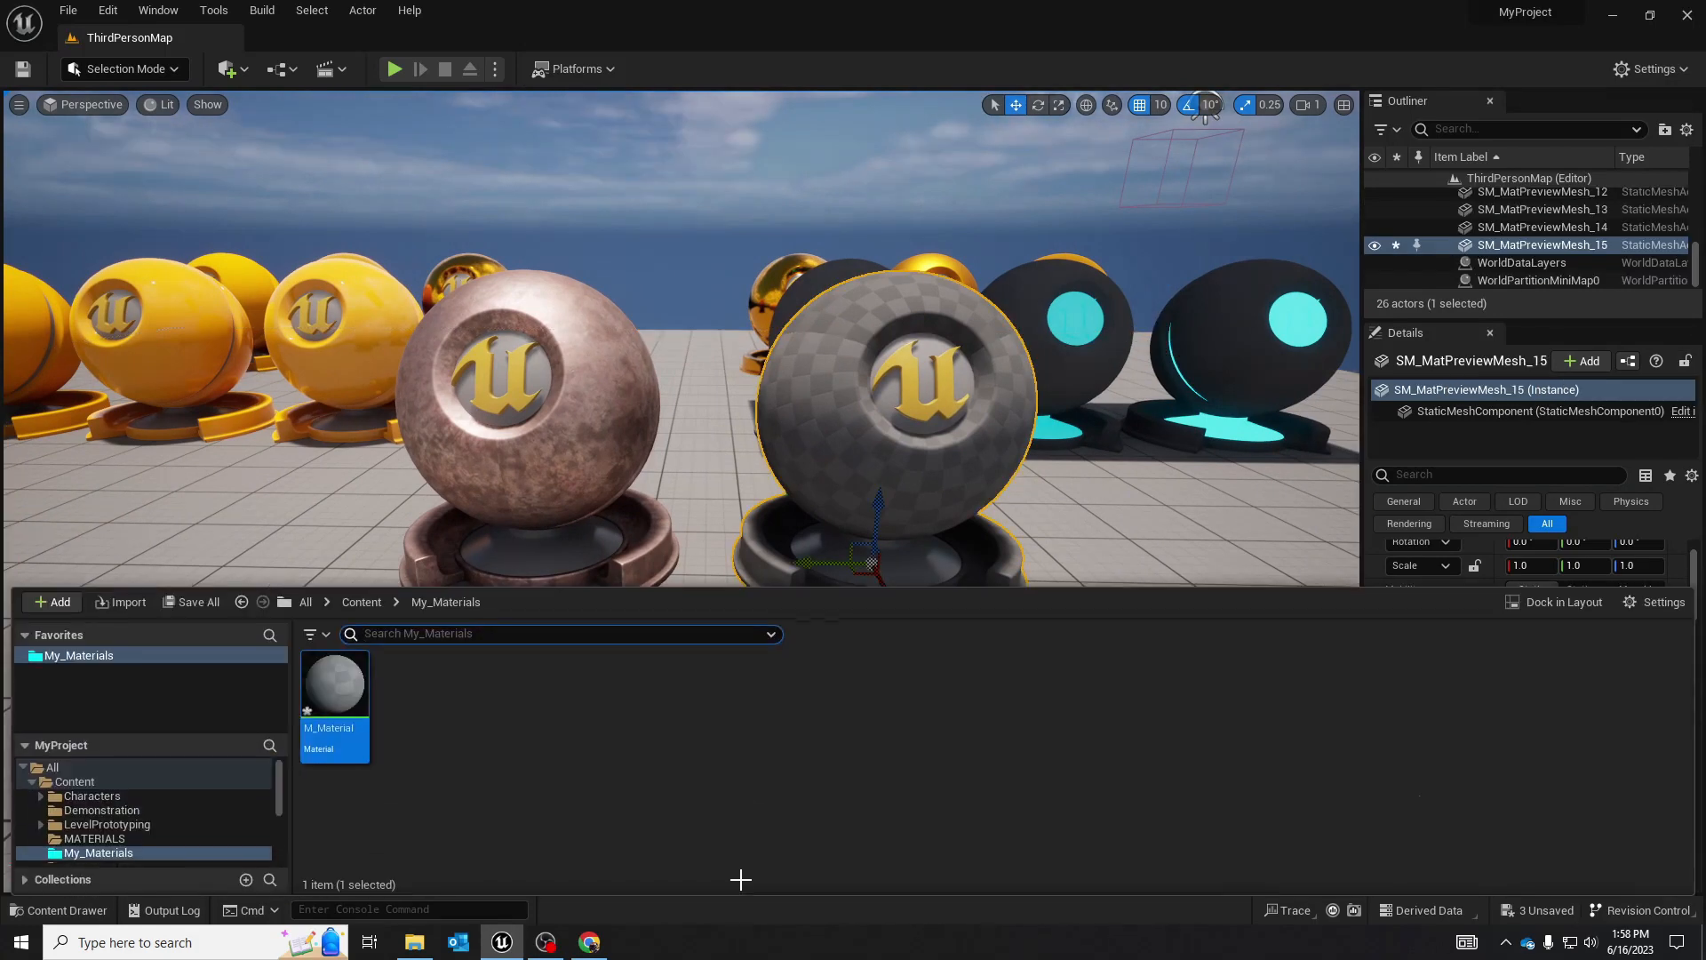
pyautogui.doubleClick(348, 718)
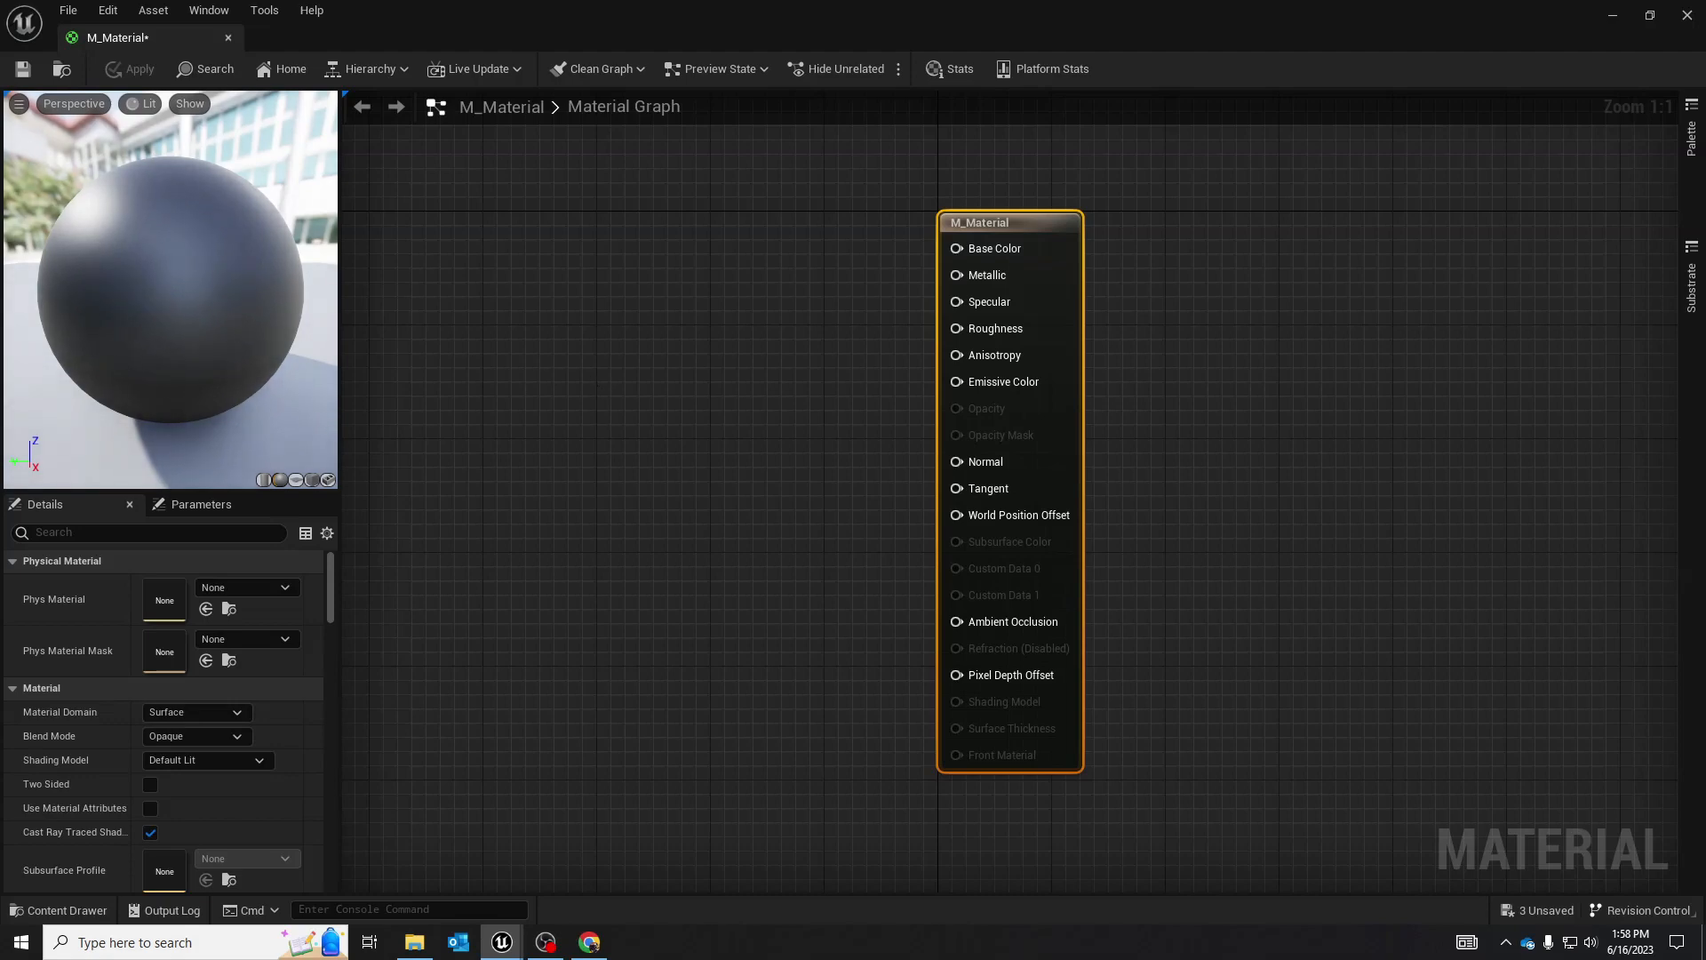
pyautogui.moveTo(267, 289); pyautogui.dragTo(153, 300)
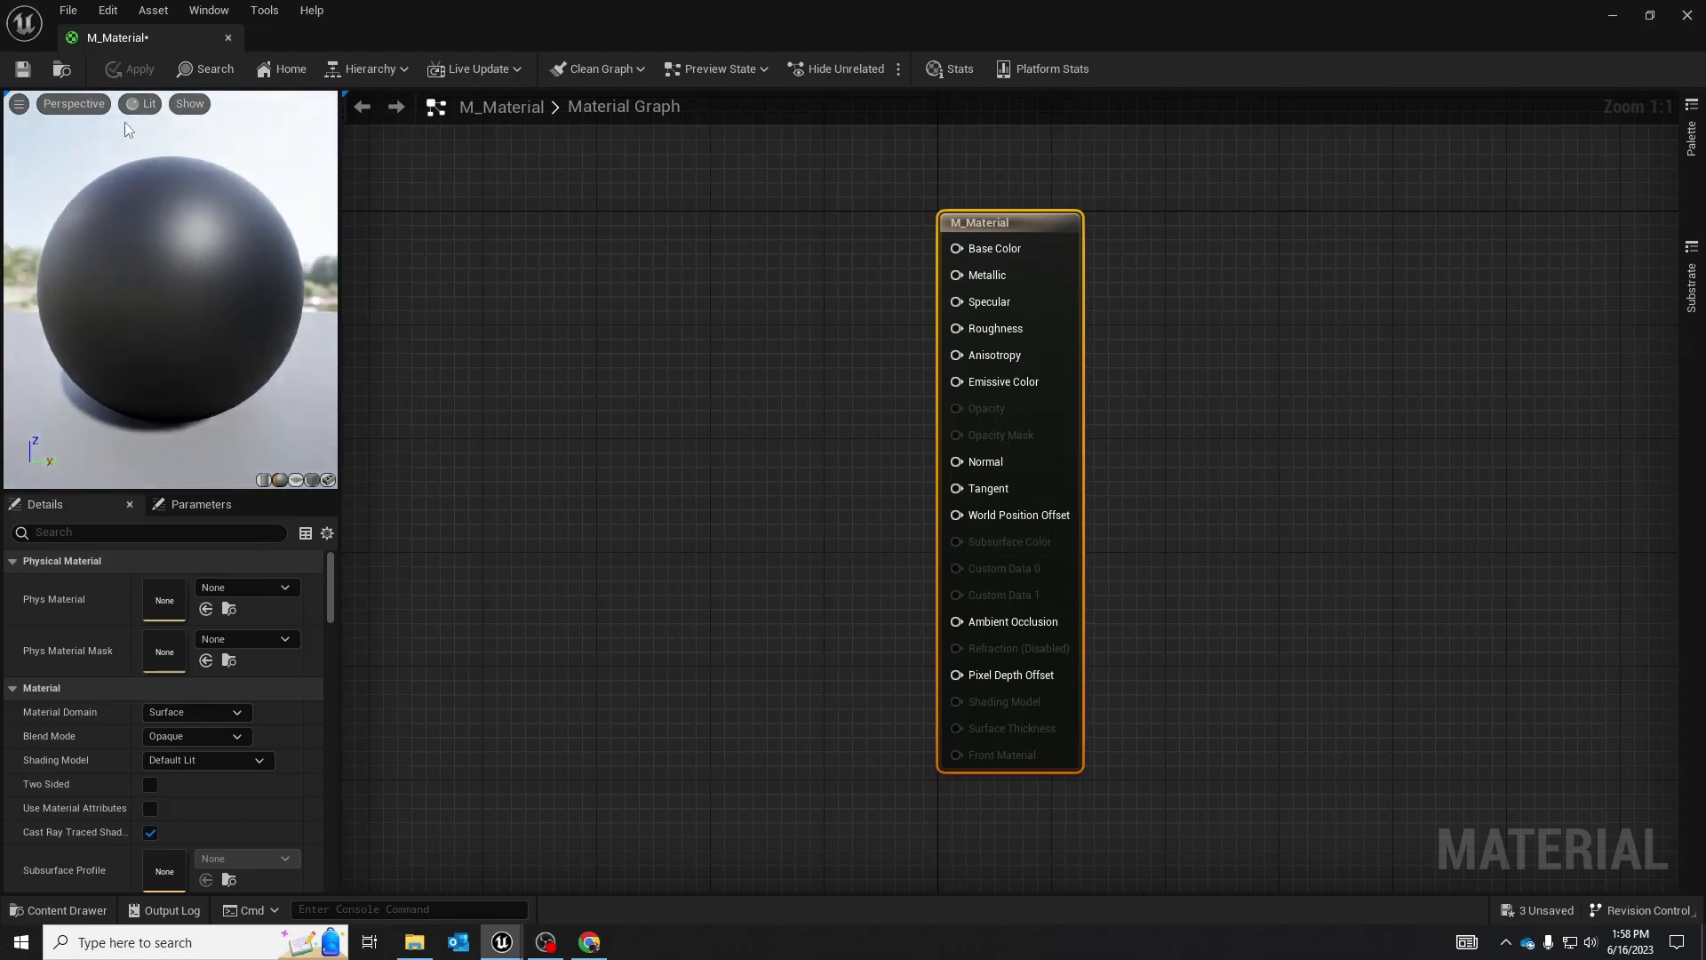
pyautogui.click(140, 104)
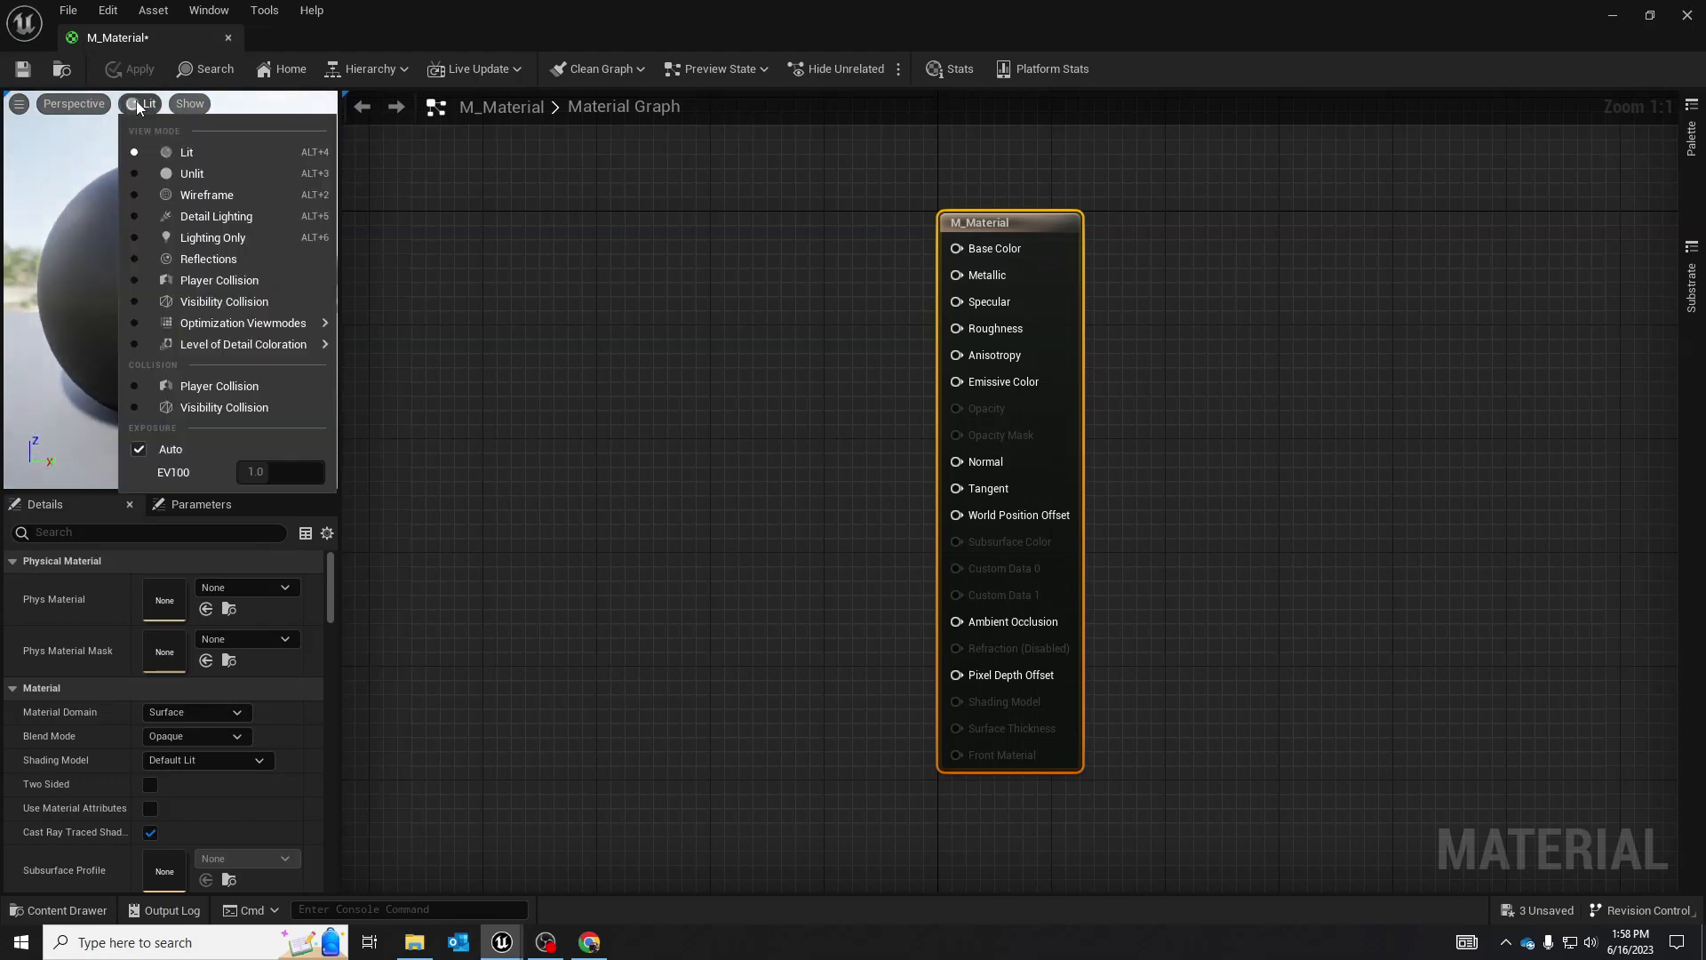
pyautogui.click(192, 173)
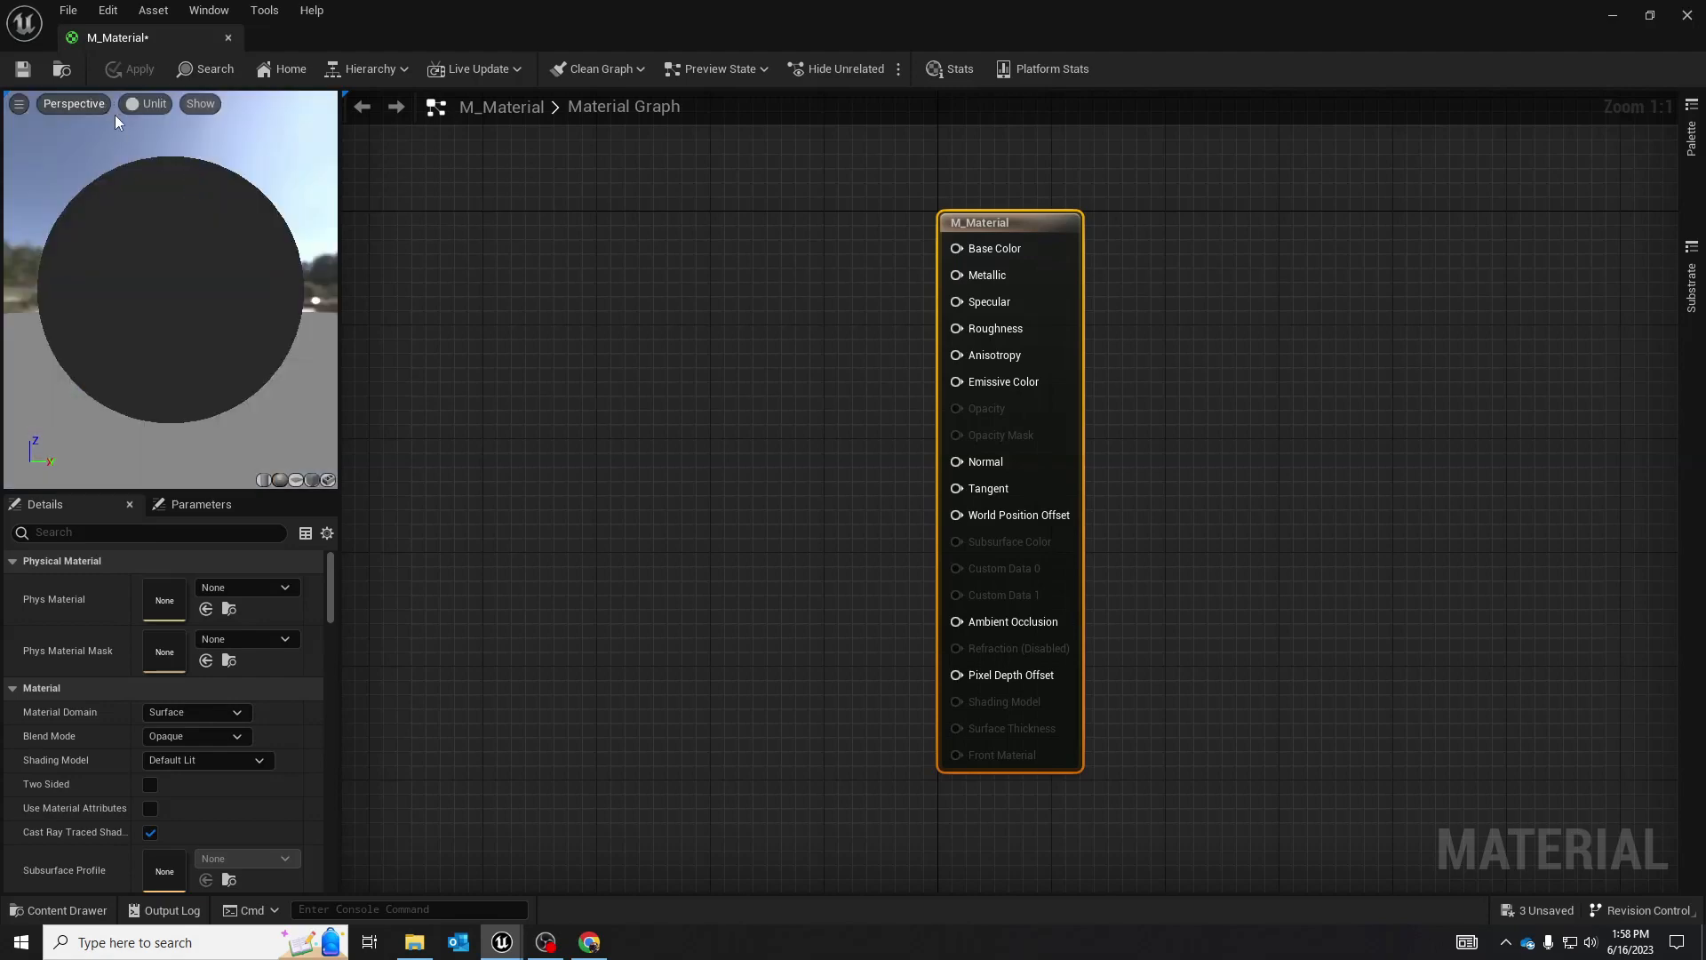
# Preview the sphere in Wireframe, return it to the Lit view mode, and view it from farther away
pyautogui.click(144, 104)
pyautogui.click(172, 190)
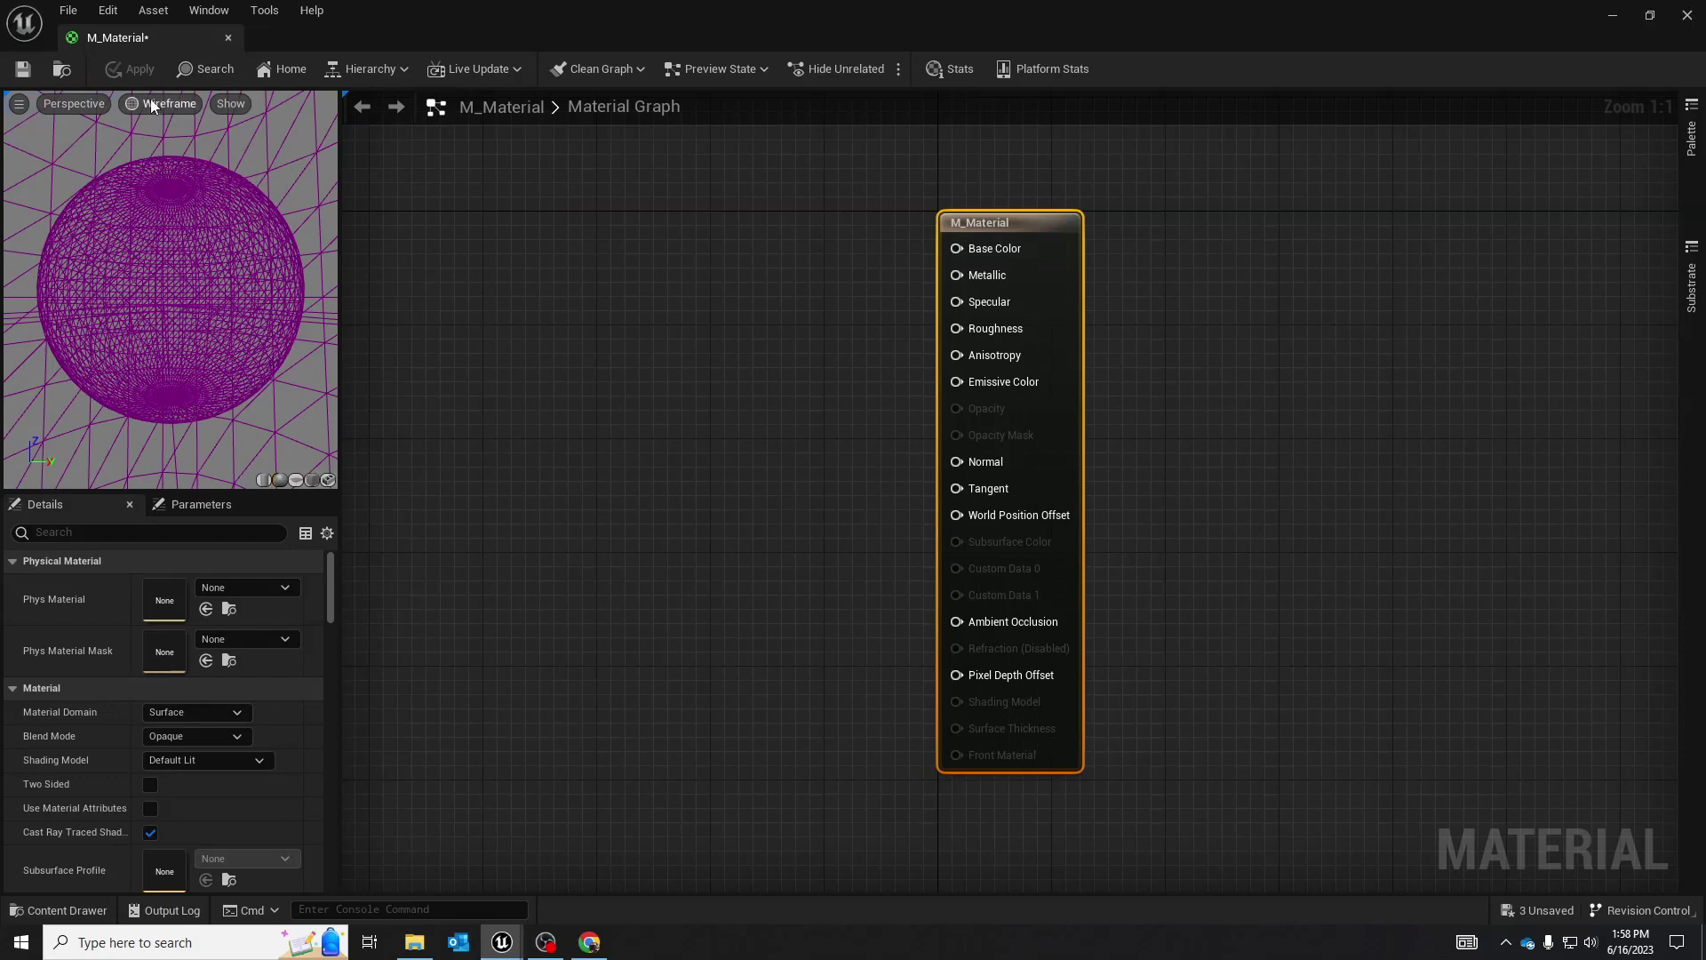
pyautogui.click(153, 104)
pyautogui.click(167, 149)
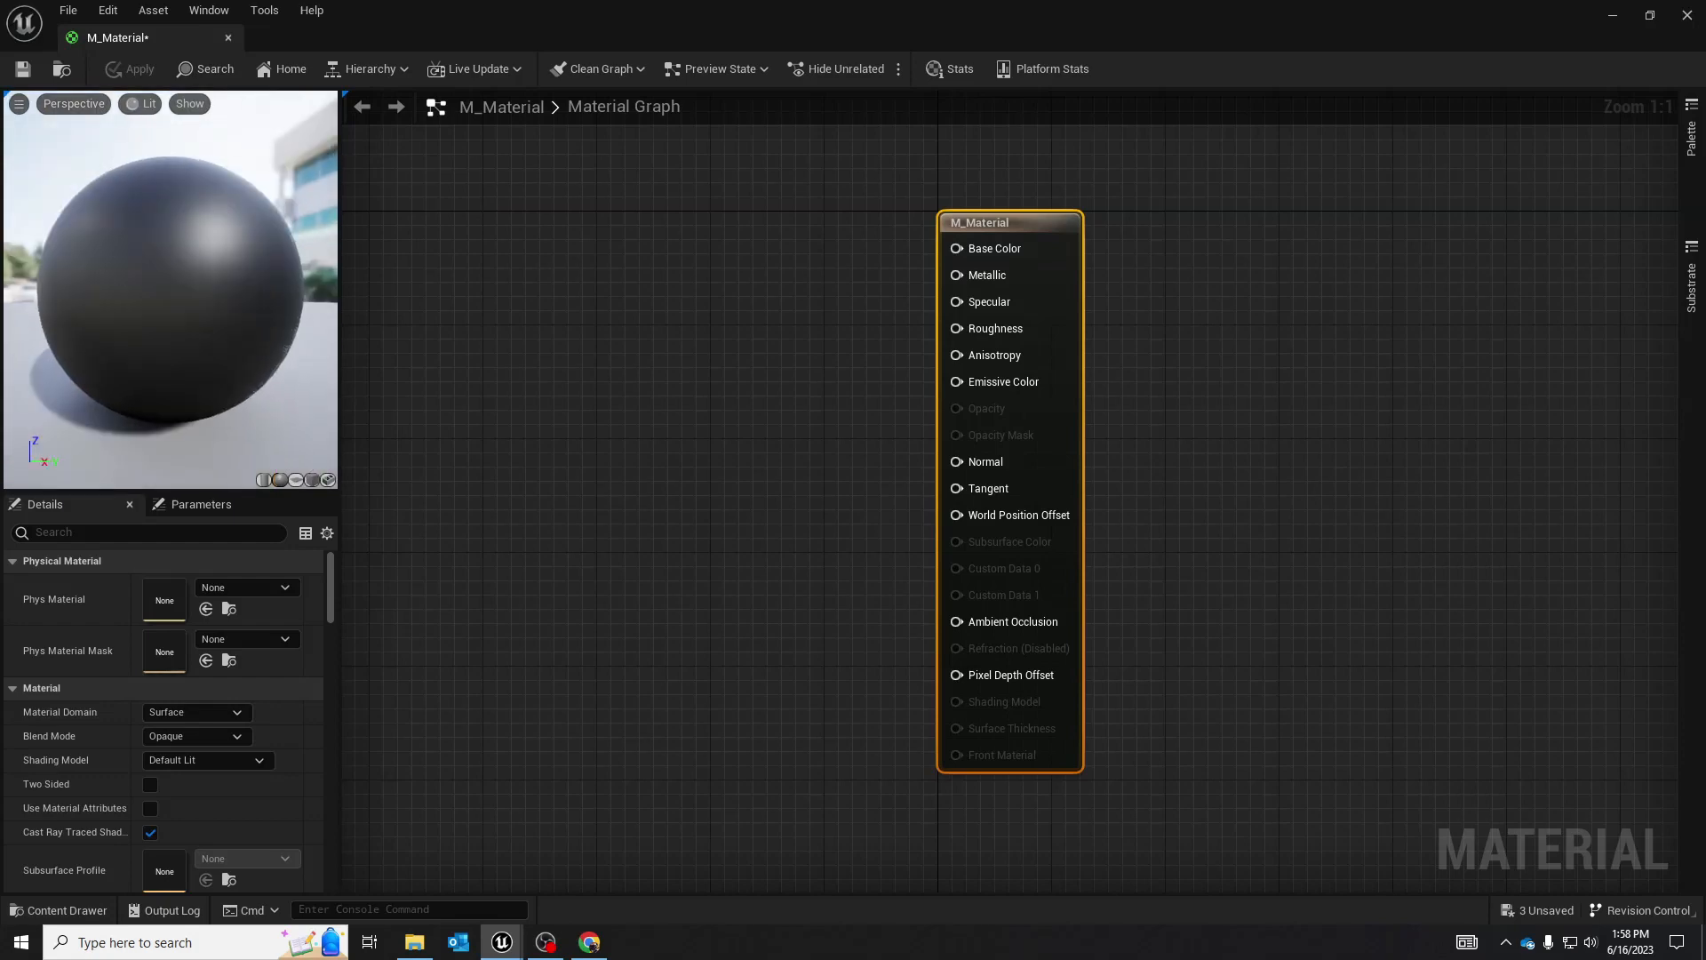
pyautogui.moveTo(94, 272); pyautogui.dragTo(95, 270)
pyautogui.moveTo(75, 301); pyautogui.dragTo(75, 327, button='right')
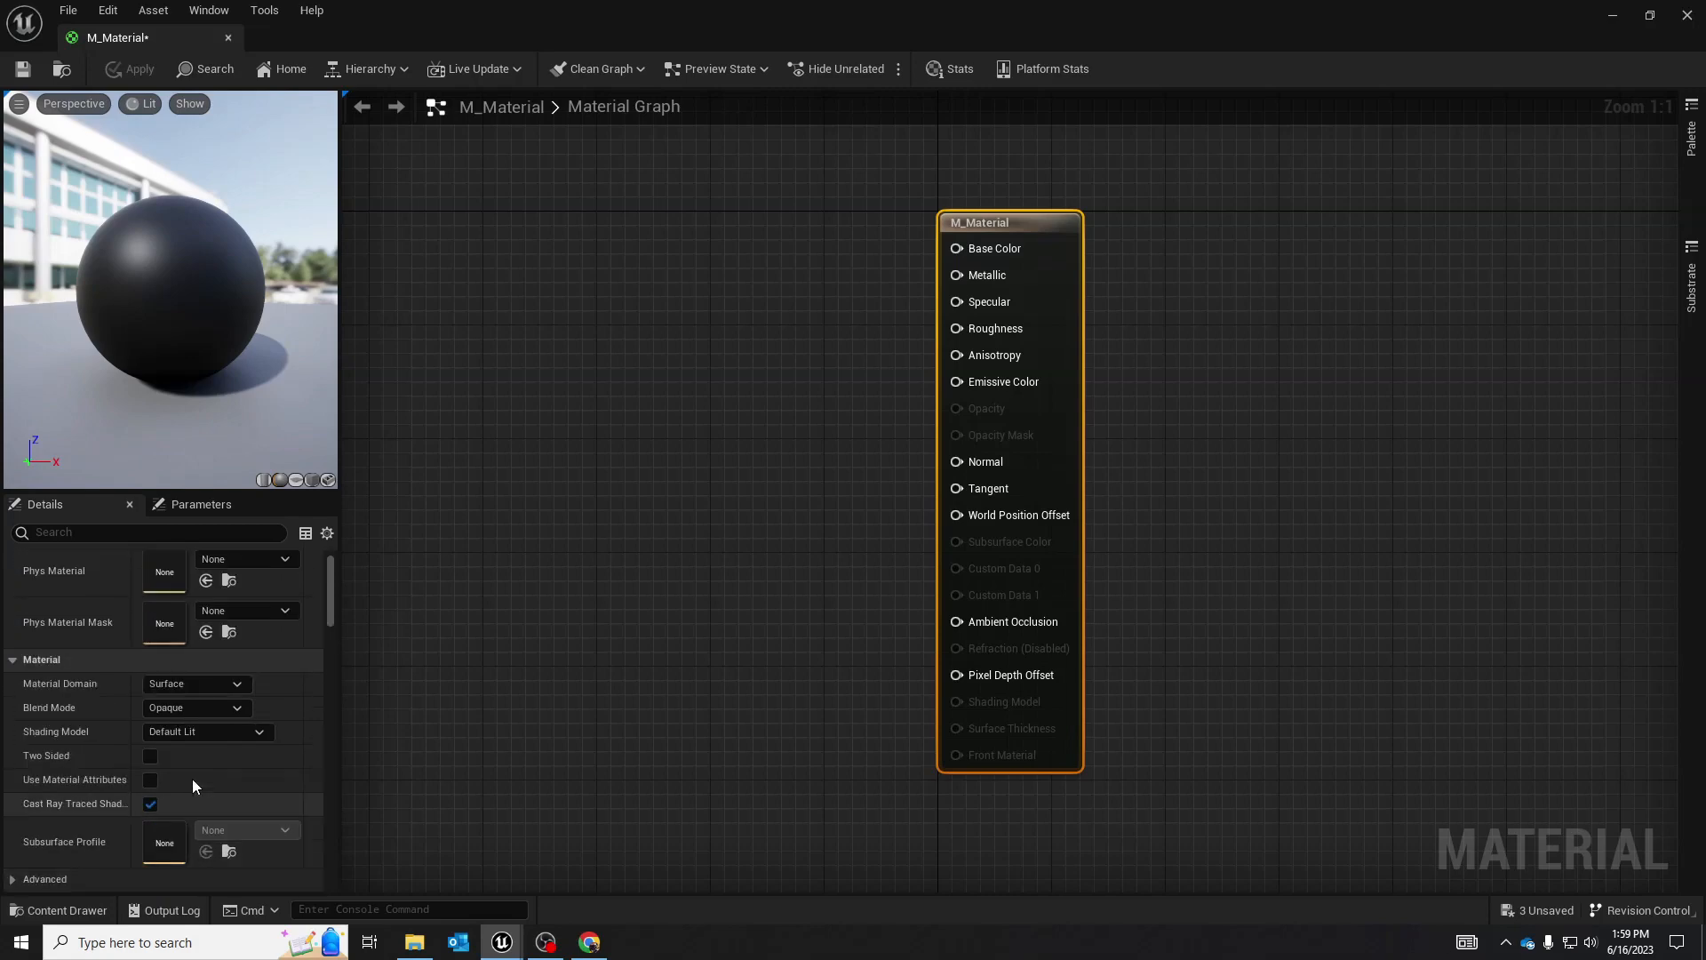
# Look through the material's detail settings, the node Palette and the list of nodes that can be added to the graph
pyautogui.scroll(-5, 112, 676)
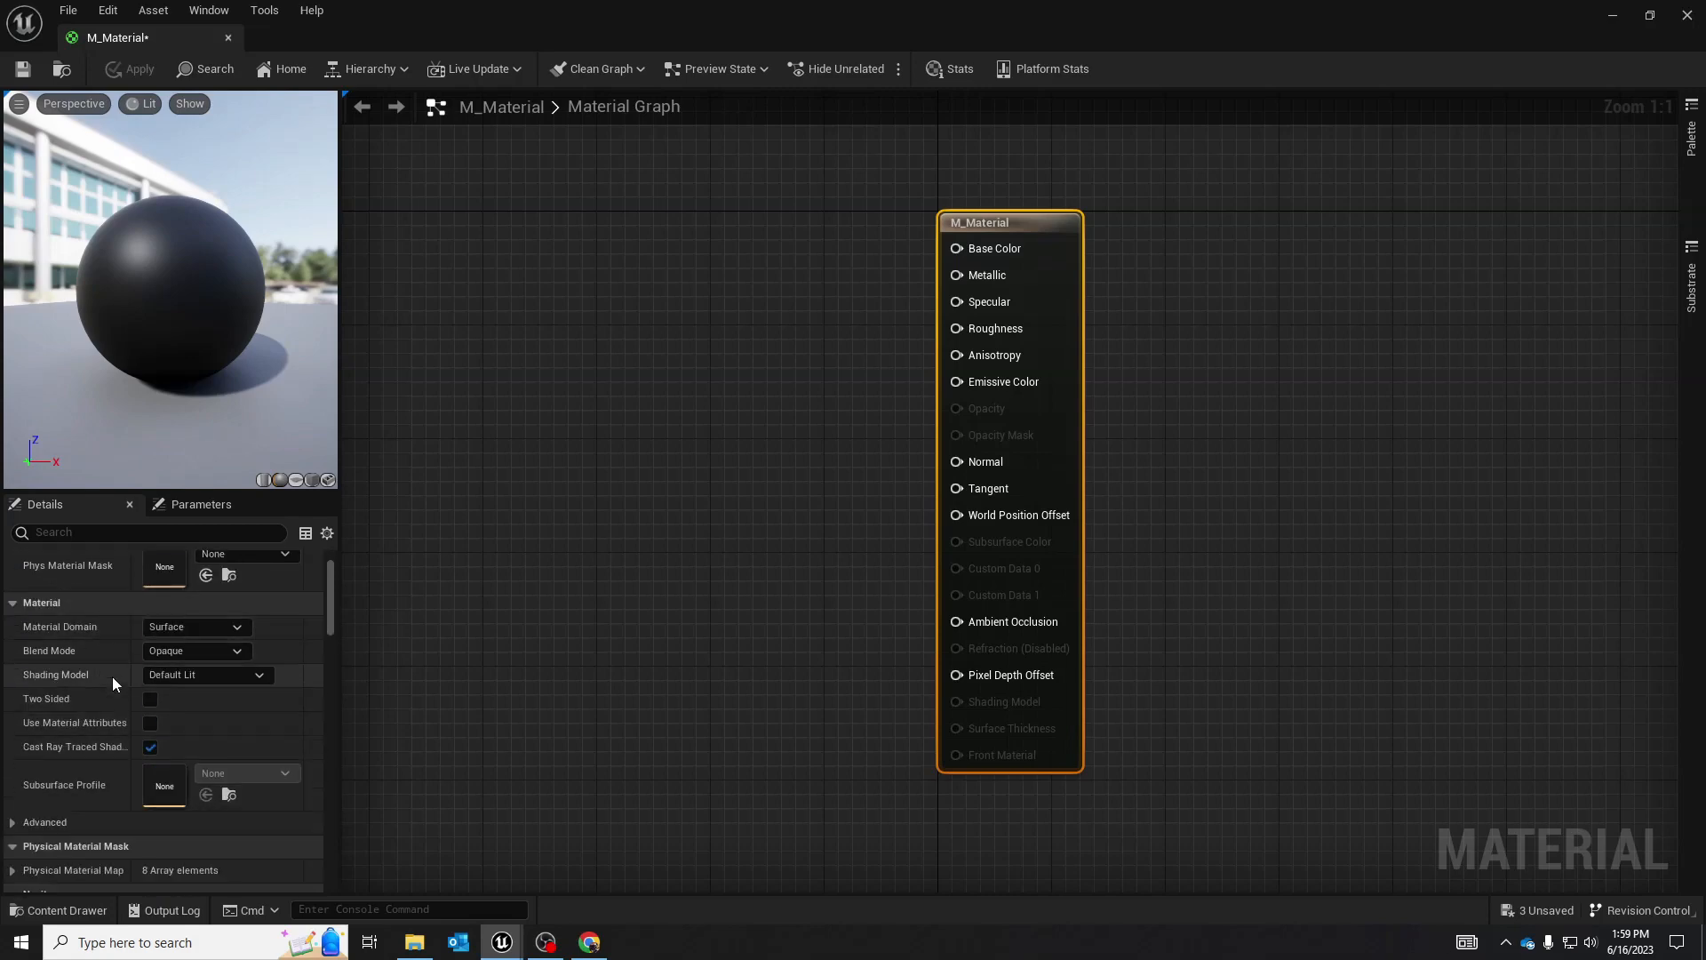
pyautogui.scroll(5, 113, 681)
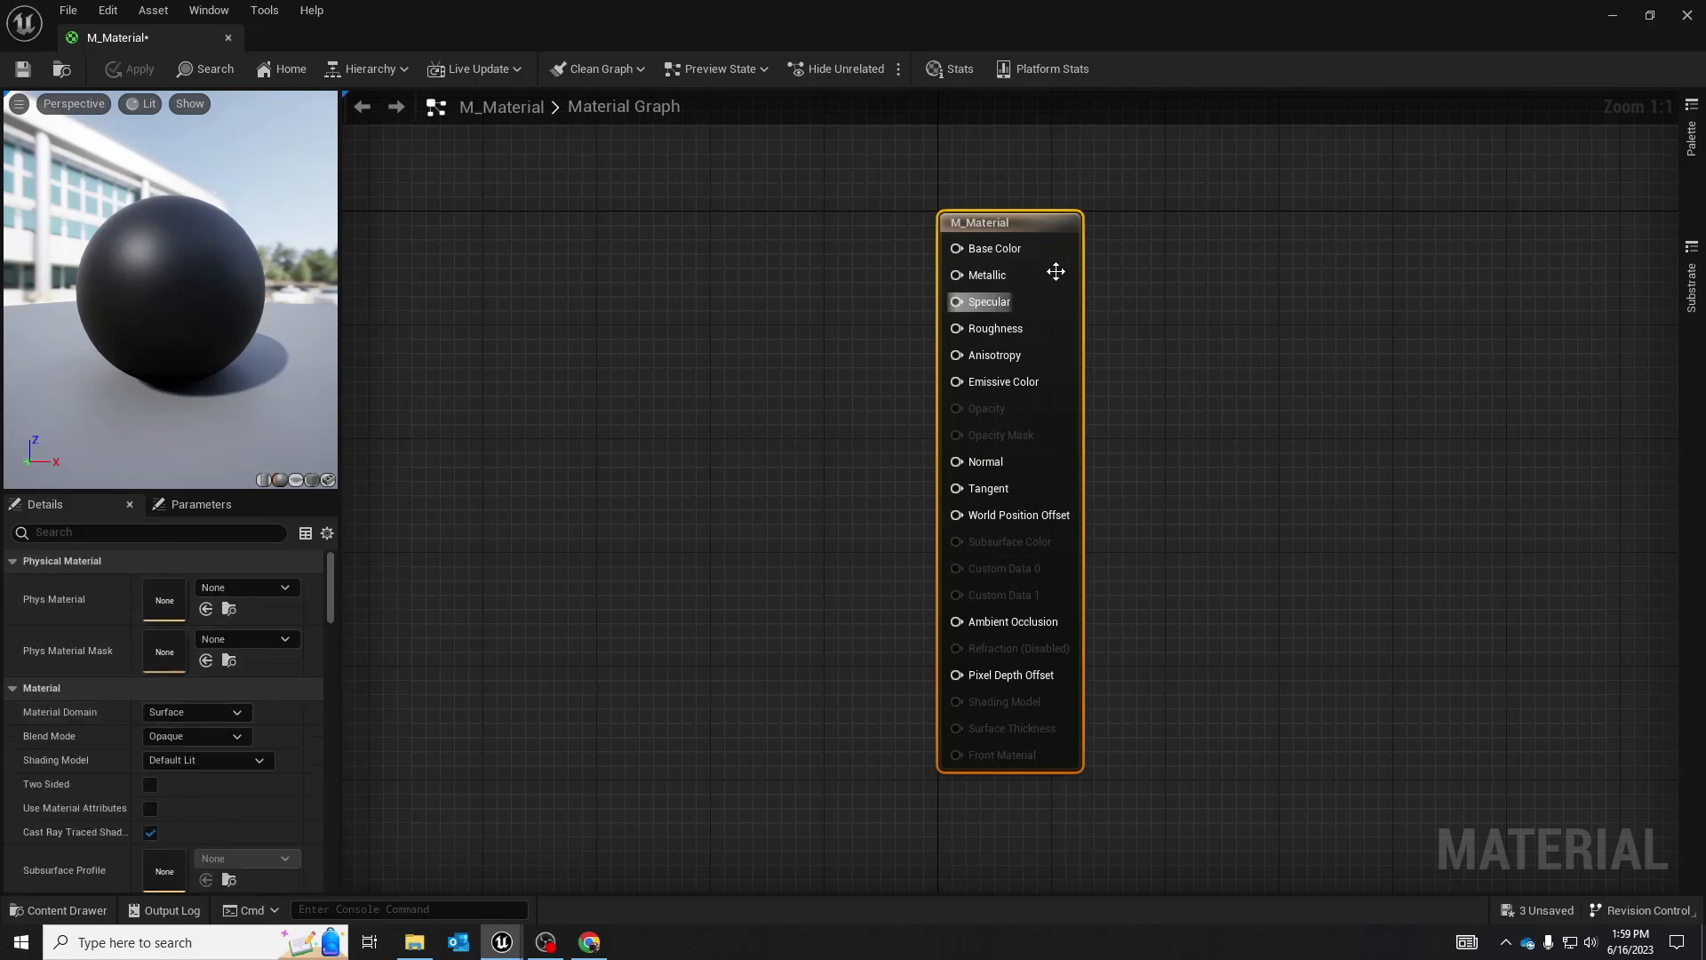
pyautogui.click(1691, 137)
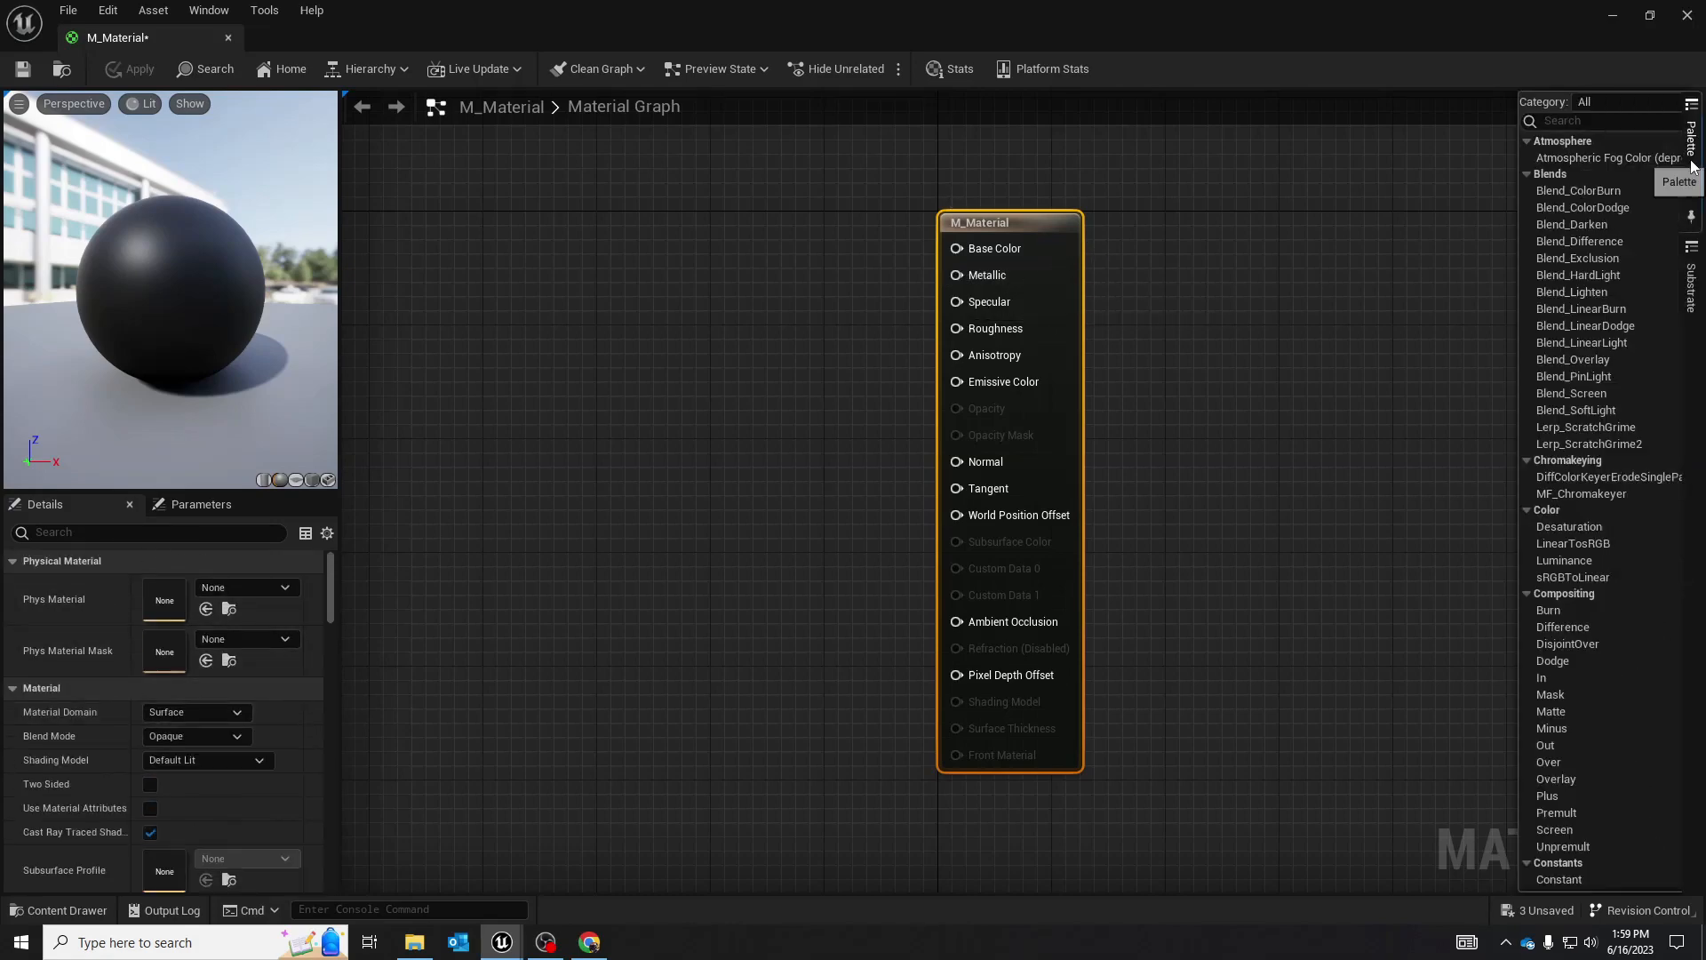
pyautogui.scroll(-8, 1495, 199)
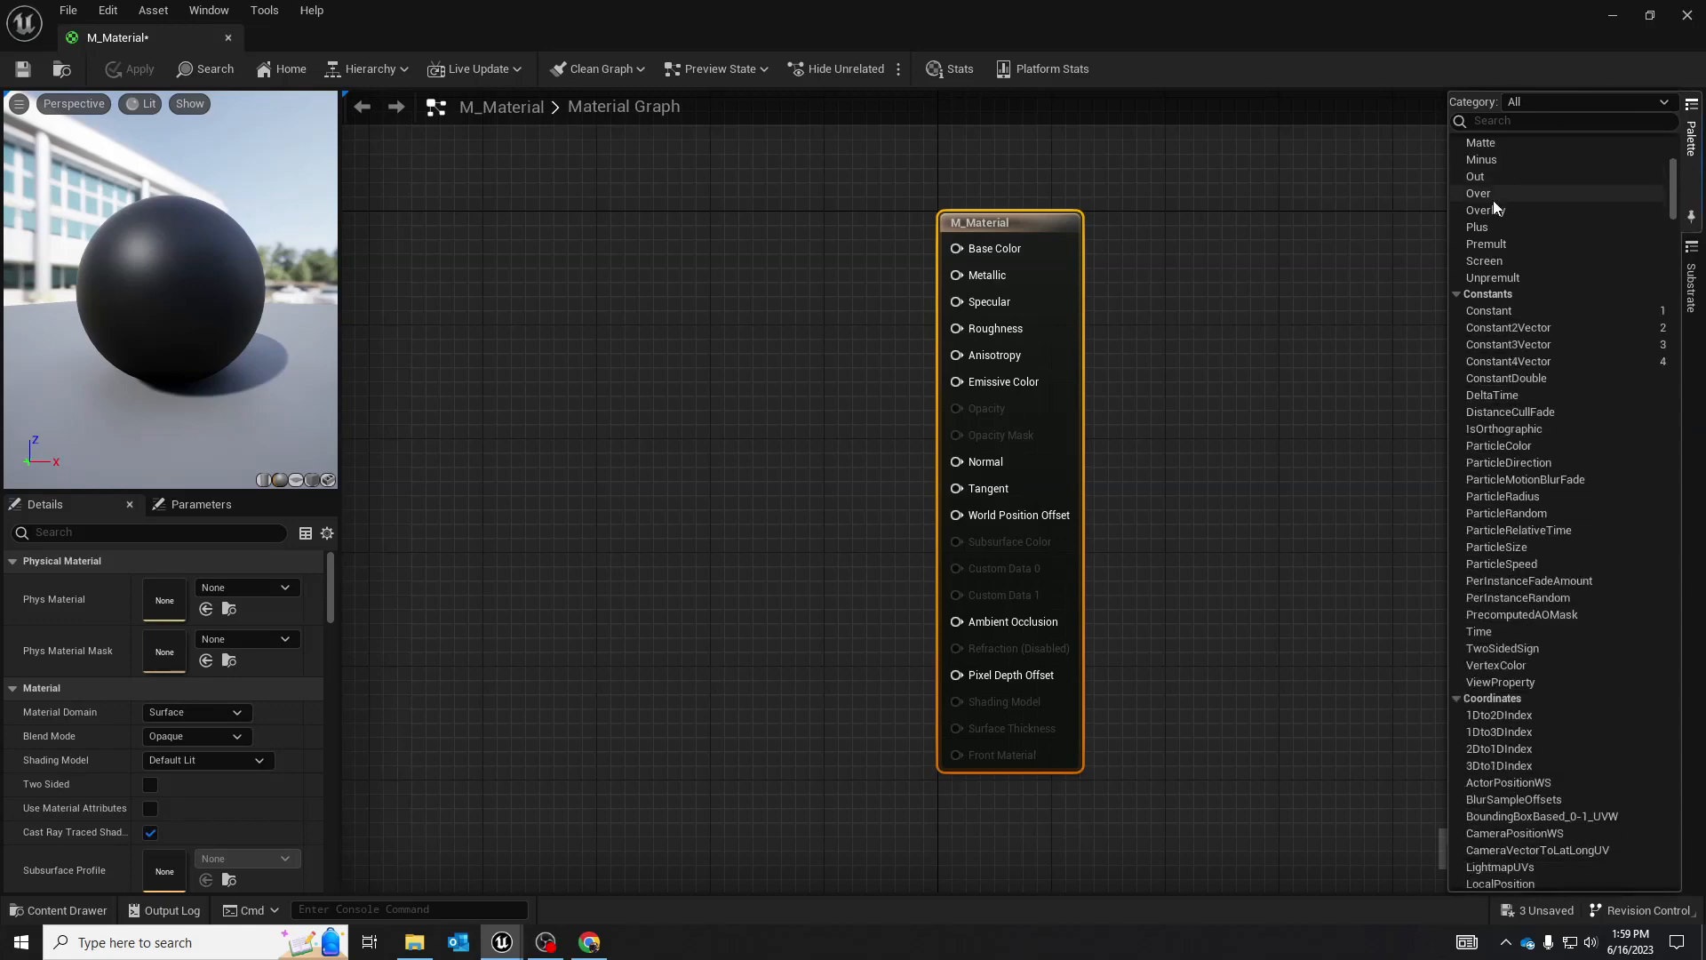
pyautogui.scroll(-8, 1494, 206)
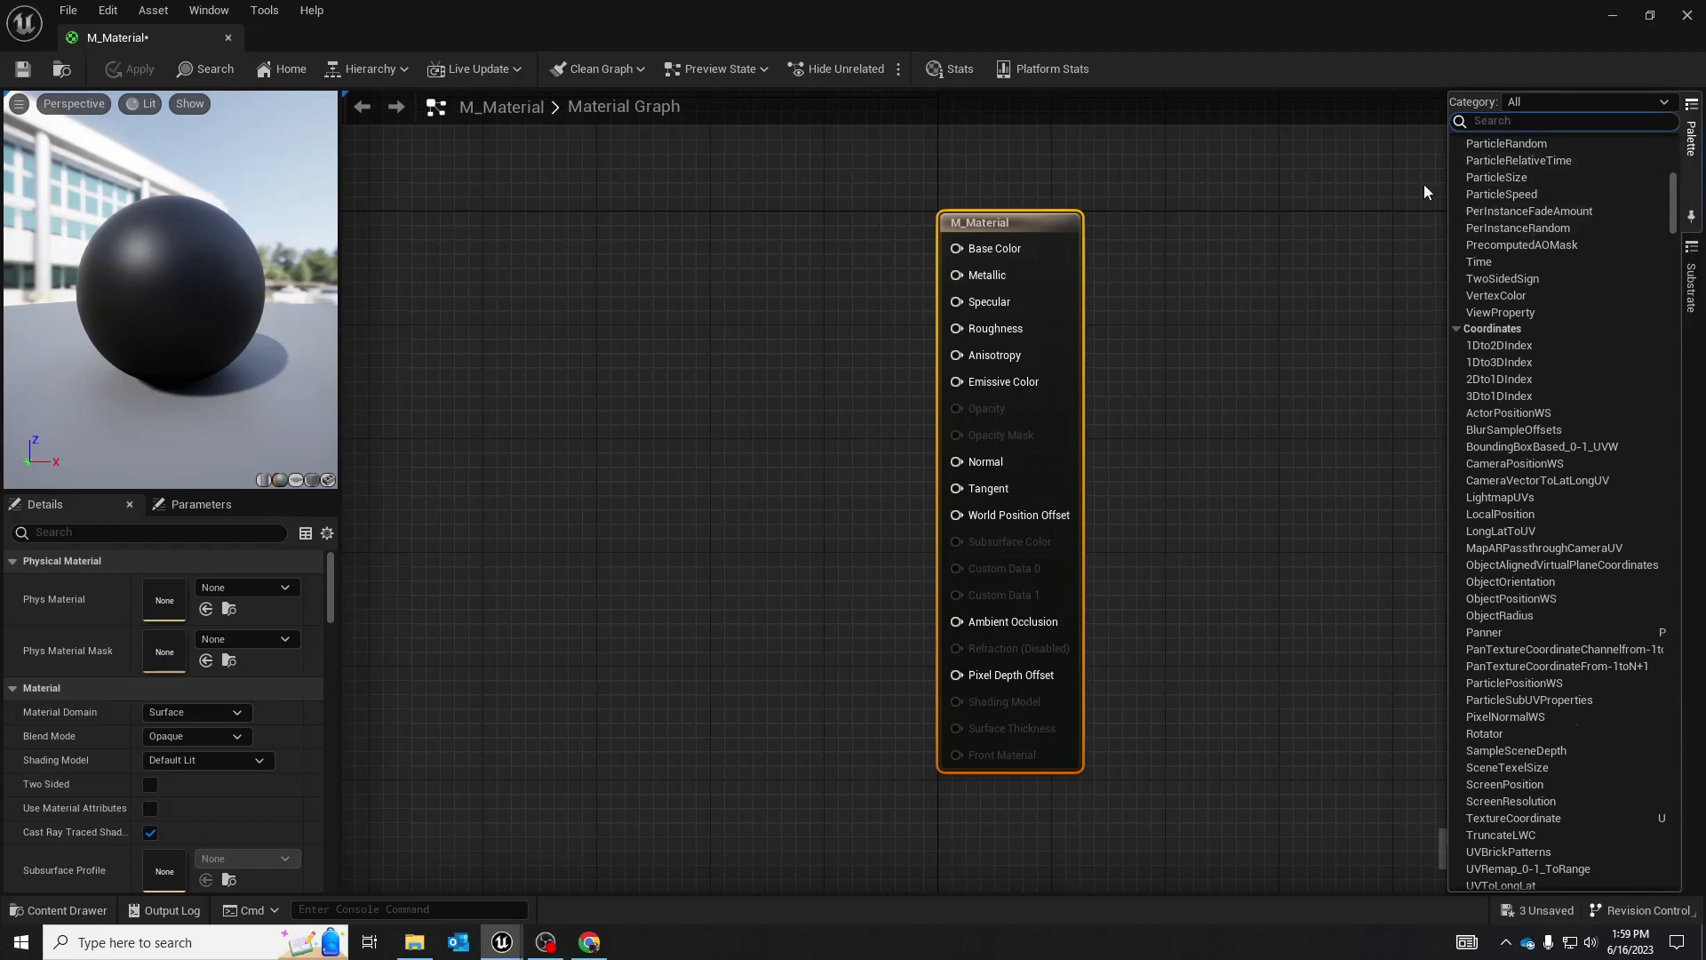
pyautogui.rightClick(576, 433)
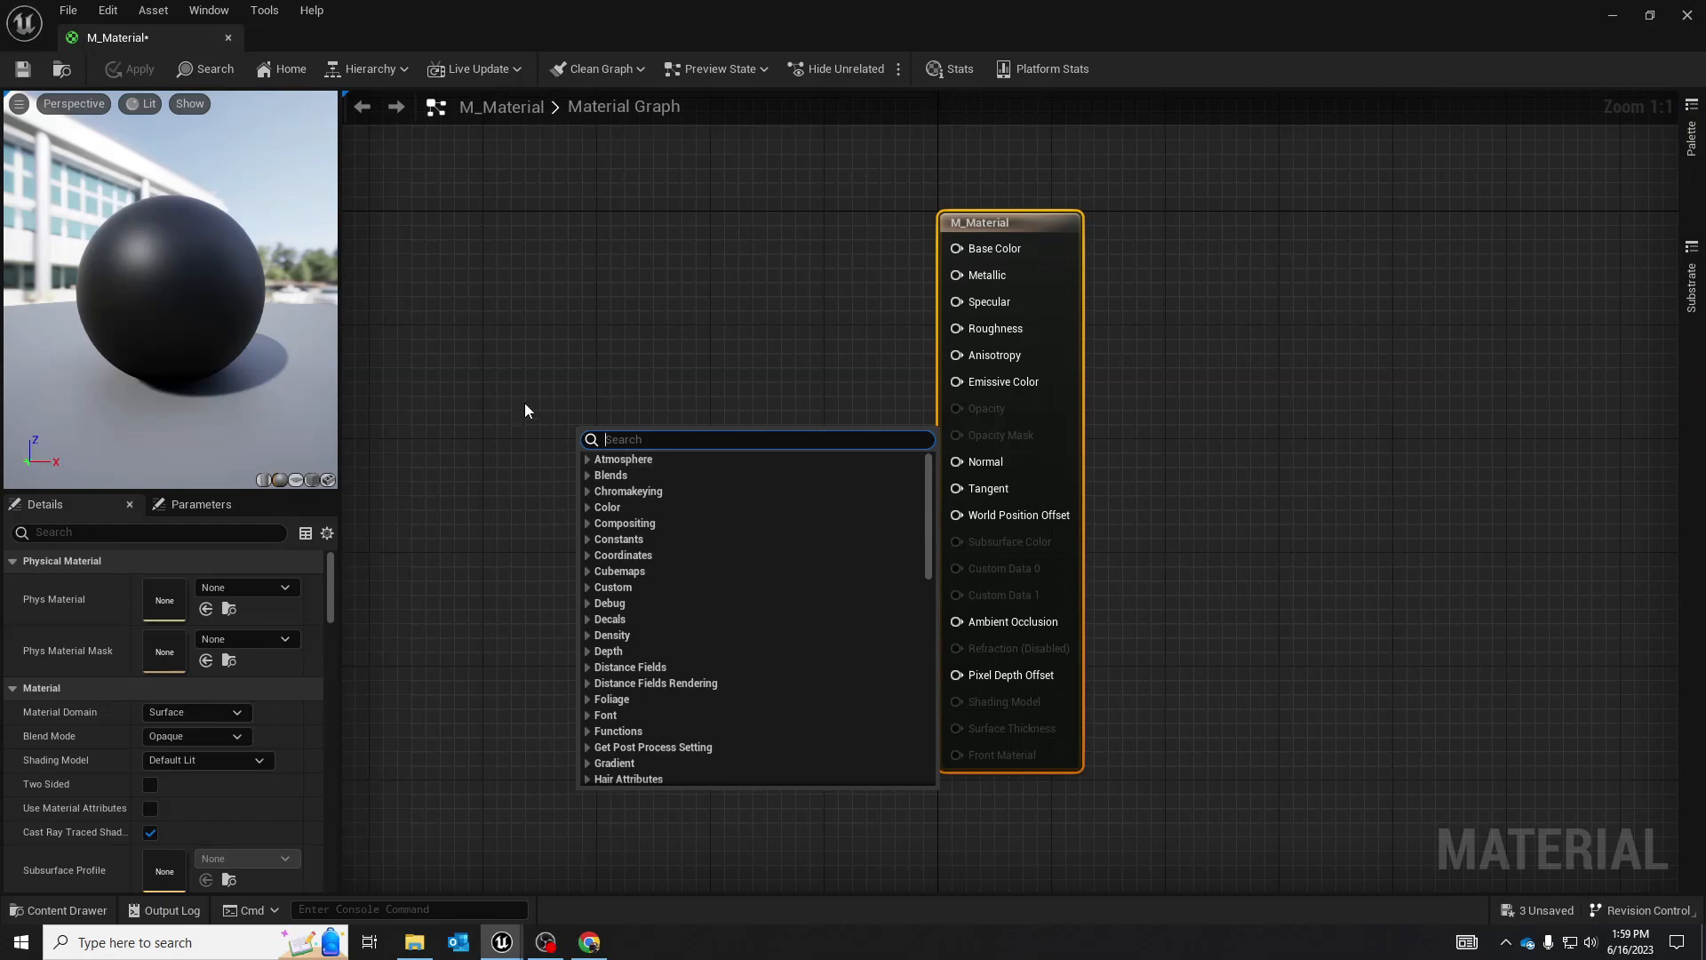
pyautogui.scroll(-3, 658, 494)
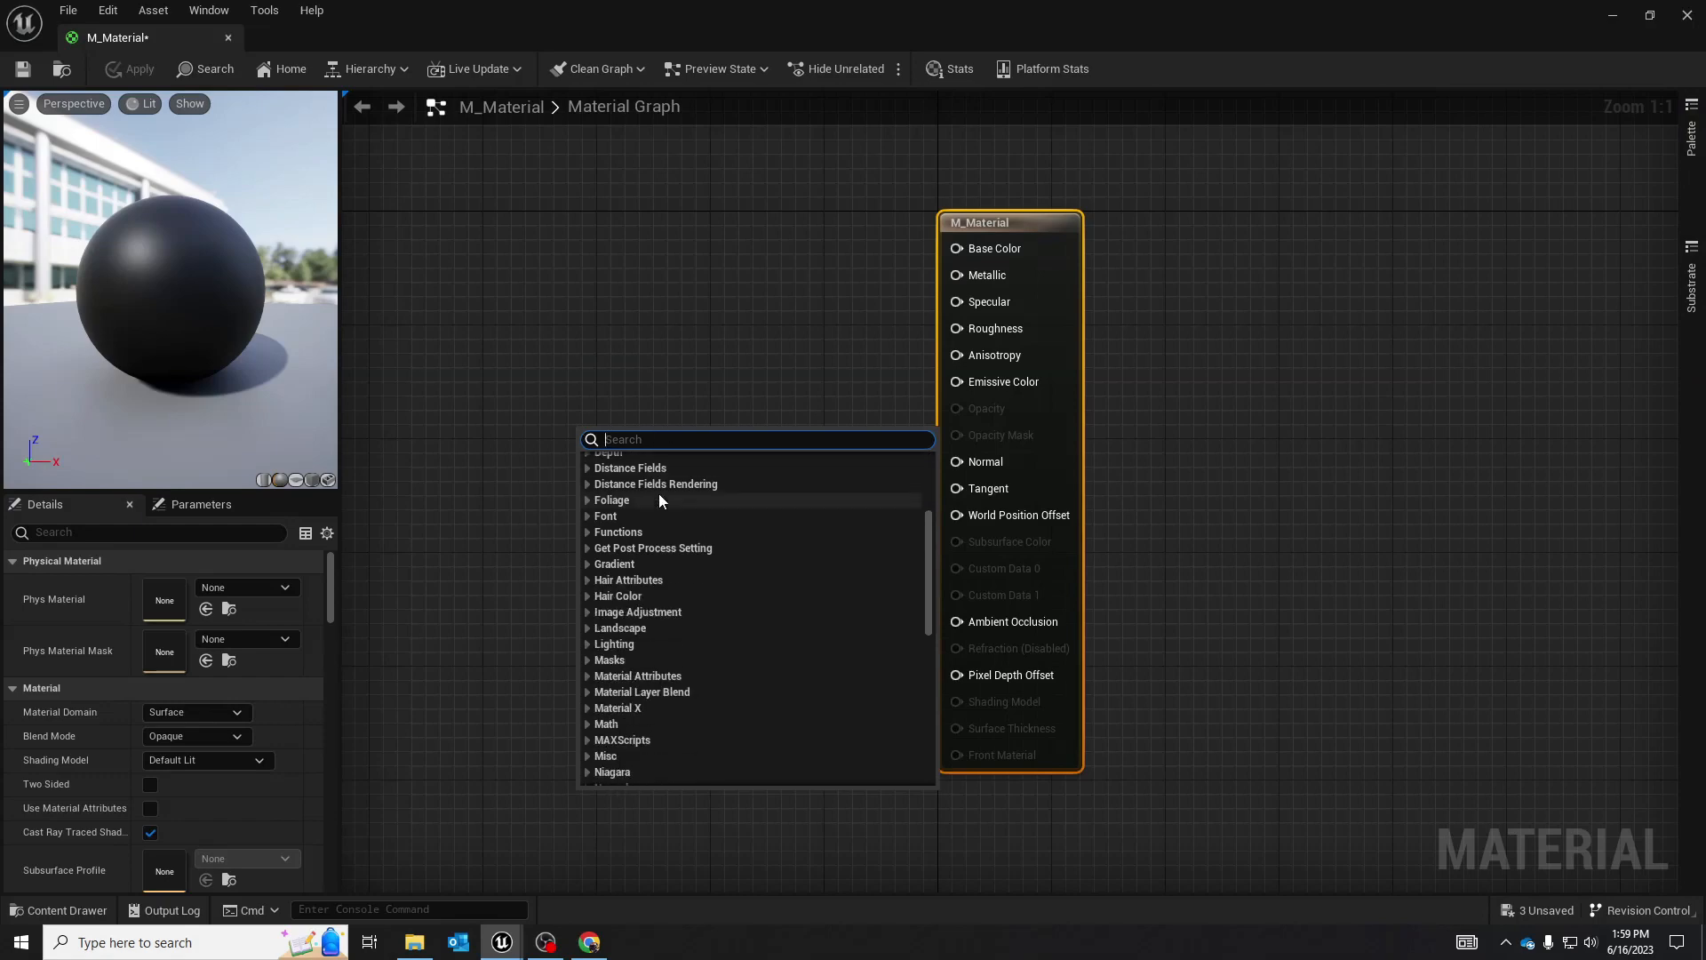
pyautogui.click(773, 339)
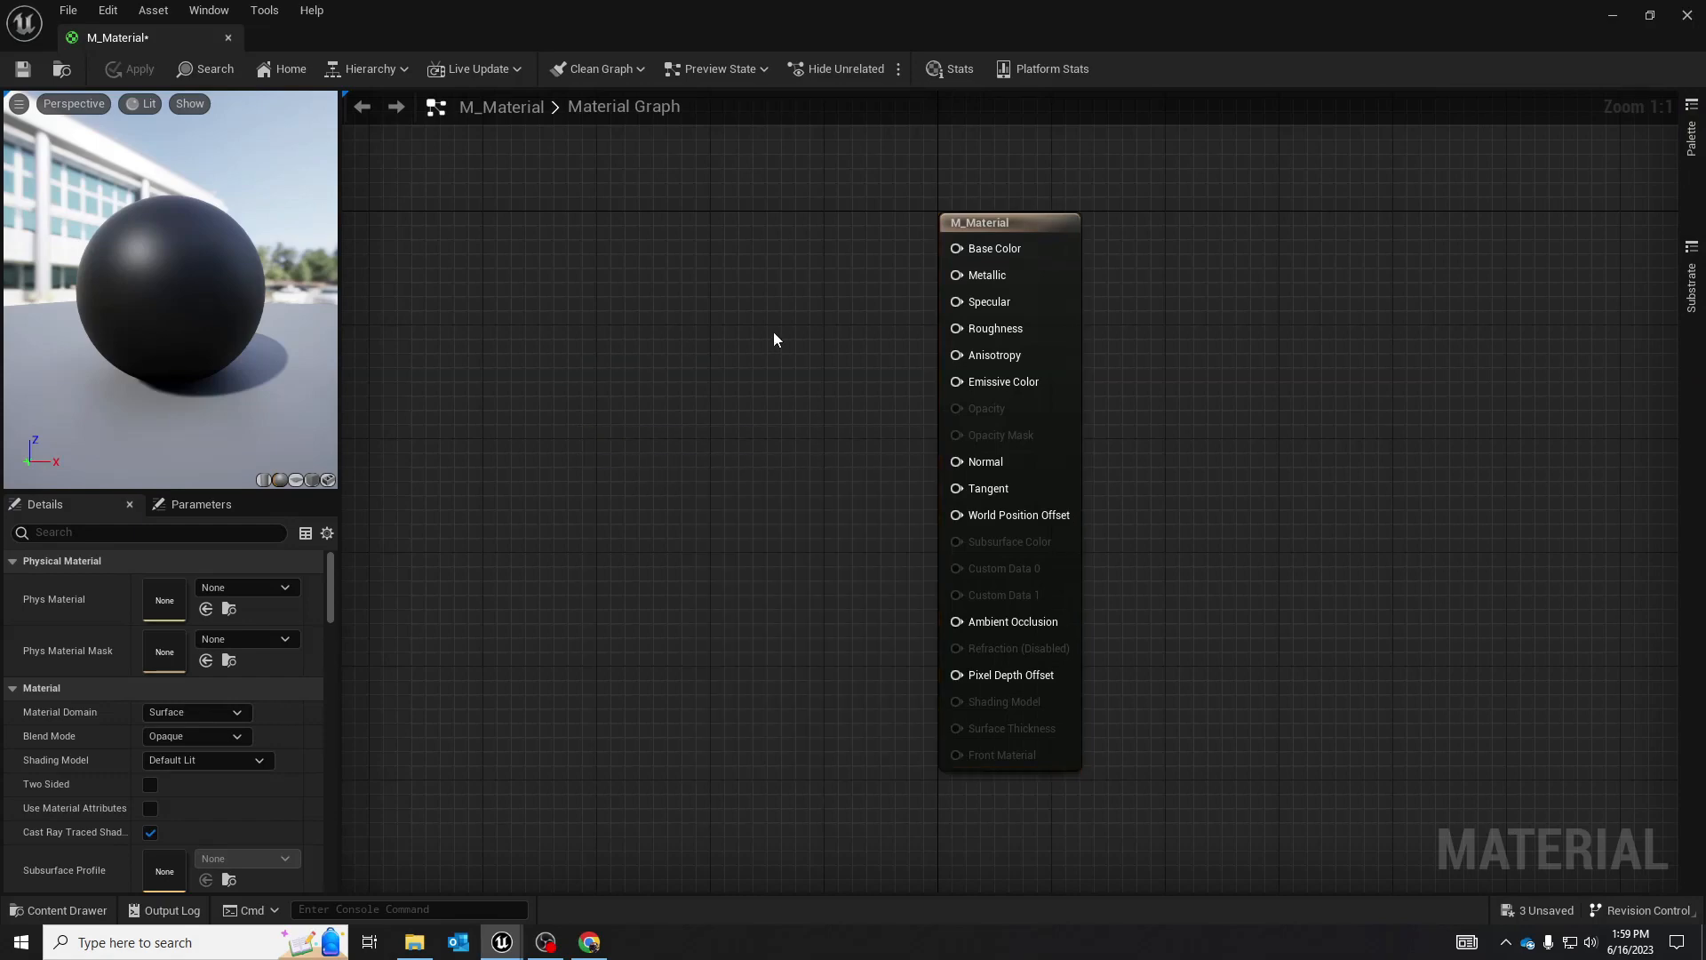
pyautogui.moveTo(713, 281); pyautogui.dragTo(633, 233)
pyautogui.moveTo(766, 568); pyautogui.dragTo(1077, 520, button='right')
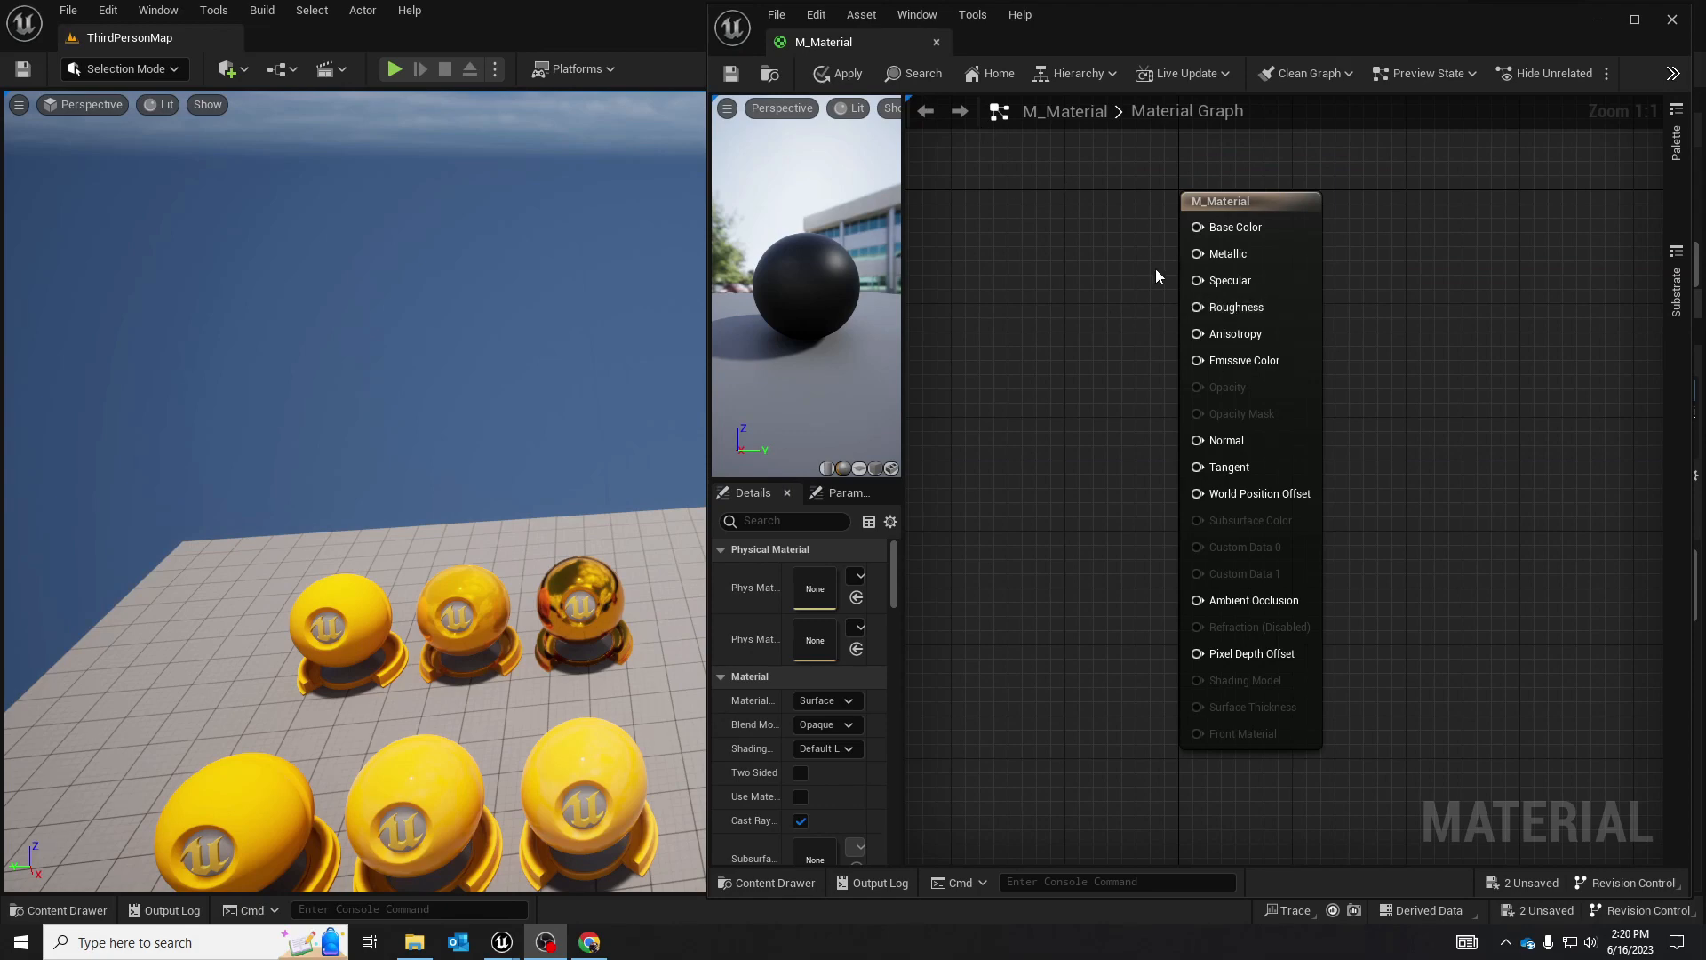
# Narrow the Material Editor window so the level viewport beside it shows the full row of three yellow and gold preview meshes
pyautogui.moveTo(834, 269); pyautogui.dragTo(766, 272)
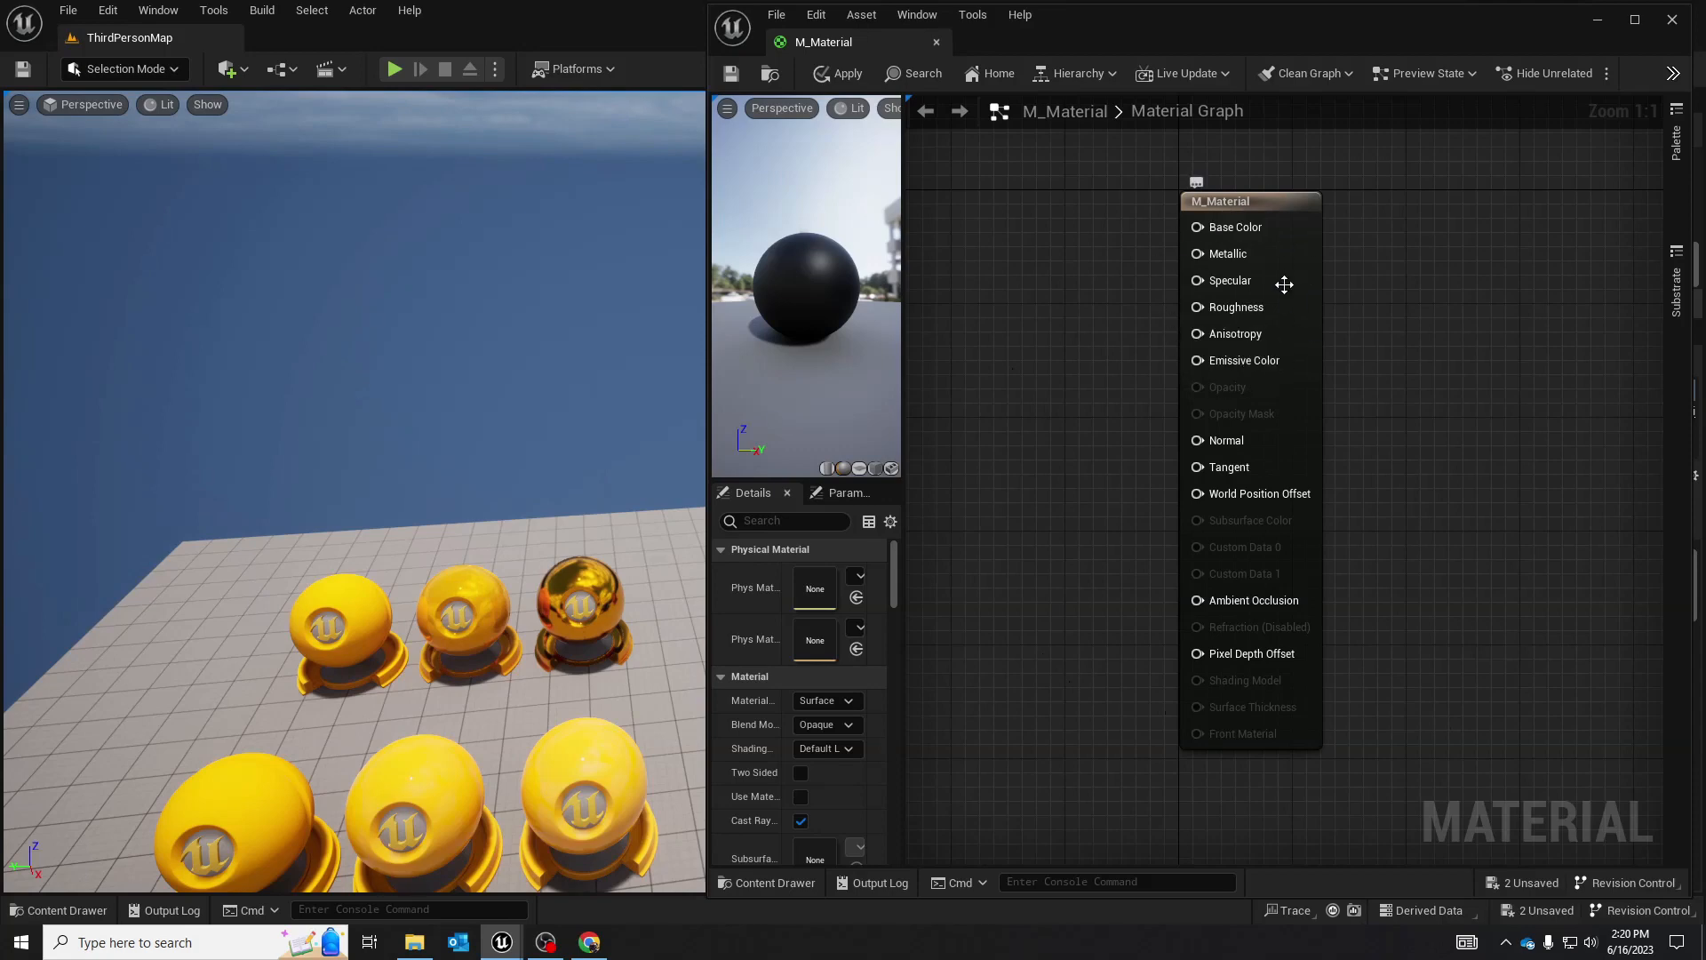
pyautogui.moveTo(473, 397); pyautogui.dragTo(472, 397, button='right')
pyautogui.press('w')
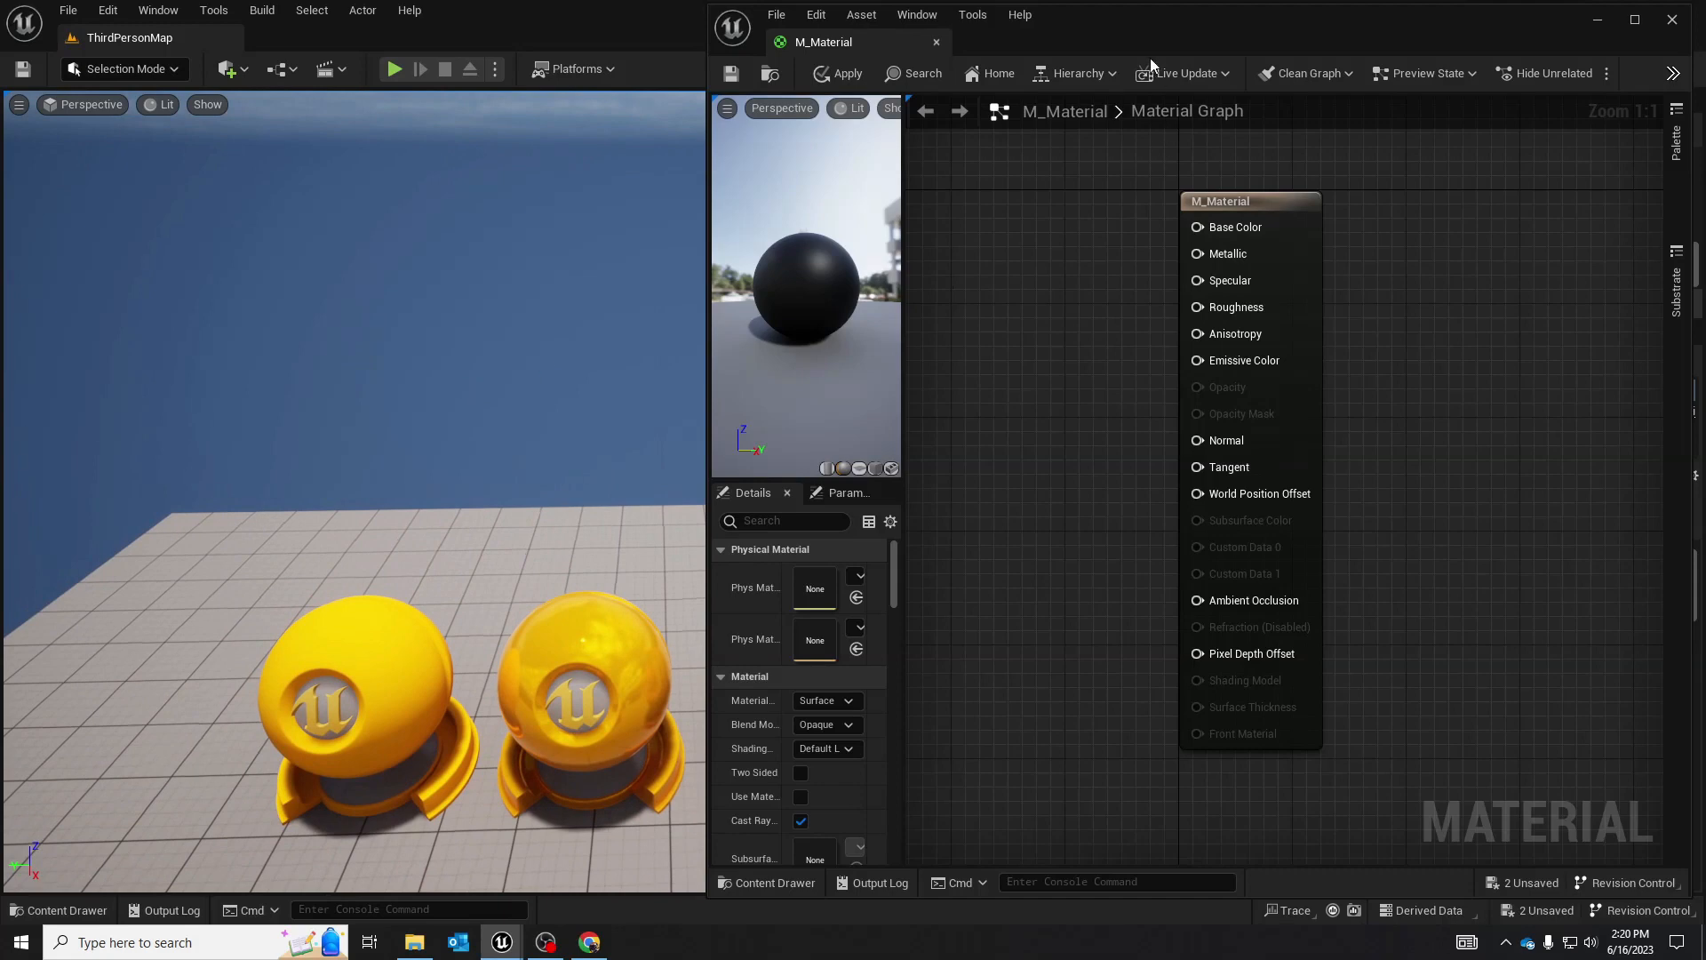
pyautogui.moveTo(1141, 43); pyautogui.dragTo(1157, 41)
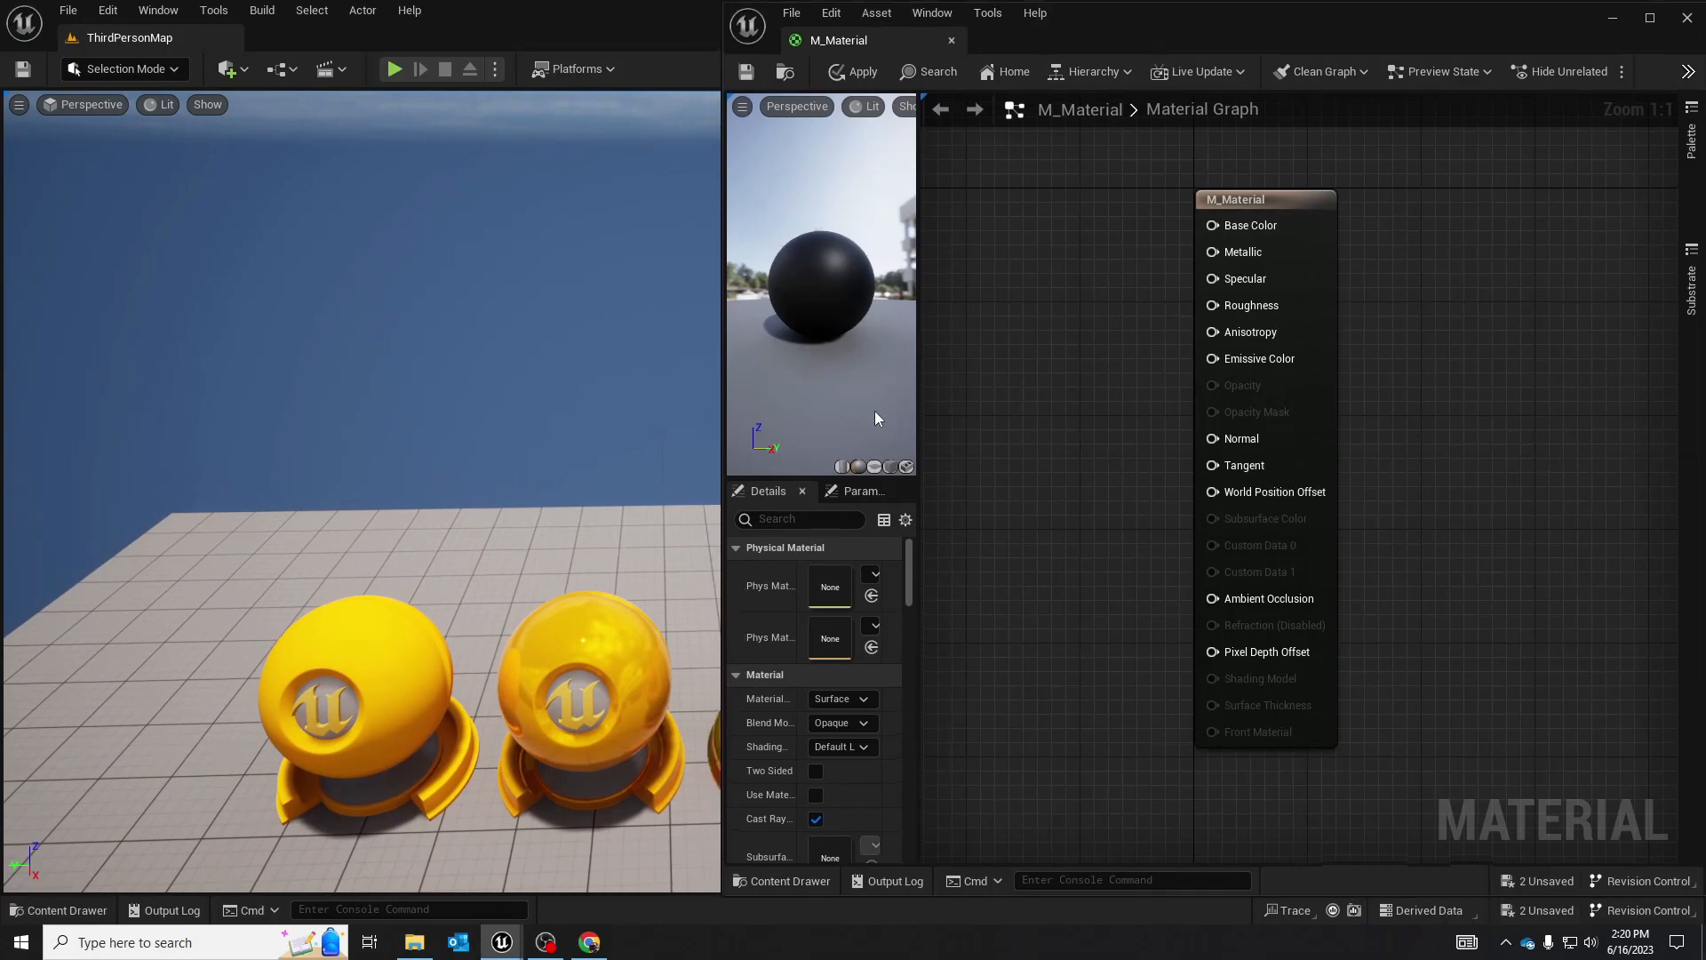
pyautogui.moveTo(584, 489); pyautogui.dragTo(560, 455, button='right')
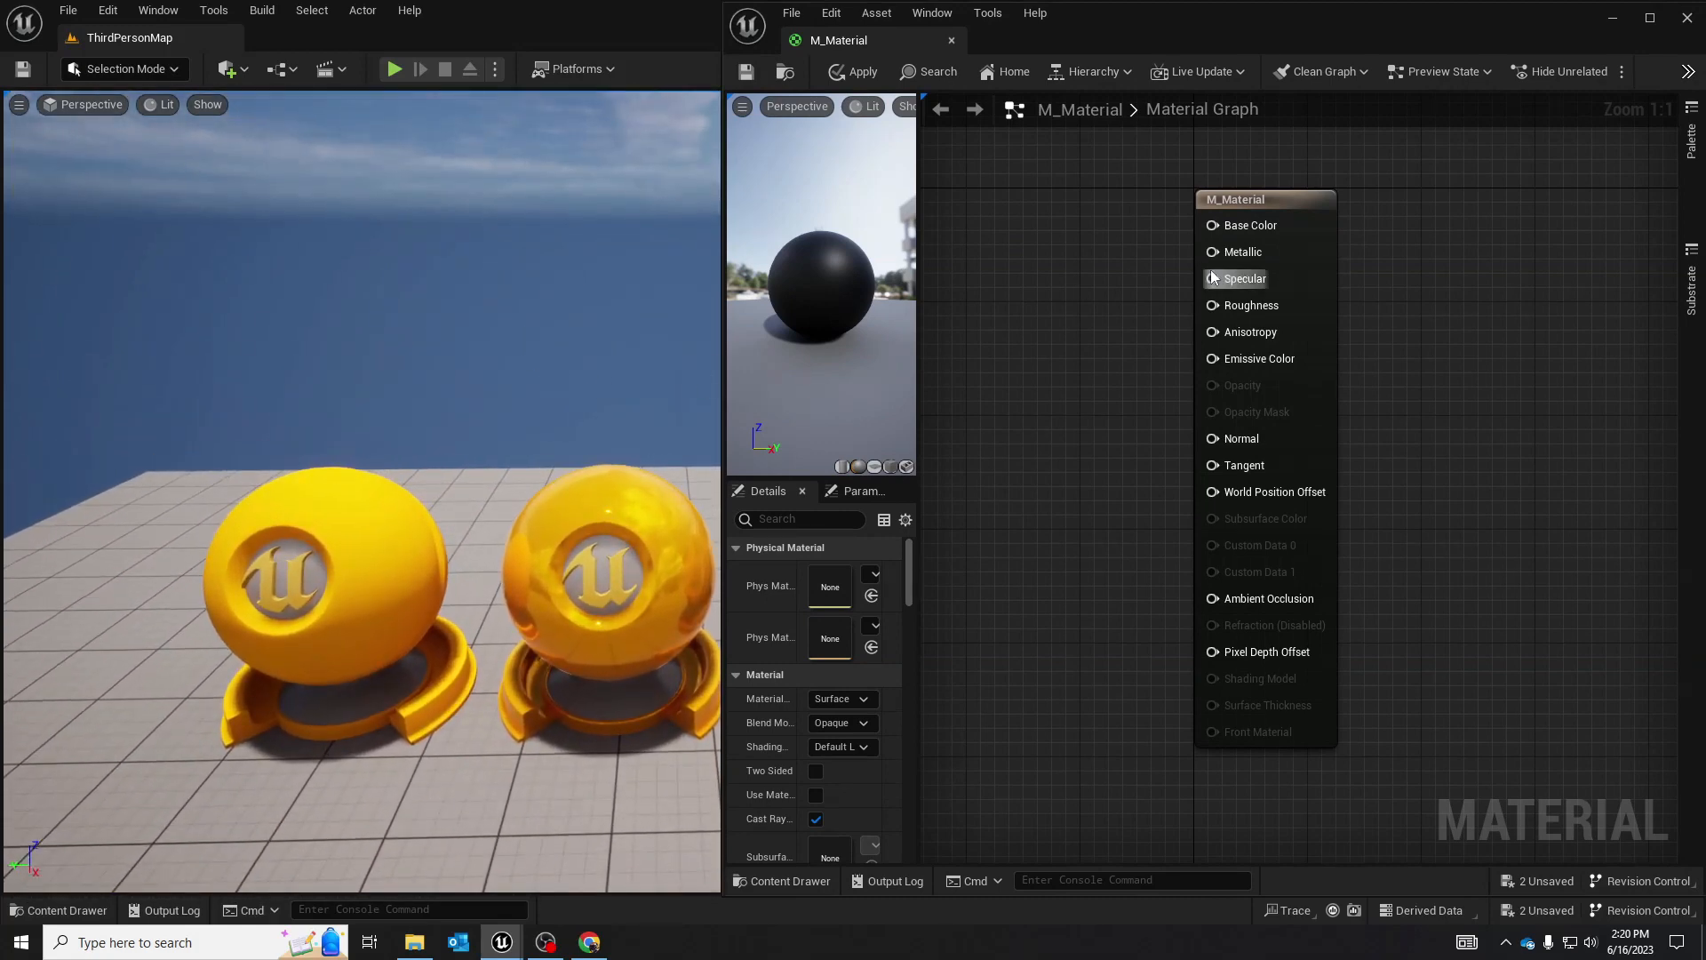
pyautogui.moveTo(720, 145); pyautogui.dragTo(1086, 174)
pyautogui.moveTo(1425, 302); pyautogui.dragTo(1382, 307, button='right')
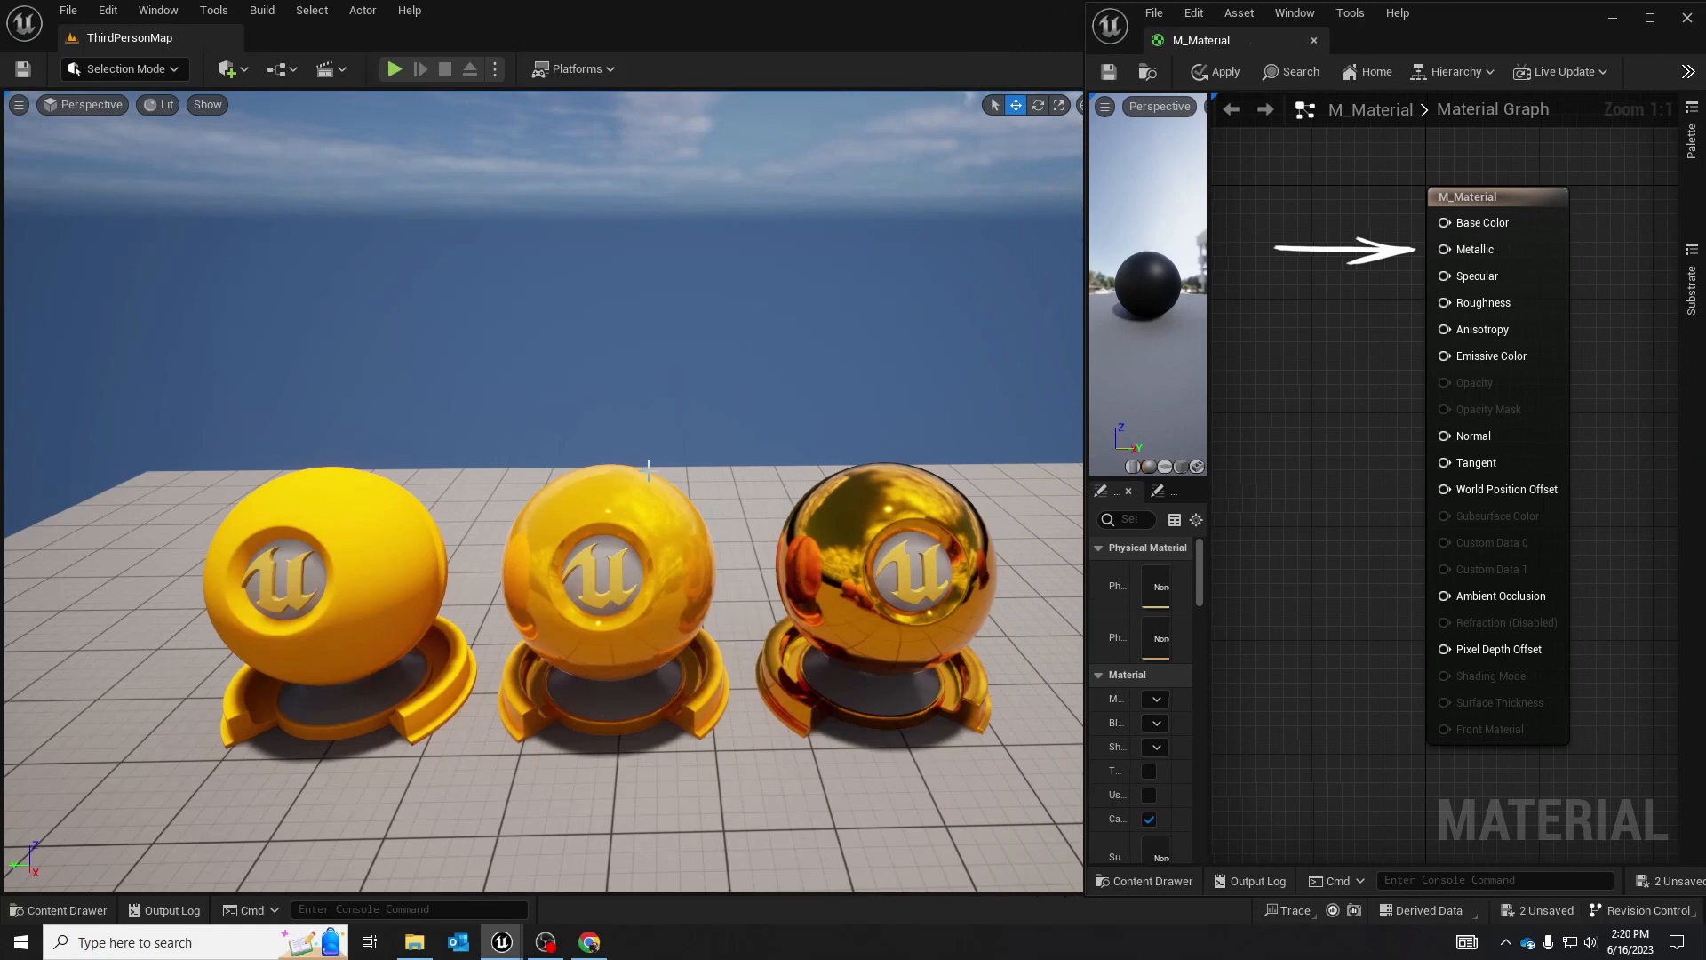
# Compare the three preview meshes that illustrate the Metallic input, from matte yellow to reflective gold
pyautogui.moveTo(468, 505); pyautogui.dragTo(333, 478)
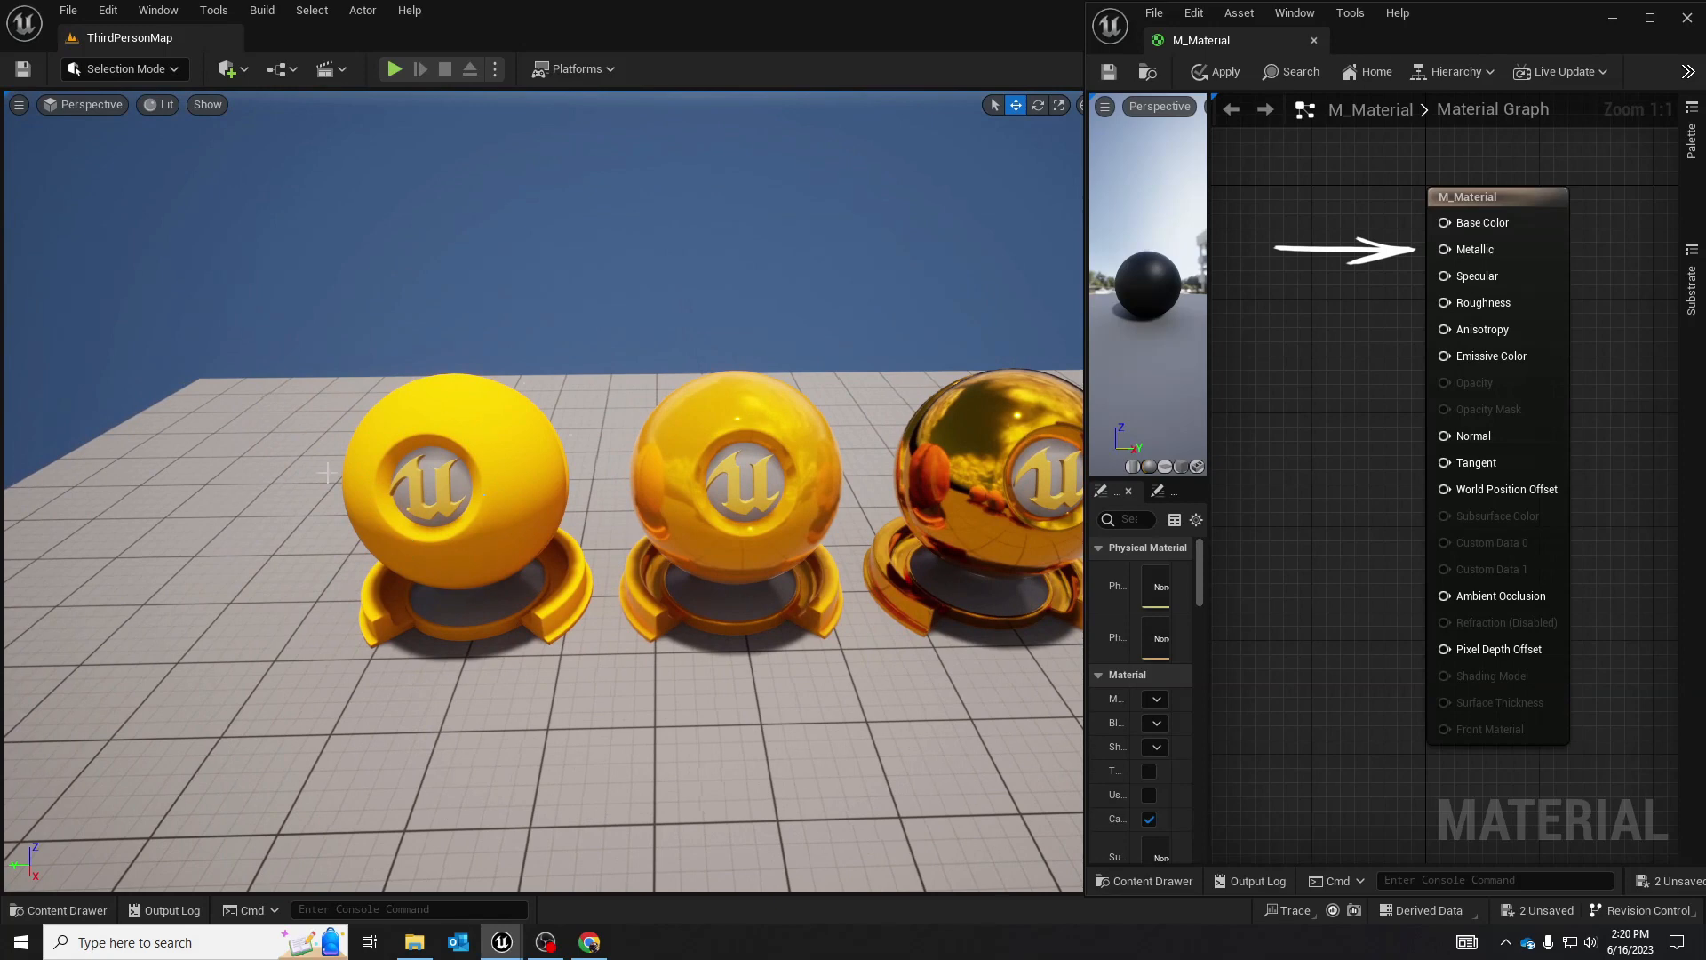
pyautogui.moveTo(333, 480); pyautogui.dragTo(498, 511)
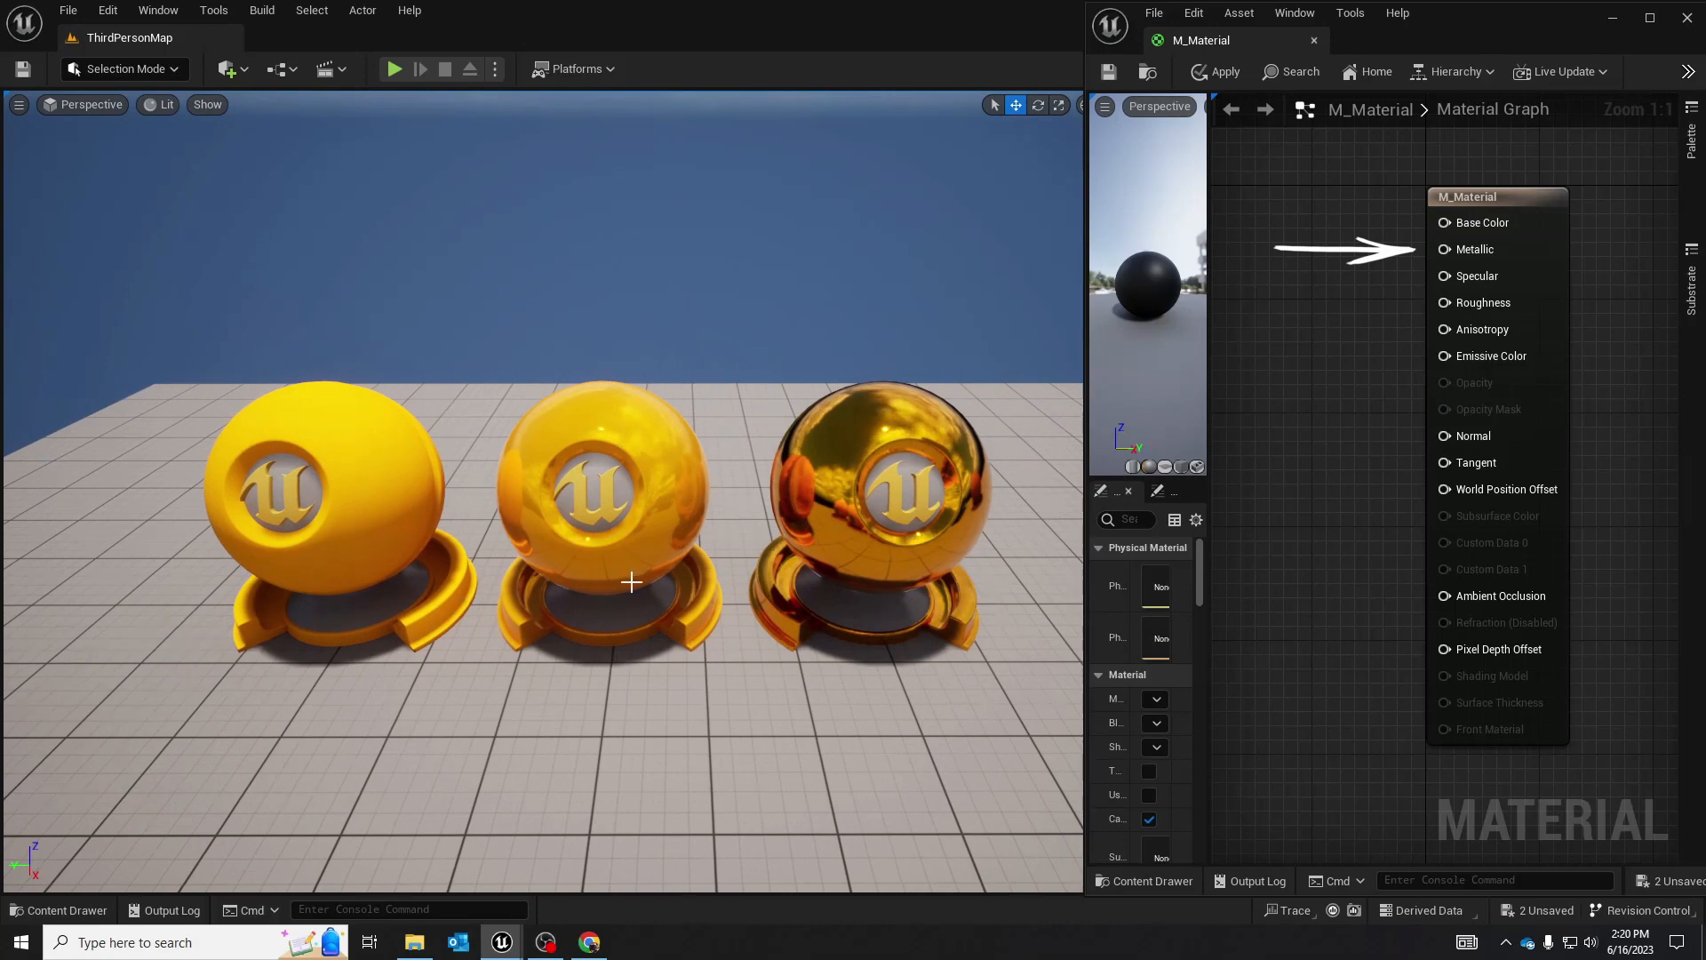
pyautogui.moveTo(632, 582); pyautogui.dragTo(734, 606)
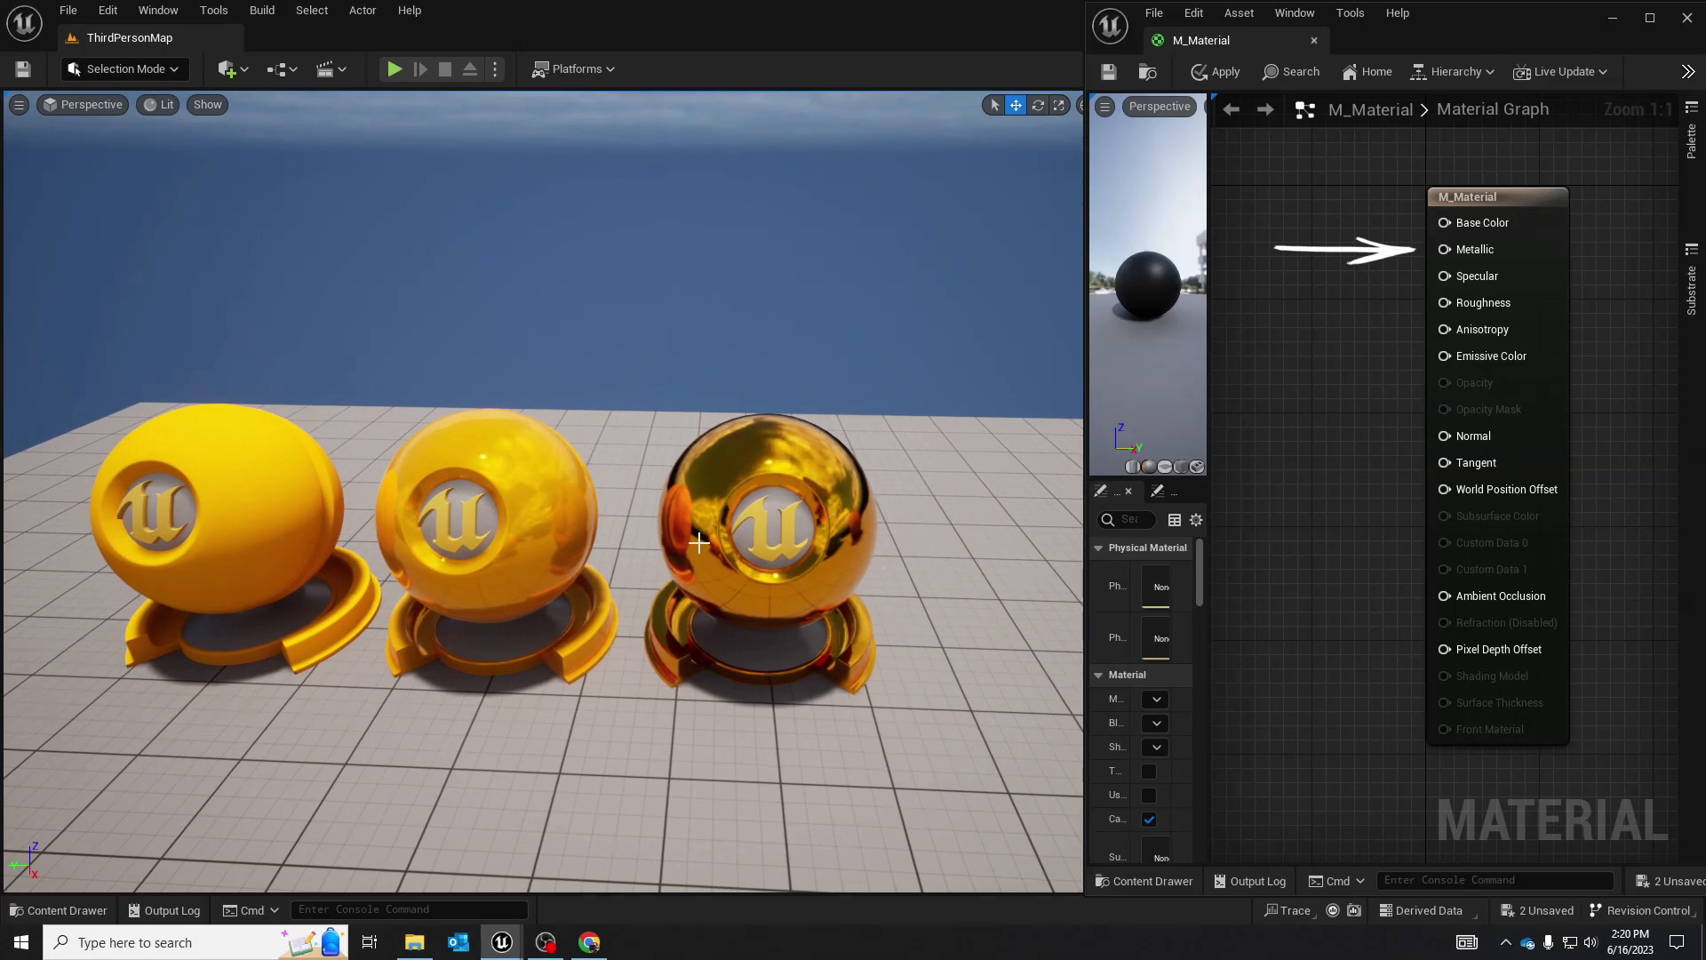
pyautogui.press('w')
pyautogui.moveTo(699, 543)
pyautogui.mouseDown(button='right')
pyautogui.moveTo(734, 557)
pyautogui.moveTo(736, 528)
pyautogui.mouseUp(button='right')
pyautogui.press('s')
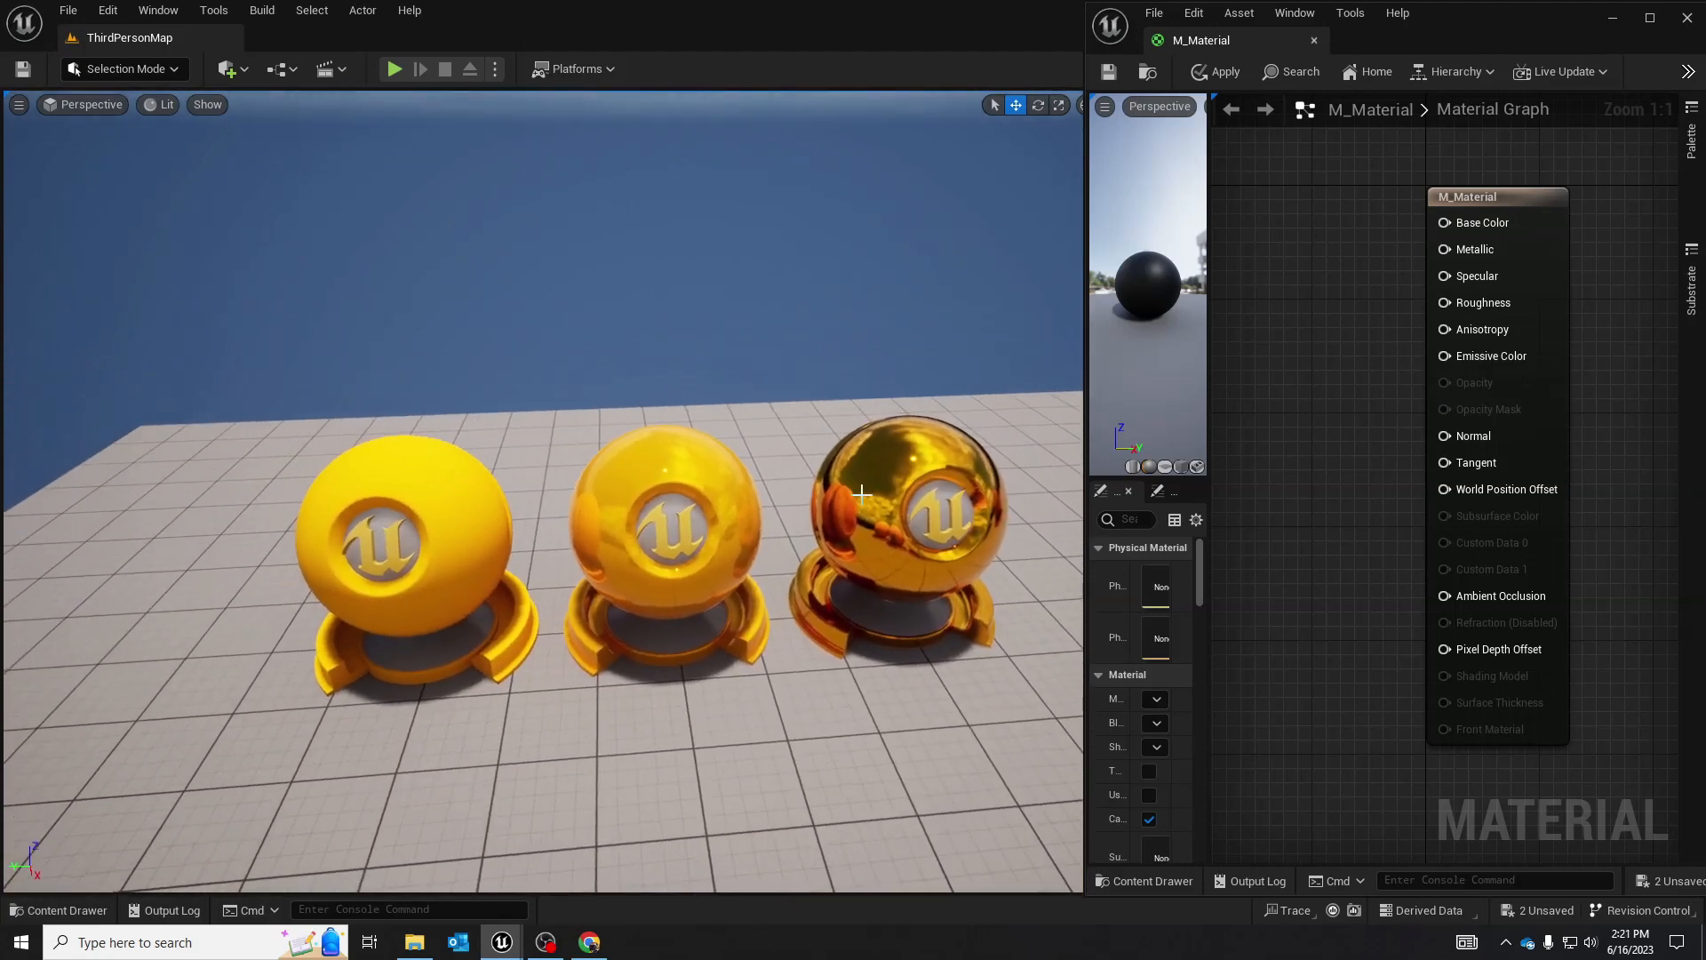
pyautogui.press('s')
pyautogui.moveTo(862, 496); pyautogui.dragTo(864, 460, button='right')
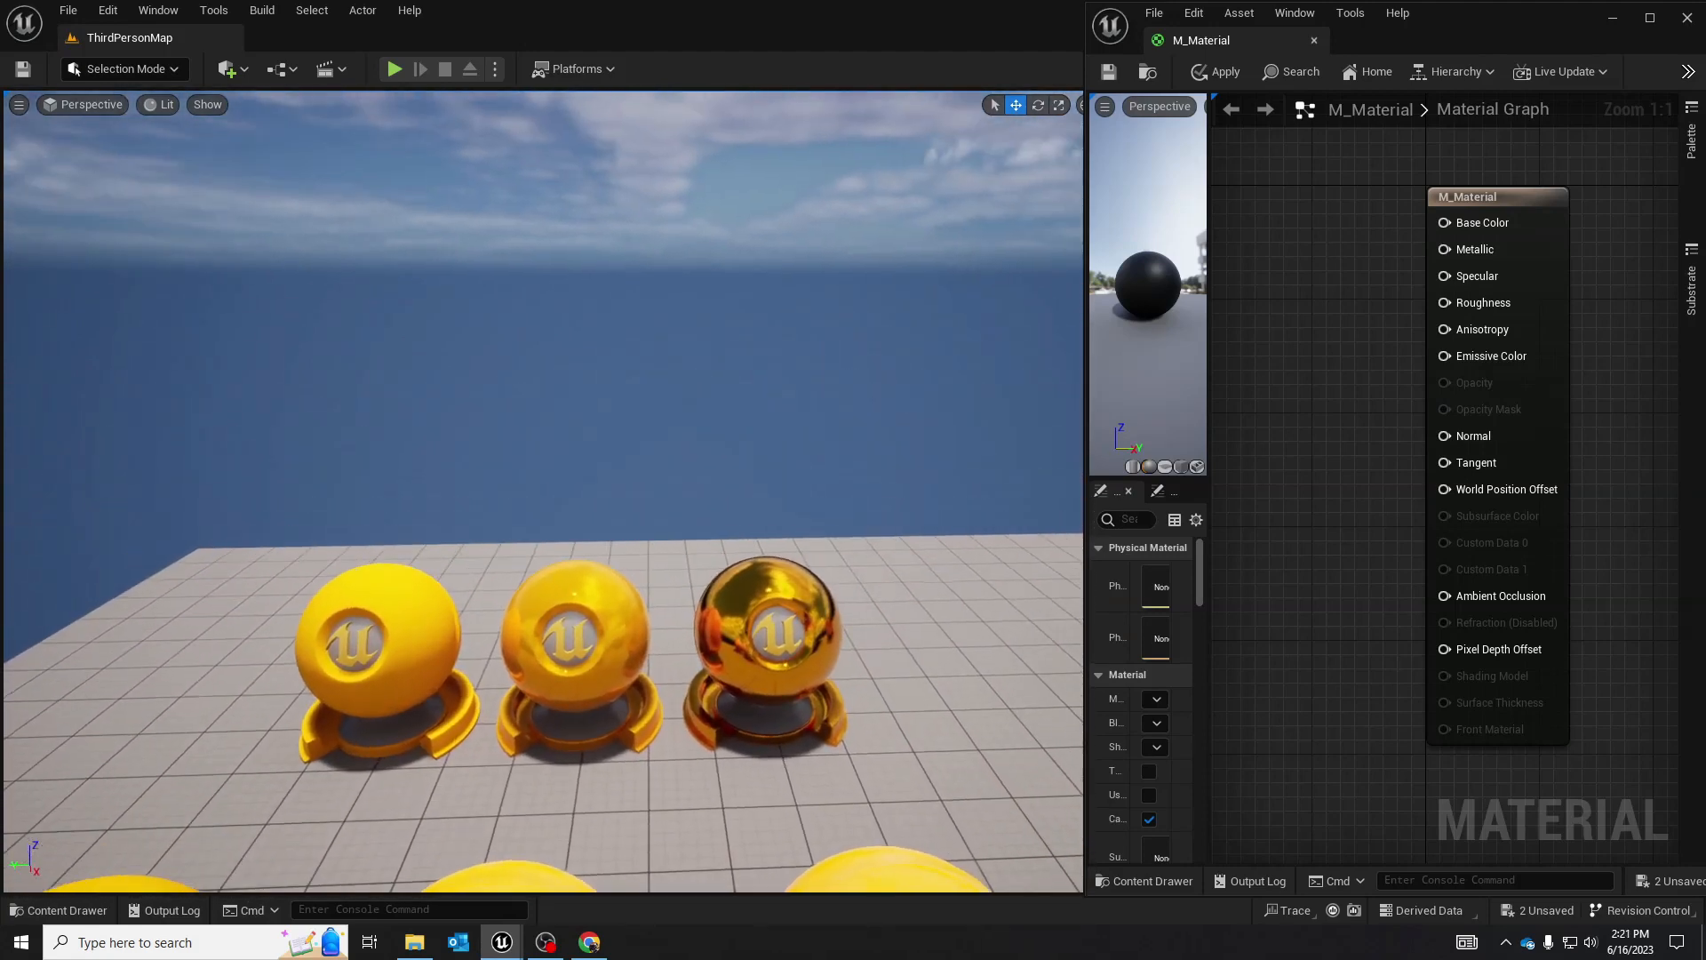
# Compare the front row of yellow preview meshes that illustrates the Specular input, looking closely at the highlights
pyautogui.moveTo(577, 502); pyautogui.dragTo(558, 544, button='right')
pyautogui.press('s')
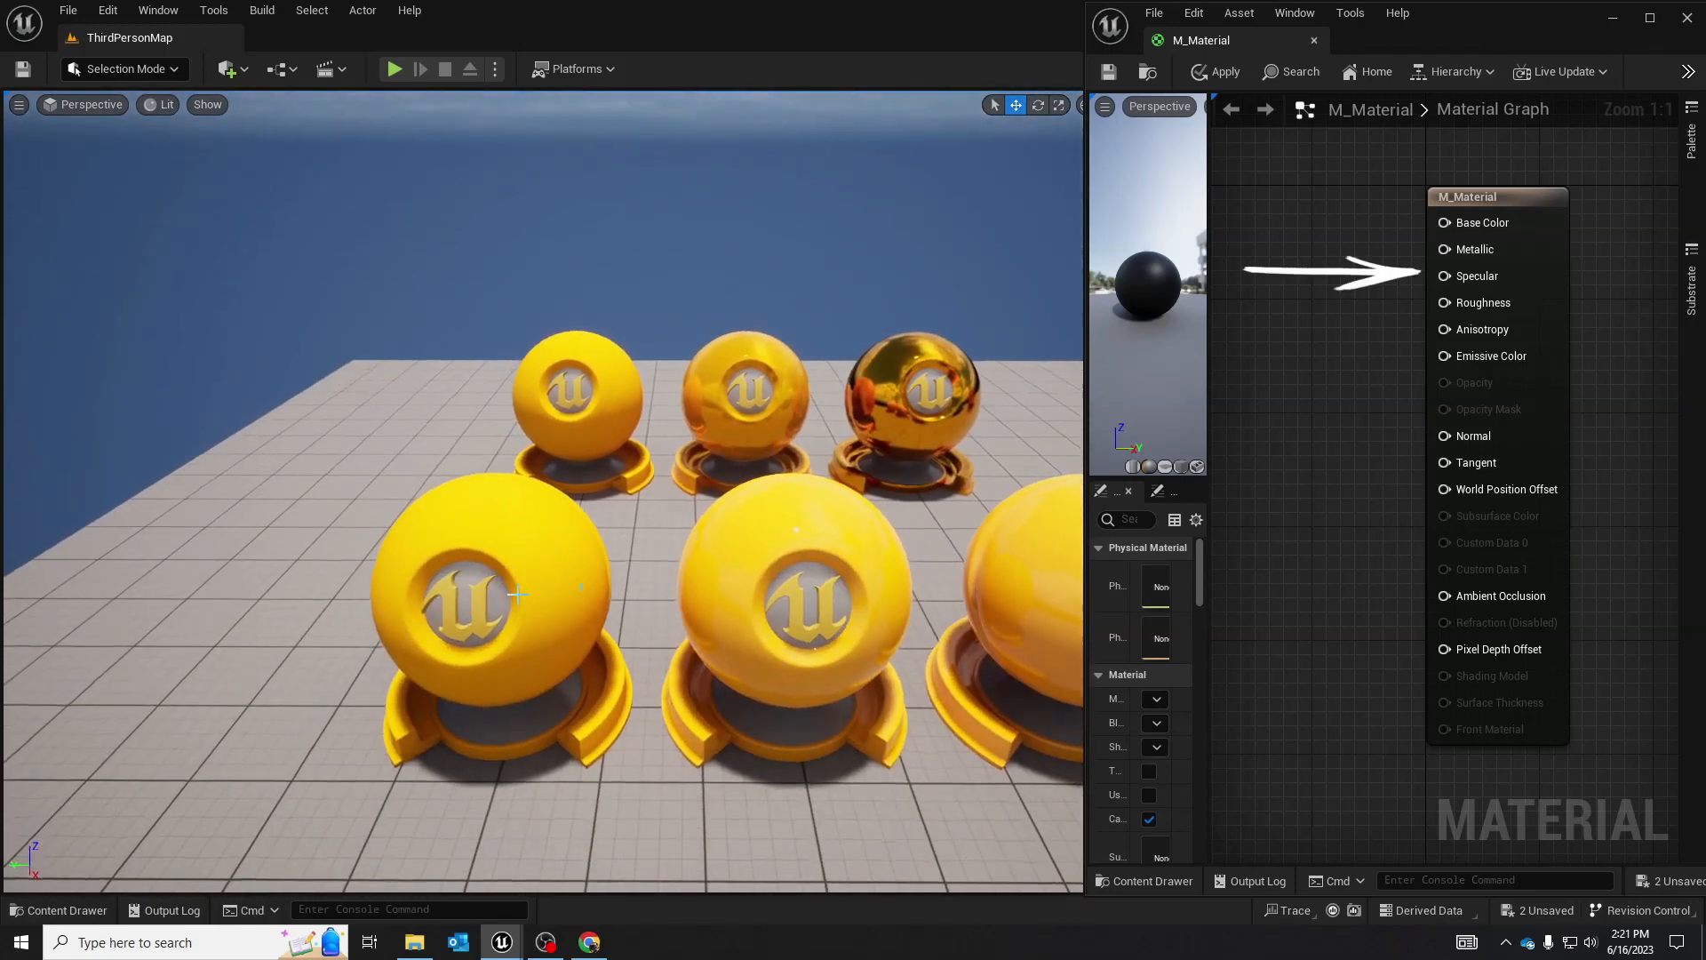
pyautogui.press('d')
pyautogui.moveTo(537, 598); pyautogui.dragTo(579, 589, button='right')
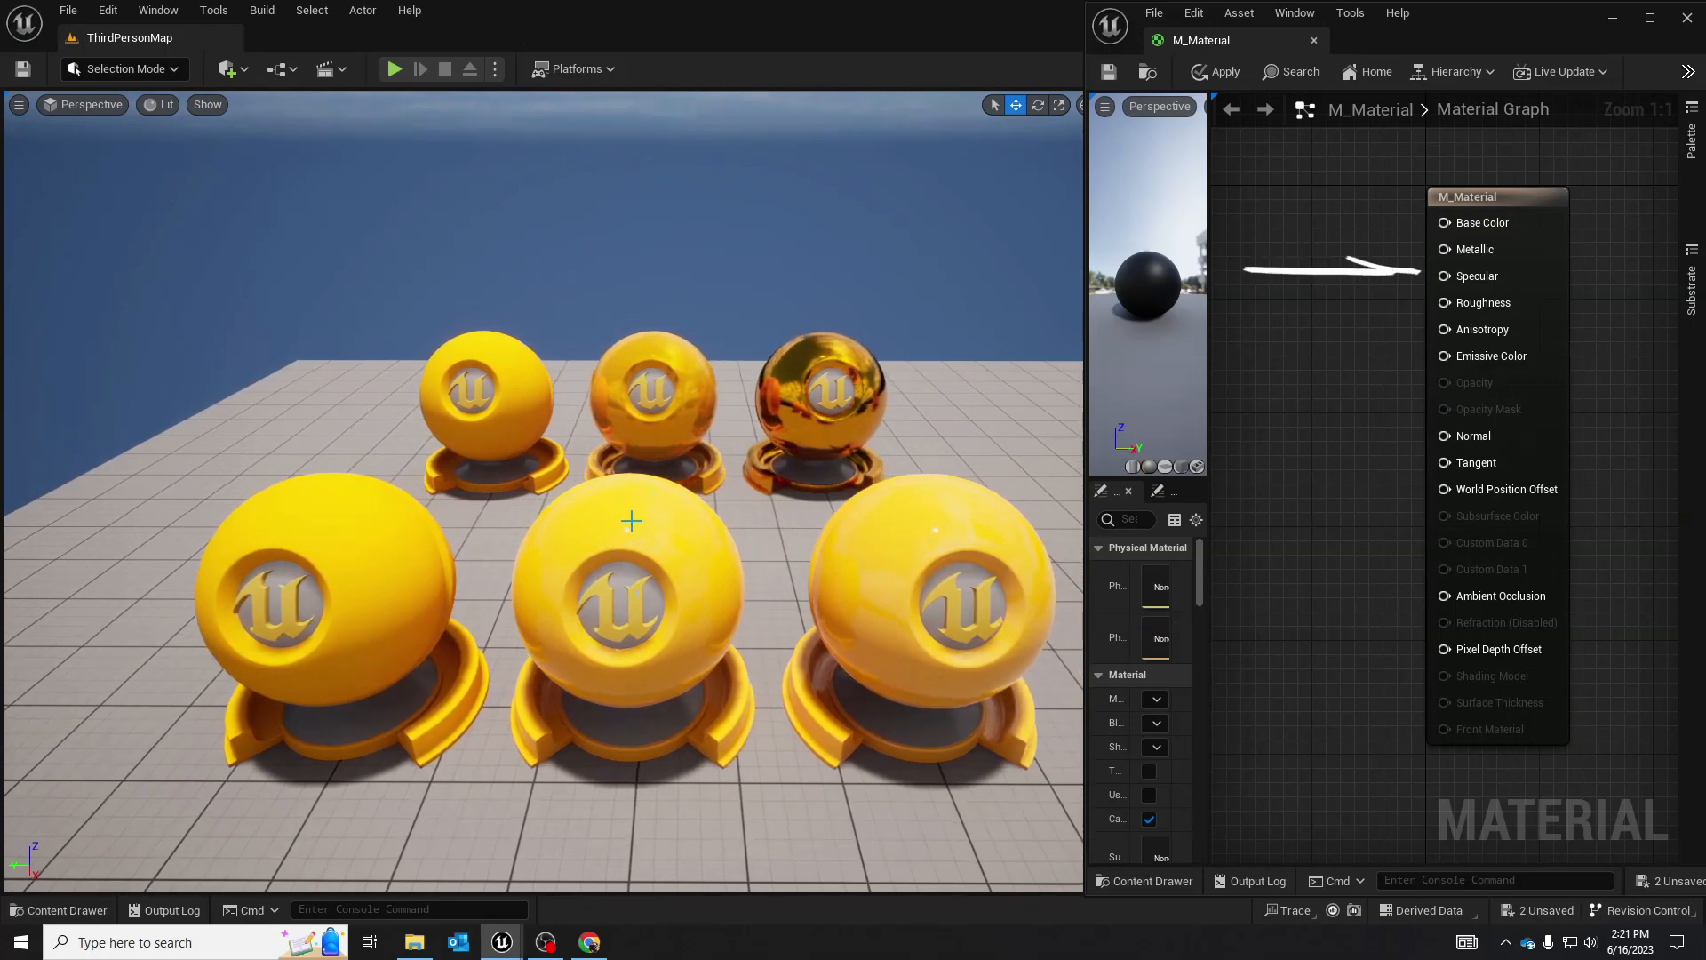
pyautogui.moveTo(569, 532); pyautogui.dragTo(489, 524, button='right')
pyautogui.press('d')
pyautogui.press('w')
pyautogui.press('w')
pyautogui.moveTo(613, 494); pyautogui.dragTo(613, 494, button='right')
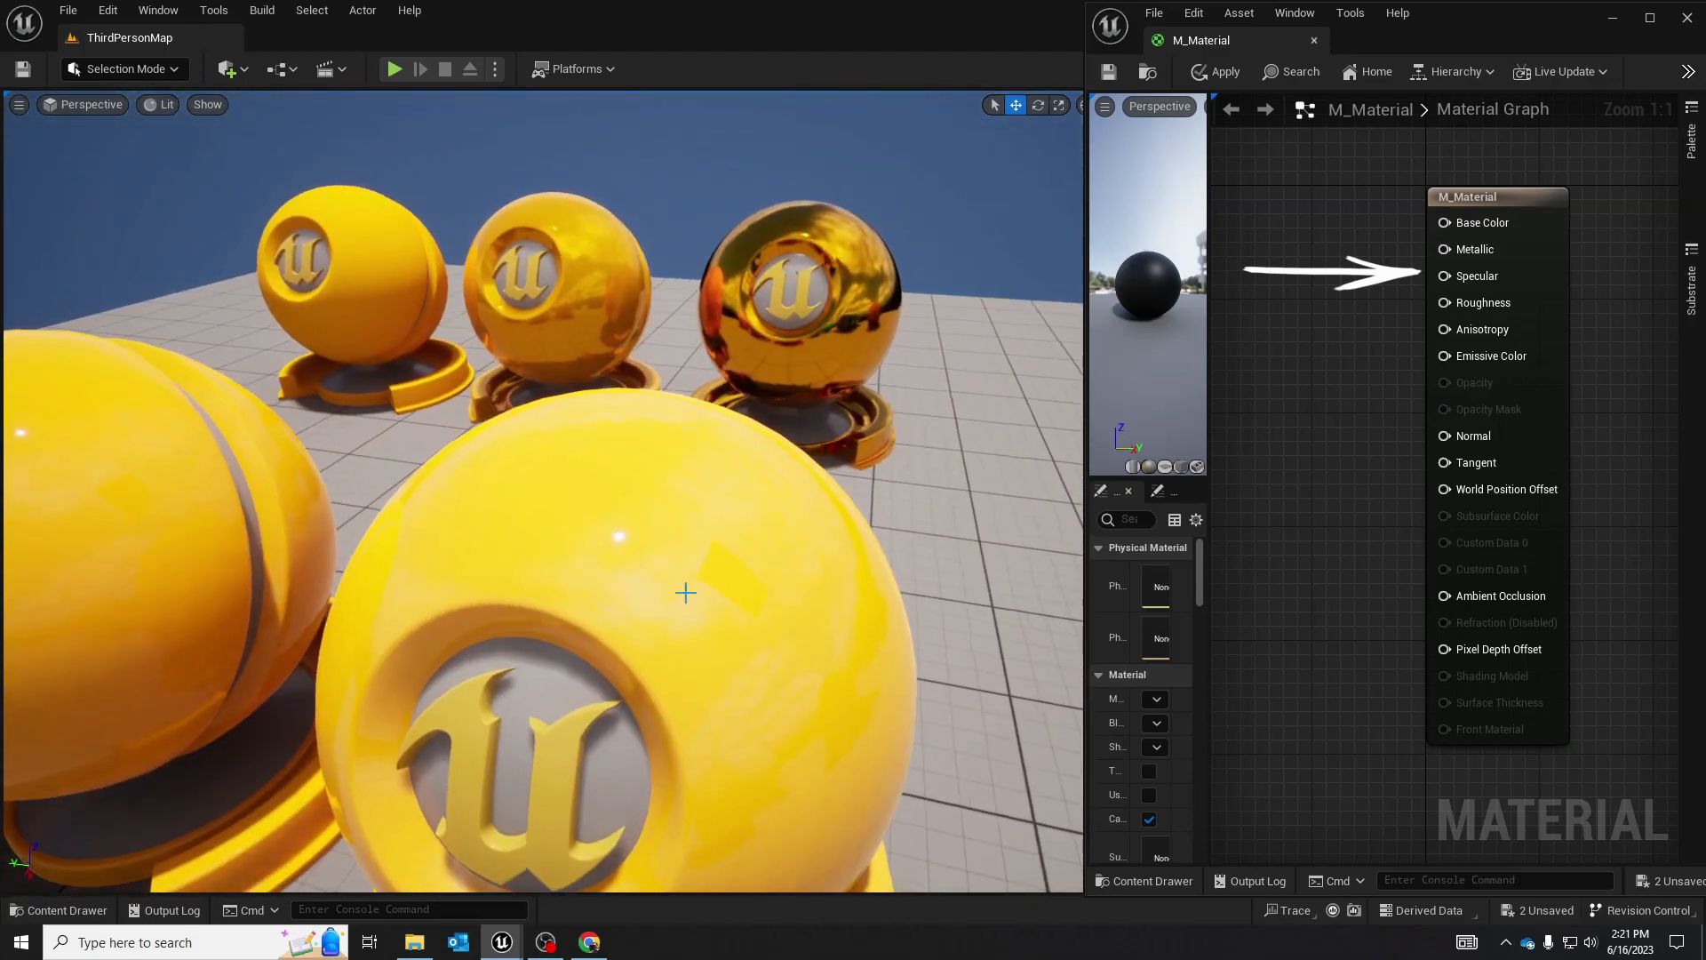
pyautogui.scroll(-10, 685, 592)
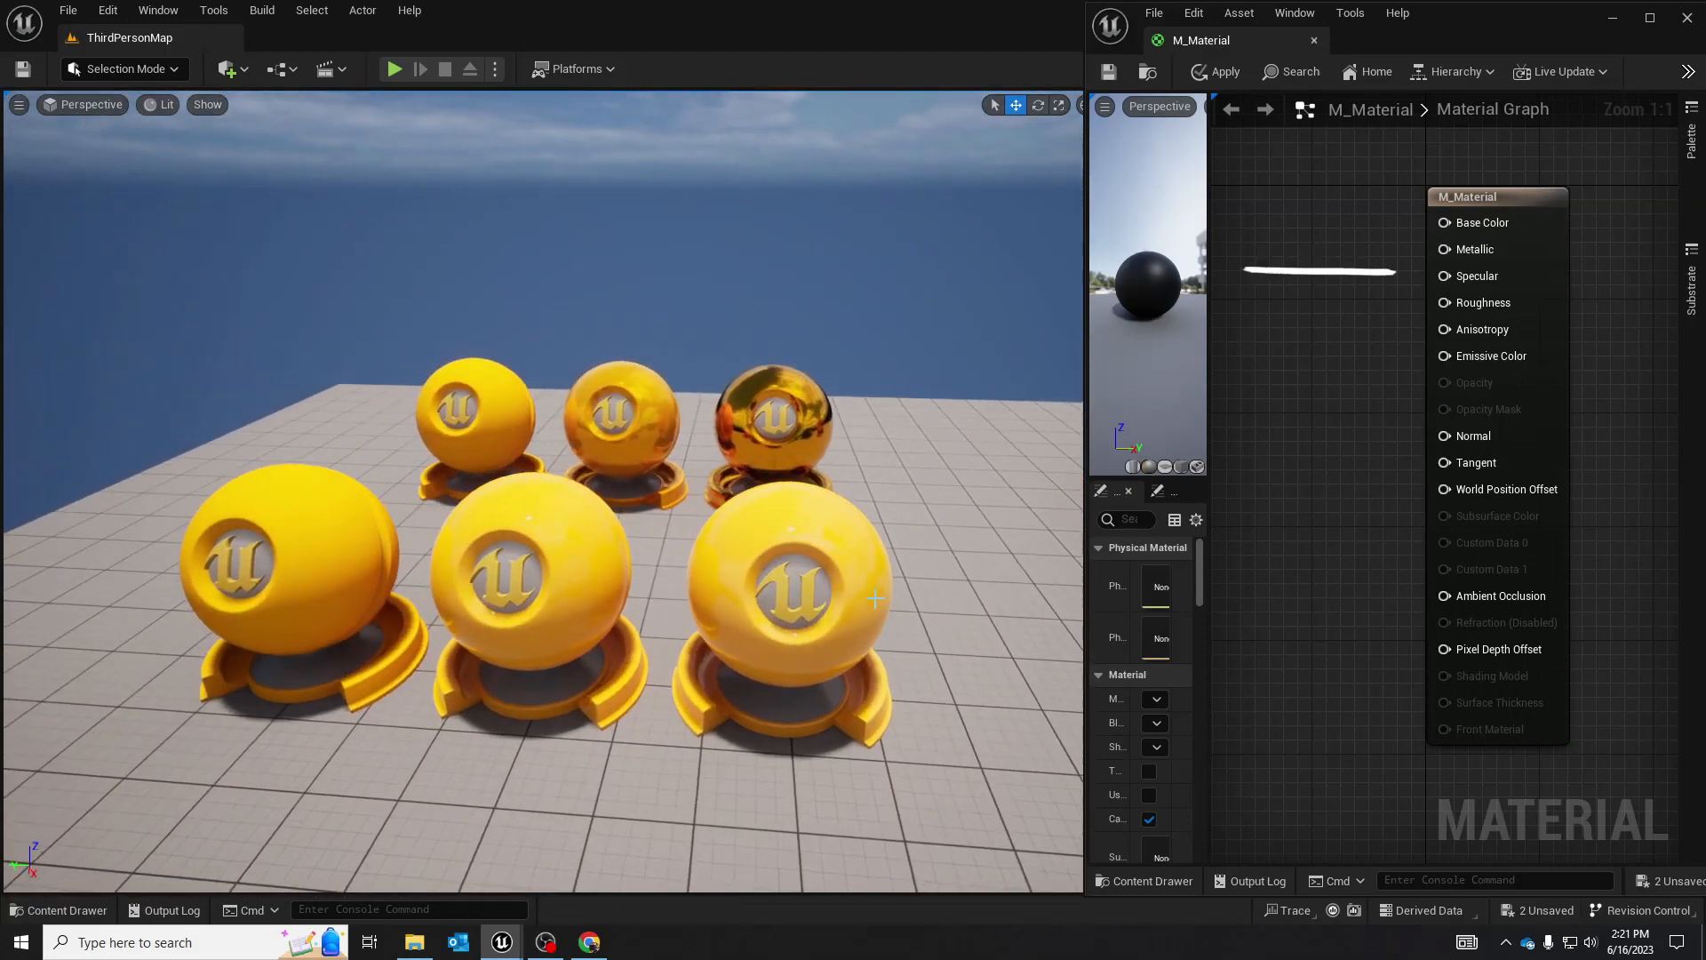
# Compare the gold preview meshes that illustrate the Roughness input, from mirror-like to fully matte
pyautogui.moveTo(876, 598); pyautogui.dragTo(854, 569, button='right')
pyautogui.press('w')
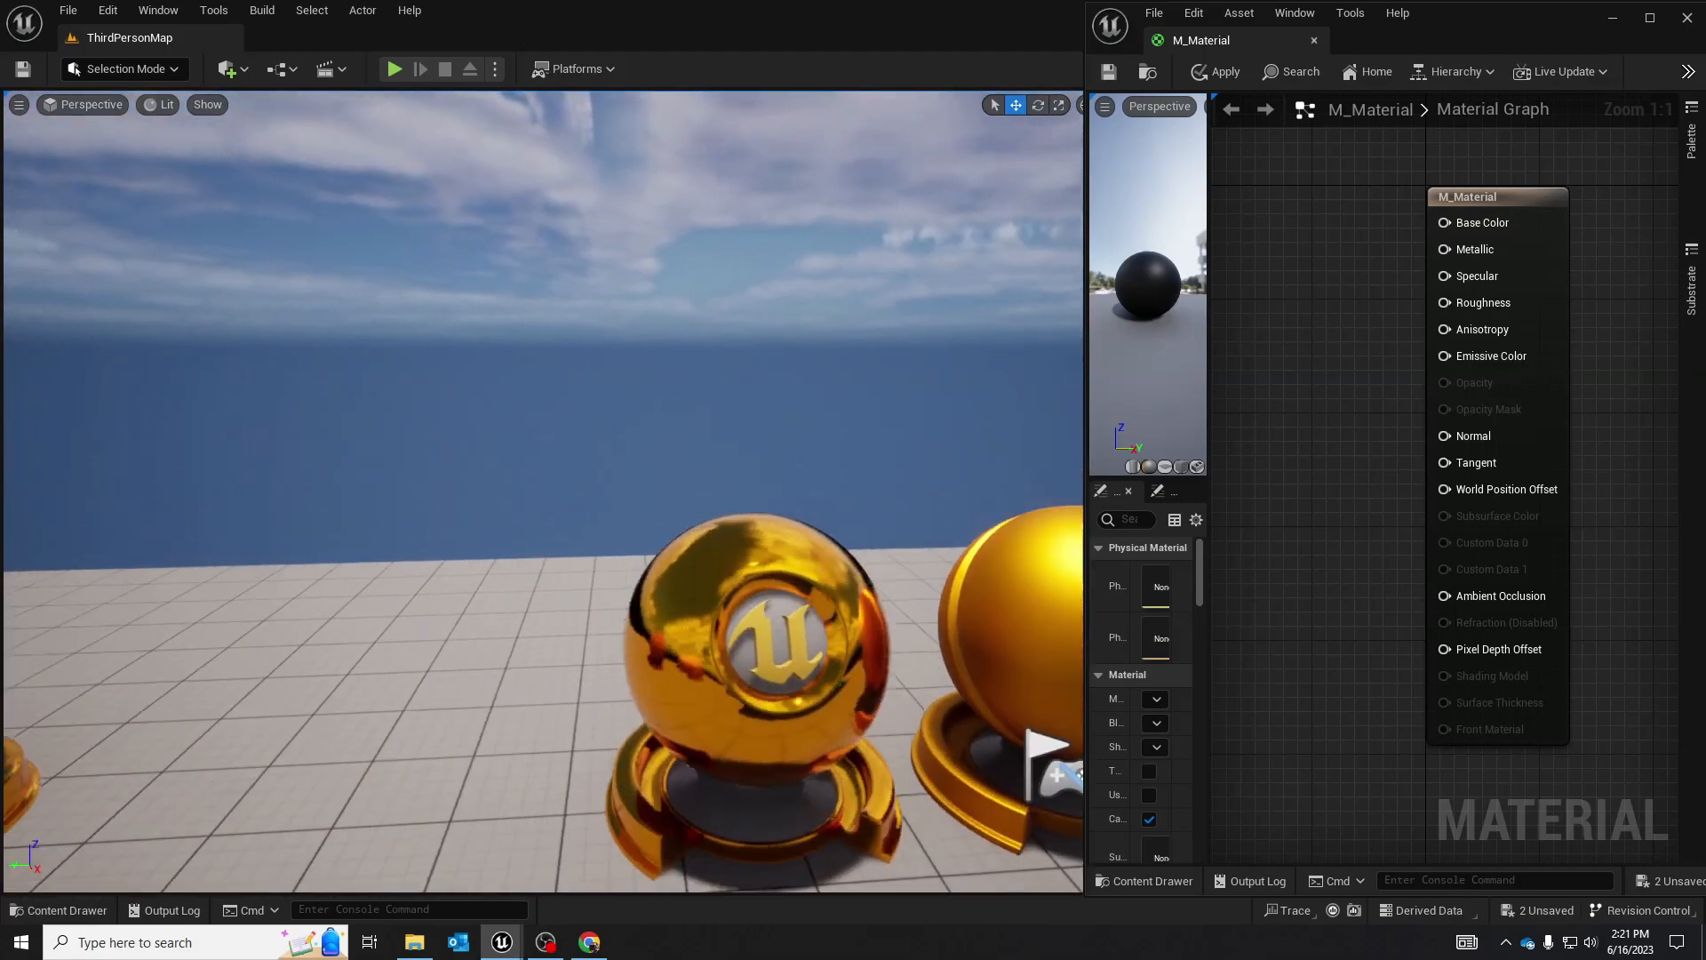
pyautogui.press('d')
pyautogui.moveTo(698, 609); pyautogui.dragTo(692, 605, button='right')
pyautogui.press('s')
pyautogui.press('a')
pyautogui.press('w')
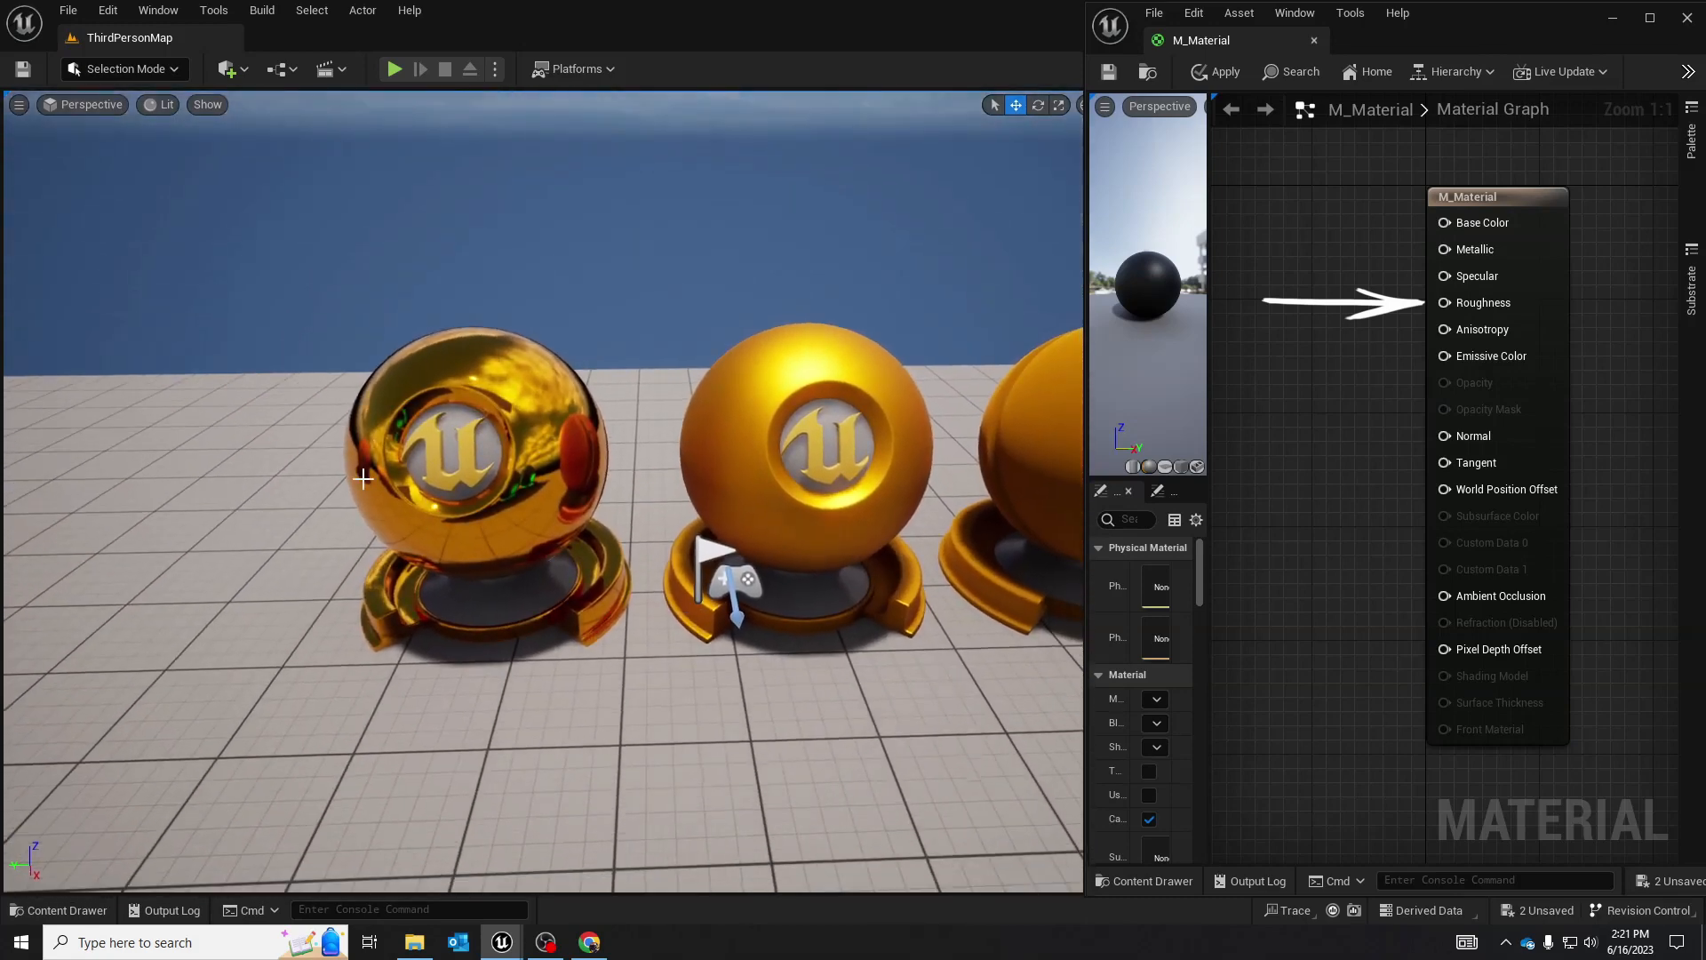
pyautogui.press('a')
pyautogui.moveTo(718, 476); pyautogui.dragTo(718, 476, button='right')
pyautogui.press('d')
pyautogui.moveTo(899, 515); pyautogui.dragTo(898, 514, button='right')
pyautogui.press('w')
pyautogui.moveTo(690, 528); pyautogui.dragTo(689, 528, button='right')
pyautogui.press('s')
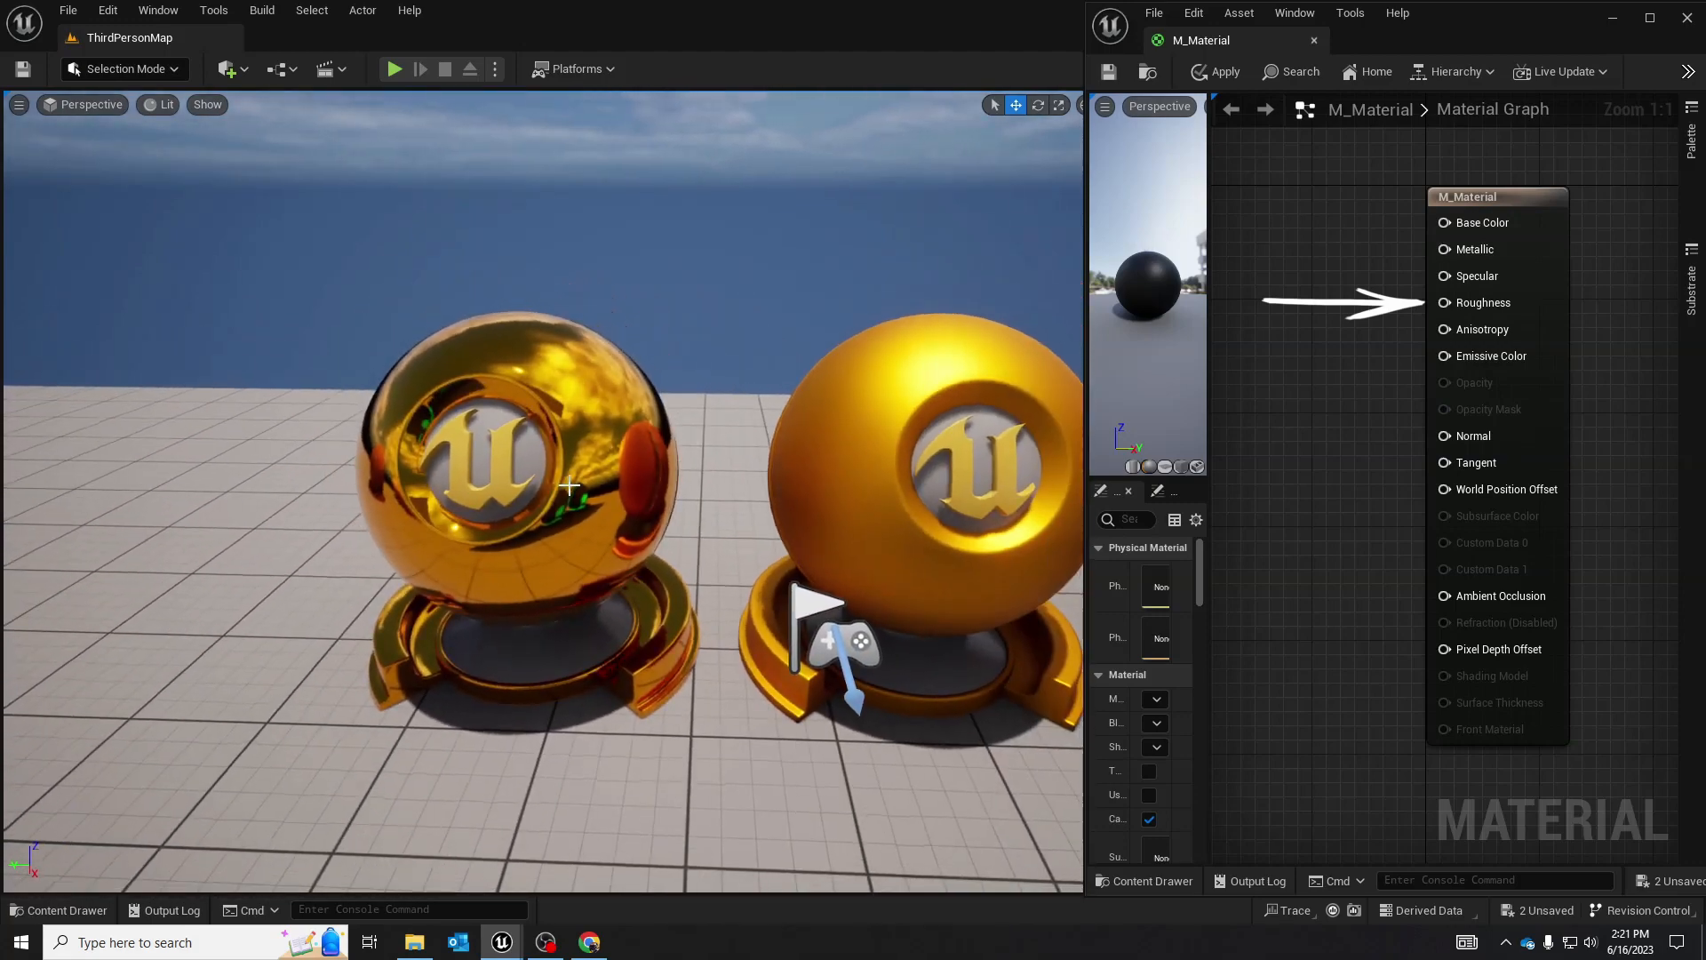
pyautogui.moveTo(569, 485); pyautogui.dragTo(589, 461, button='right')
pyautogui.press('s')
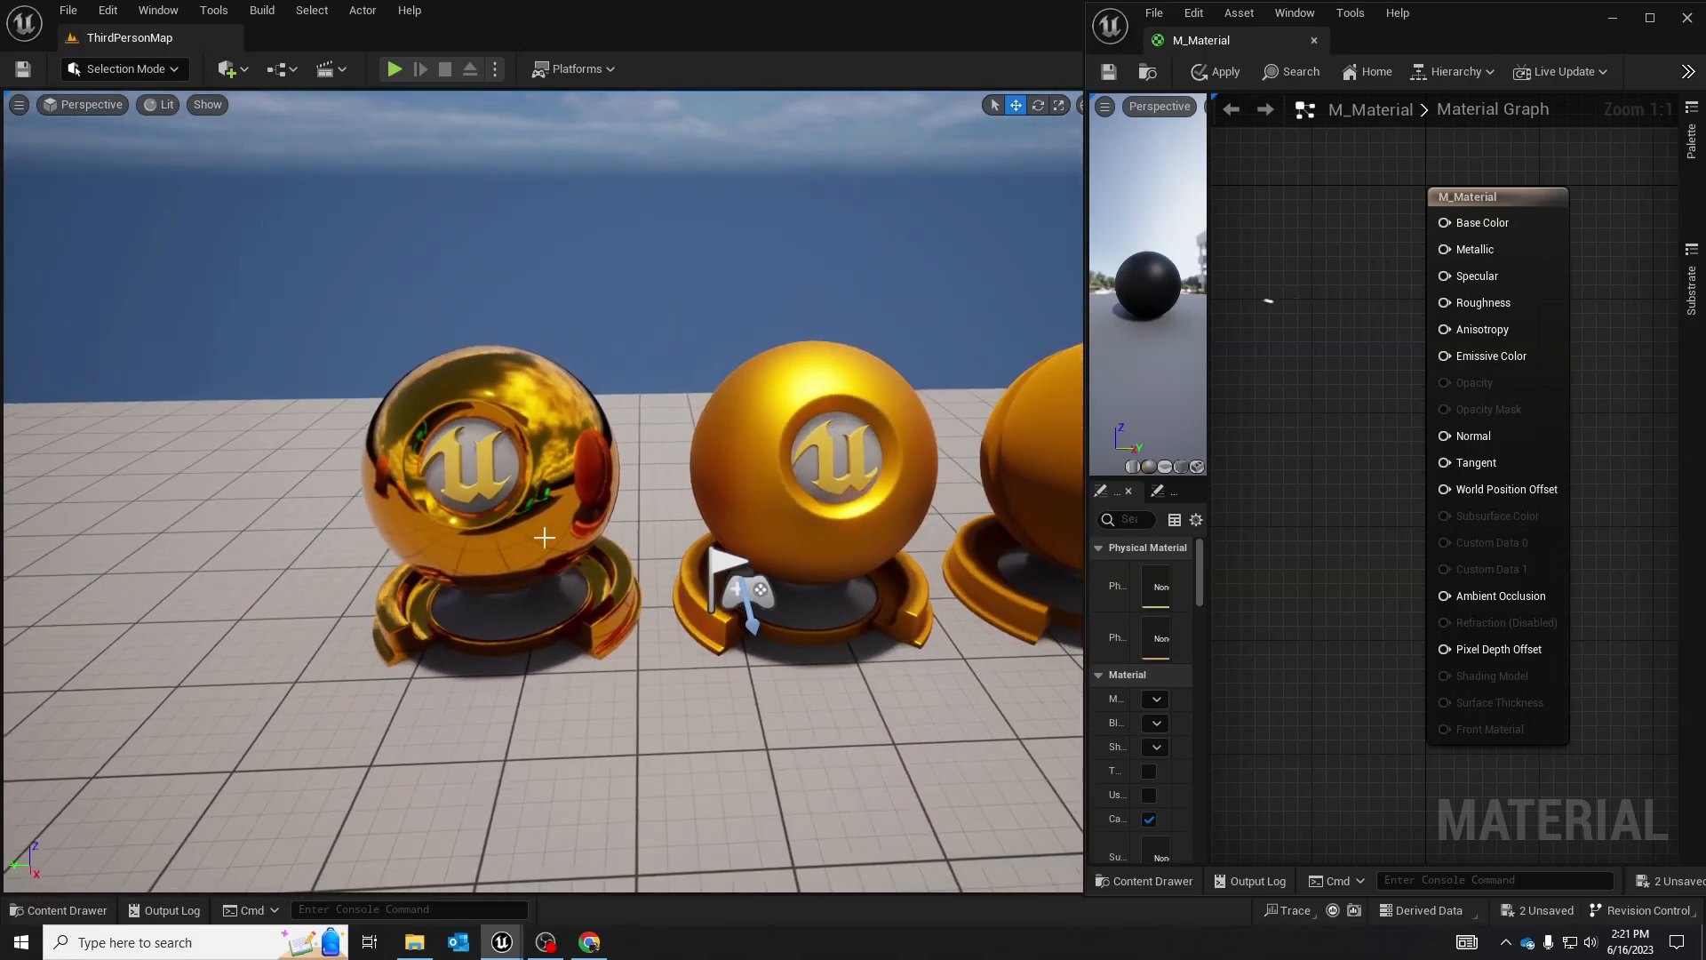
pyautogui.moveTo(497, 445); pyautogui.dragTo(642, 433, button='right')
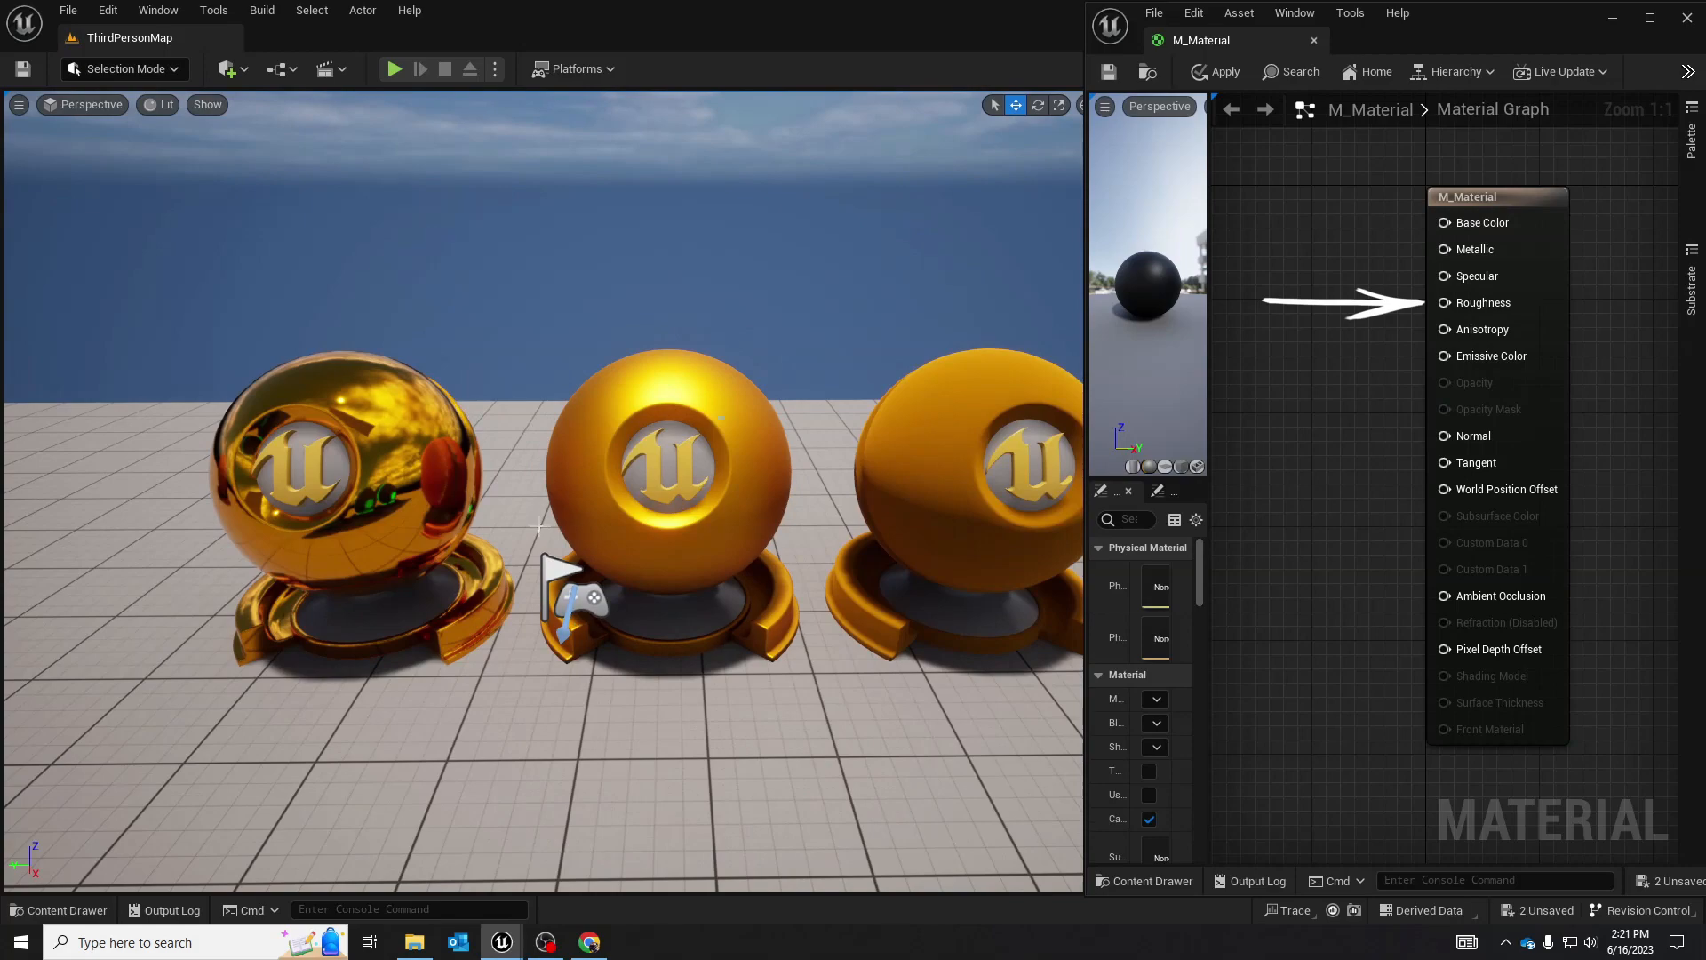
pyautogui.moveTo(702, 420)
pyautogui.mouseDown(button='right')
pyautogui.moveTo(854, 441)
pyautogui.moveTo(703, 420)
pyautogui.moveTo(640, 430)
pyautogui.moveTo(646, 410)
pyautogui.moveTo(568, 418)
pyautogui.moveTo(676, 410)
pyautogui.moveTo(622, 414)
pyautogui.moveTo(708, 590)
pyautogui.mouseUp(button='right')
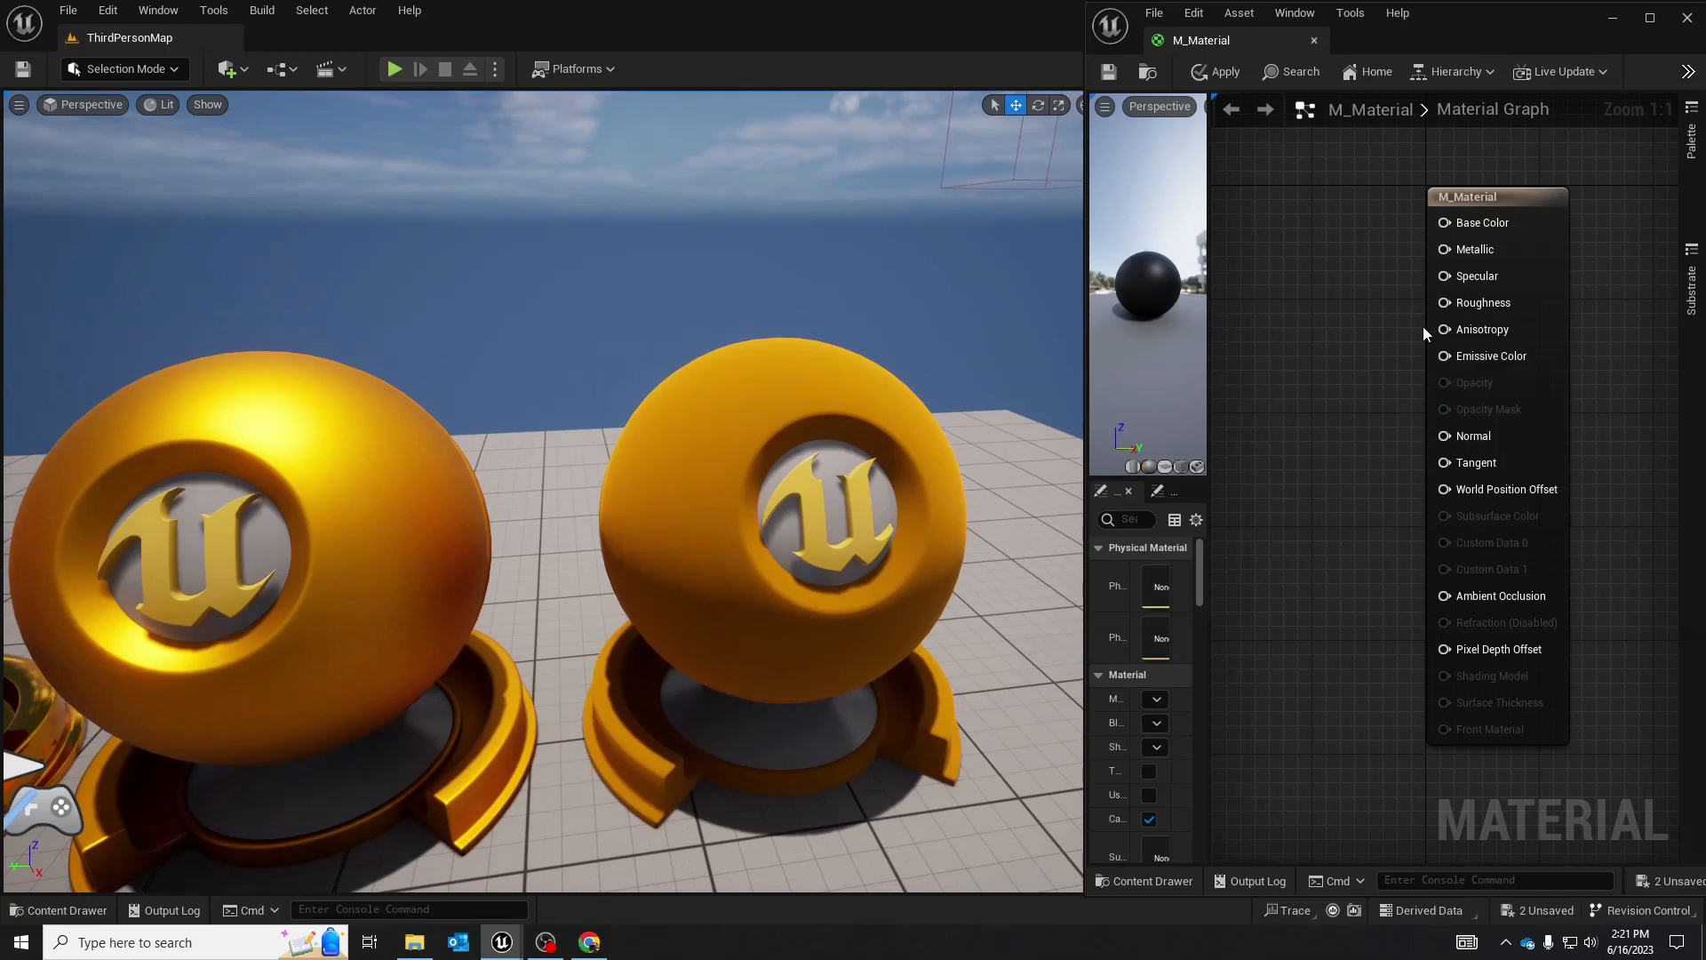
# View the gold preview meshes from the side and examine the dark meshes with cyan parts that illustrate Emissive Color
pyautogui.moveTo(297, 430); pyautogui.dragTo(465, 504, button='right')
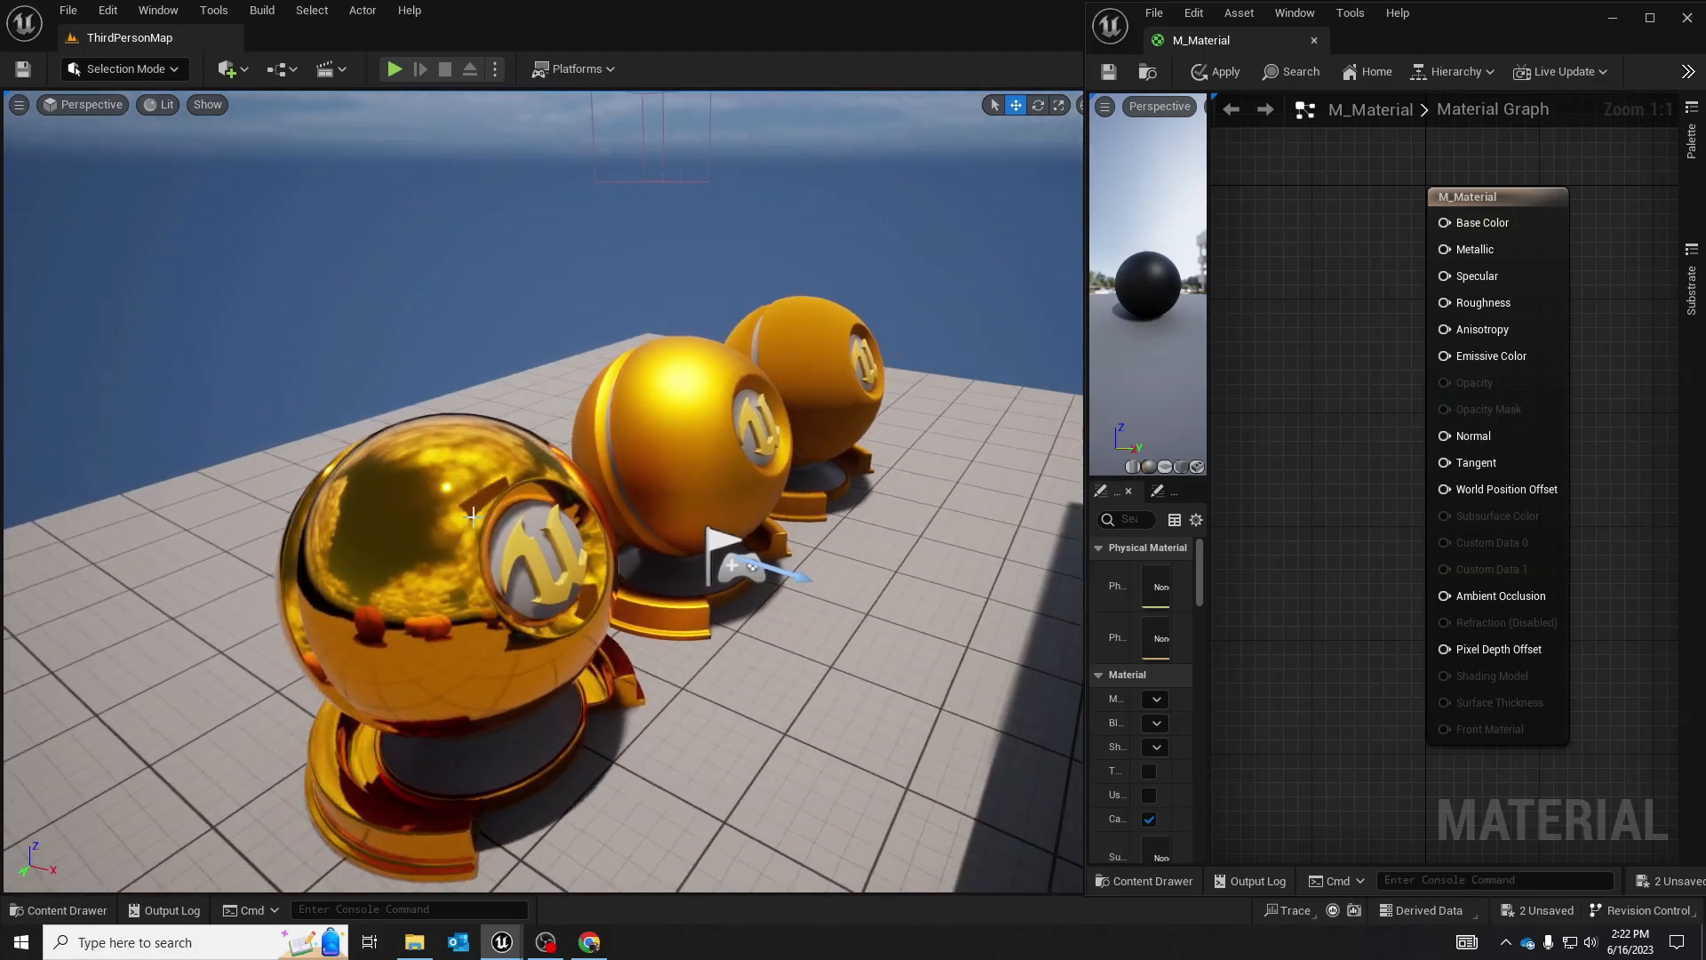
pyautogui.moveTo(569, 477); pyautogui.dragTo(569, 477, button='right')
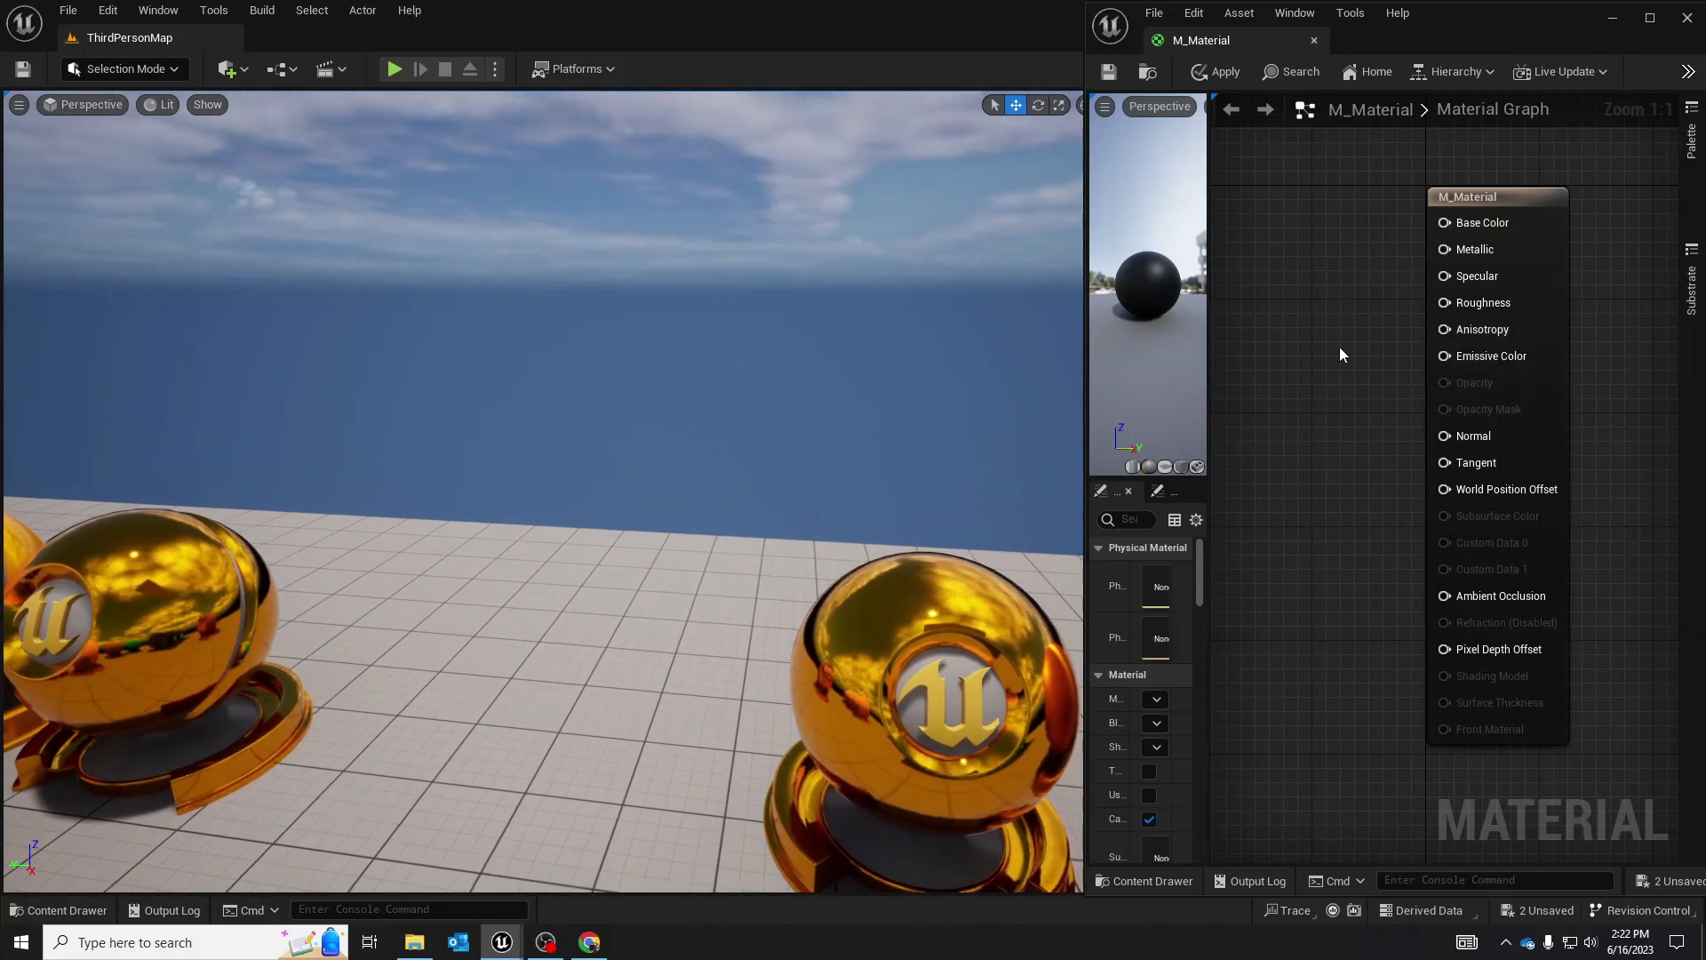
pyautogui.moveTo(636, 522); pyautogui.dragTo(635, 522, button='right')
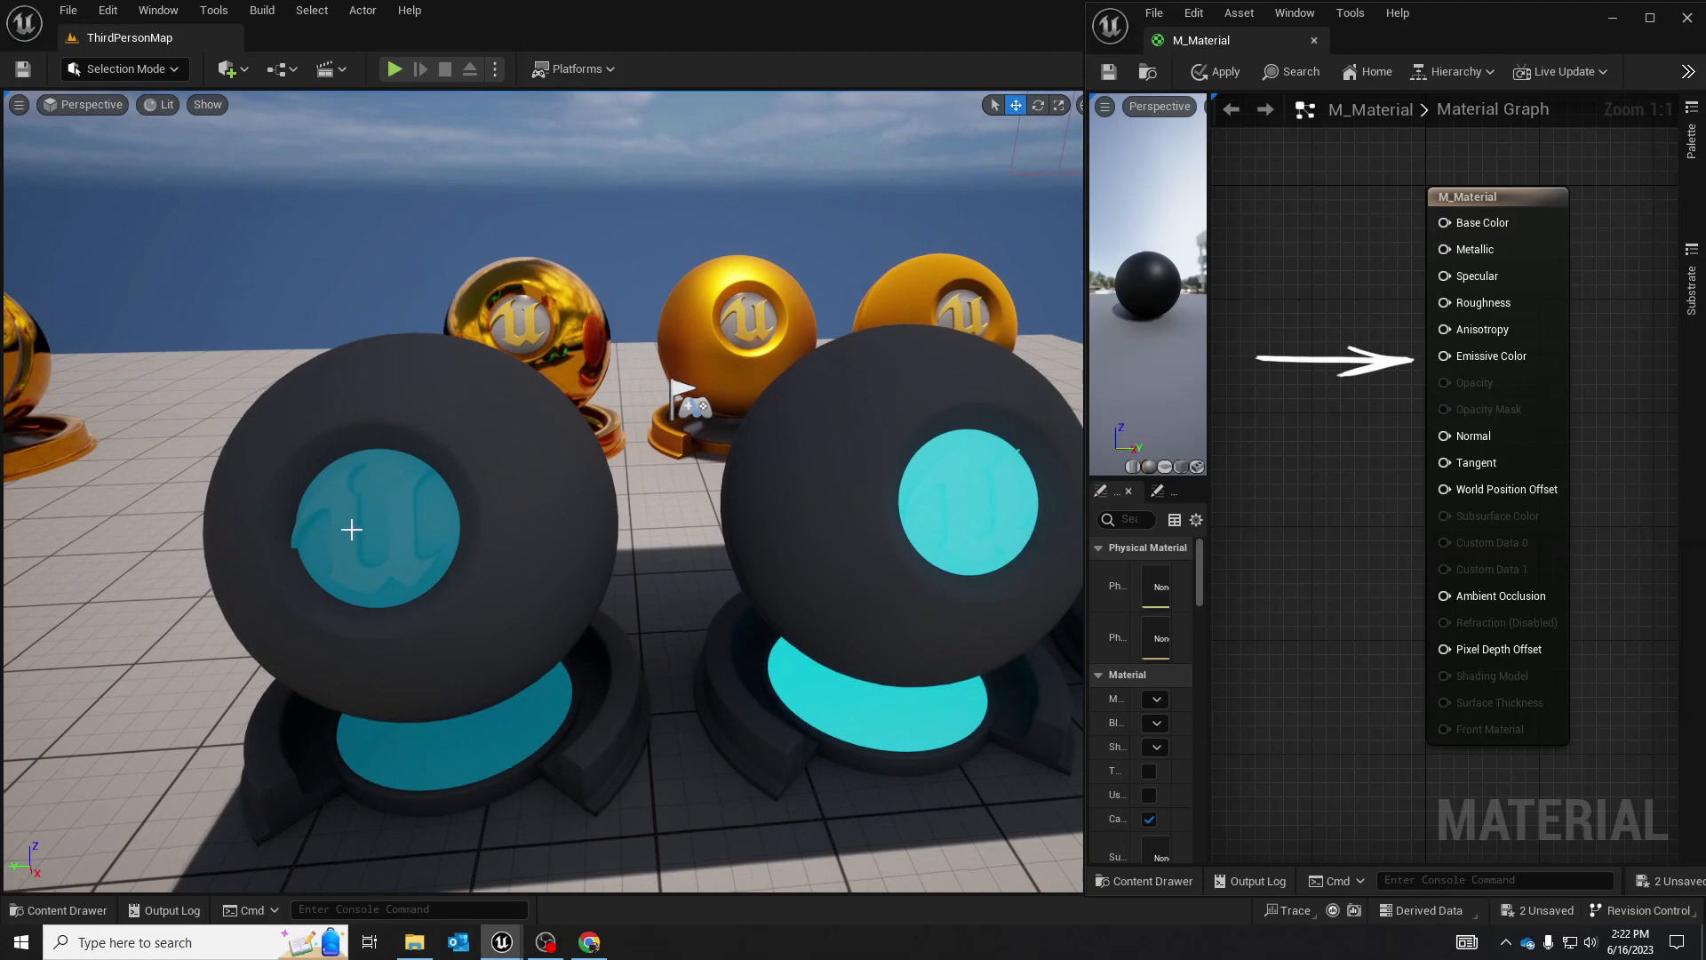
# Examine the dark preview meshes with cyan parts to compare their Emissive Color effect
pyautogui.click(374, 505)
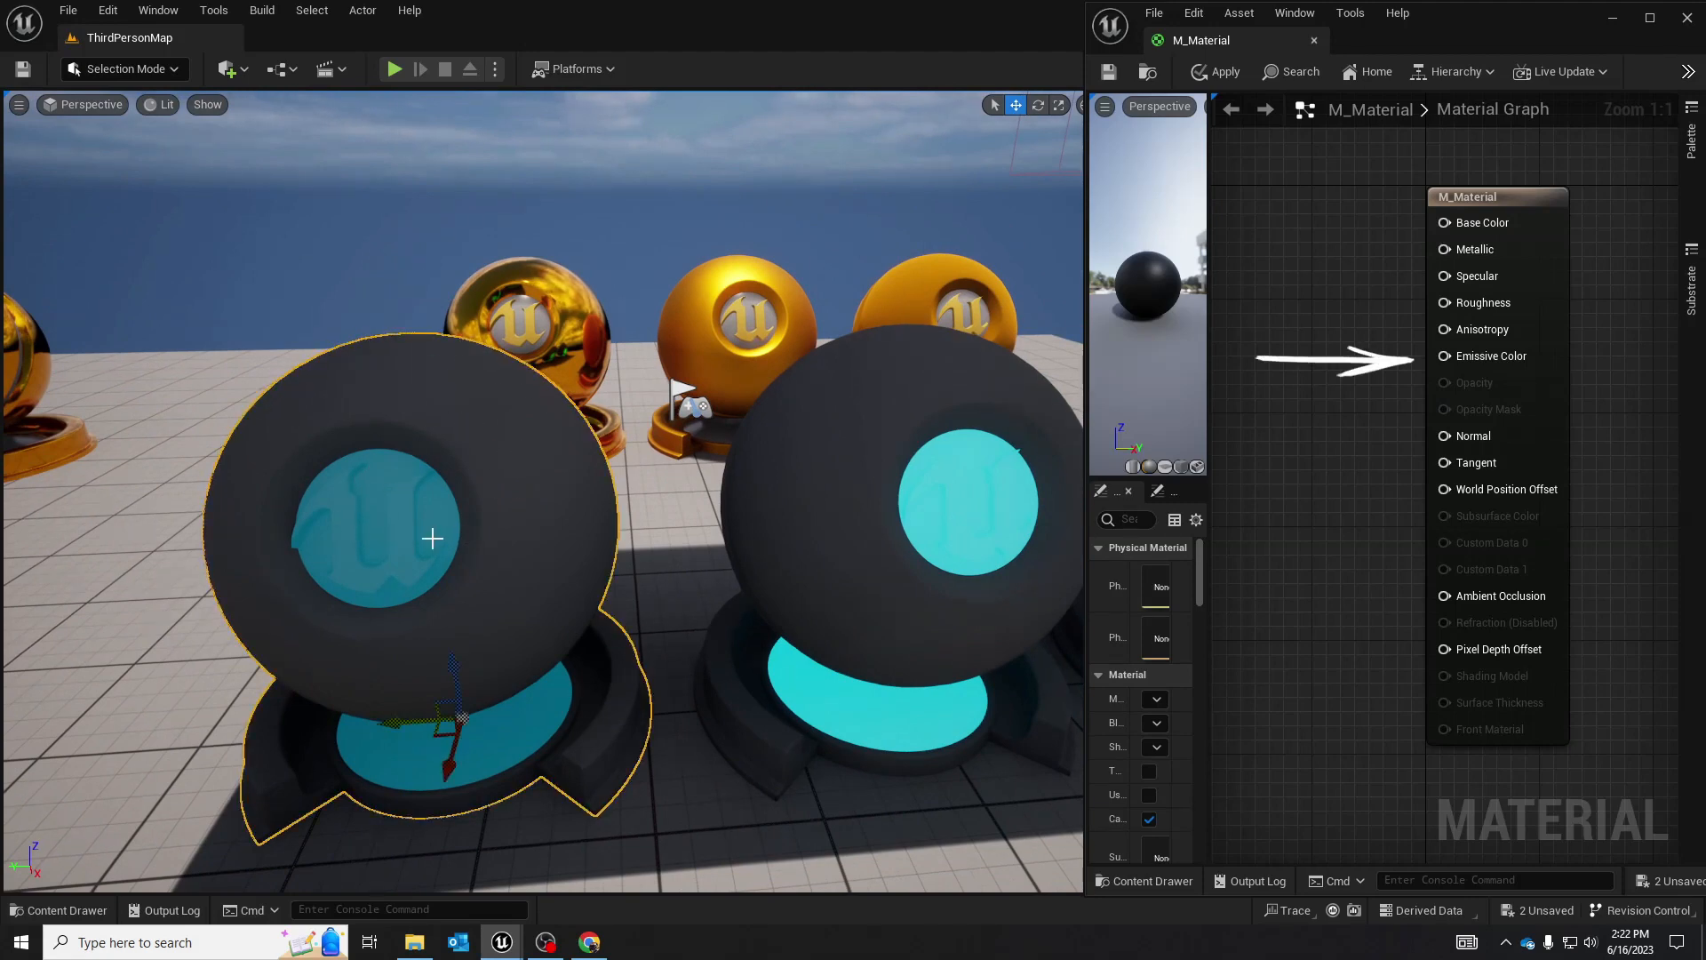
pyautogui.moveTo(432, 538); pyautogui.dragTo(606, 524, button='right')
pyautogui.press('d')
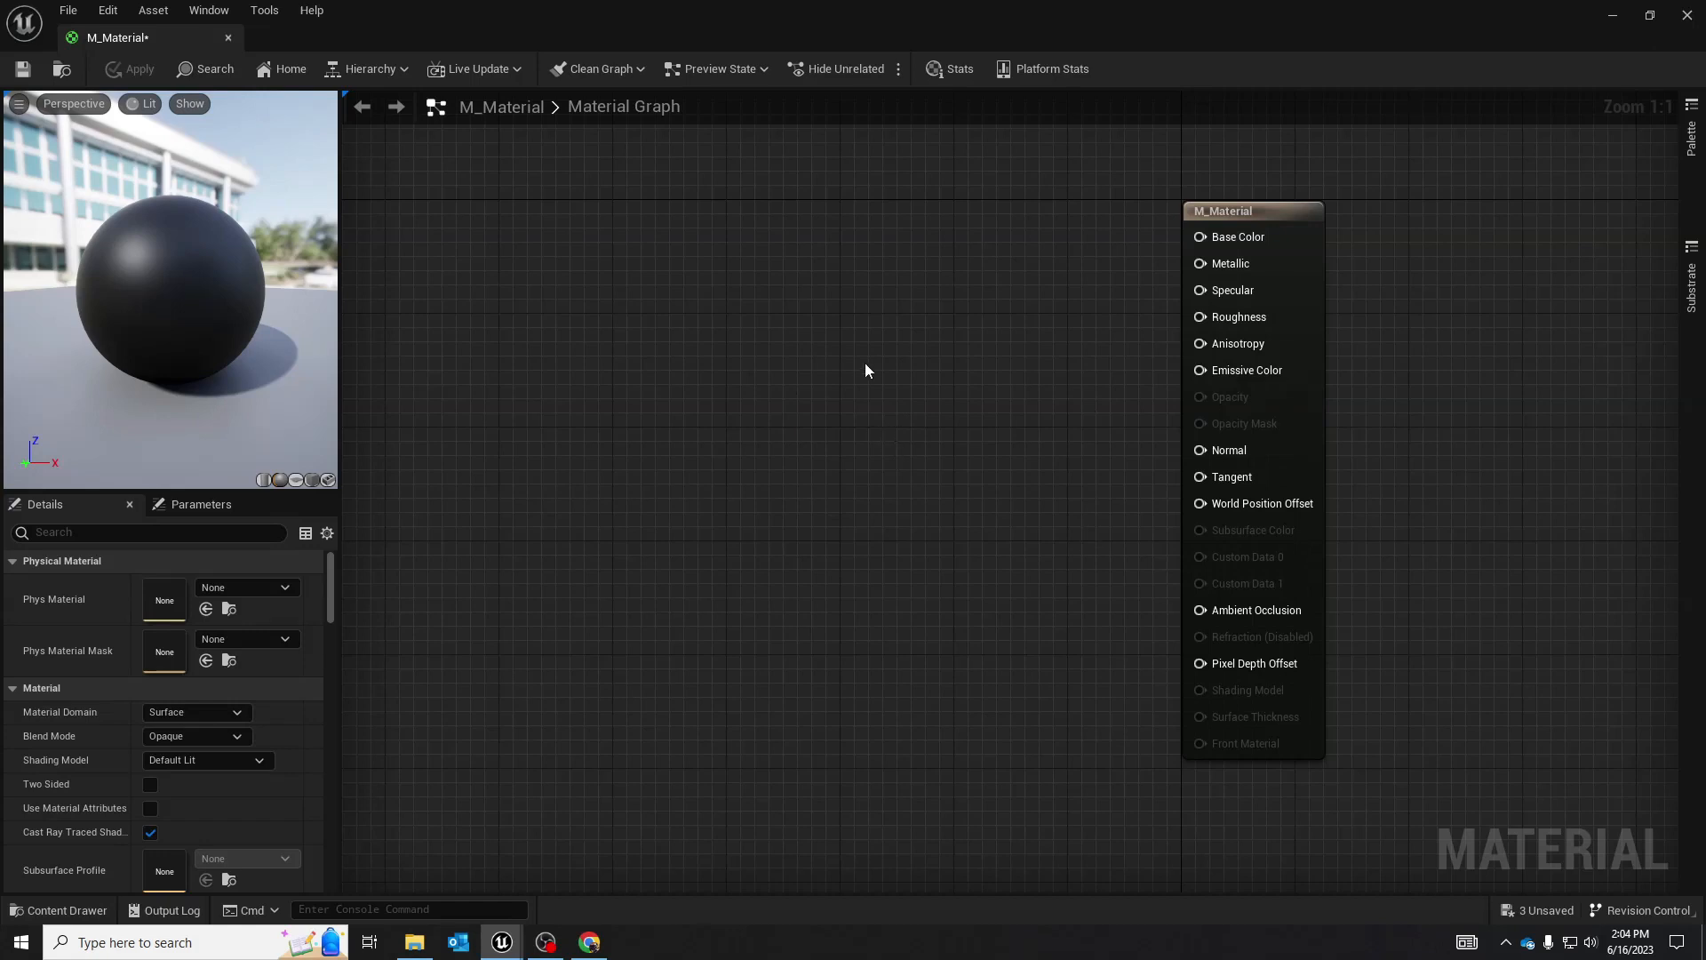
# Search the node palette and the material graph's node list for constant nodes
pyautogui.click(1689, 169)
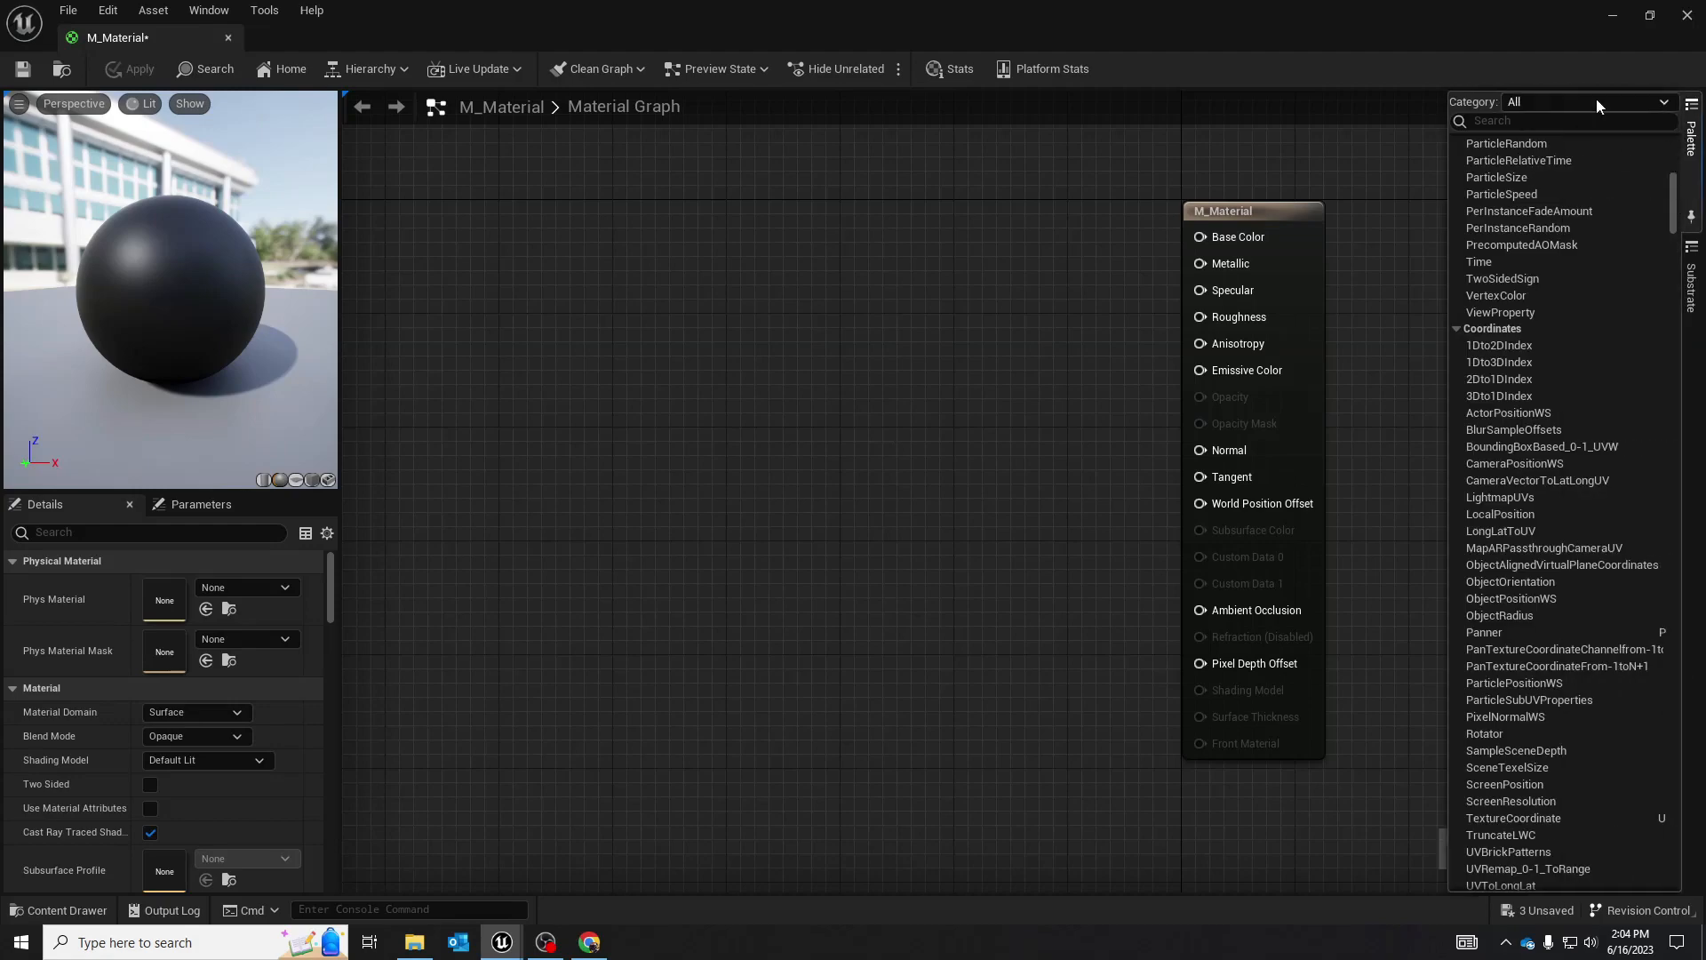
pyautogui.write('cons')
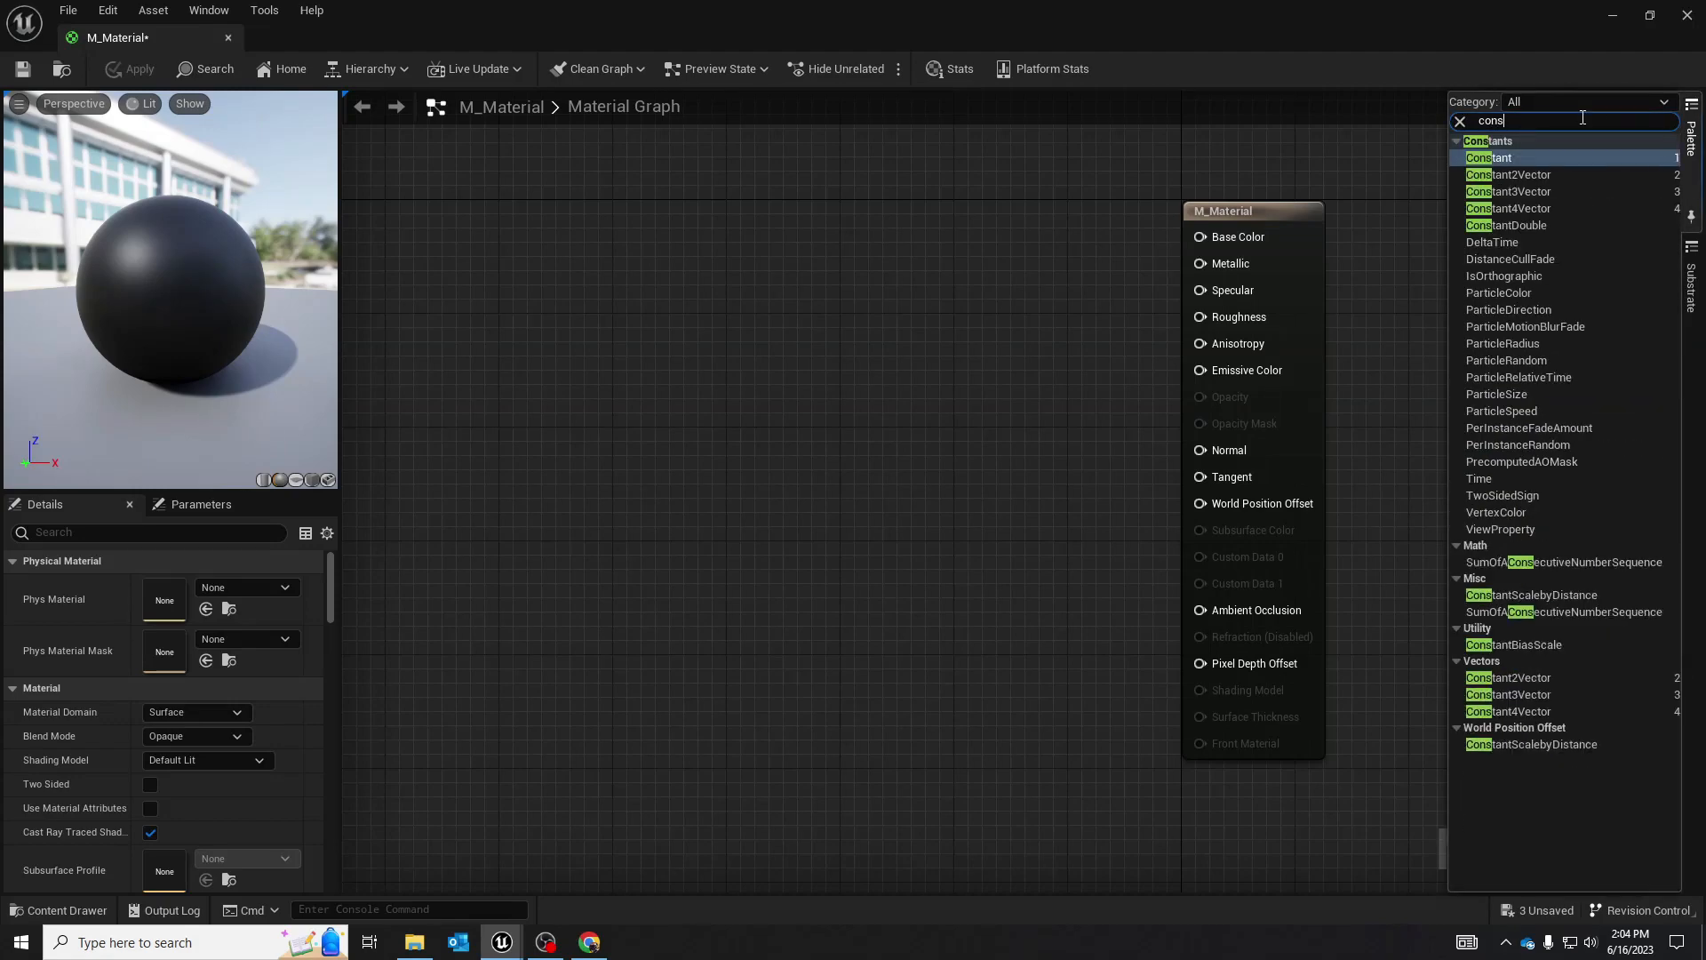
pyautogui.write('ta')
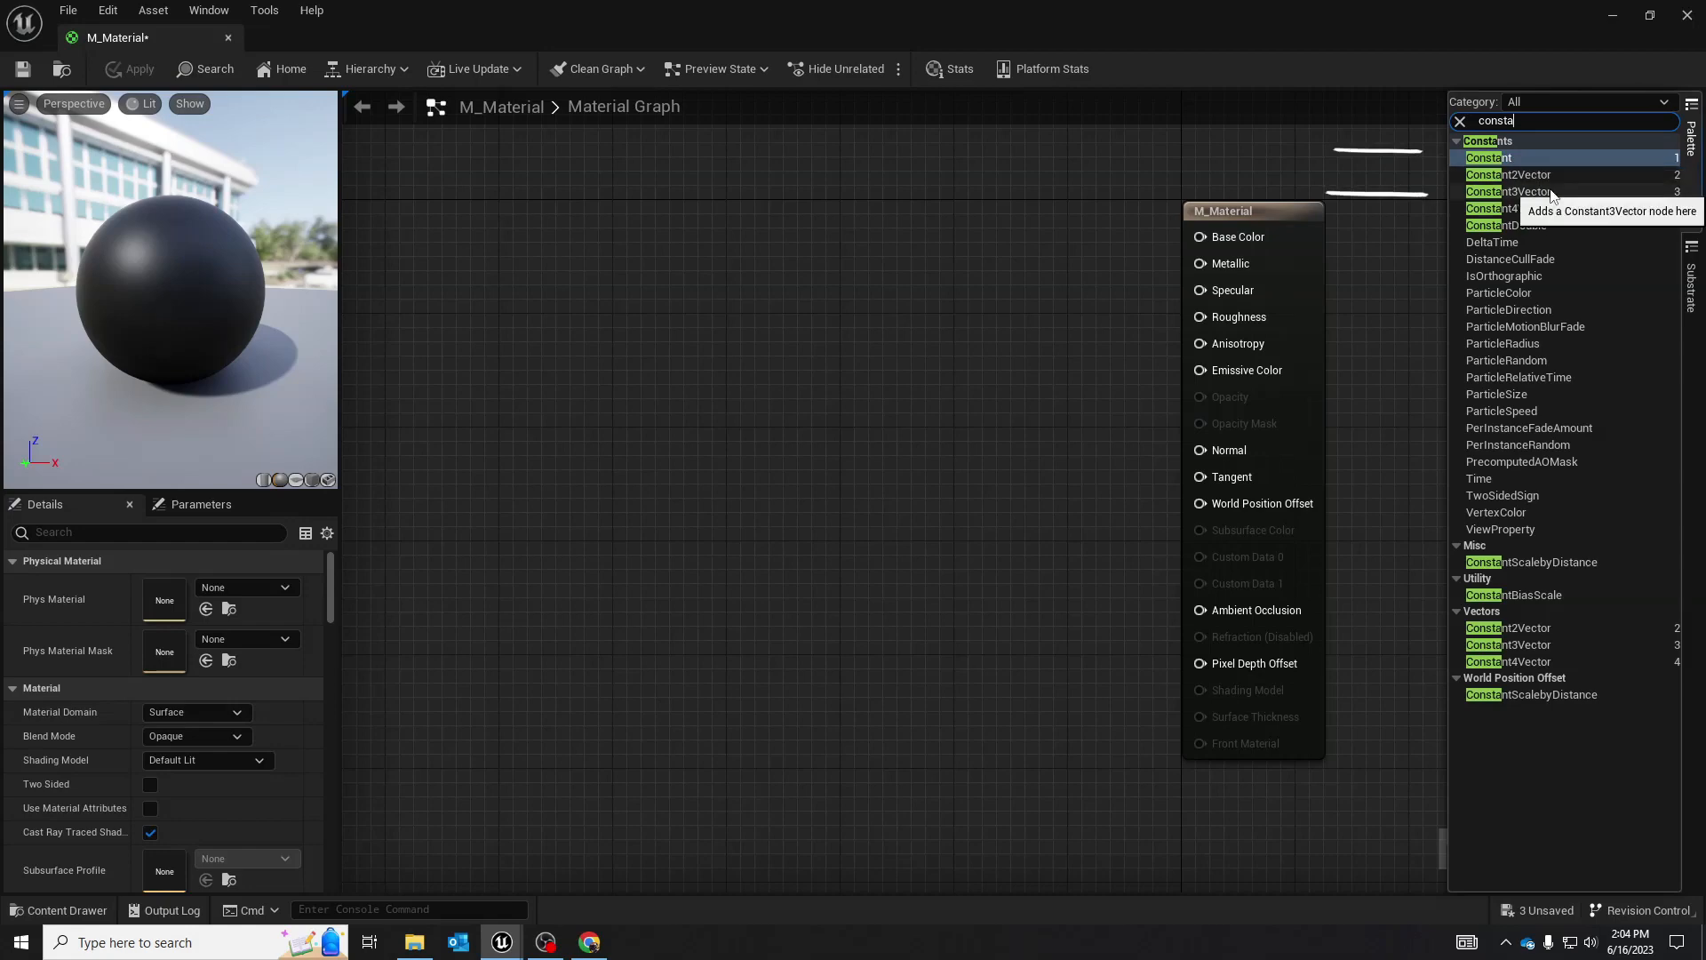
pyautogui.click(1460, 121)
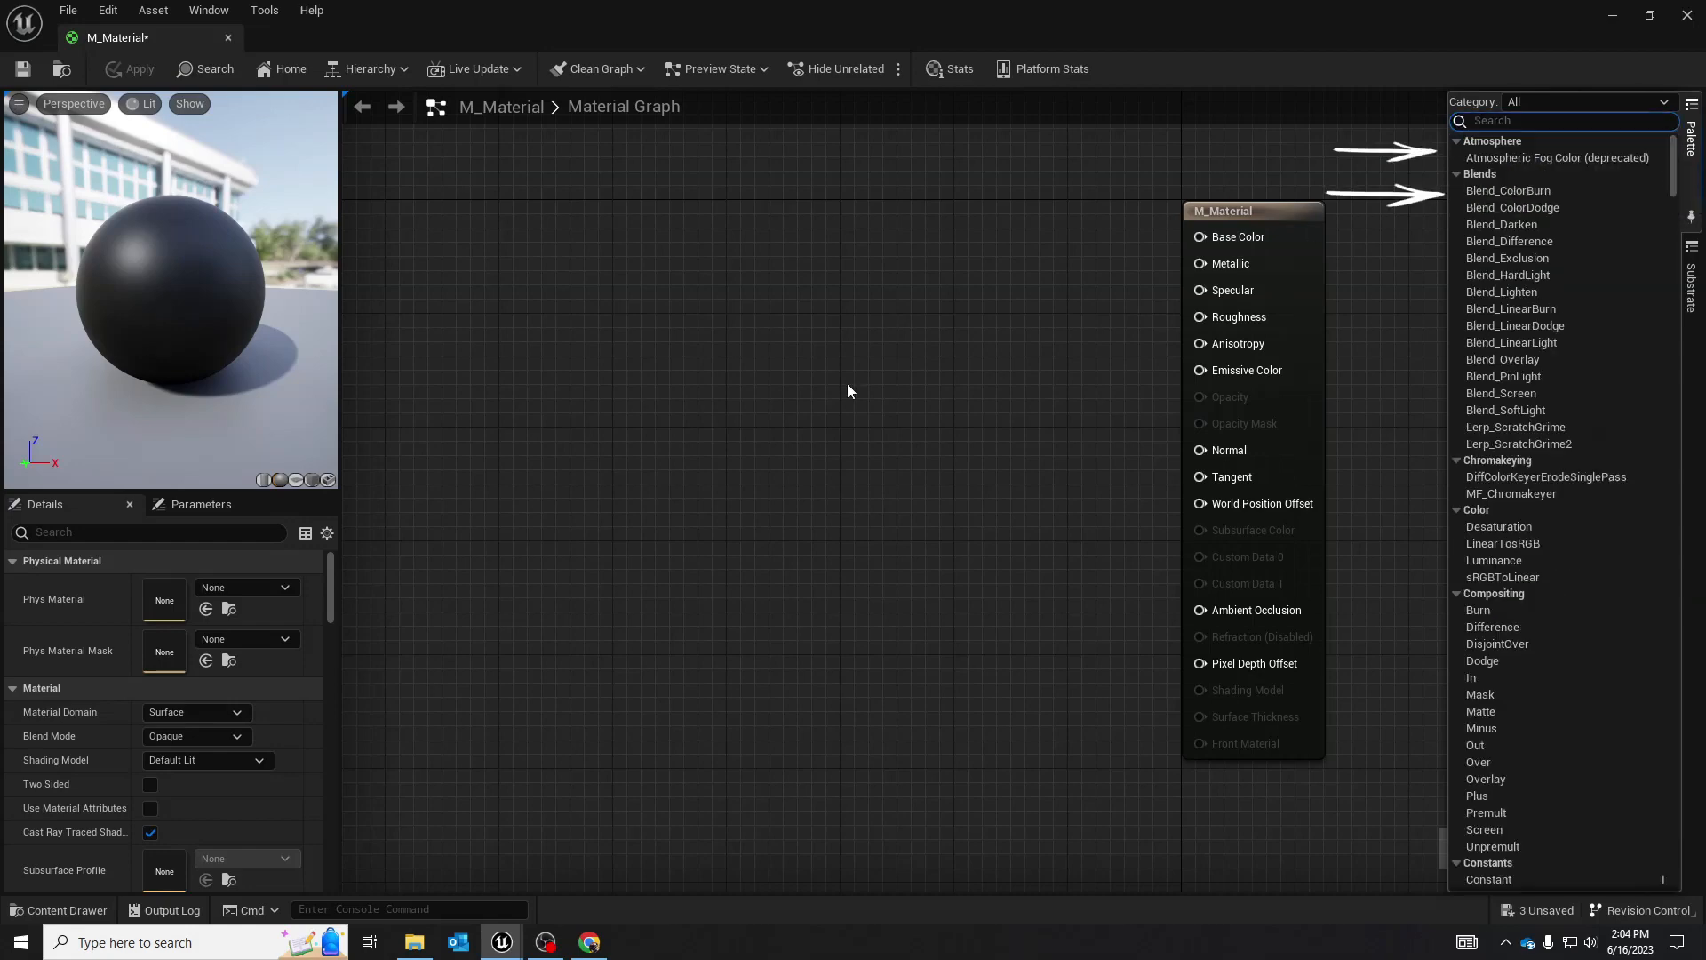
pyautogui.rightClick(713, 378)
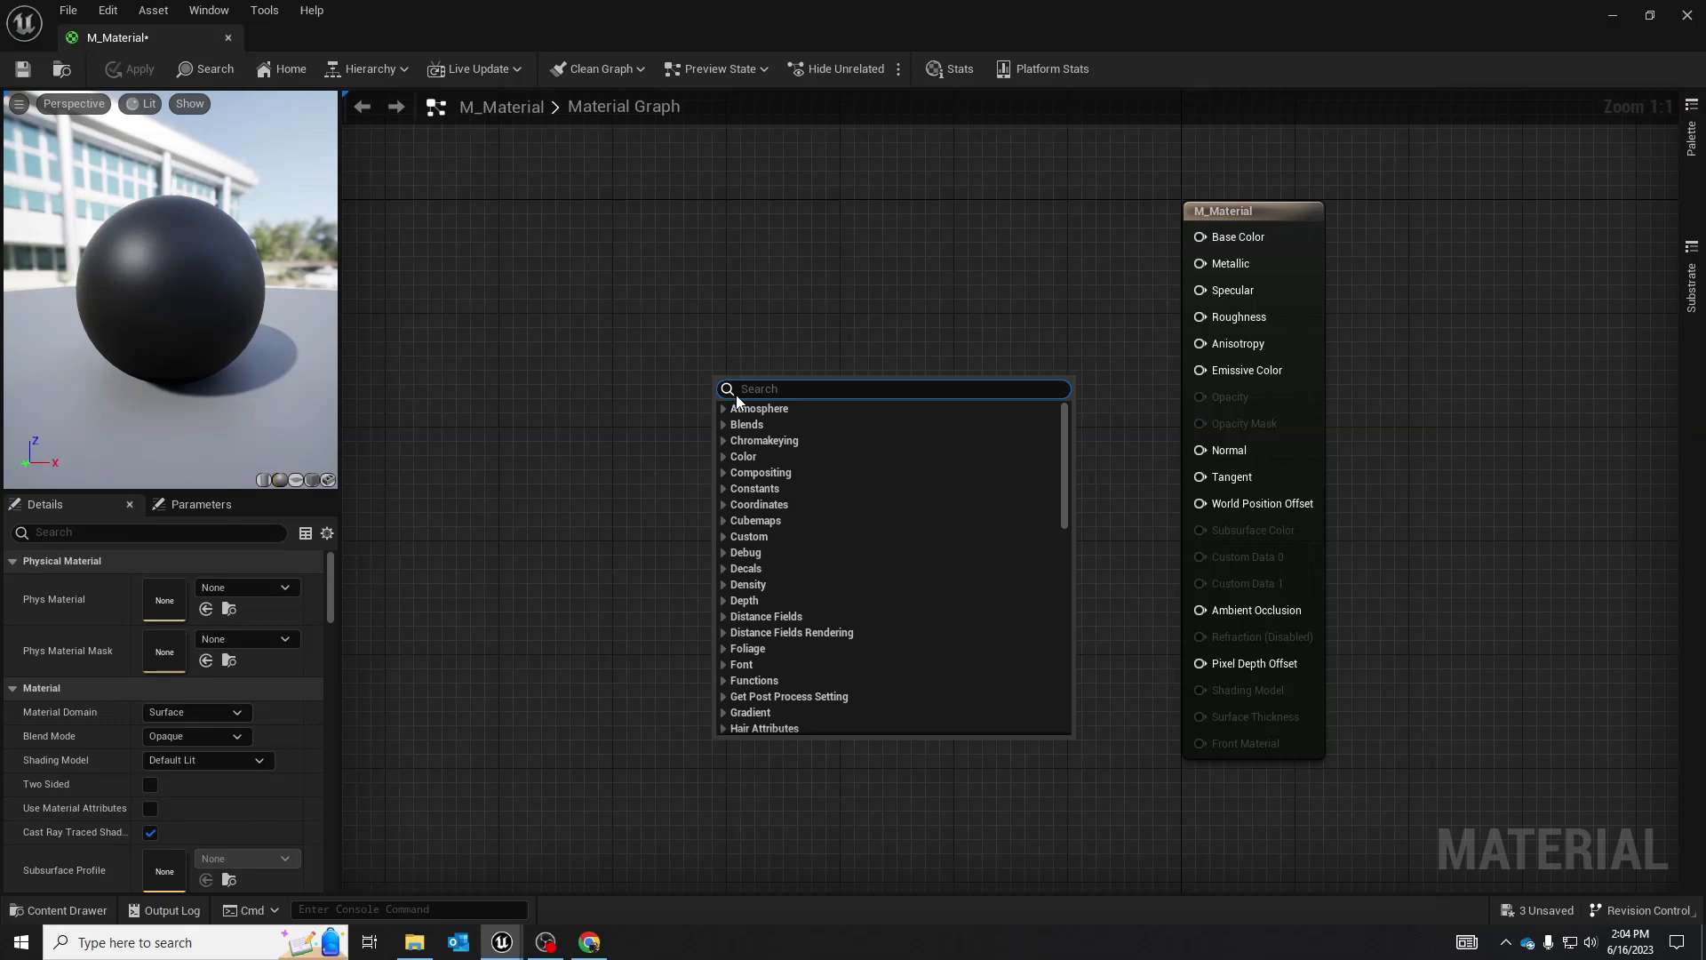
pyautogui.write('const')
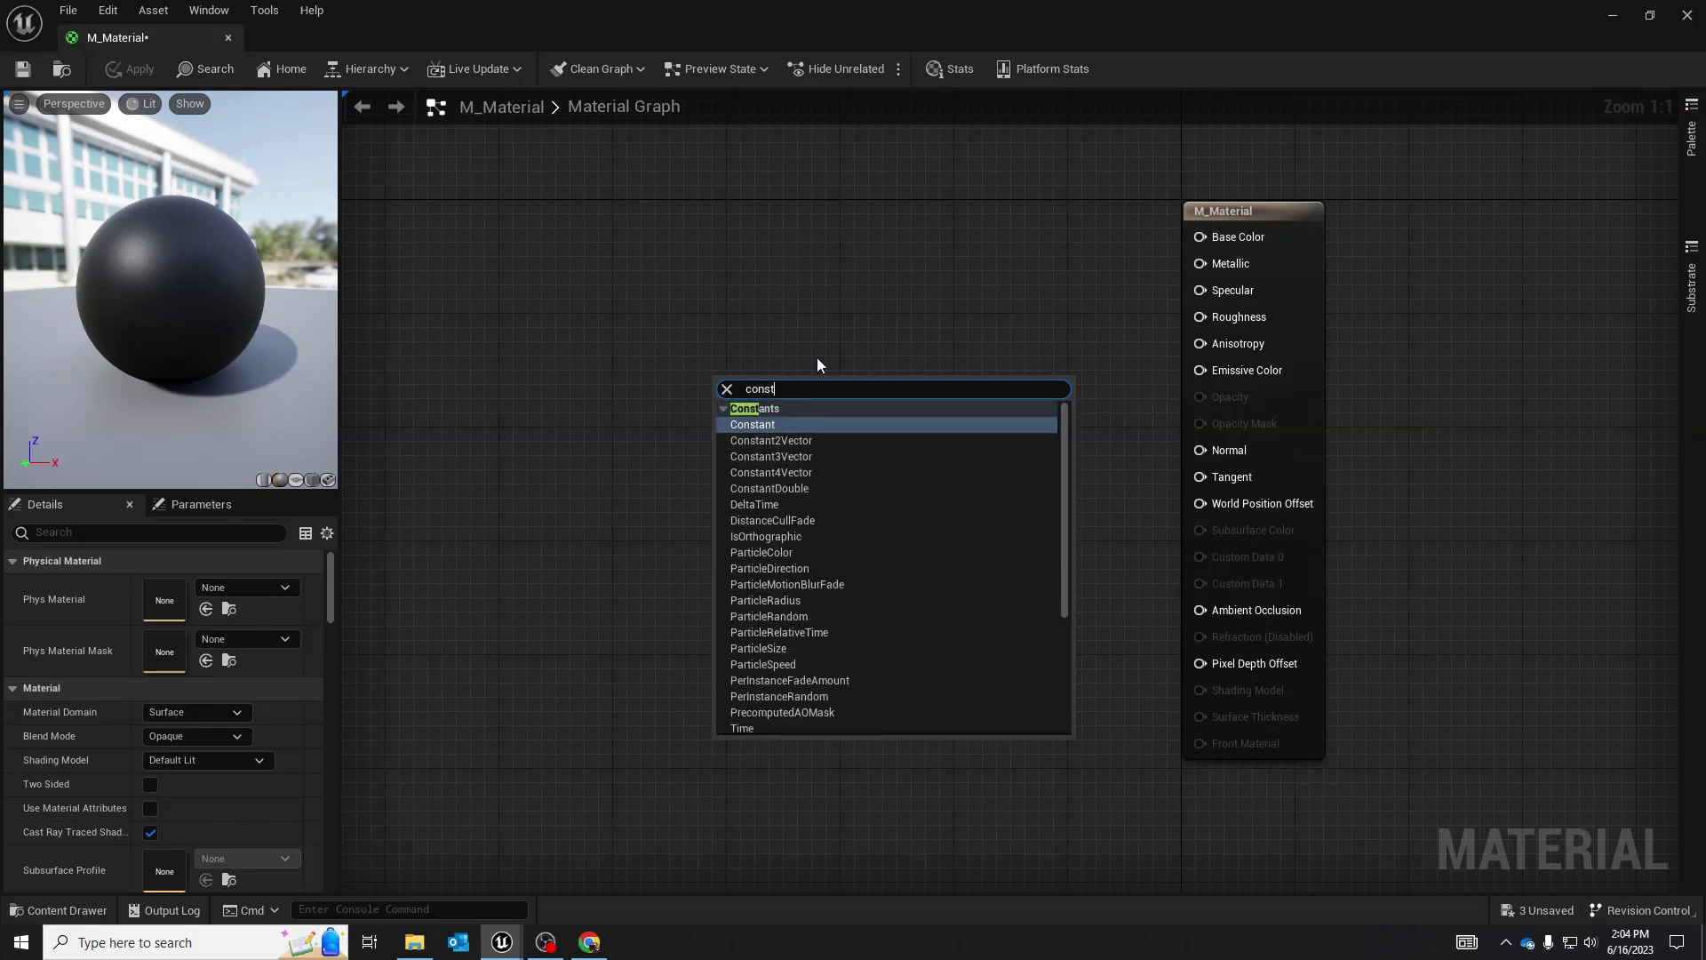
pyautogui.click(656, 331)
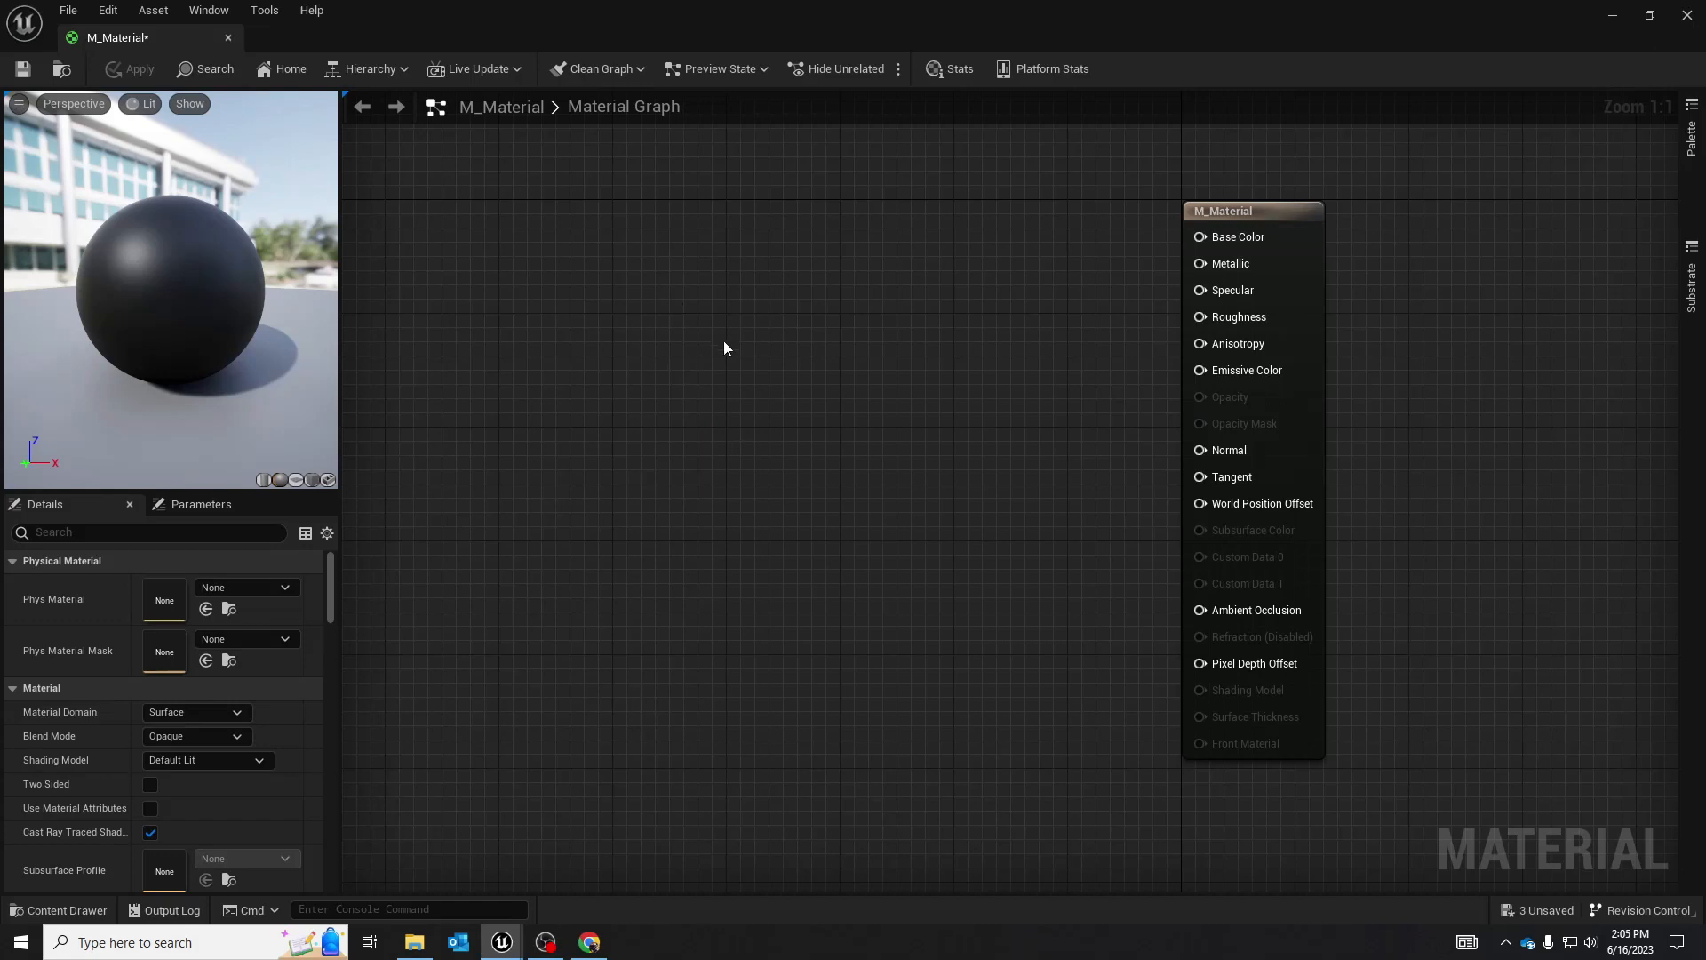
# Add a Constant node and a Constant3Vector node to the material graph, with the vector node placed above the scalar one
pyautogui.click(759, 380)
pyautogui.moveTo(800, 384); pyautogui.dragTo(775, 440)
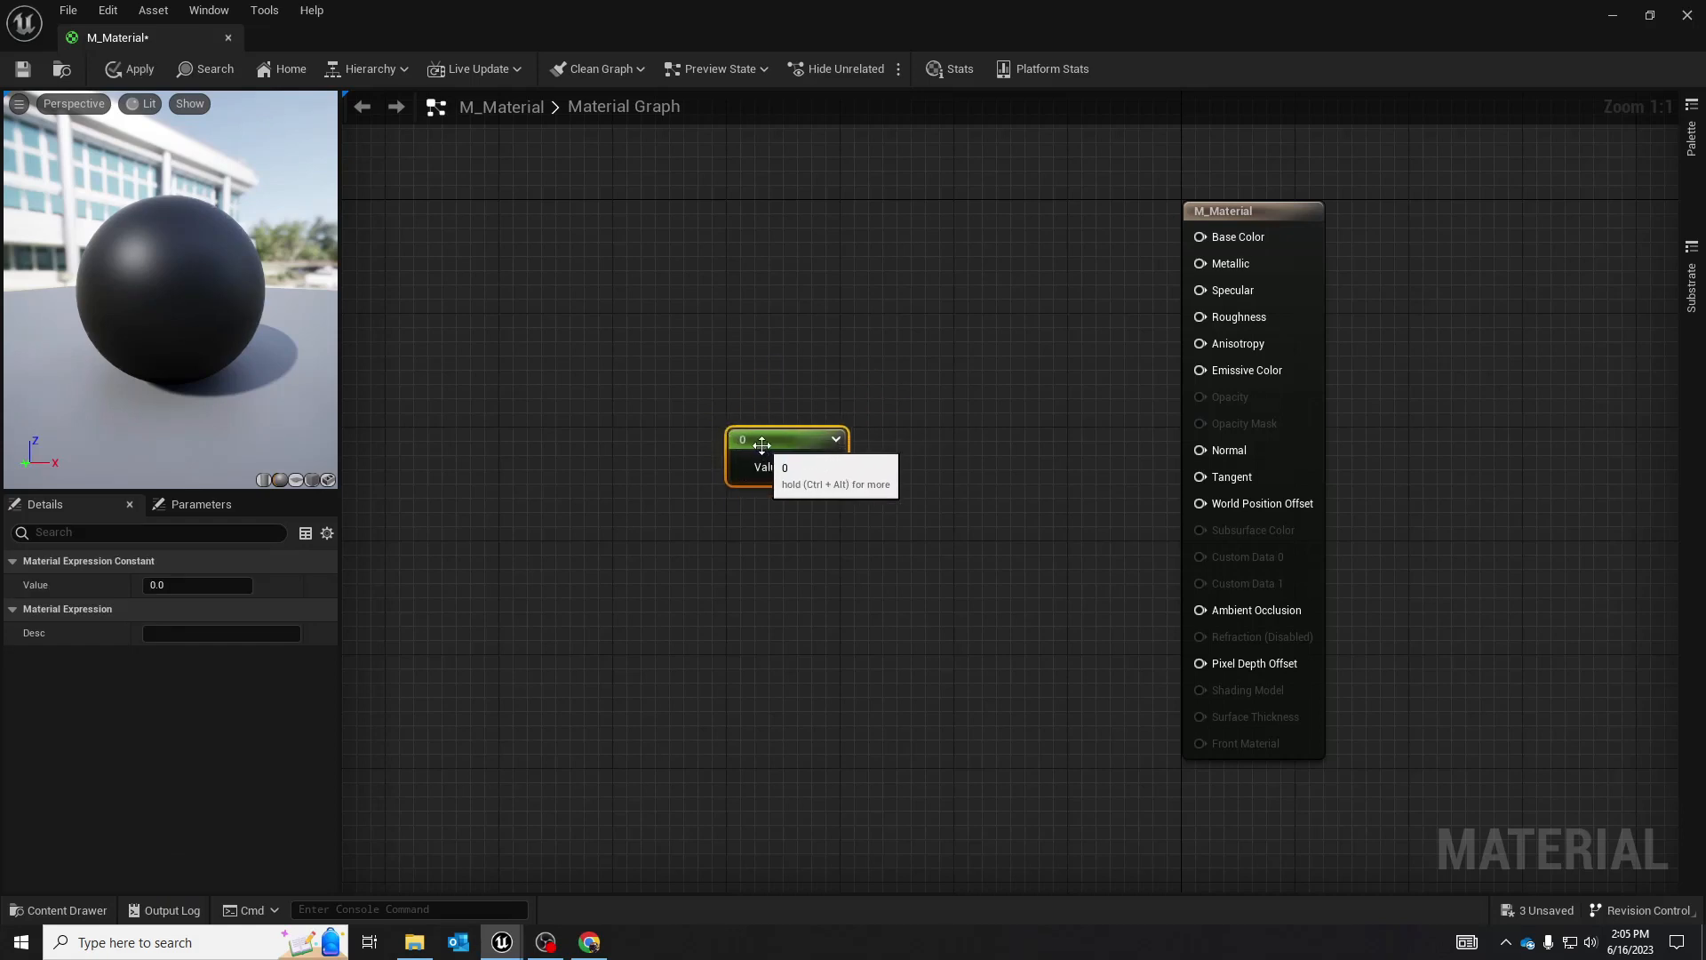
pyautogui.click(759, 281)
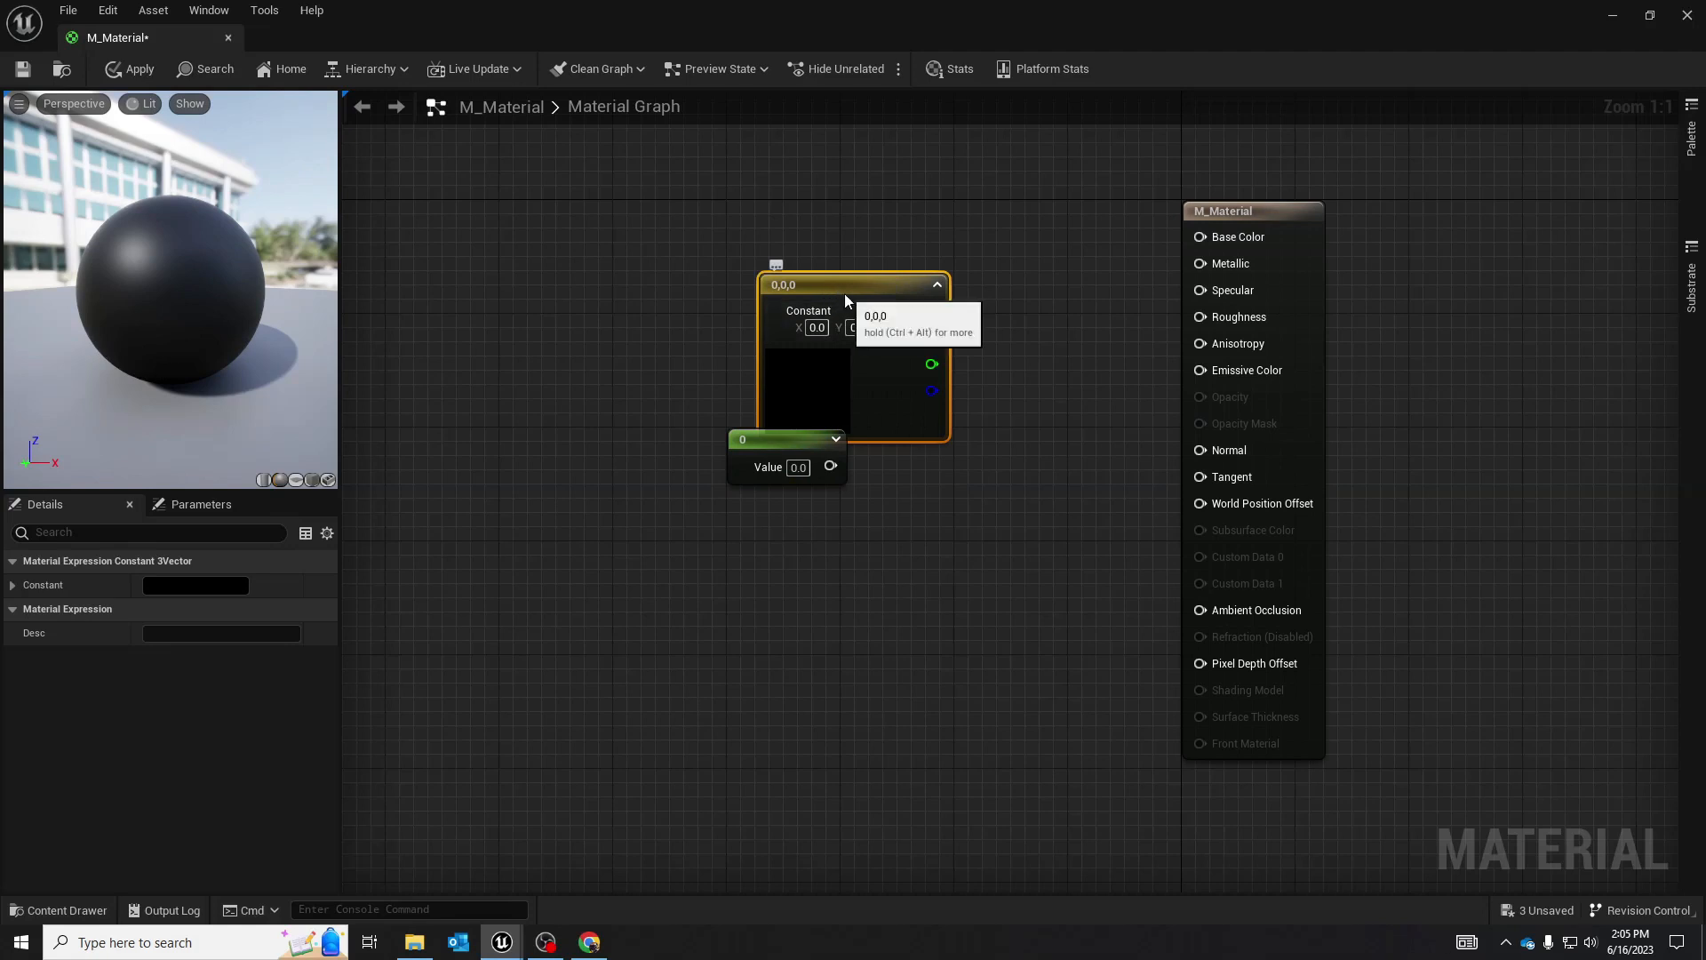
pyautogui.moveTo(817, 279); pyautogui.dragTo(805, 263)
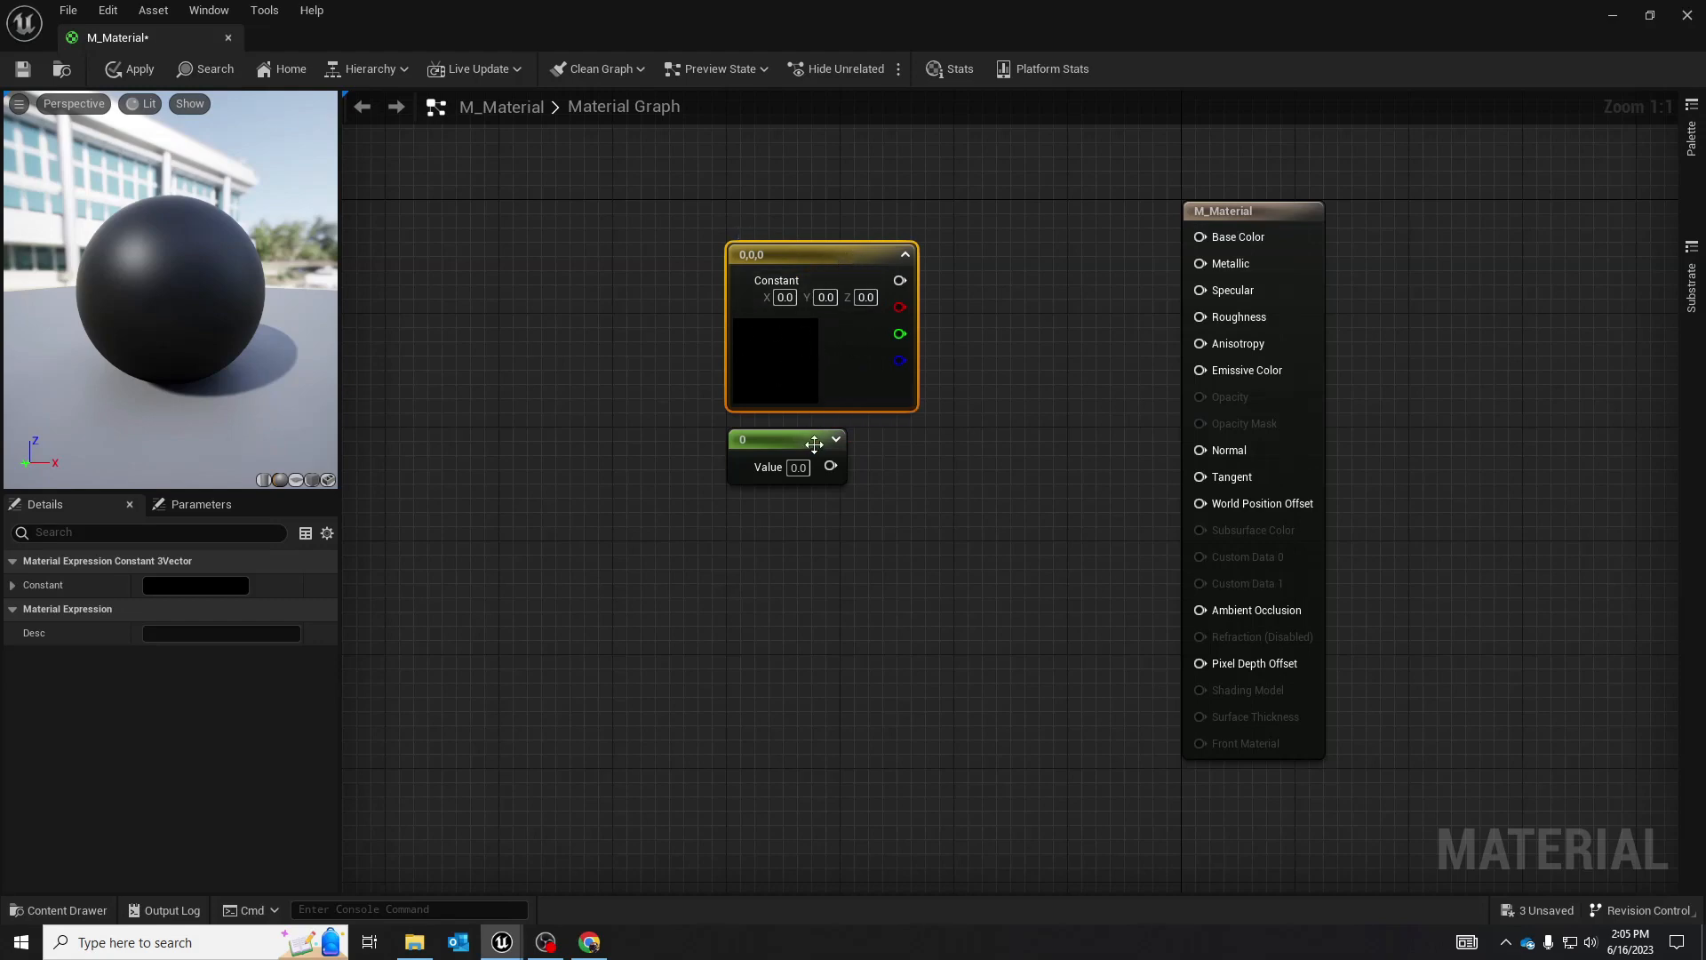
pyautogui.moveTo(814, 444); pyautogui.dragTo(828, 445)
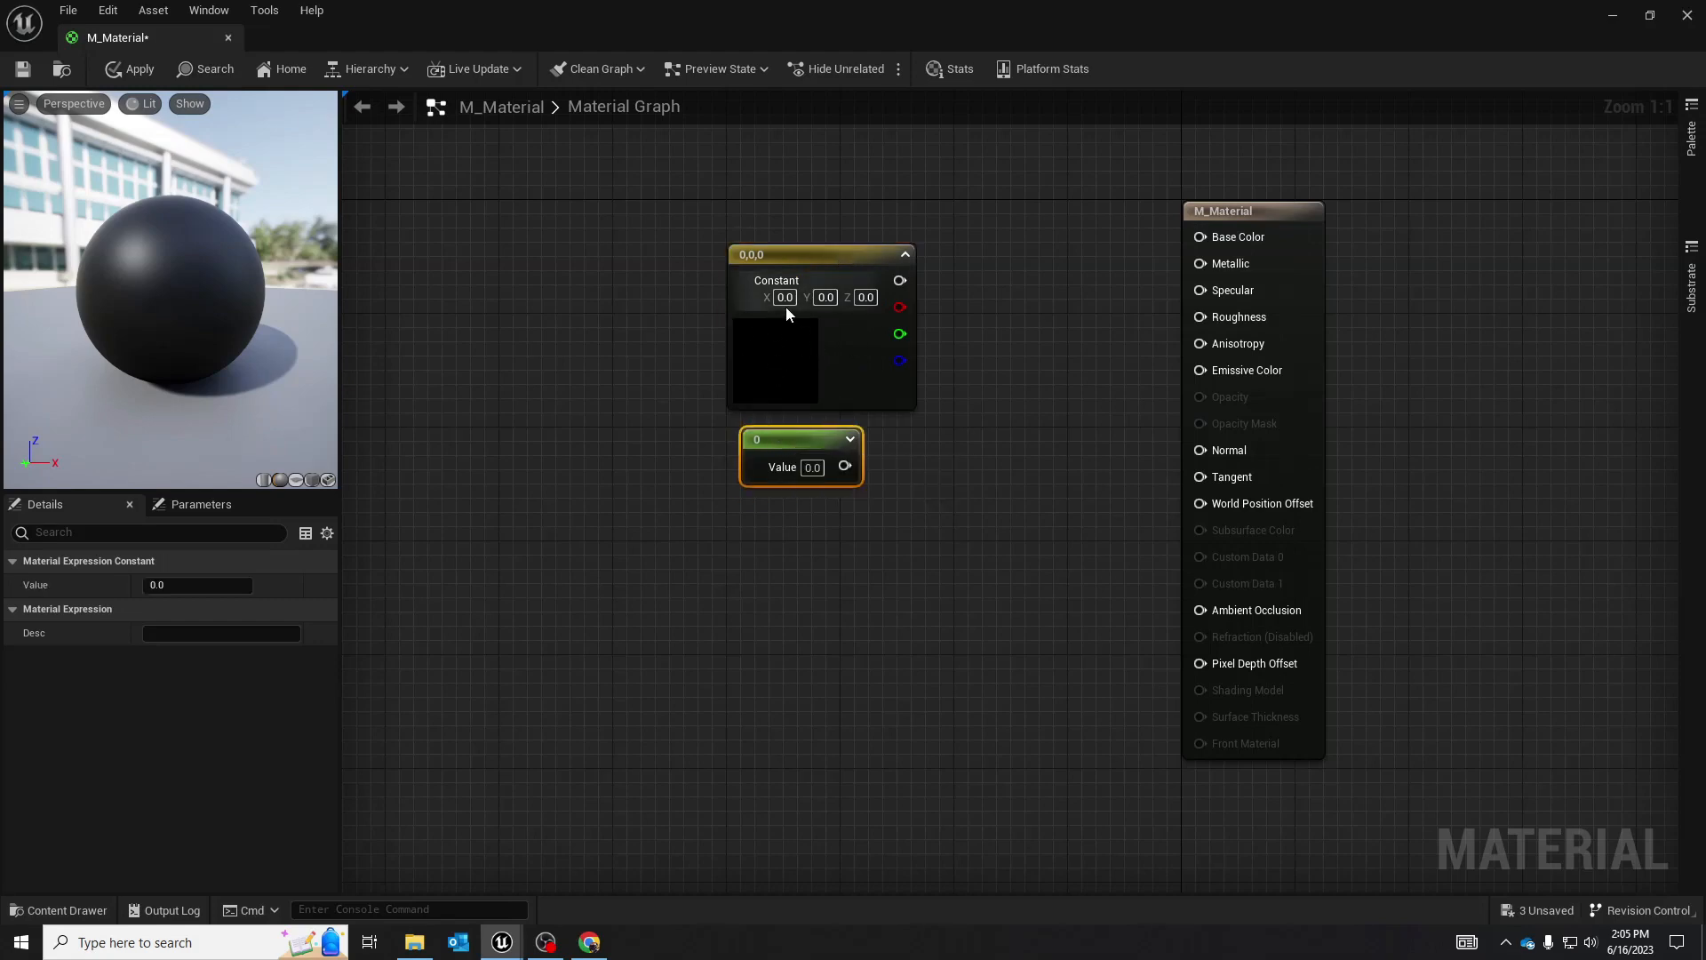
# Convert the Constant3Vector and Constant nodes to parameters, keeping their default names, and space the two nodes apart
pyautogui.rightClick(808, 255)
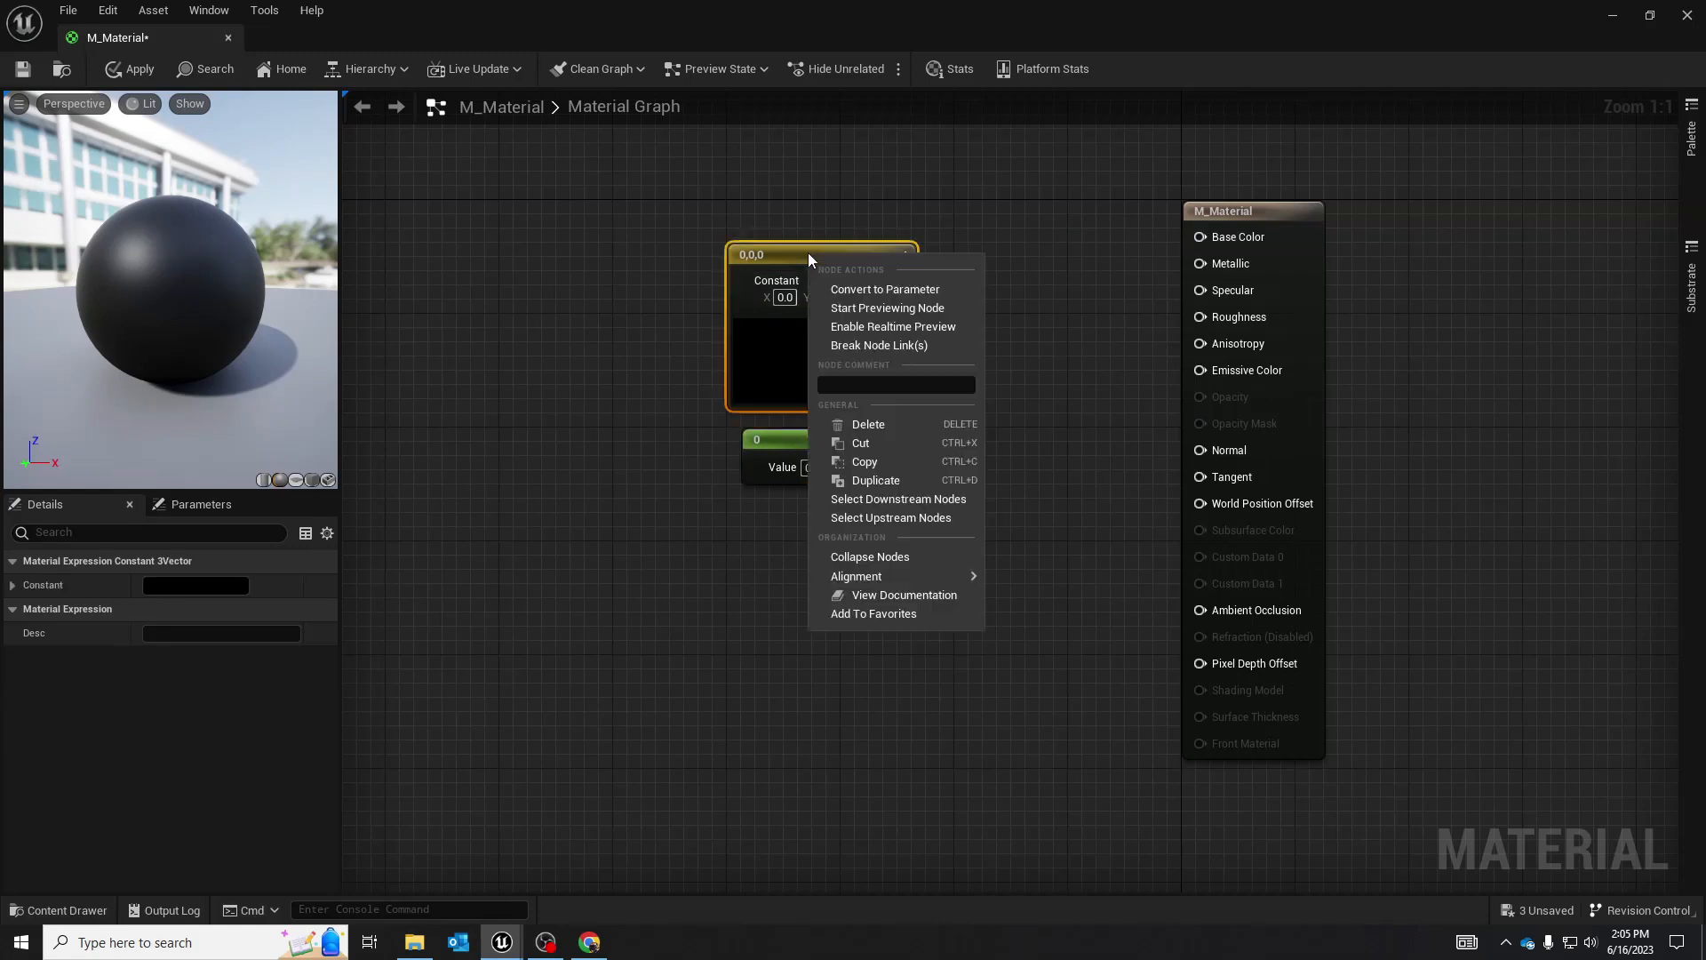
pyautogui.click(885, 289)
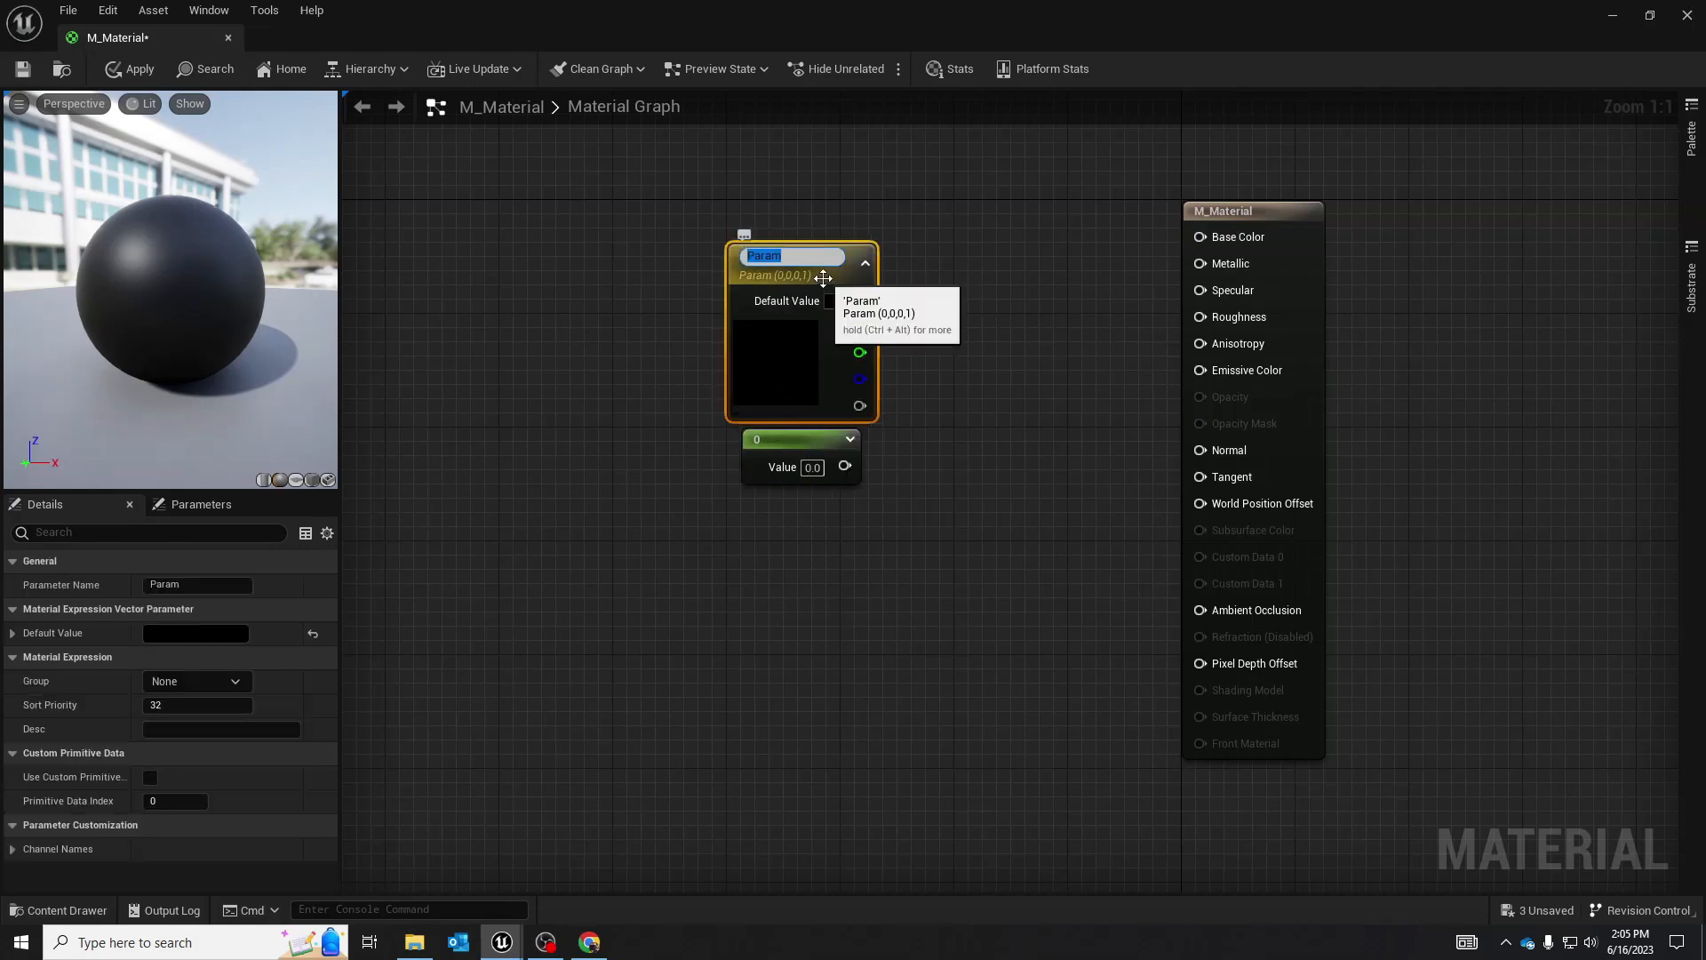
pyautogui.click(881, 293)
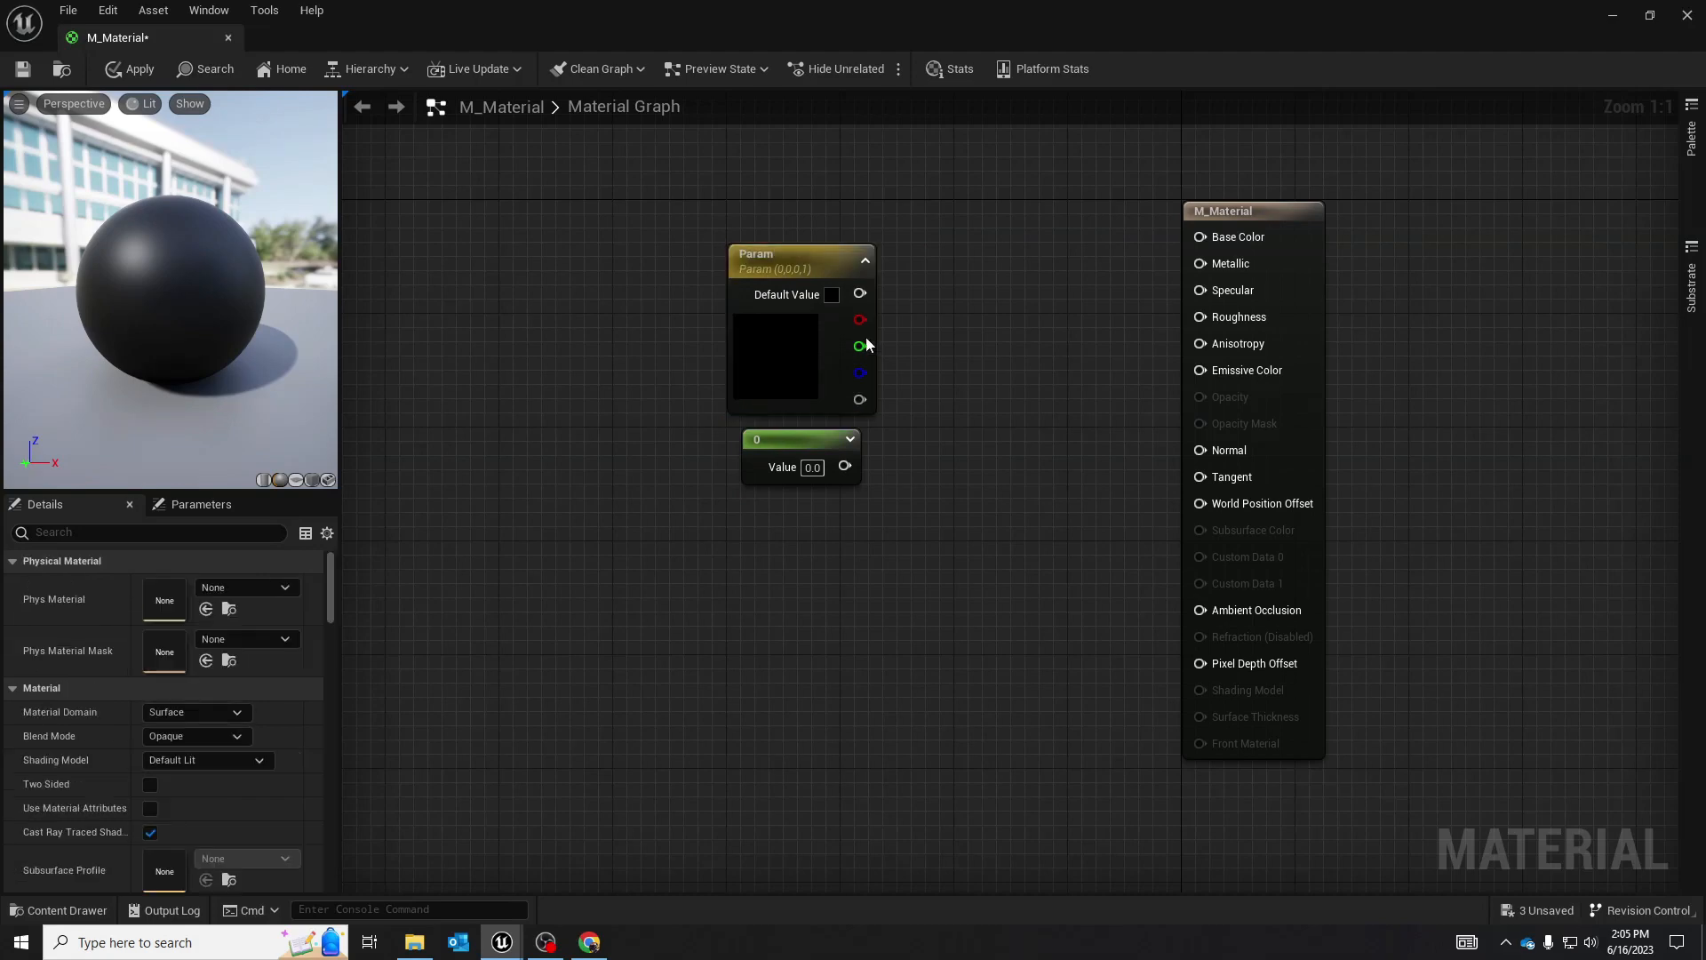
pyautogui.rightClick(802, 444)
pyautogui.click(867, 478)
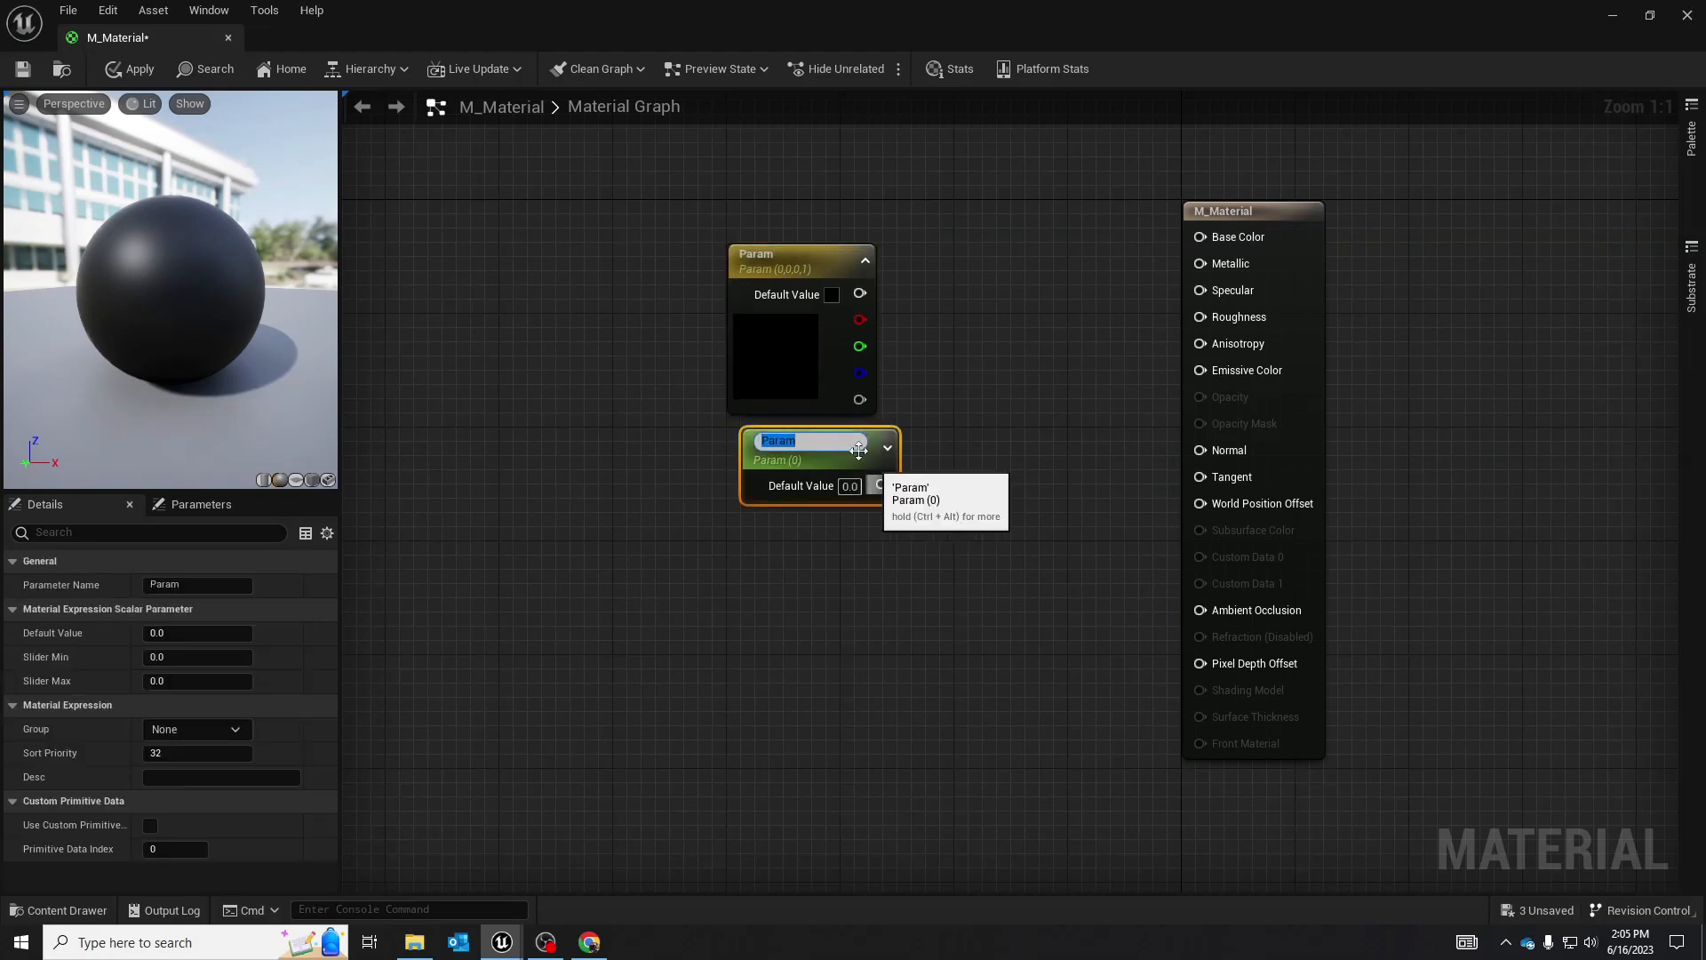
pyautogui.click(999, 458)
pyautogui.click(804, 447)
pyautogui.moveTo(791, 452); pyautogui.dragTo(776, 480)
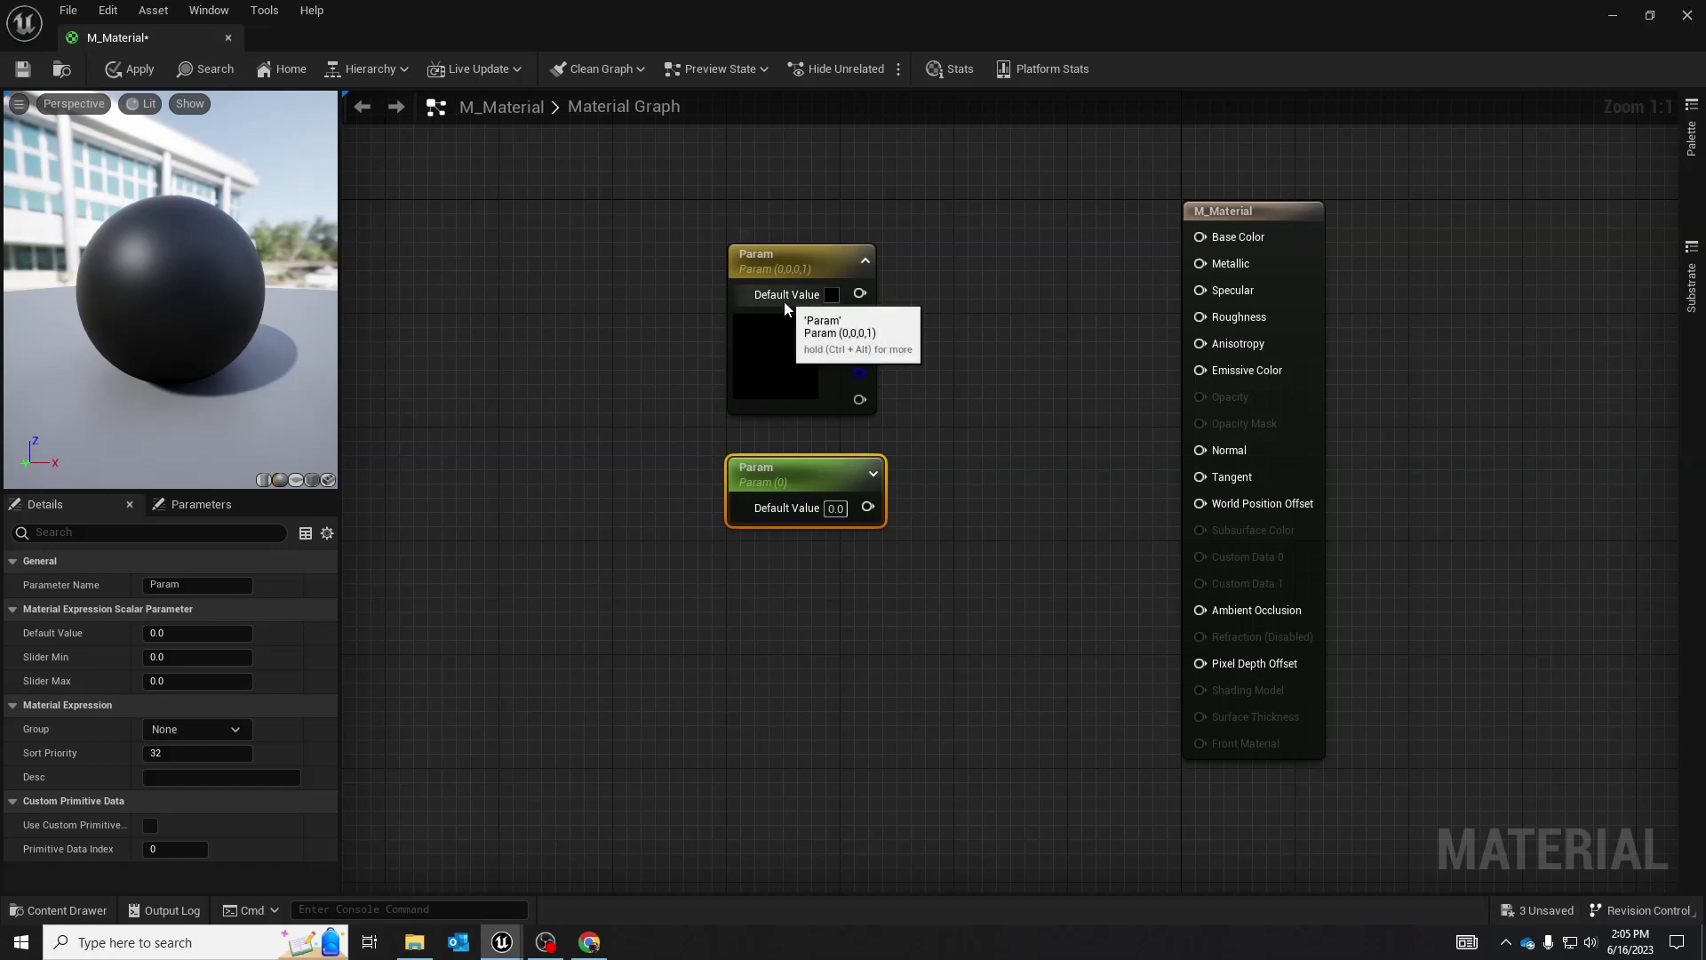
pyautogui.moveTo(798, 263); pyautogui.dragTo(797, 220)
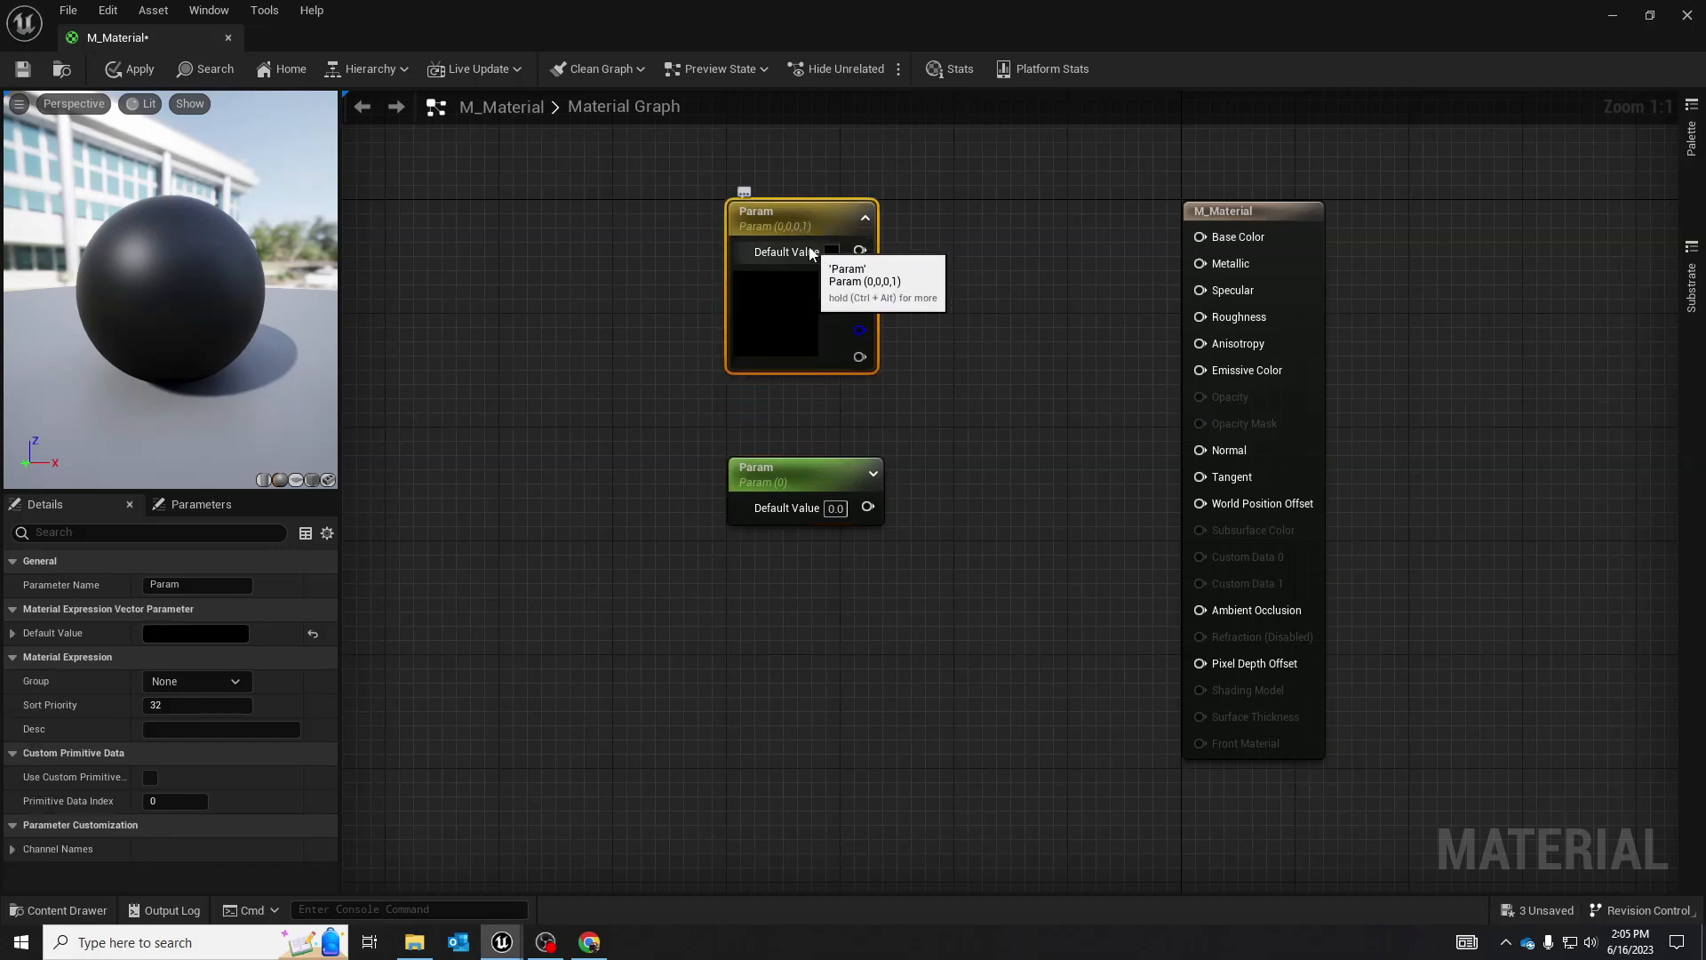
# Set the vector parameter's default color to bright cyan (0, 0.828, 1) and connect its output to Base Color
pyautogui.doubleClick(758, 334)
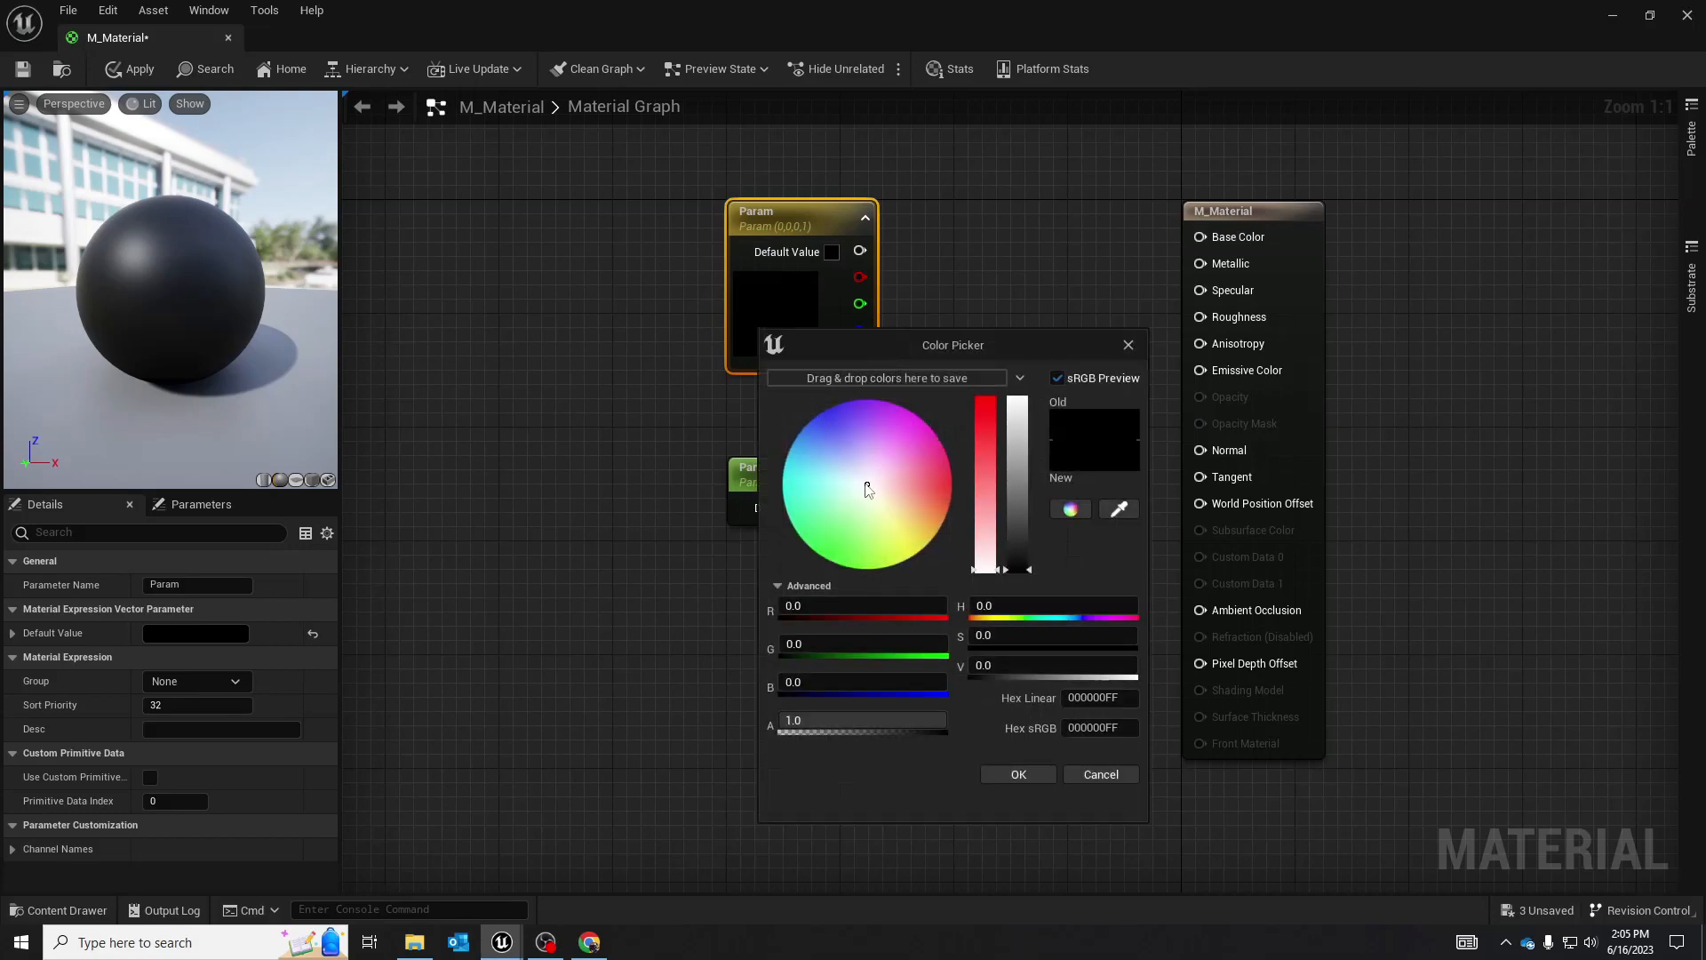
pyautogui.moveTo(869, 484)
pyautogui.mouseDown()
pyautogui.moveTo(844, 403)
pyautogui.moveTo(746, 439)
pyautogui.moveTo(747, 466)
pyautogui.mouseUp()
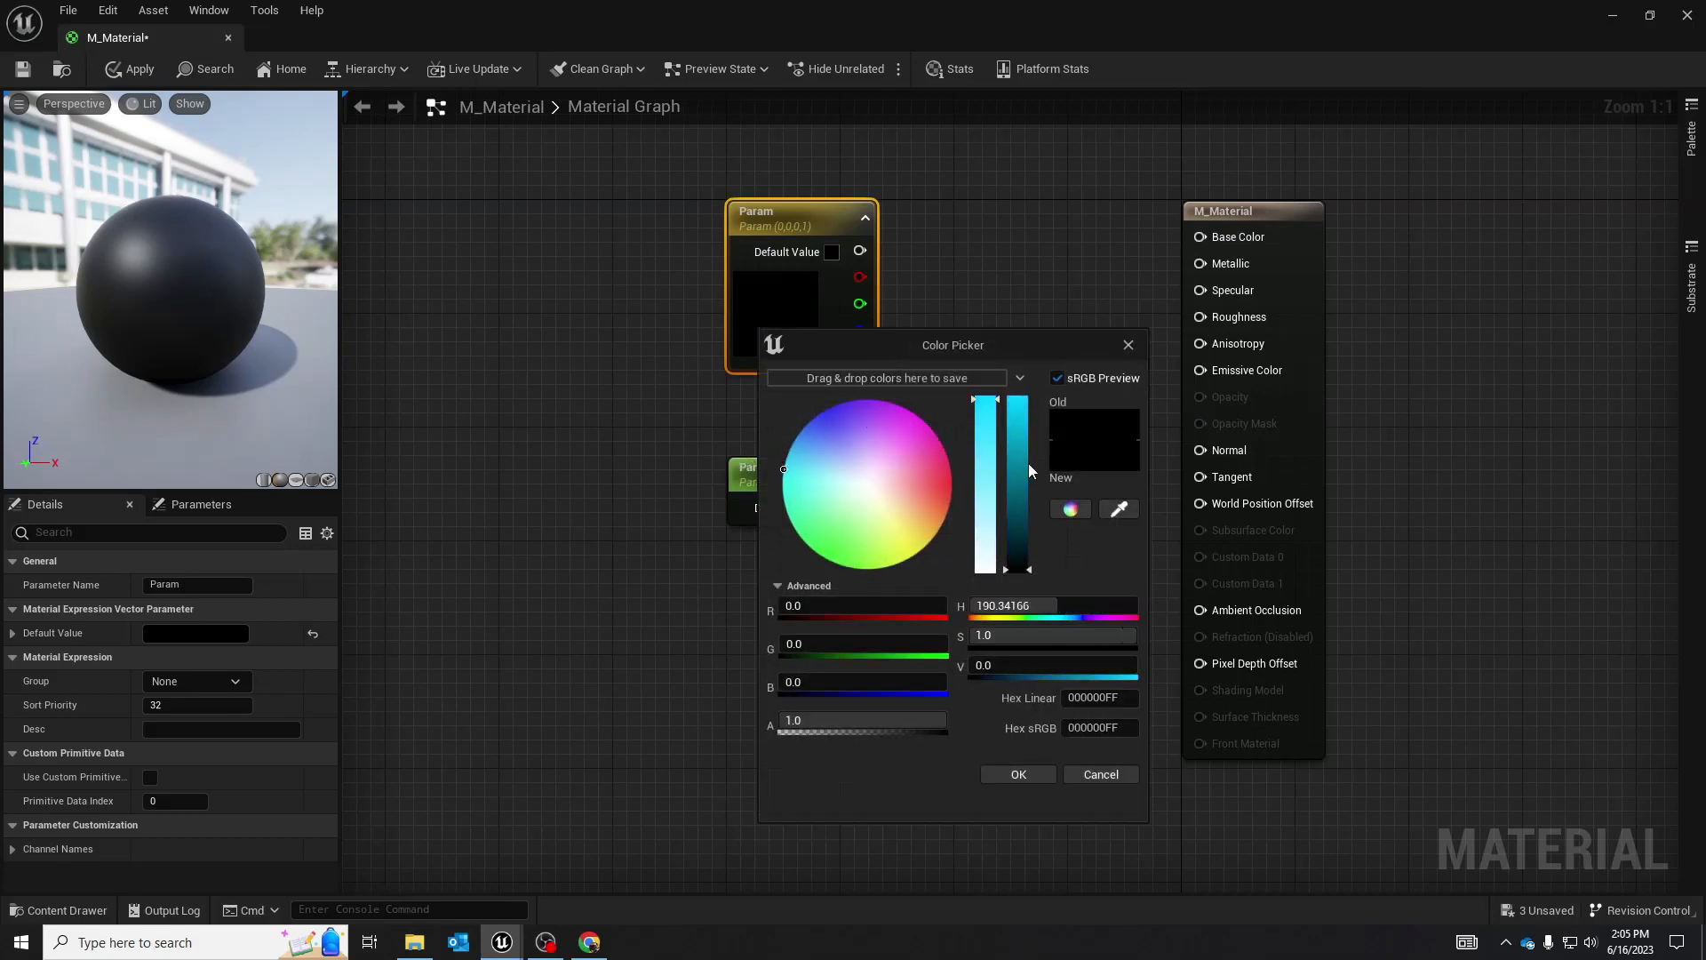
pyautogui.moveTo(1027, 464); pyautogui.dragTo(1027, 332)
pyautogui.click(1019, 775)
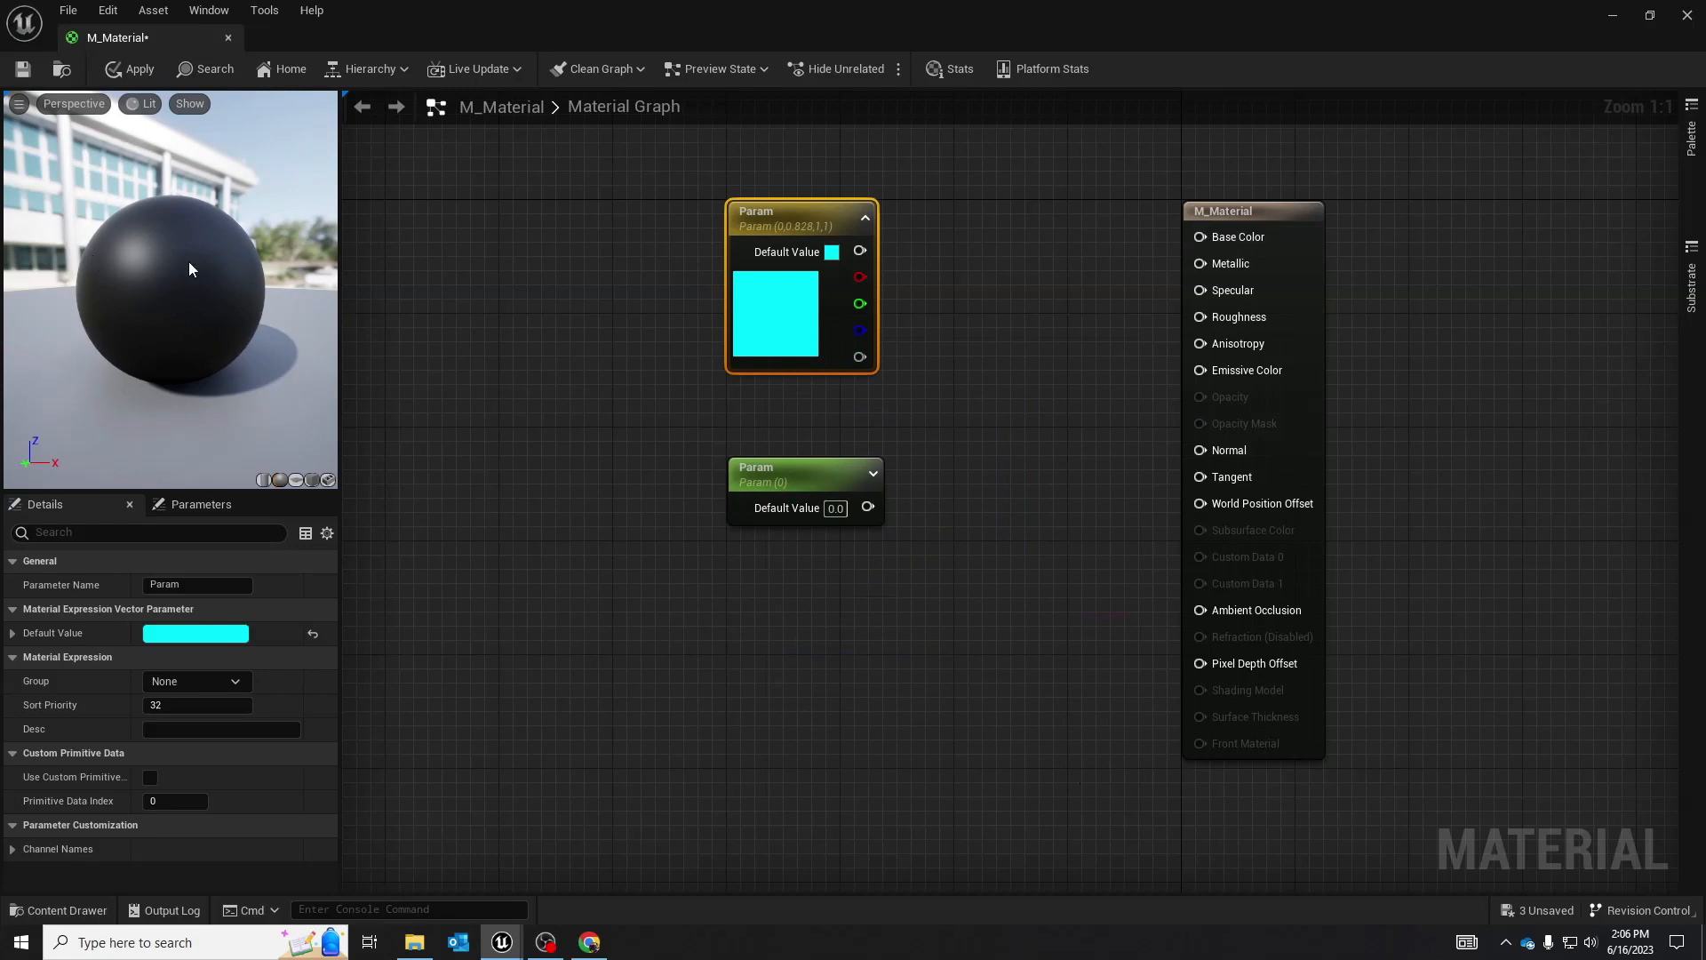
pyautogui.moveTo(859, 250); pyautogui.dragTo(1199, 239)
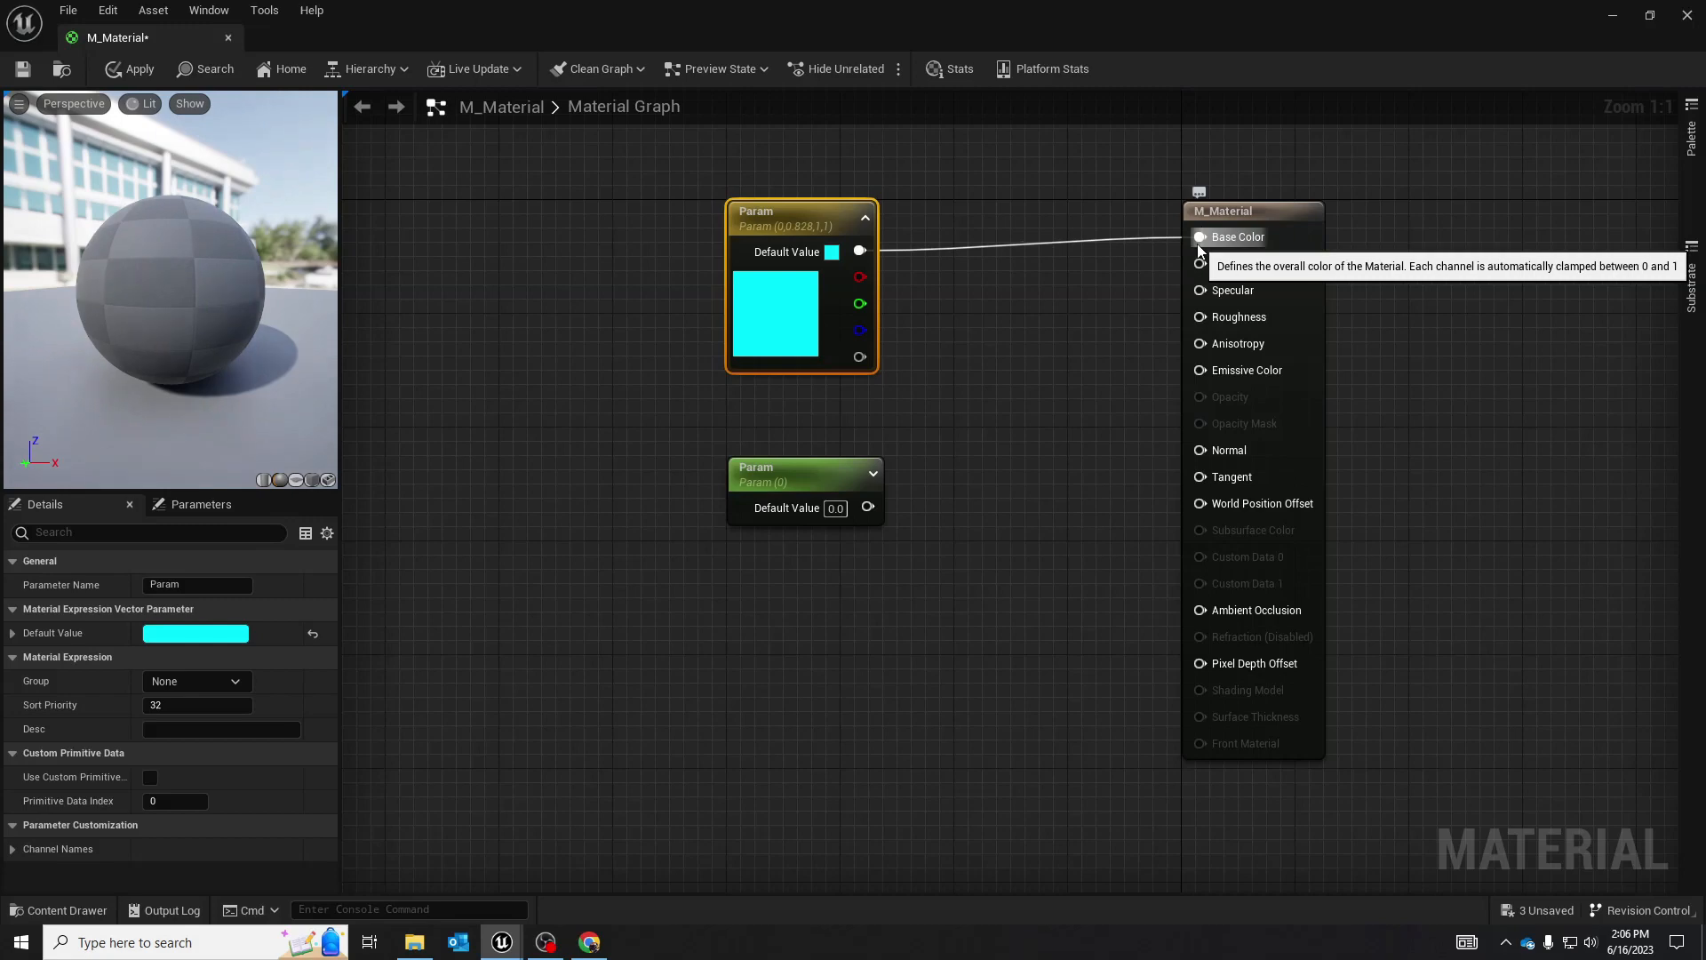
pyautogui.moveTo(778, 224); pyautogui.dragTo(835, 224)
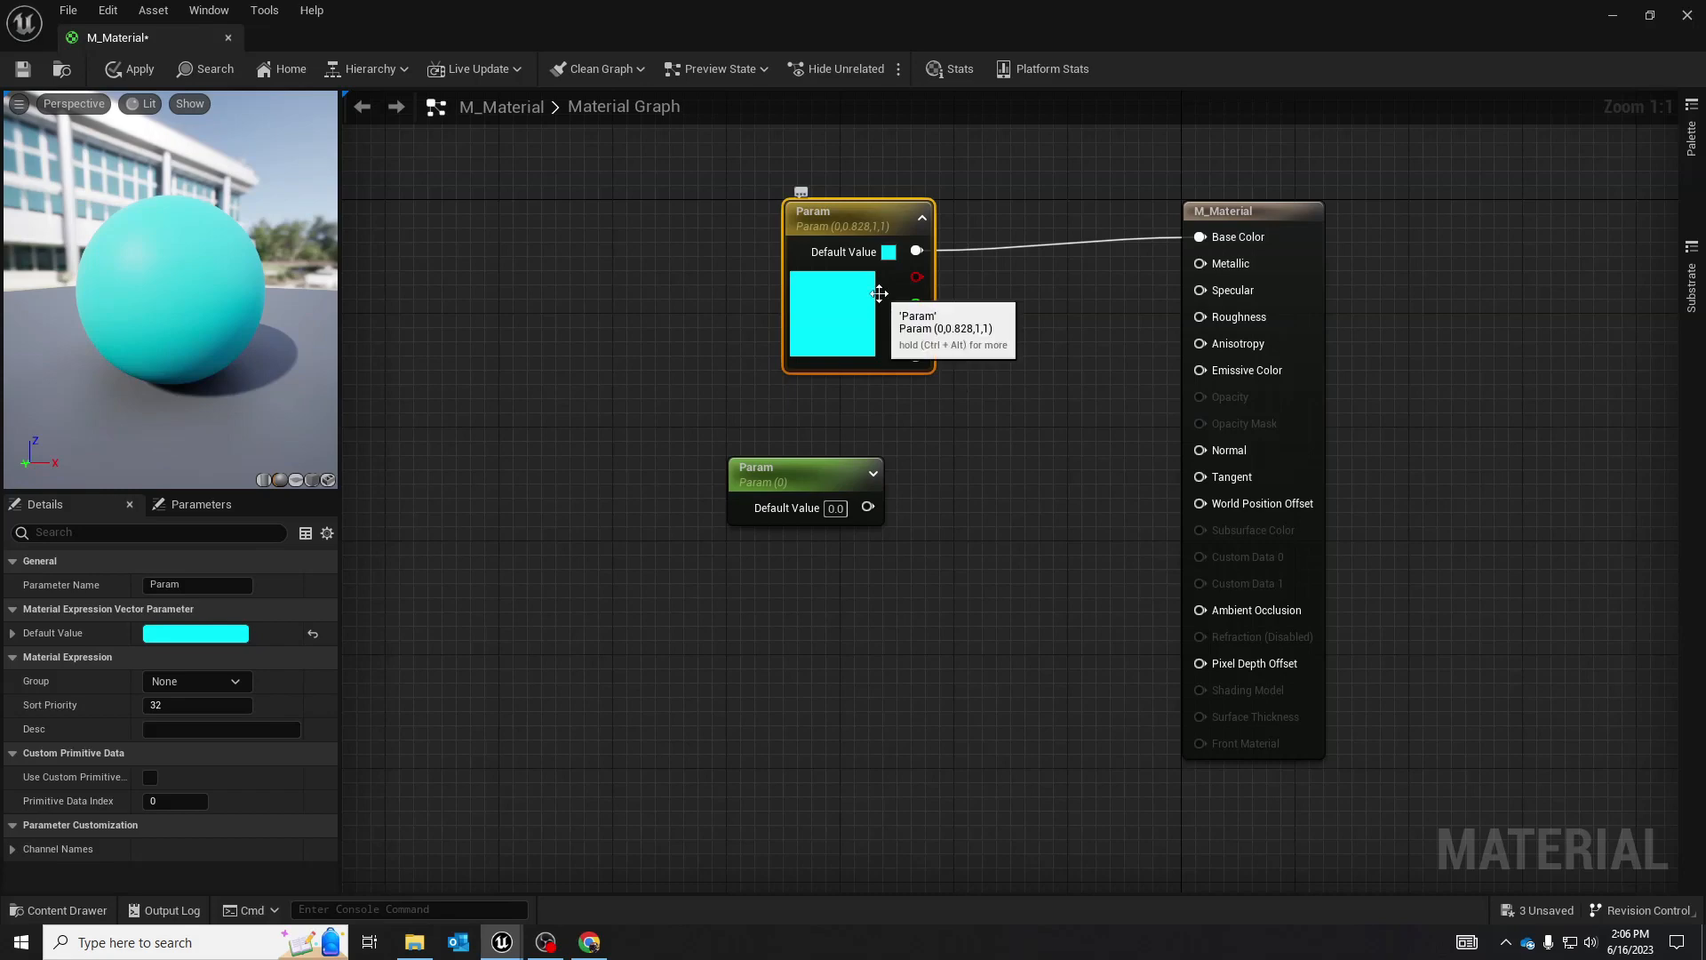
pyautogui.moveTo(872, 219); pyautogui.dragTo(843, 220)
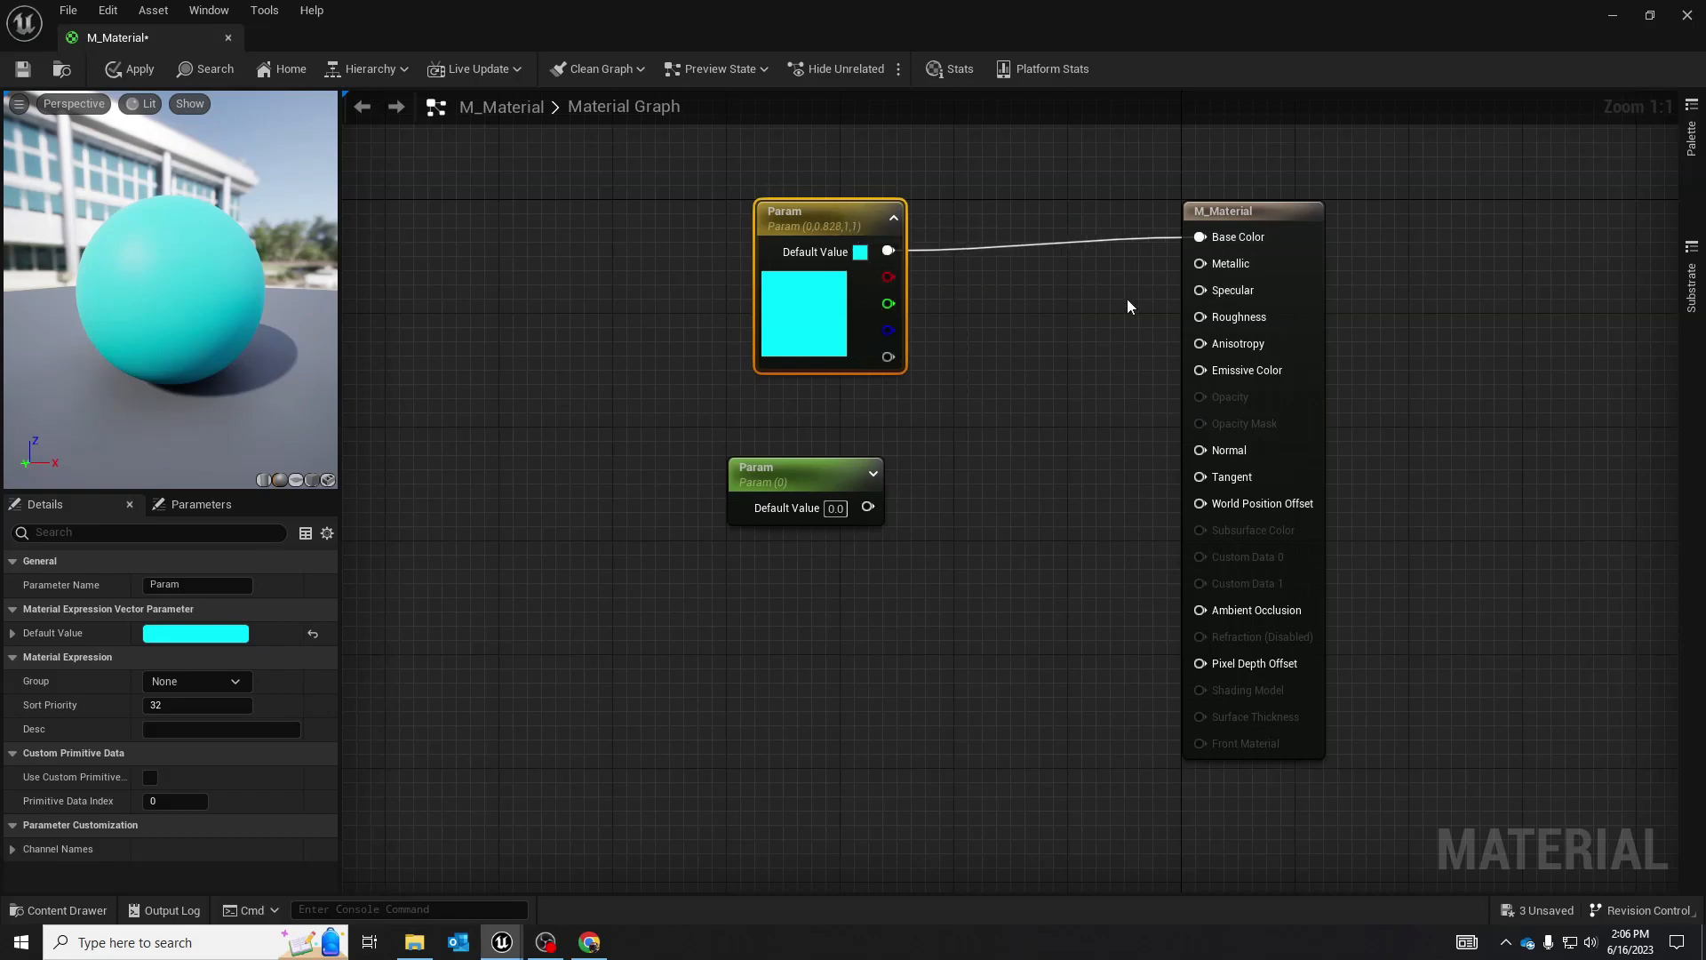
# Delete the cyan vector parameter and promote the Base Color input to a parameter, placing its node above the scalar parameter
pyautogui.press('Delete')
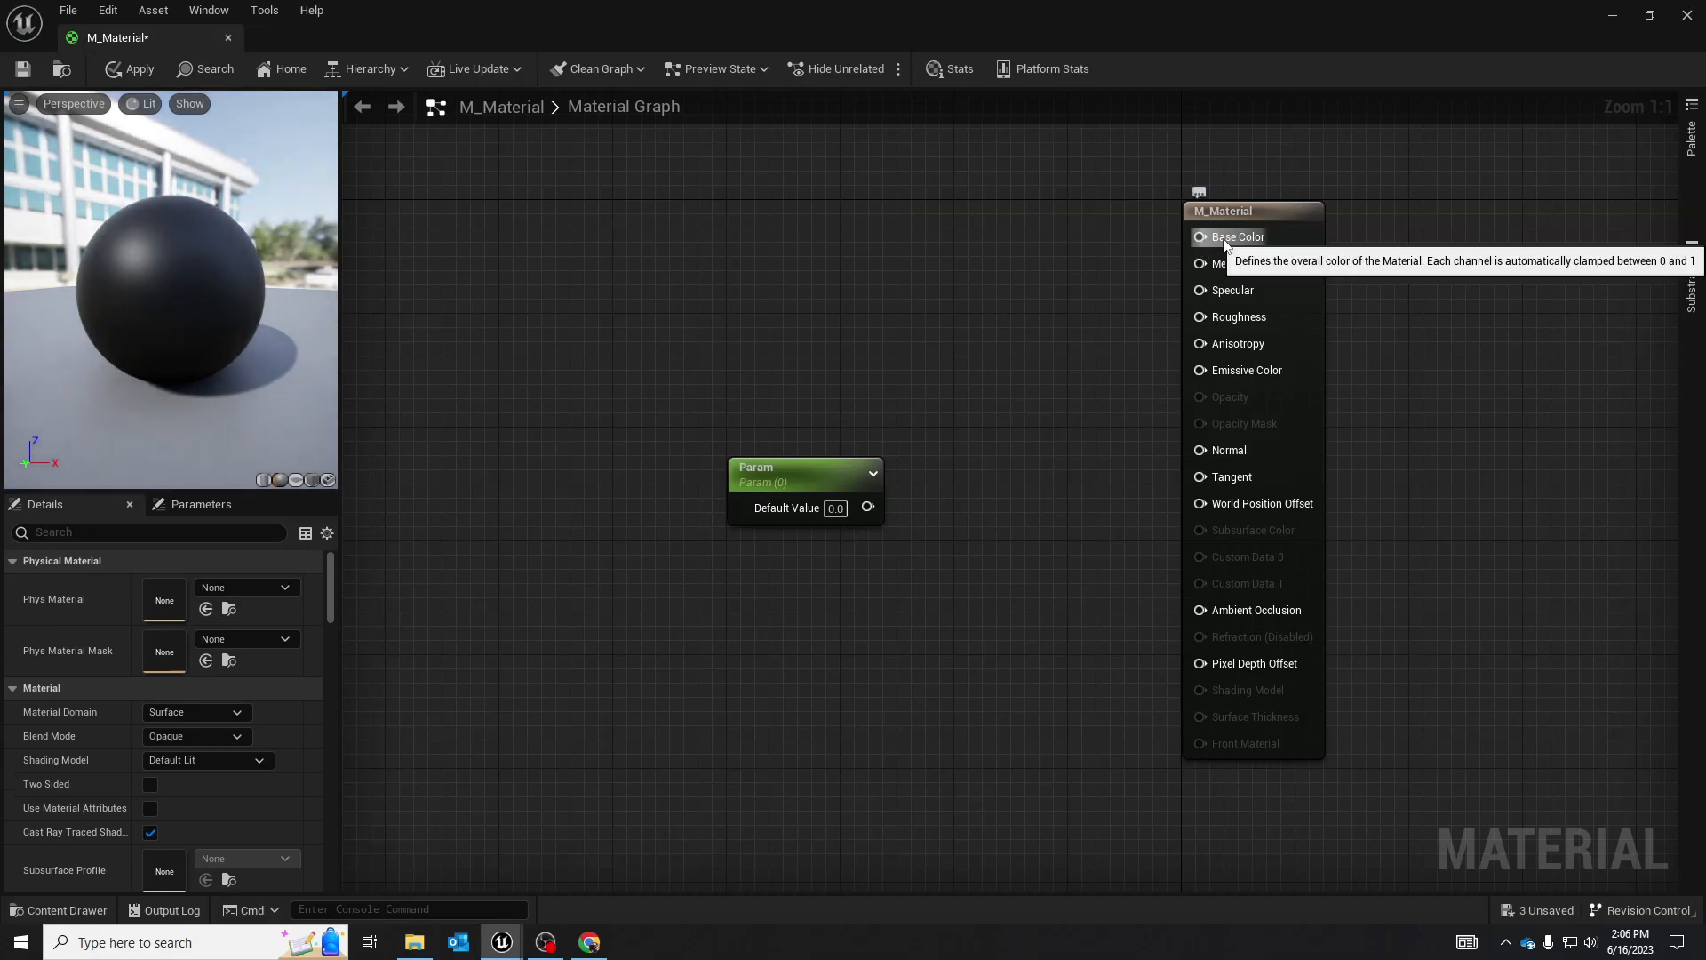
pyautogui.rightClick(1223, 238)
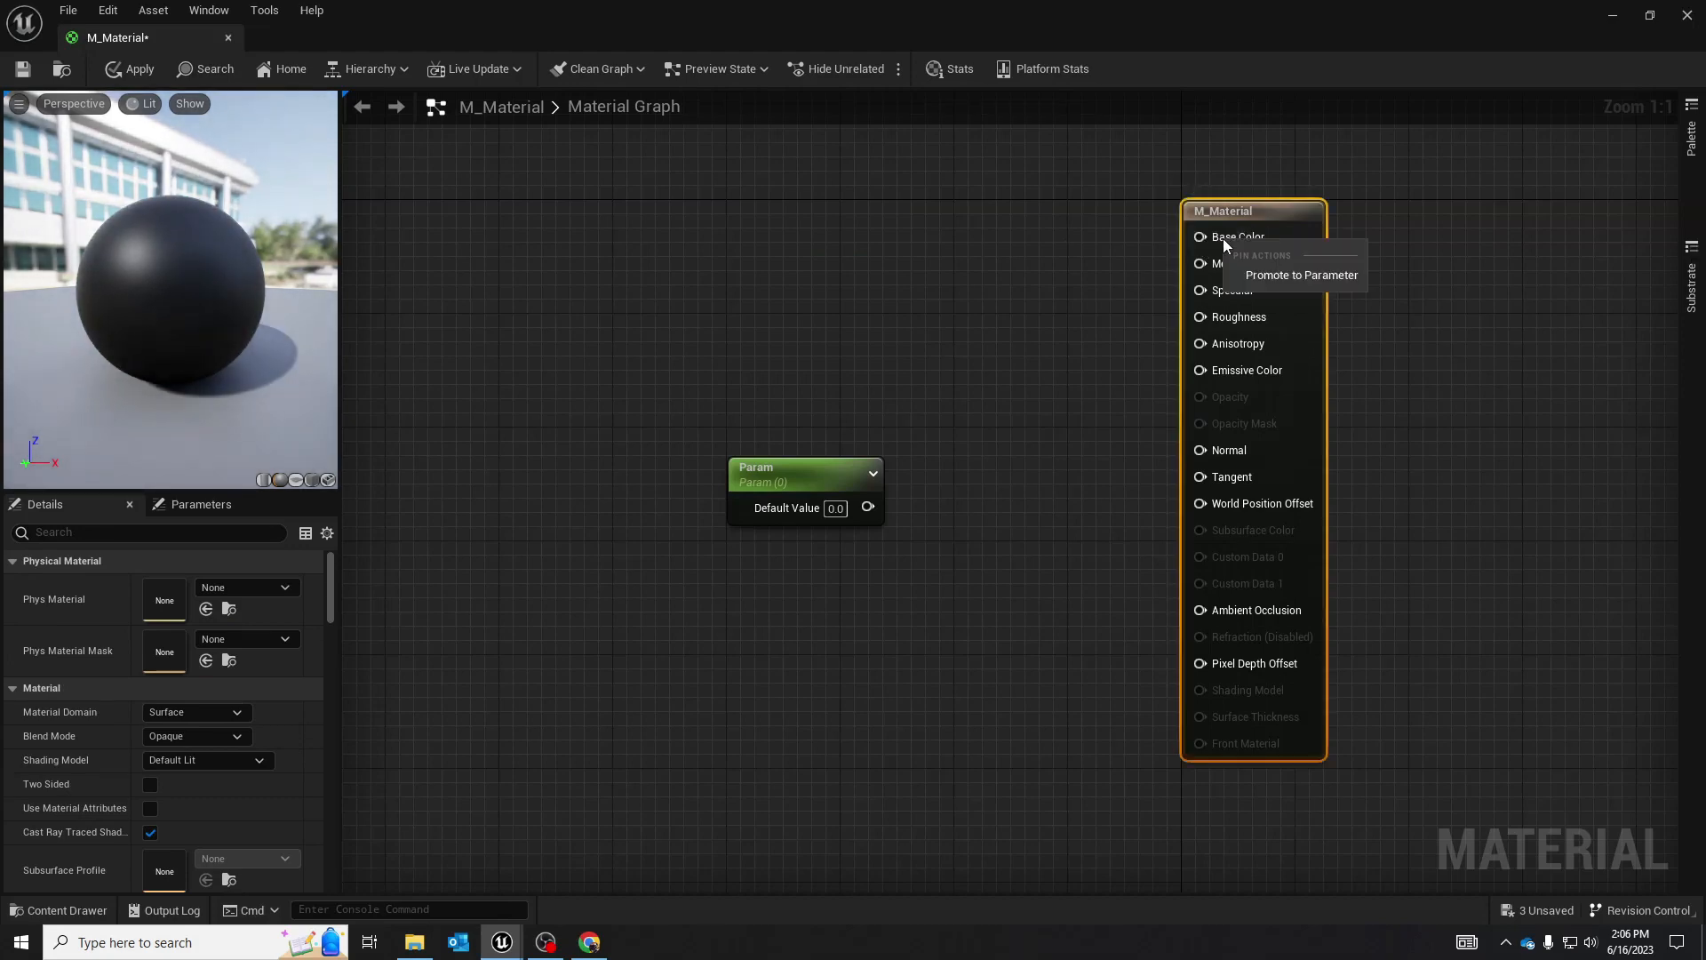
pyautogui.click(1250, 276)
pyautogui.moveTo(1155, 247); pyautogui.dragTo(803, 218)
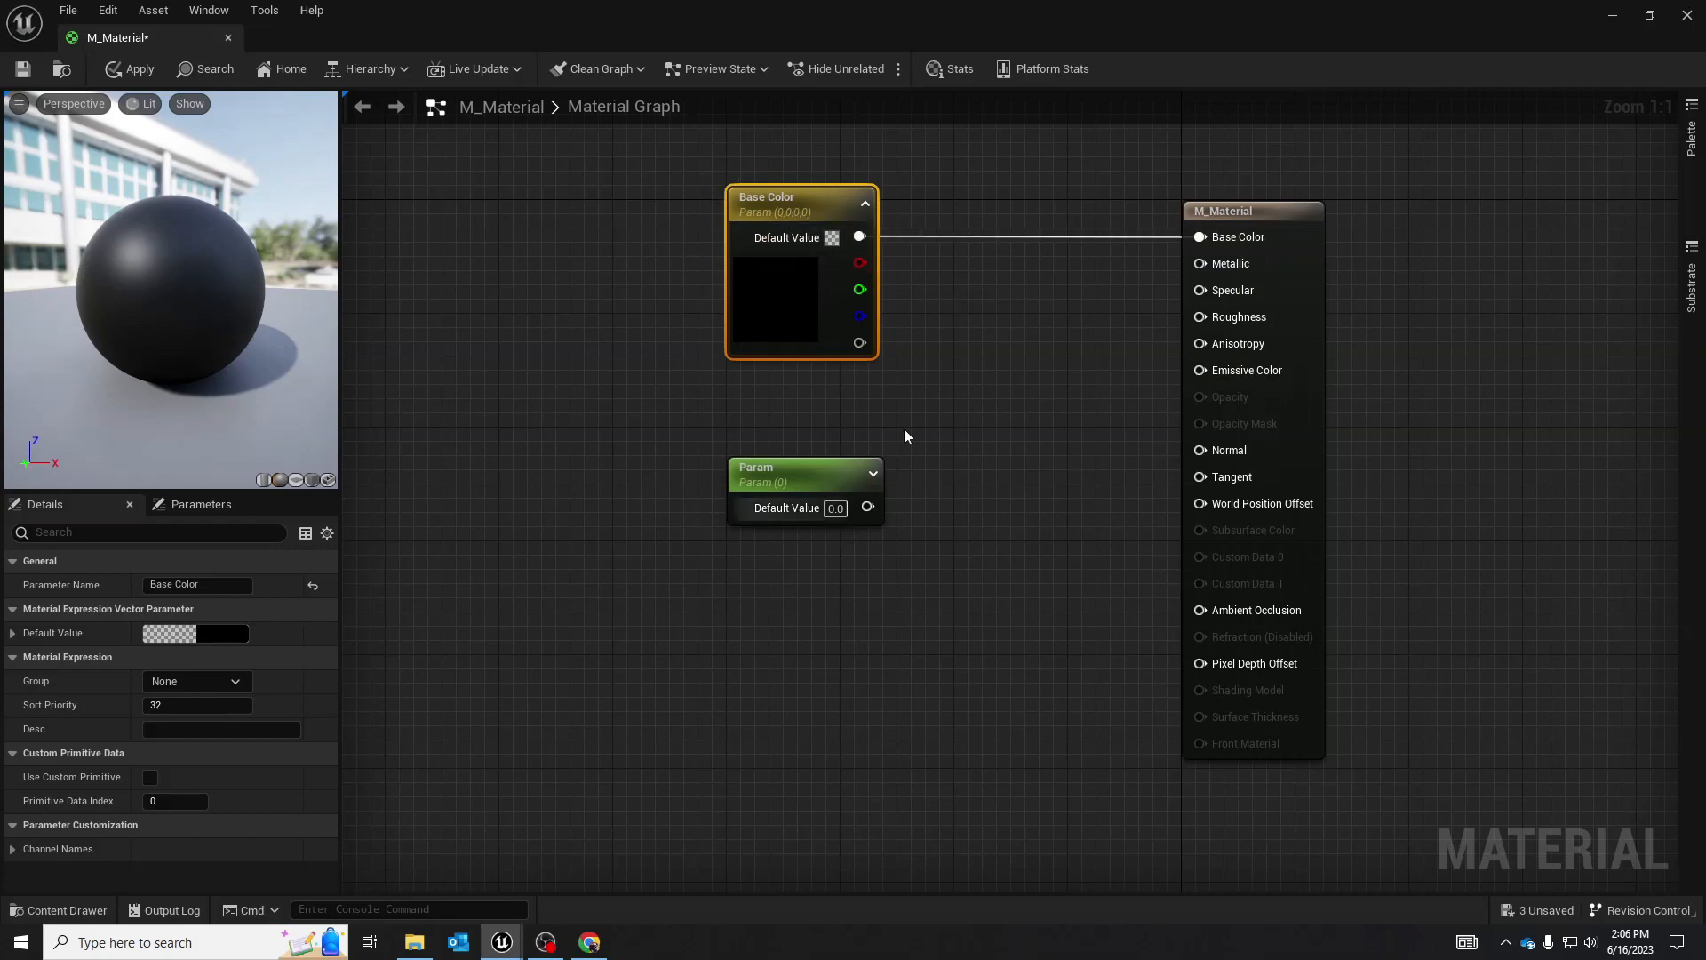
# Set the Base Color parameter's default color to bright cyan (0, 0.756, 1) at full brightness
pyautogui.doubleClick(791, 293)
pyautogui.moveTo(910, 437); pyautogui.dragTo(803, 430)
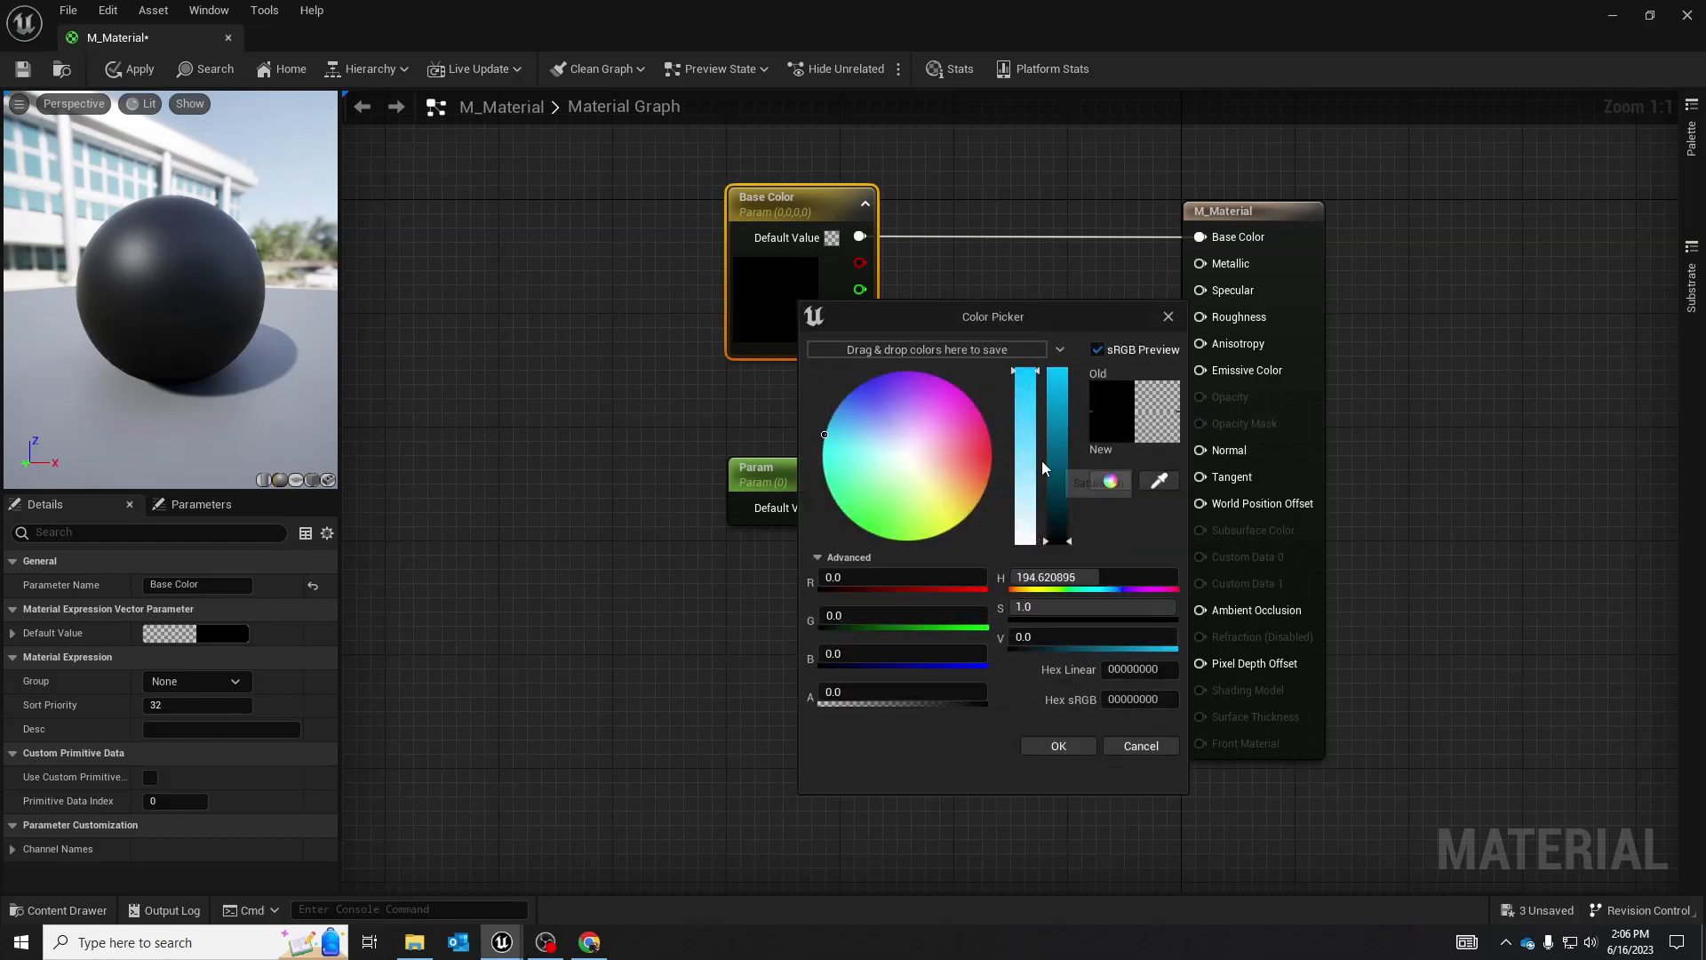
pyautogui.moveTo(1059, 544); pyautogui.dragTo(1062, 369)
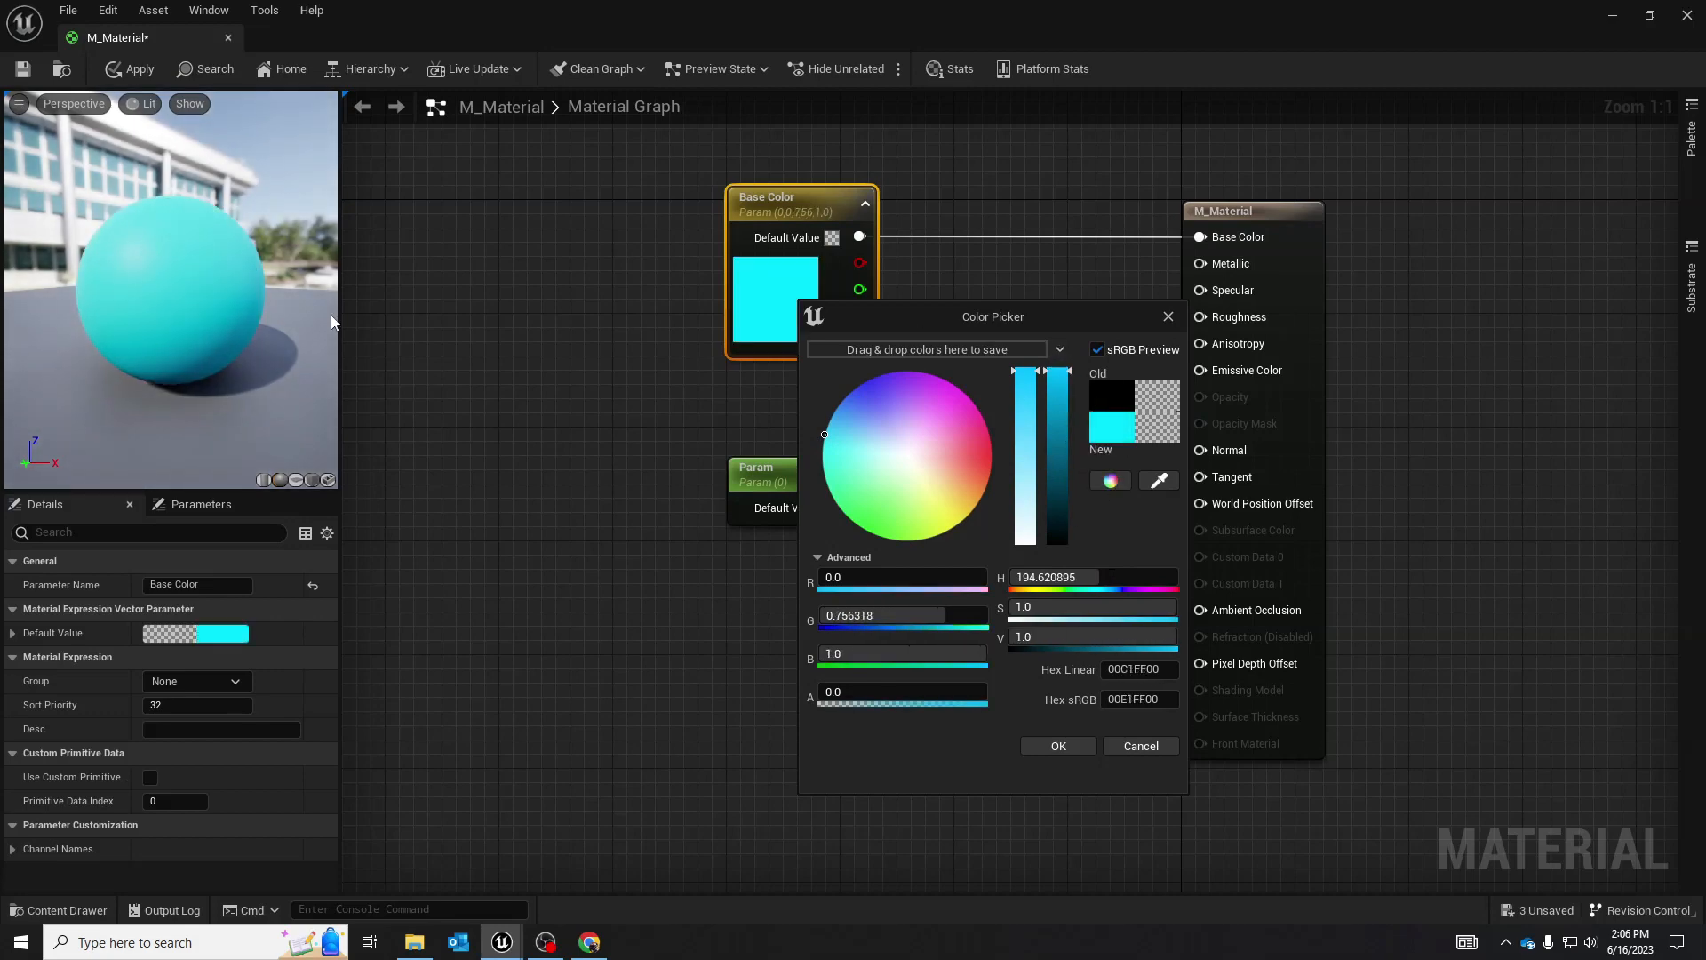
pyautogui.click(1052, 746)
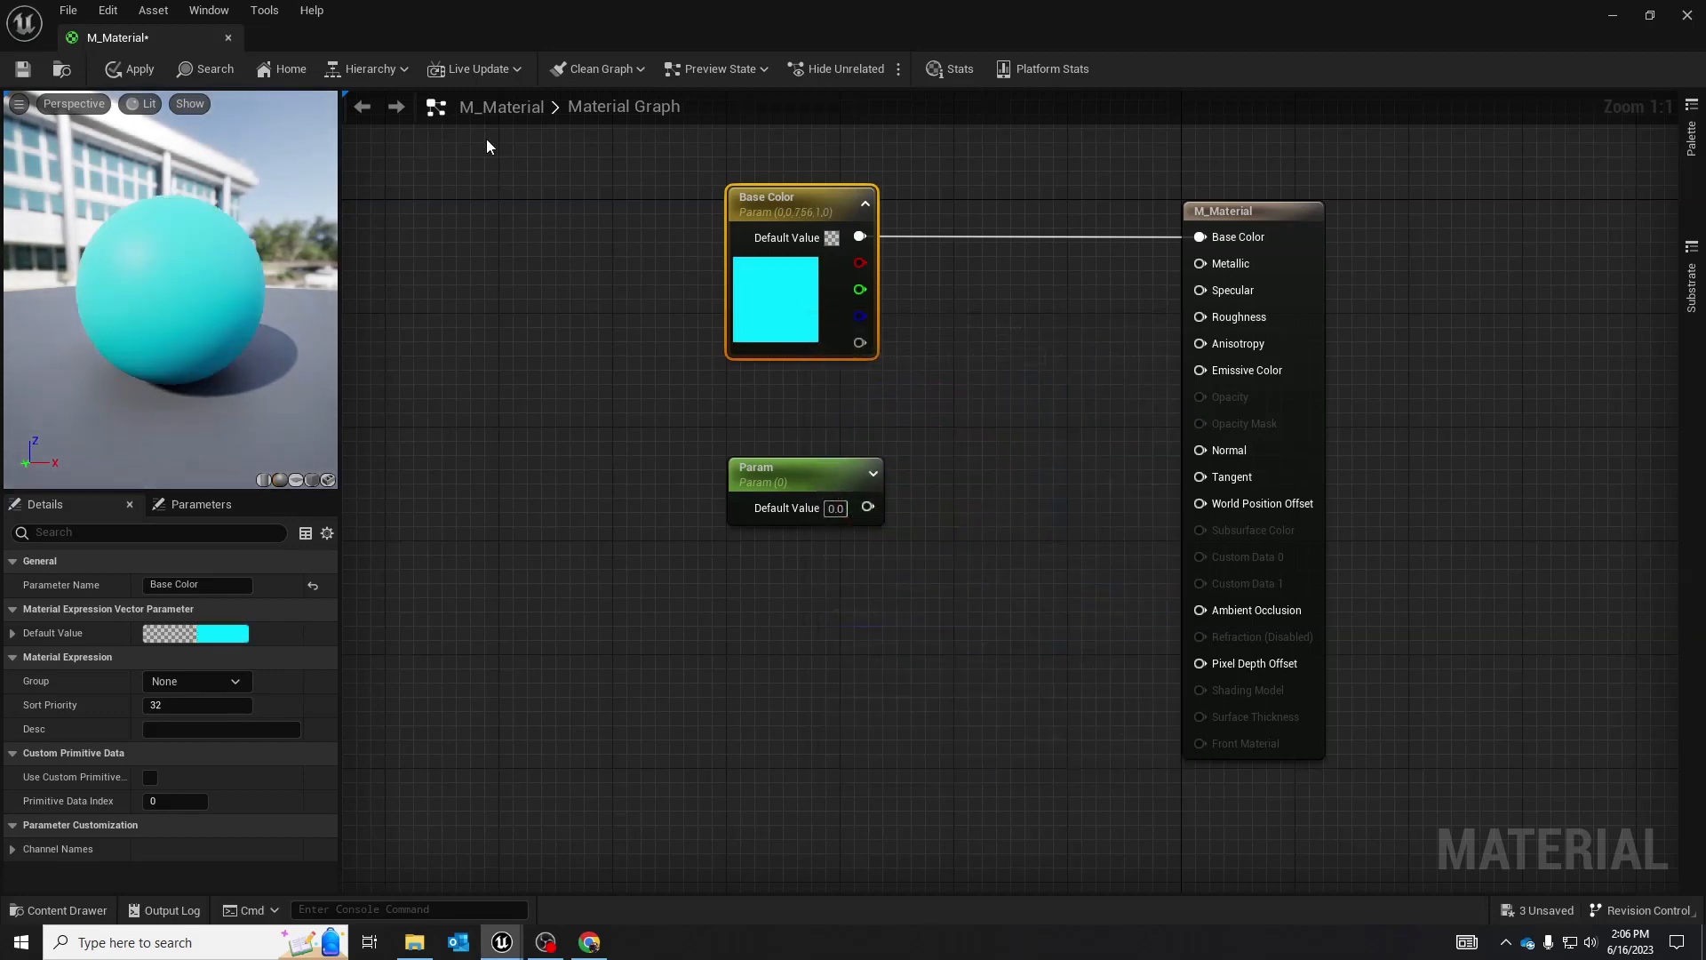
# Show the Material Editor beside the level viewport, and apply and save the M_Material changes while checking the preview mesh
pyautogui.moveTo(599, 23); pyautogui.dragTo(1261, 24)
pyautogui.press('f')
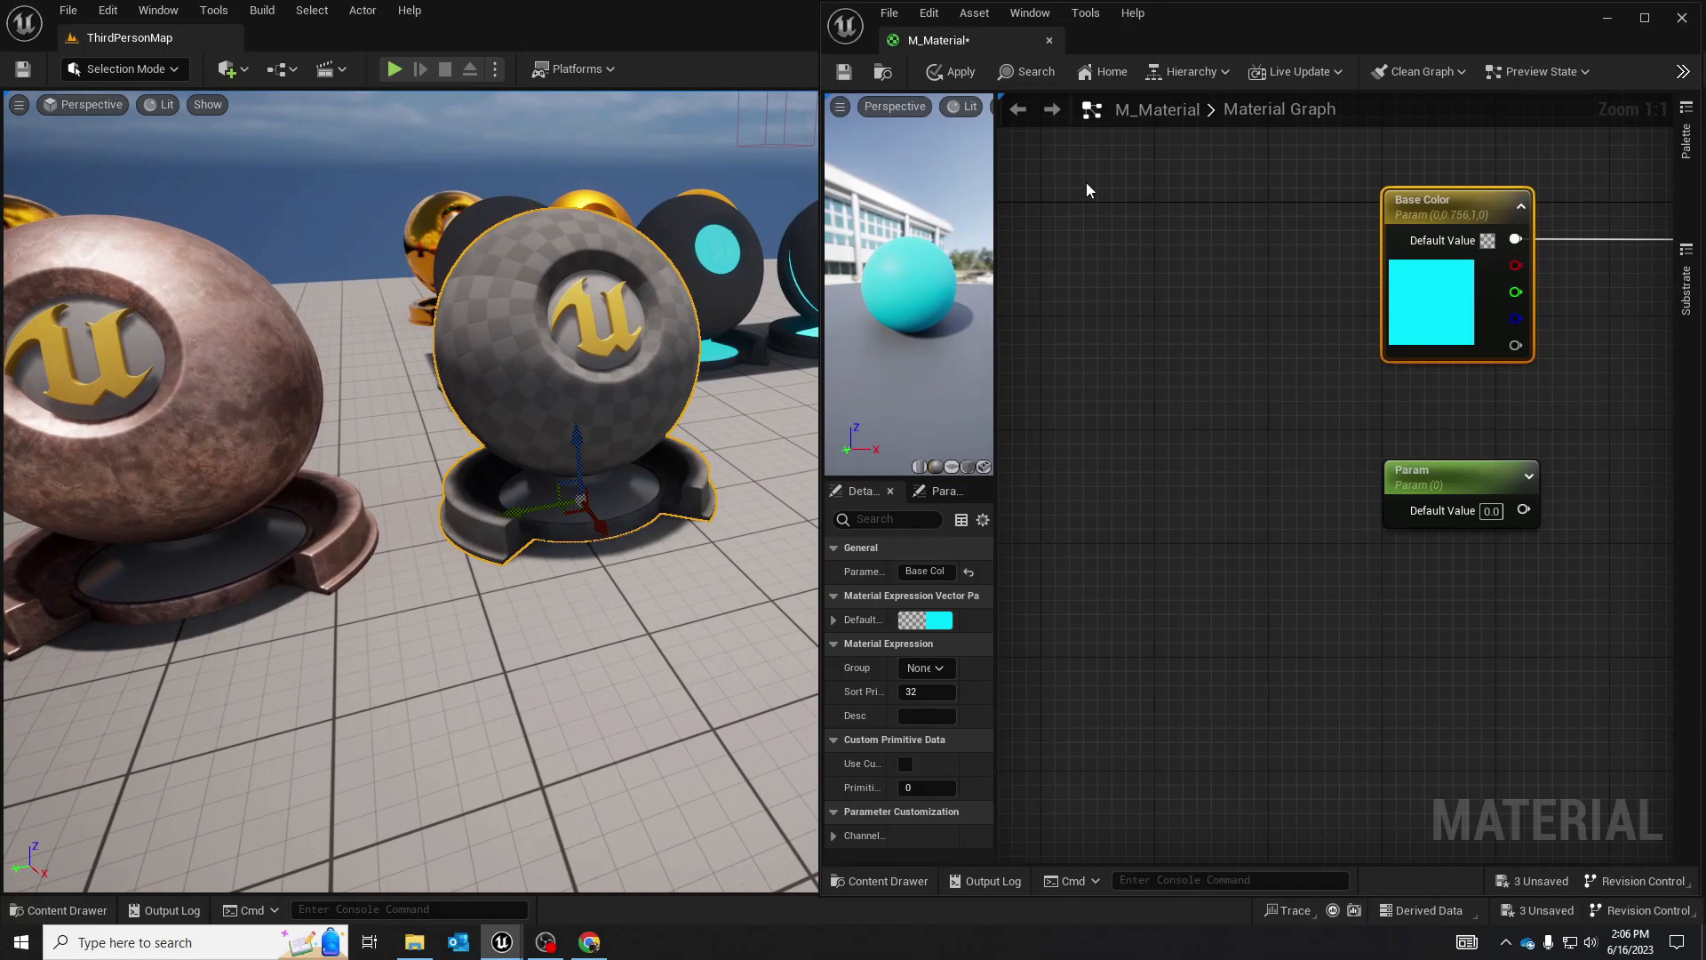
pyautogui.click(951, 73)
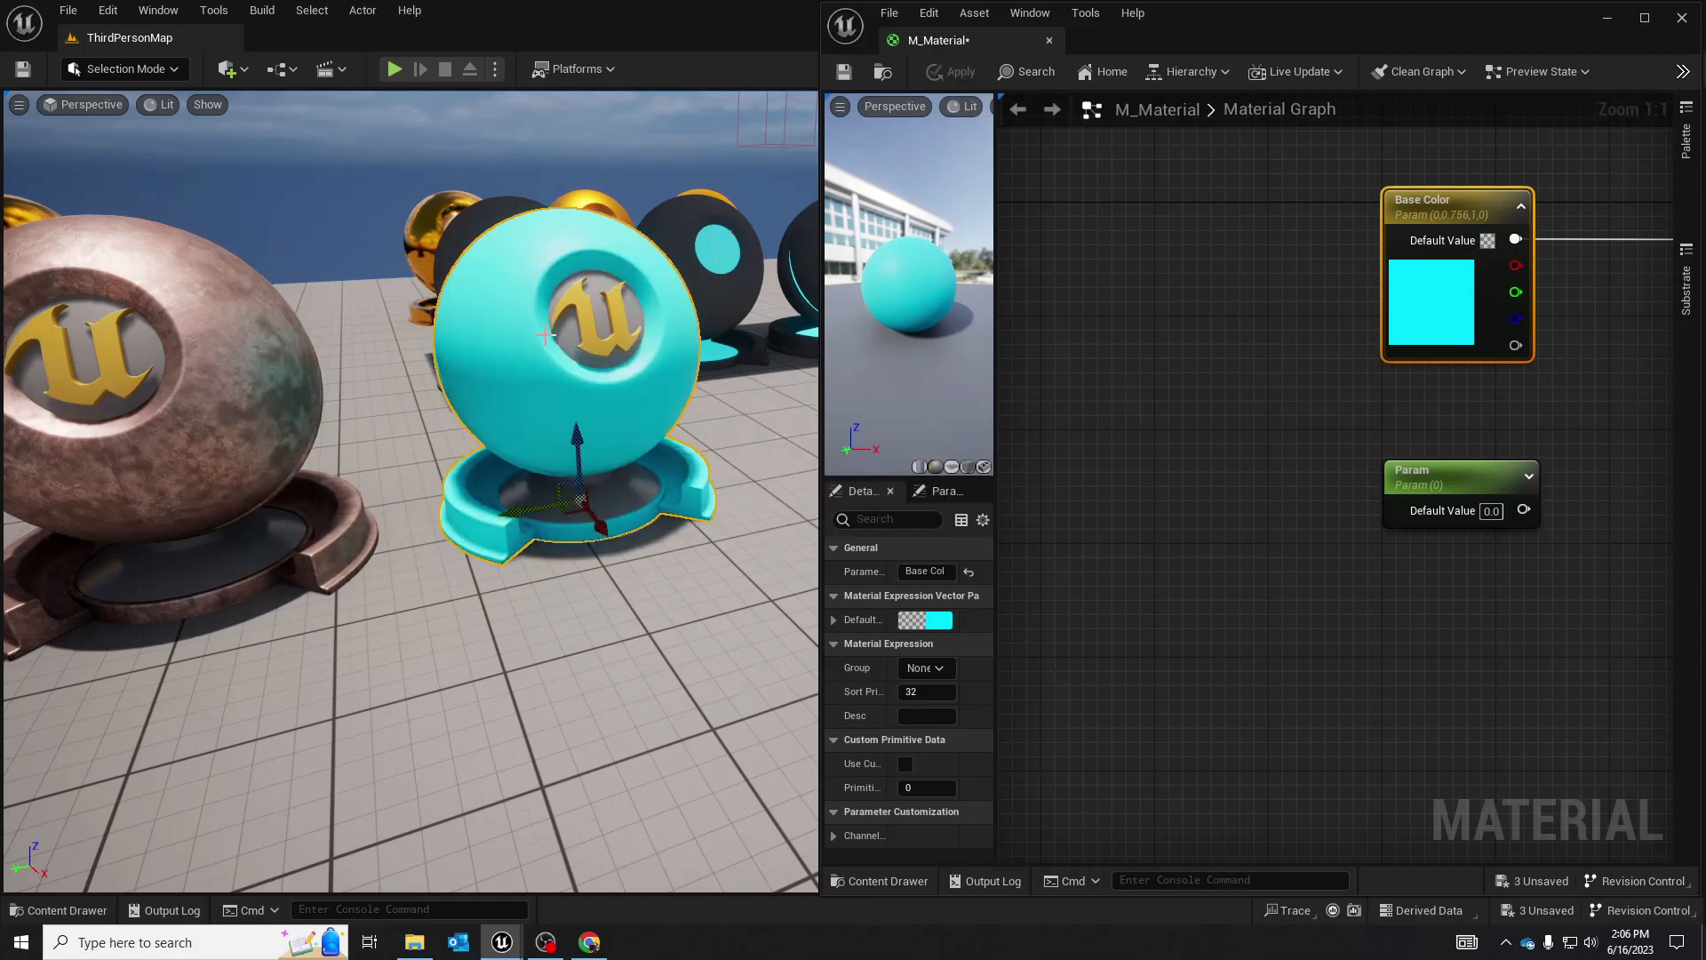
pyautogui.moveTo(589, 341); pyautogui.dragTo(517, 326, button='right')
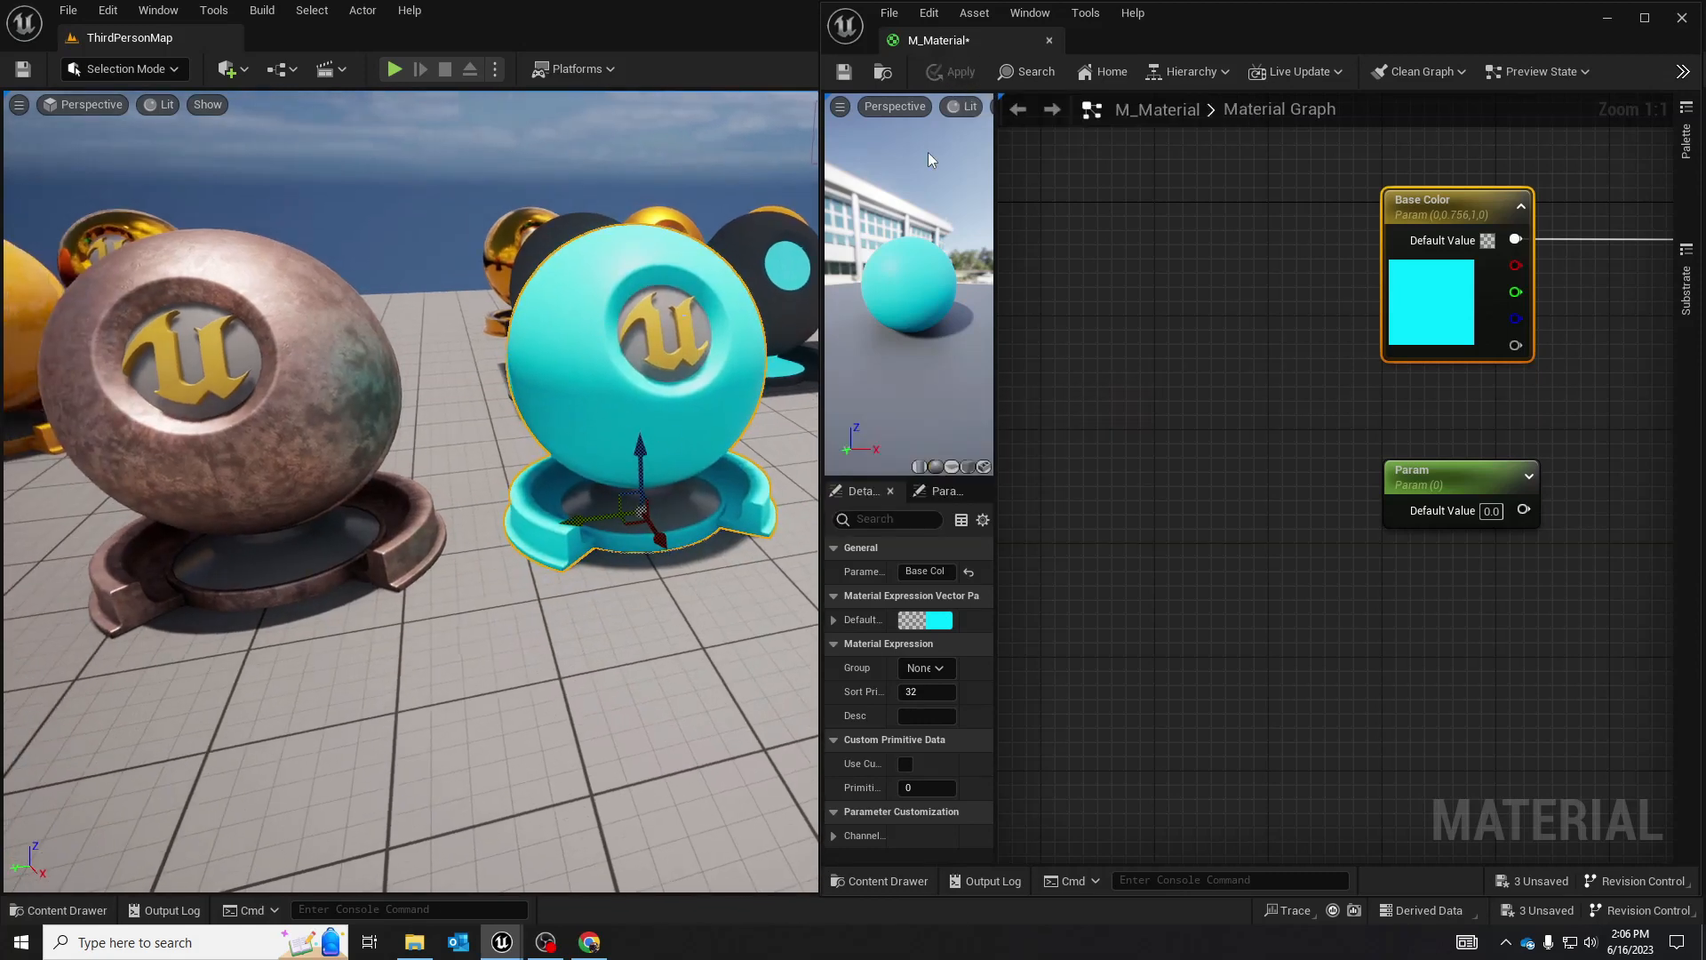
pyautogui.click(846, 79)
pyautogui.click(1640, 22)
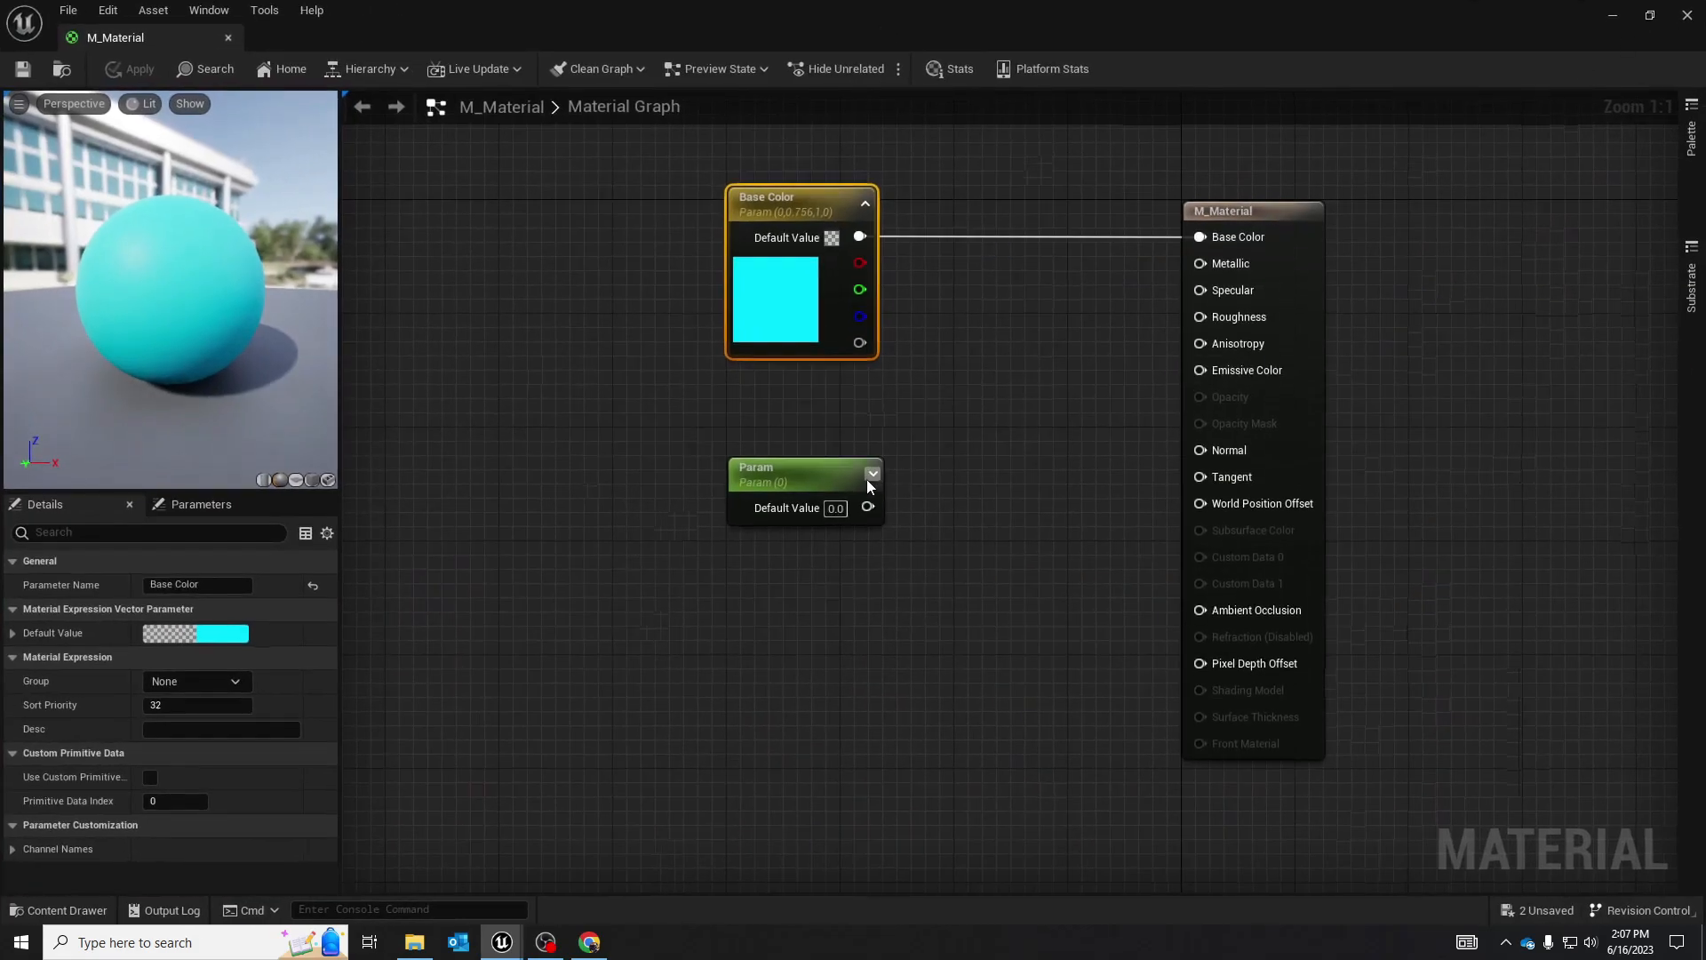
# Move the scalar parameter node closer beneath the Base Color node and connect its output to Metallic
pyautogui.moveTo(814, 469); pyautogui.dragTo(814, 440)
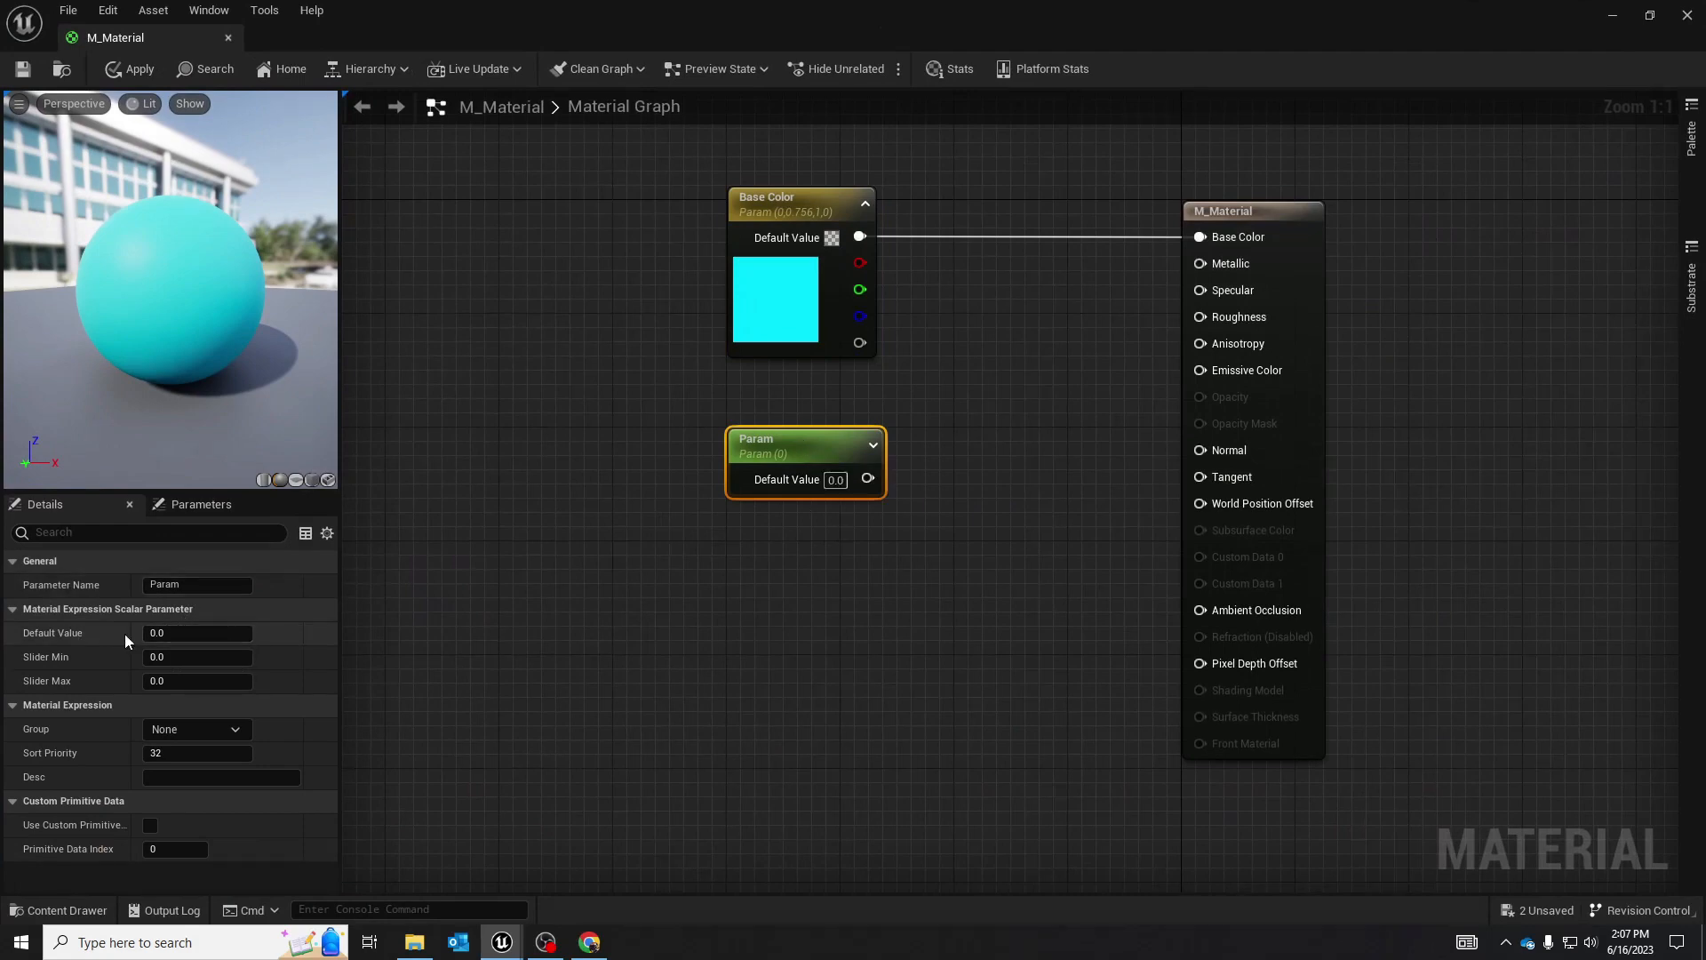
pyautogui.click(200, 632)
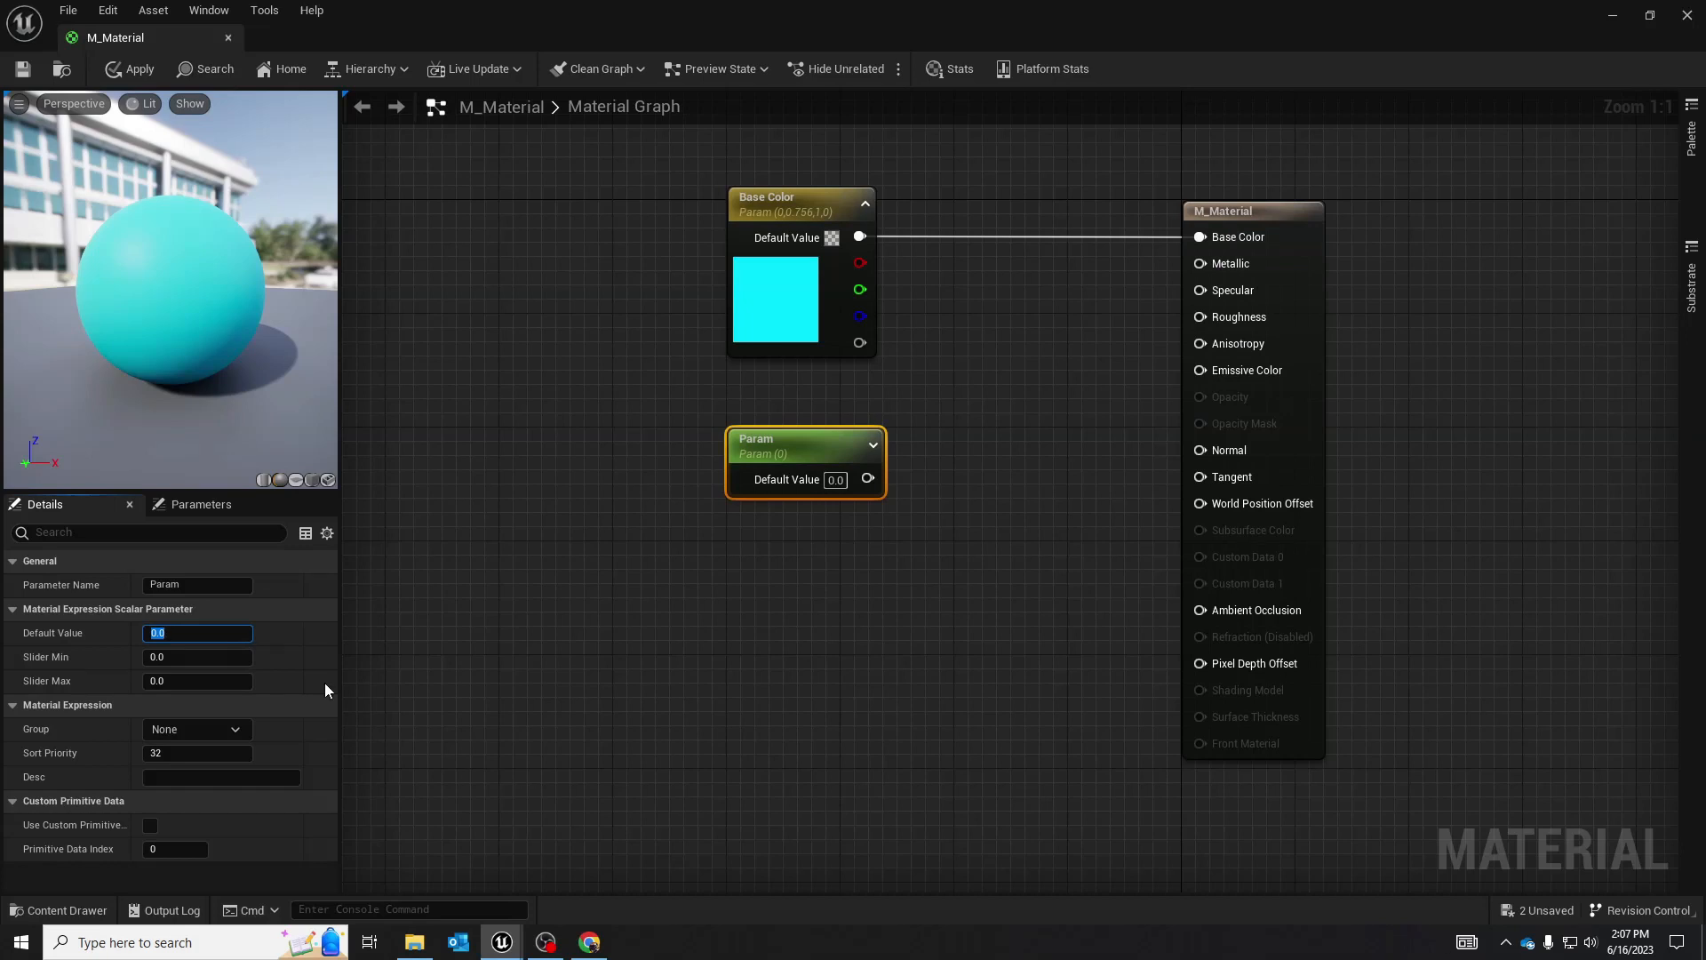
pyautogui.click(429, 620)
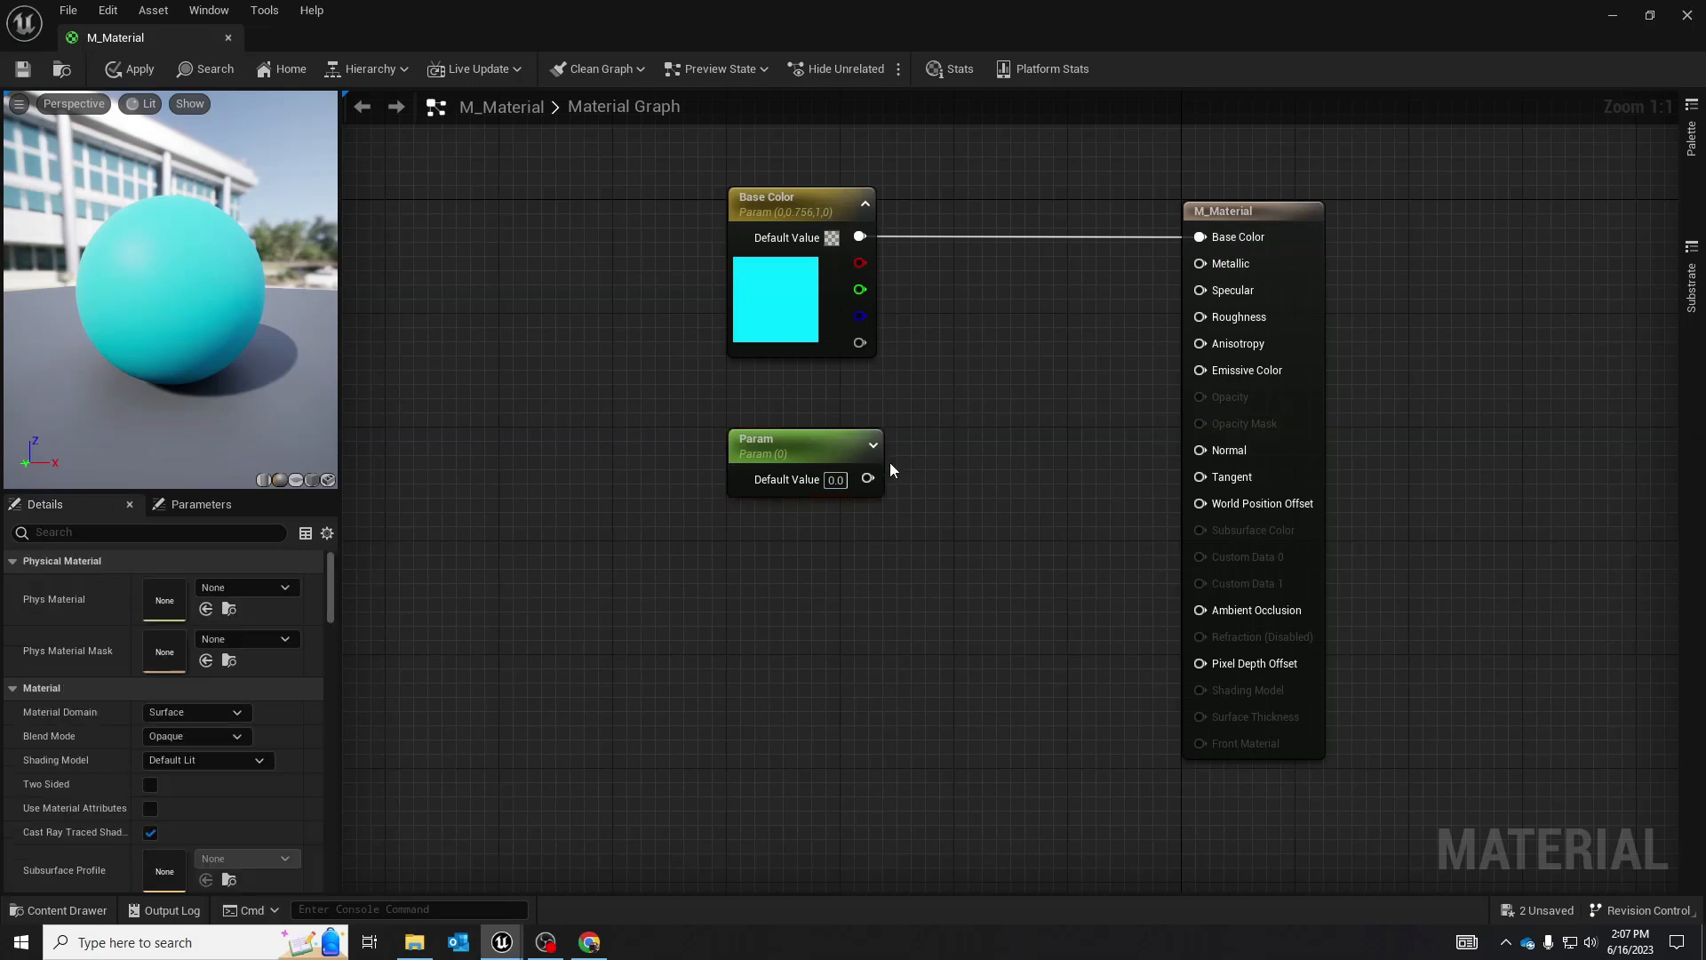
pyautogui.moveTo(869, 479); pyautogui.dragTo(1207, 260)
pyautogui.moveTo(139, 285)
pyautogui.mouseDown()
pyautogui.moveTo(187, 287)
pyautogui.moveTo(133, 284)
pyautogui.mouseUp()
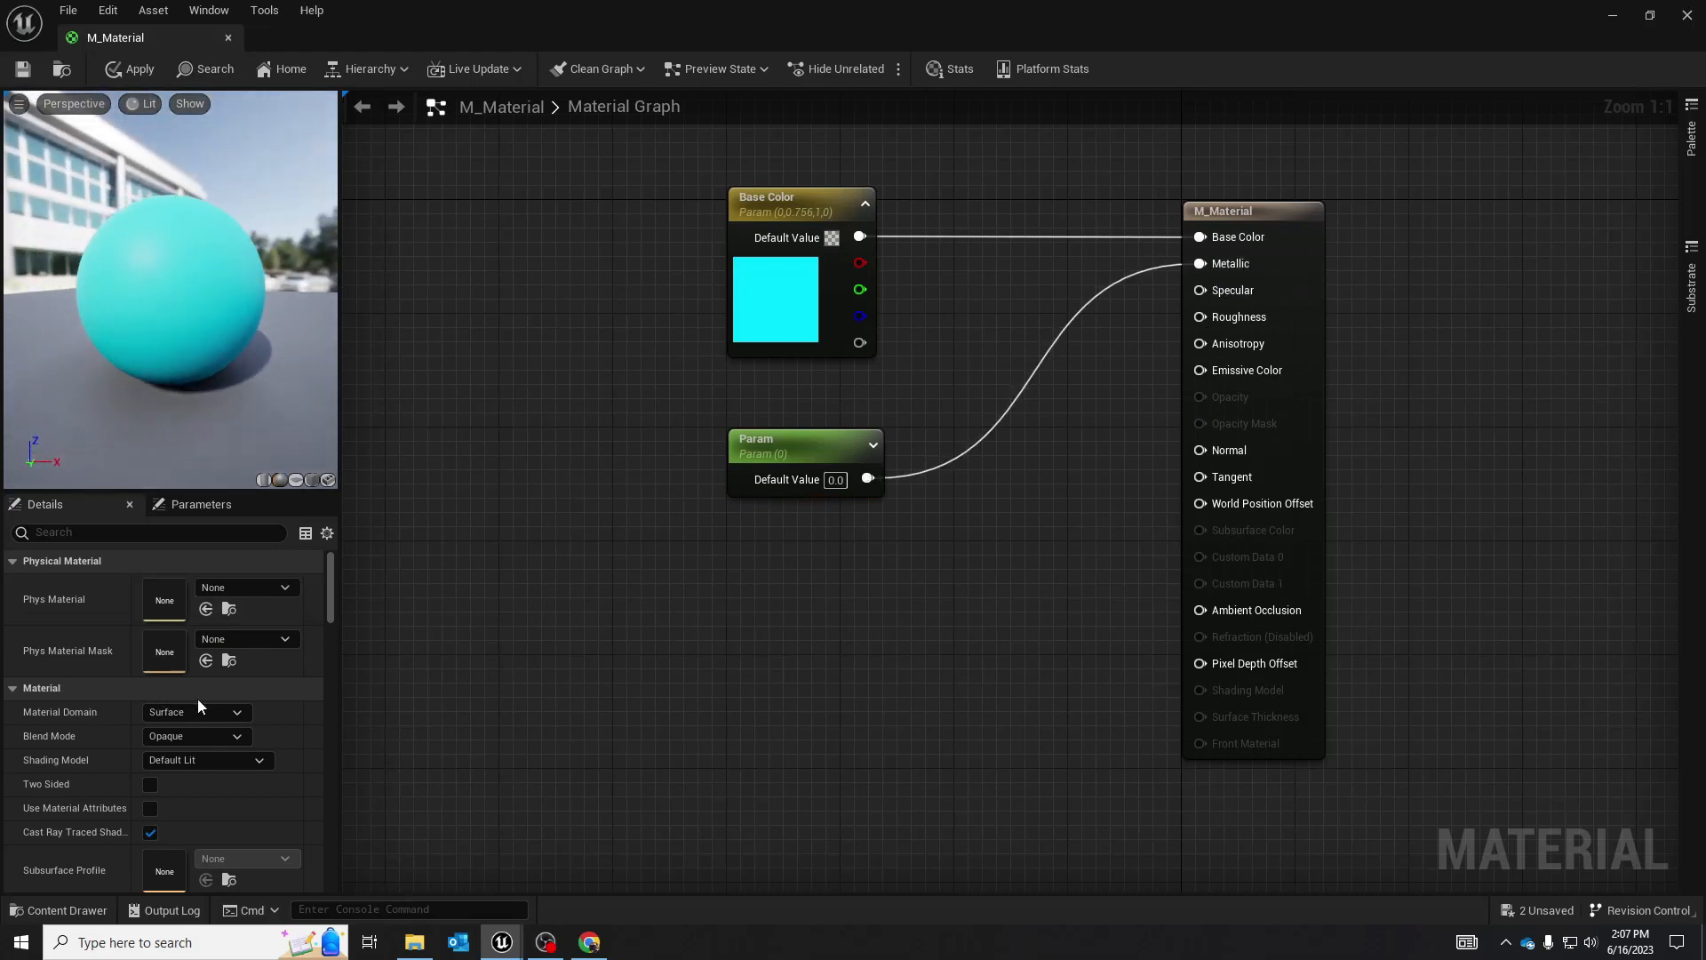
# Set the default value of the scalar parameter feeding Metallic to 1
pyautogui.click(841, 448)
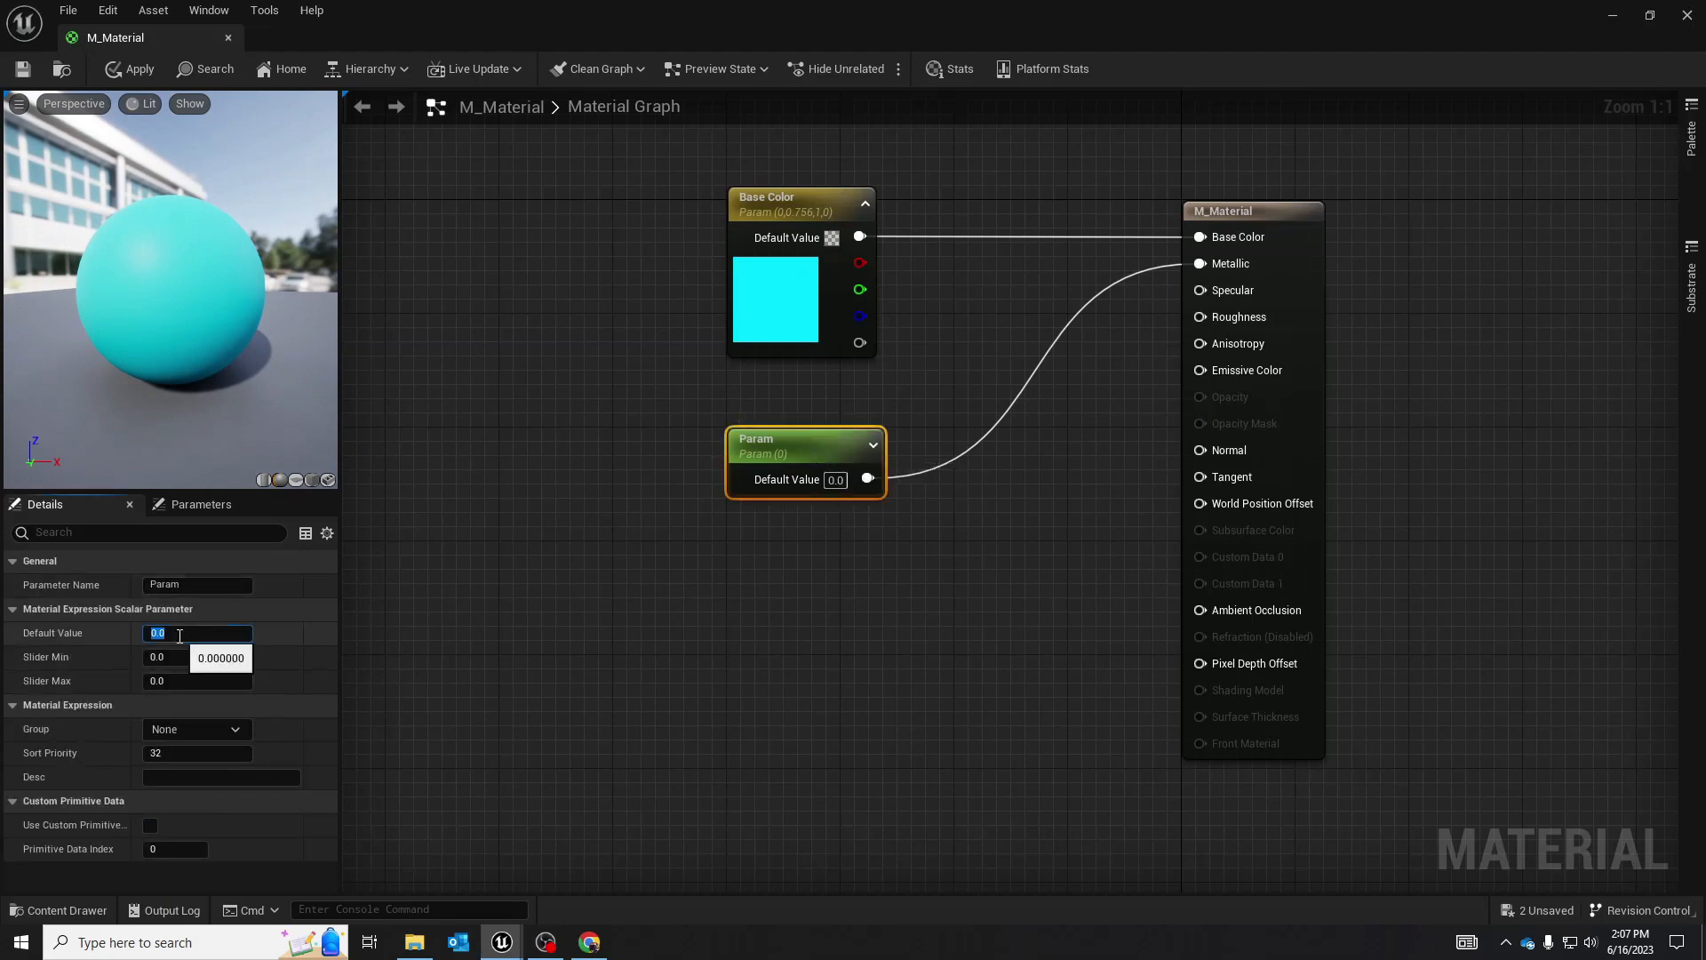
pyautogui.click(191, 633)
pyautogui.write('1')
pyautogui.click(476, 594)
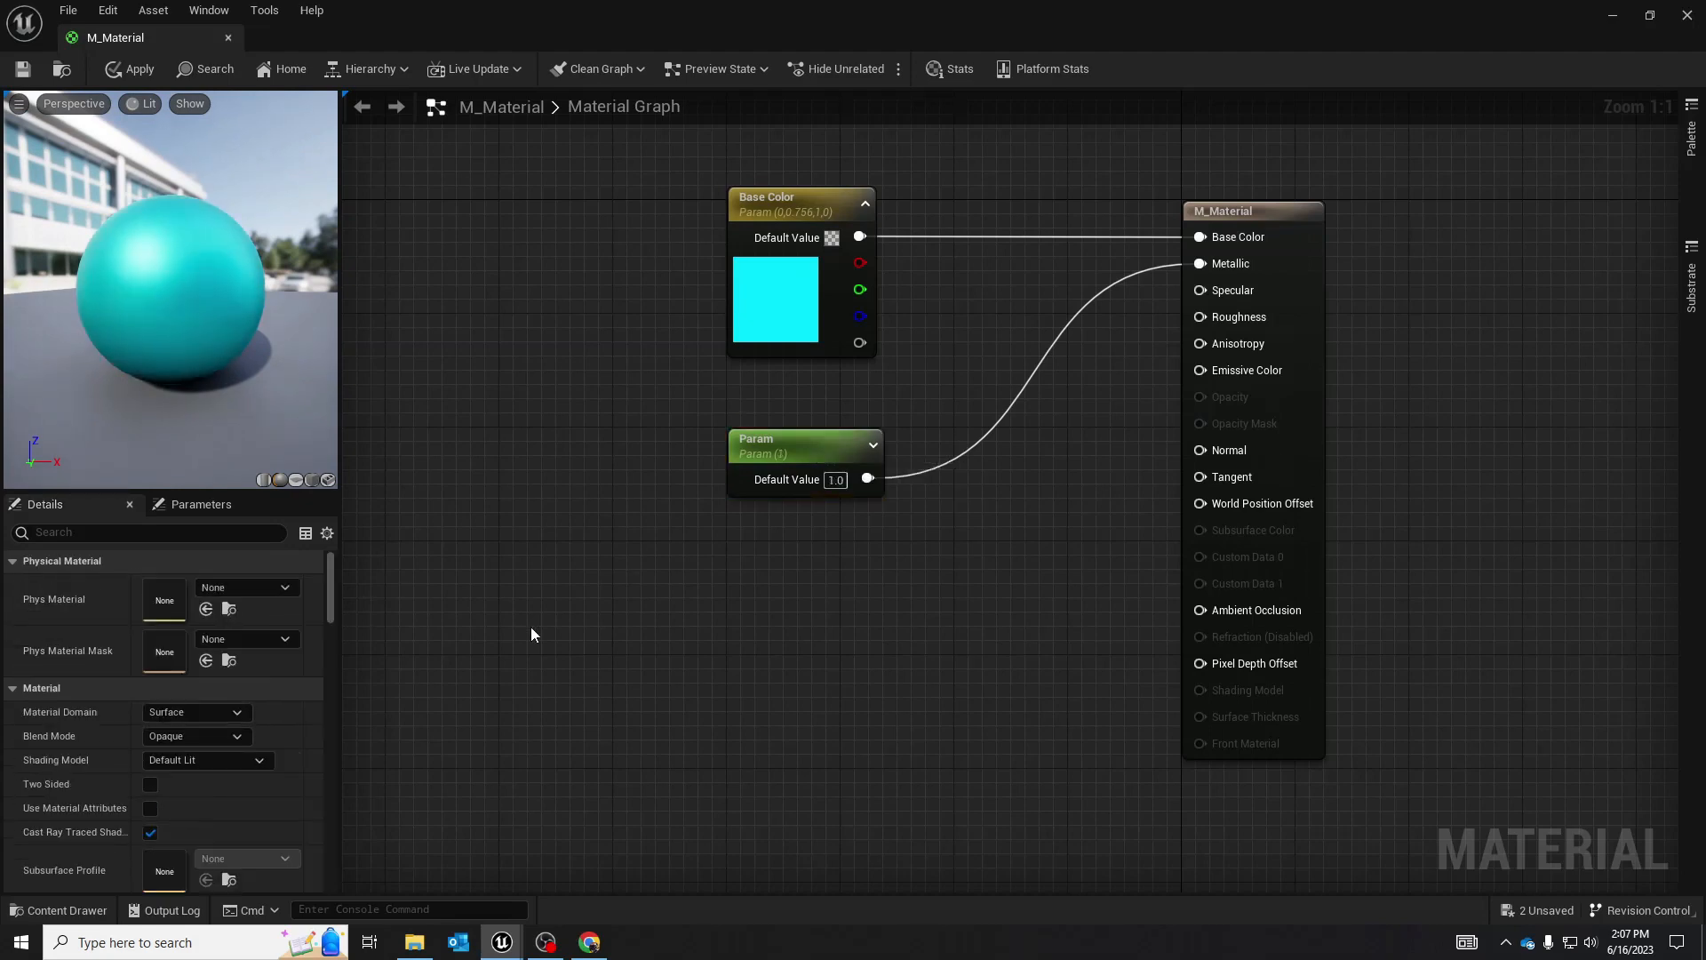
# Set the default value of the scalar parameter feeding Metallic to 0.005
pyautogui.click(767, 439)
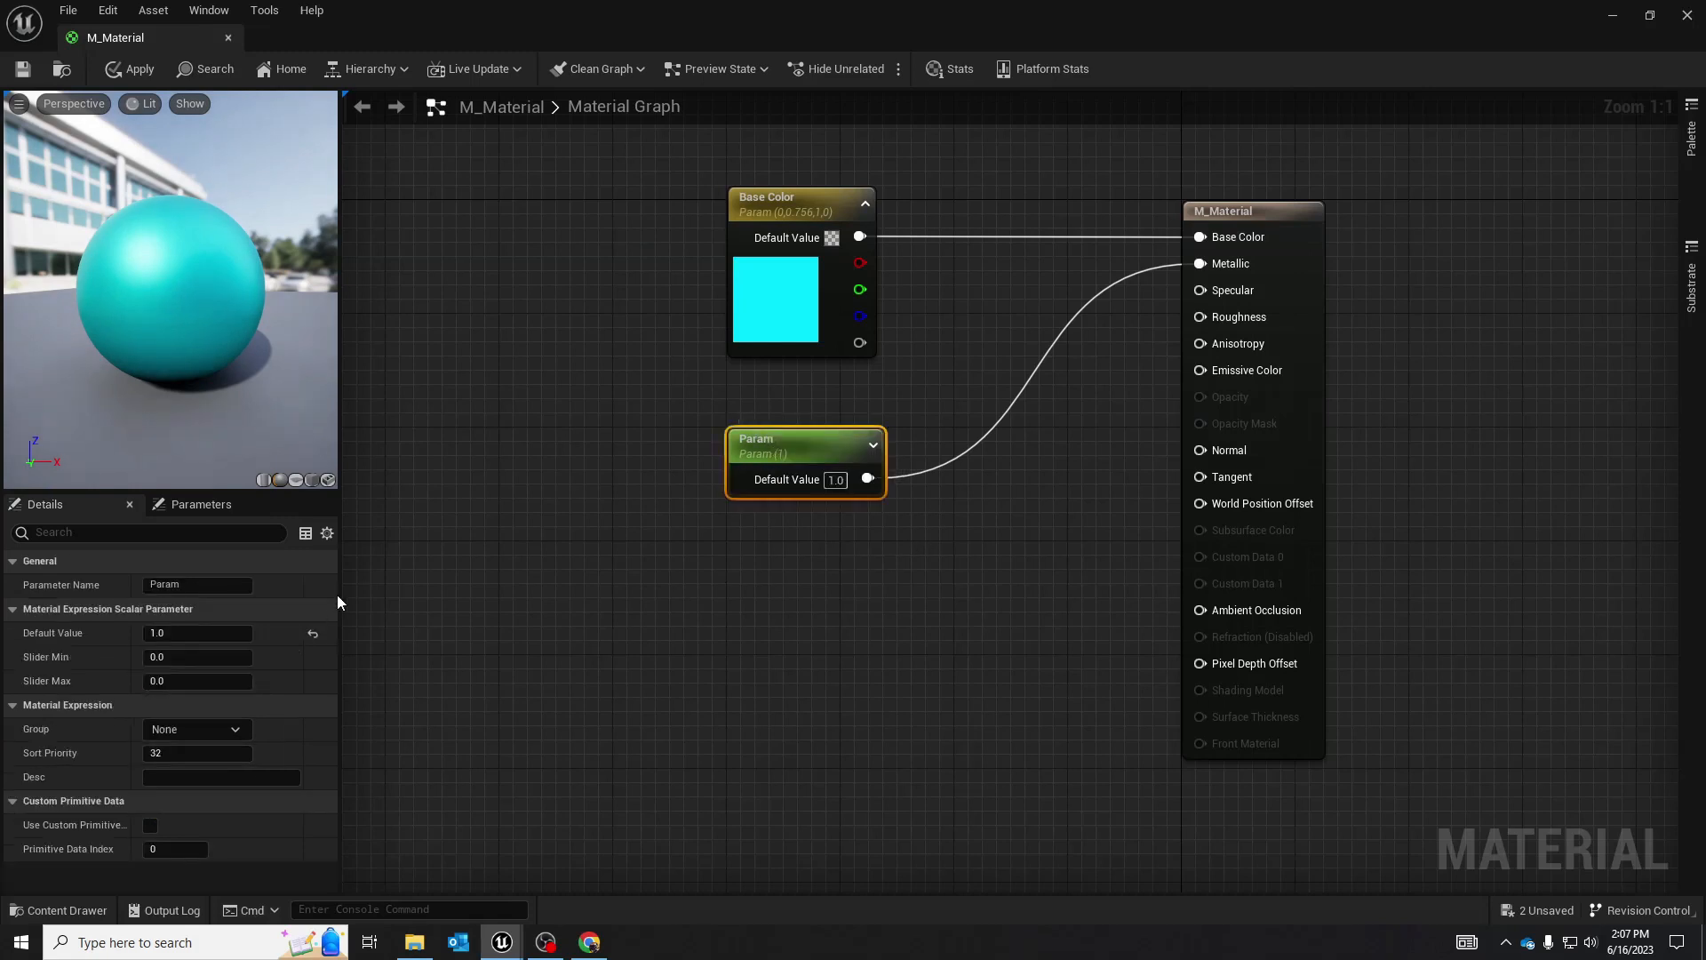
pyautogui.click(183, 635)
pyautogui.write('.')
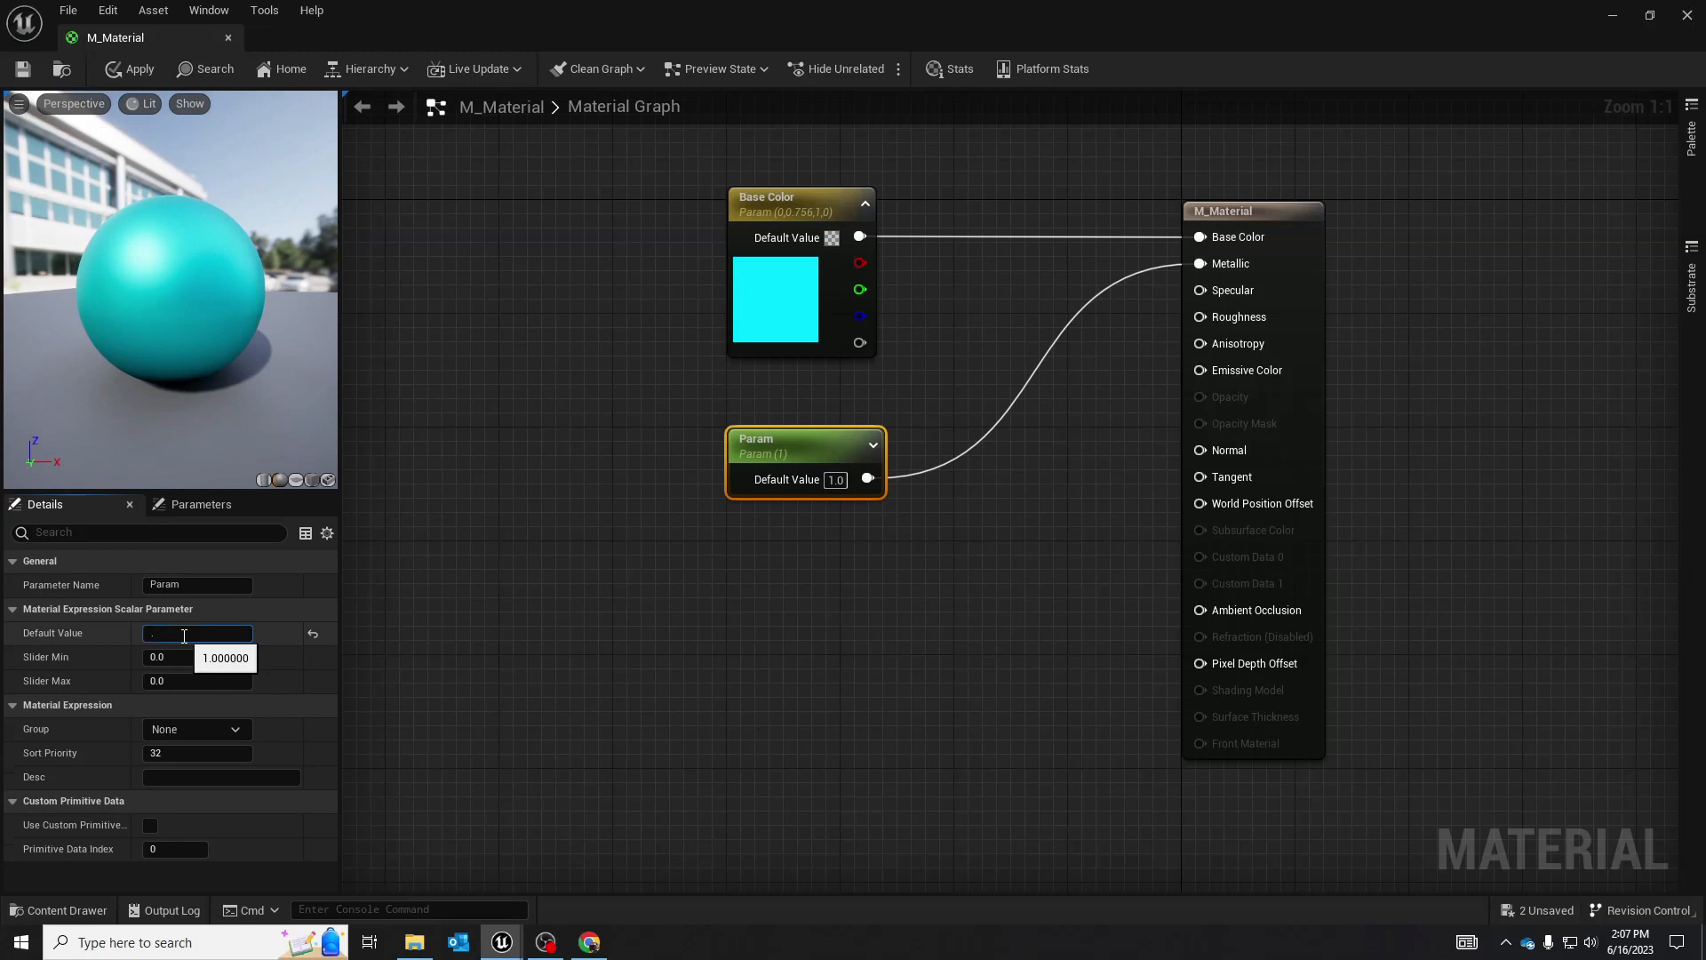
pyautogui.write('5')
pyautogui.click(488, 569)
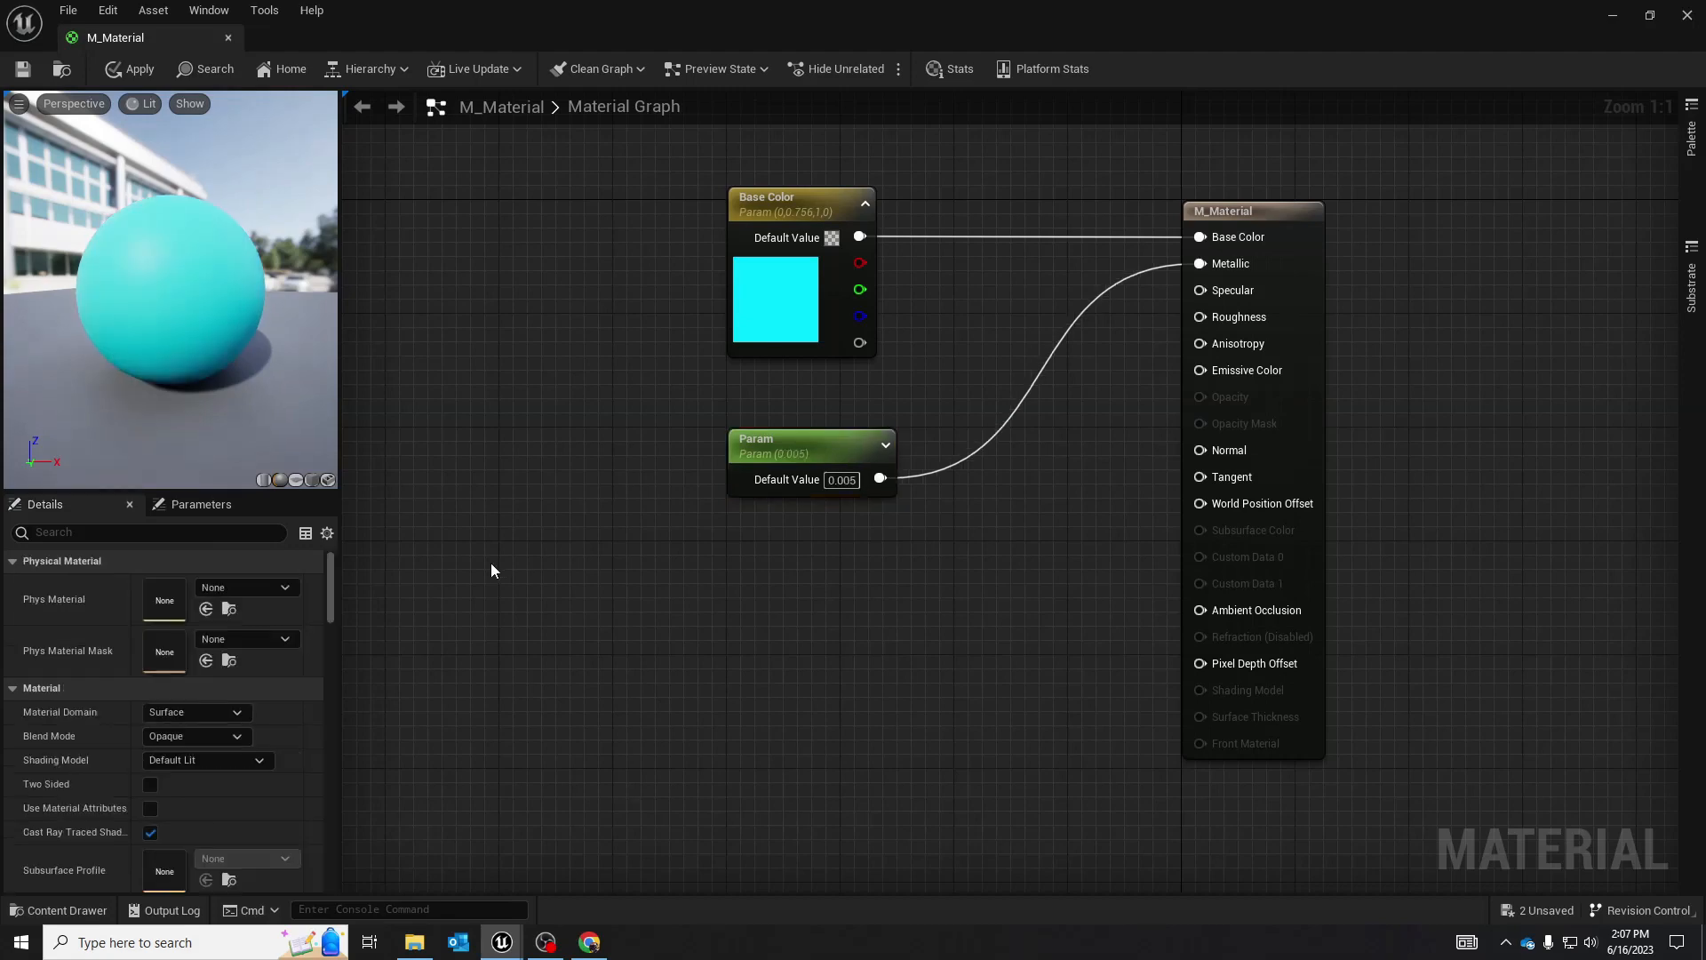
# Delete the generic scalar parameter and promote the Metallic input to a parameter, placing its node below Base Color
pyautogui.click(861, 440)
pyautogui.press('Delete')
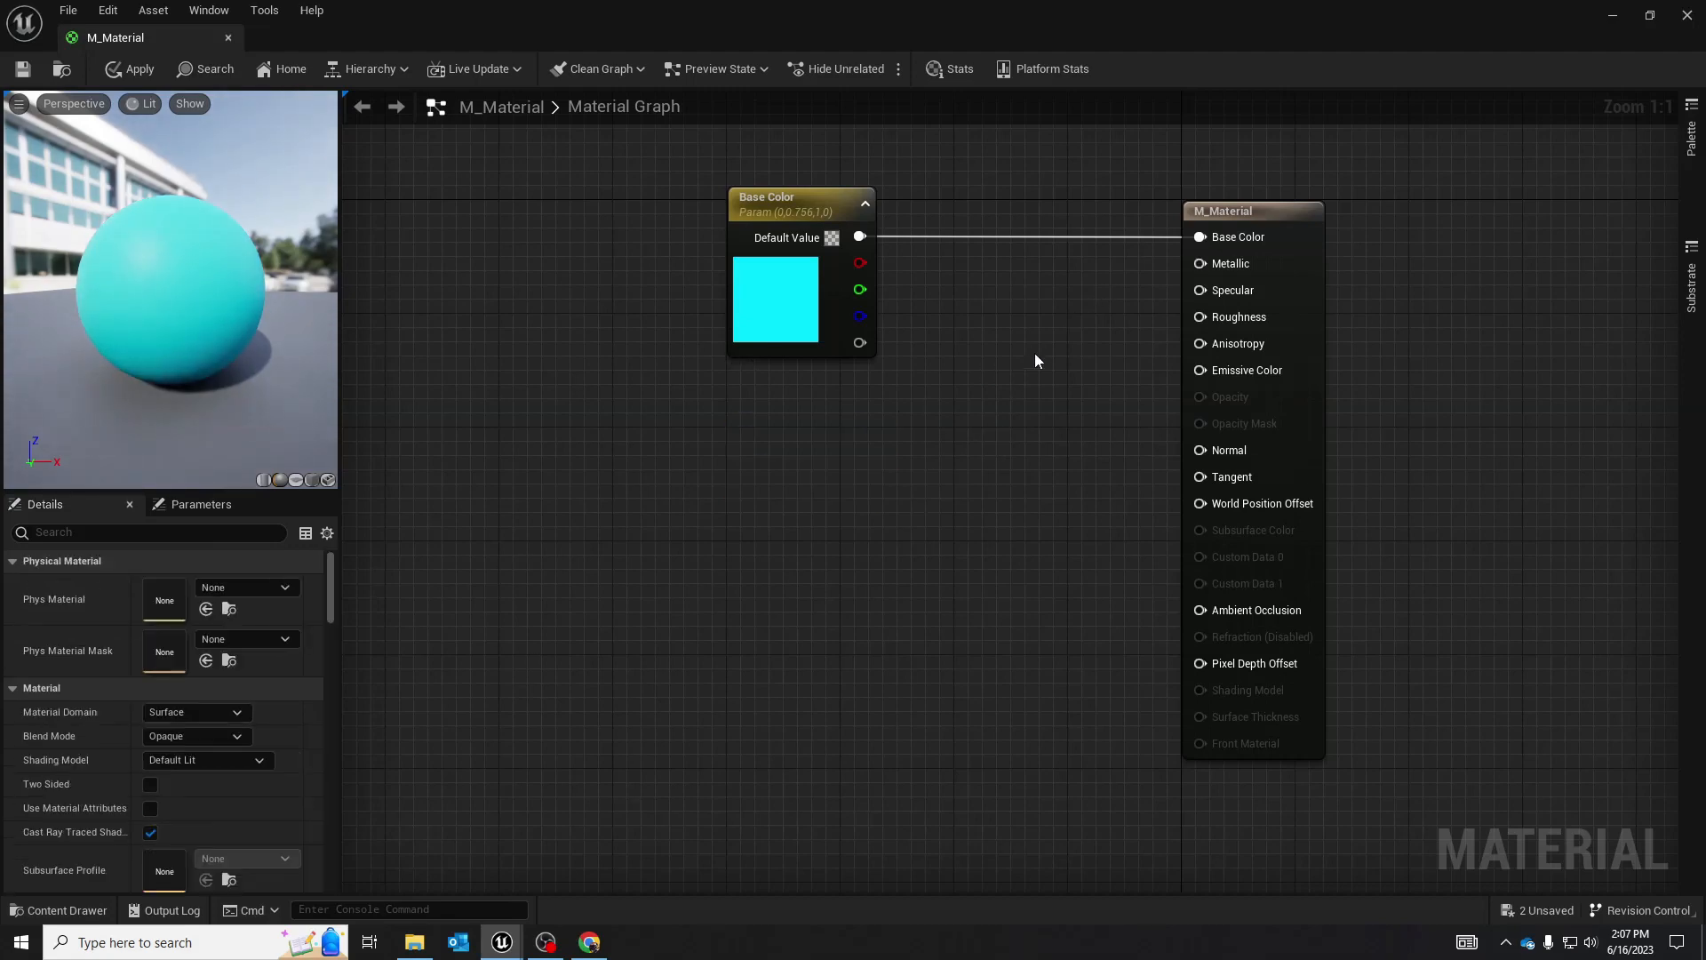
pyautogui.click(1200, 263)
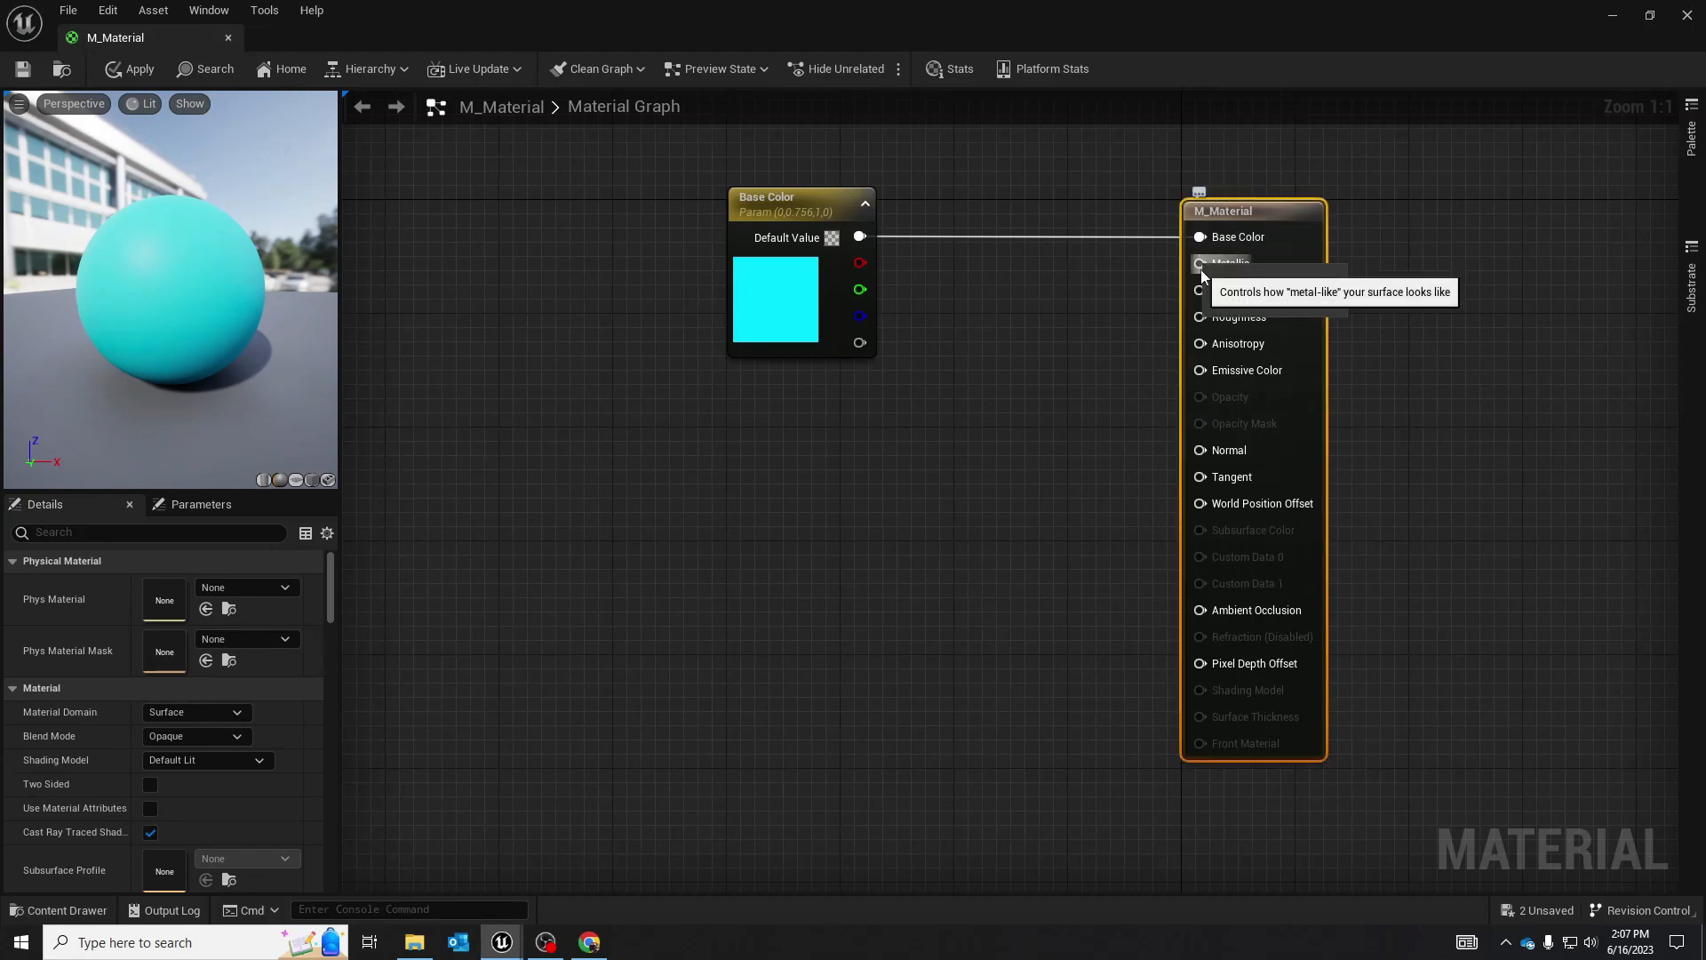
pyautogui.rightClick(1201, 265)
pyautogui.click(1241, 302)
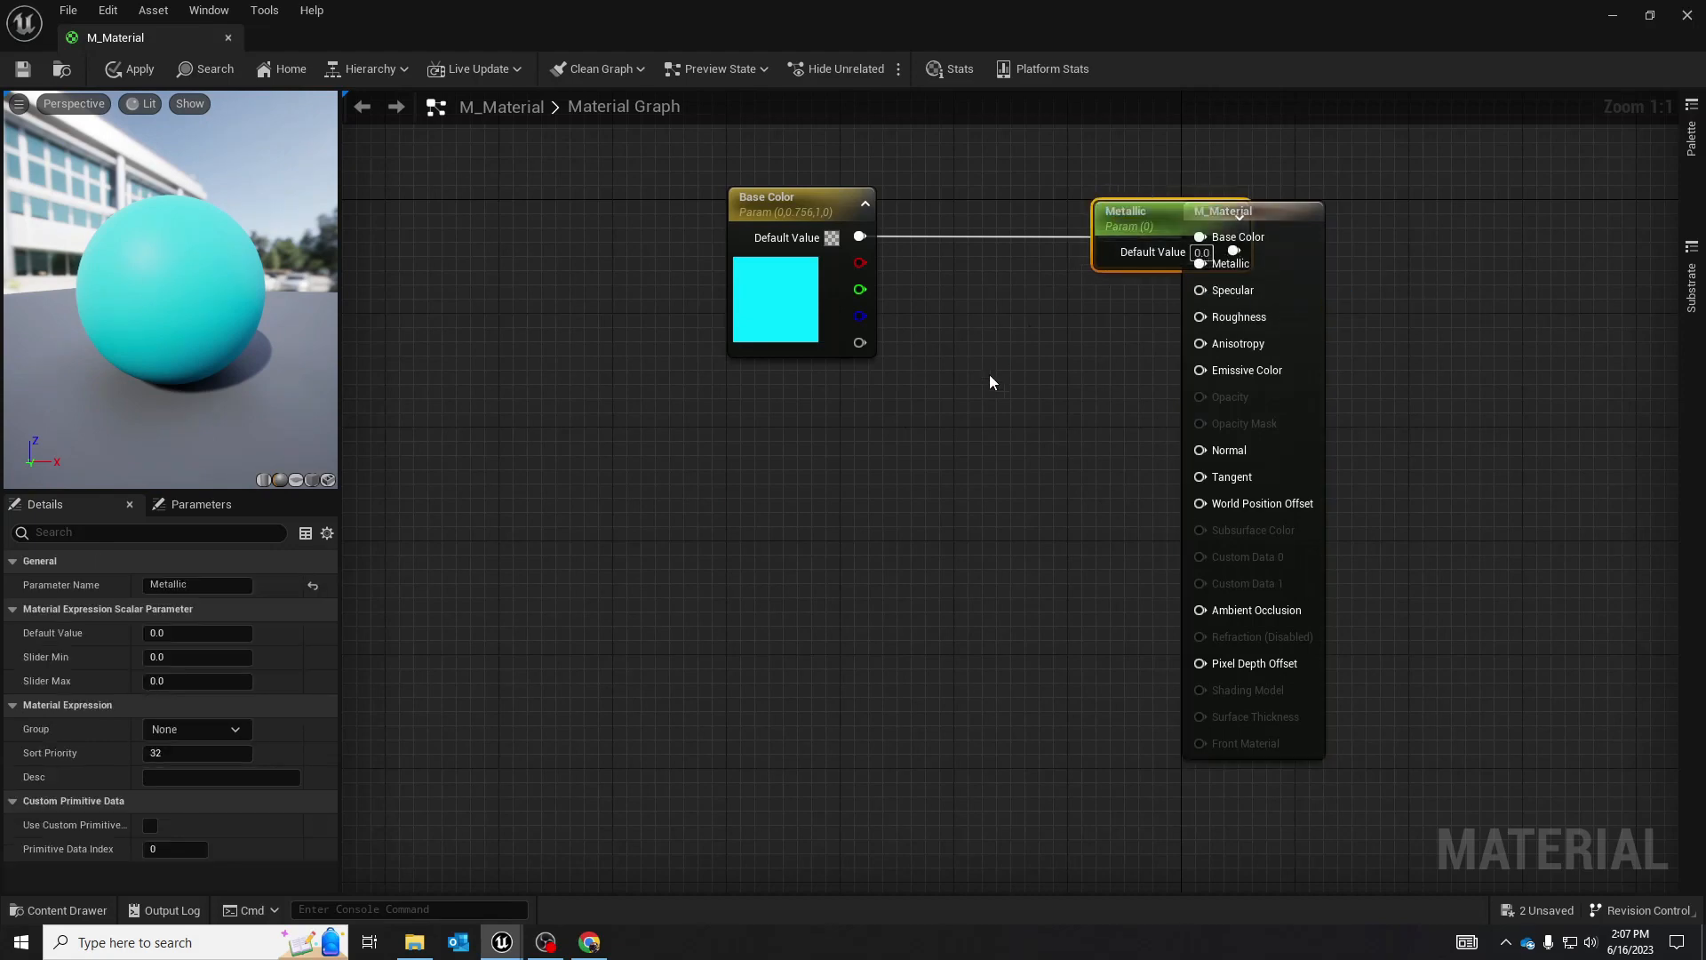
pyautogui.moveTo(1117, 222); pyautogui.dragTo(735, 406)
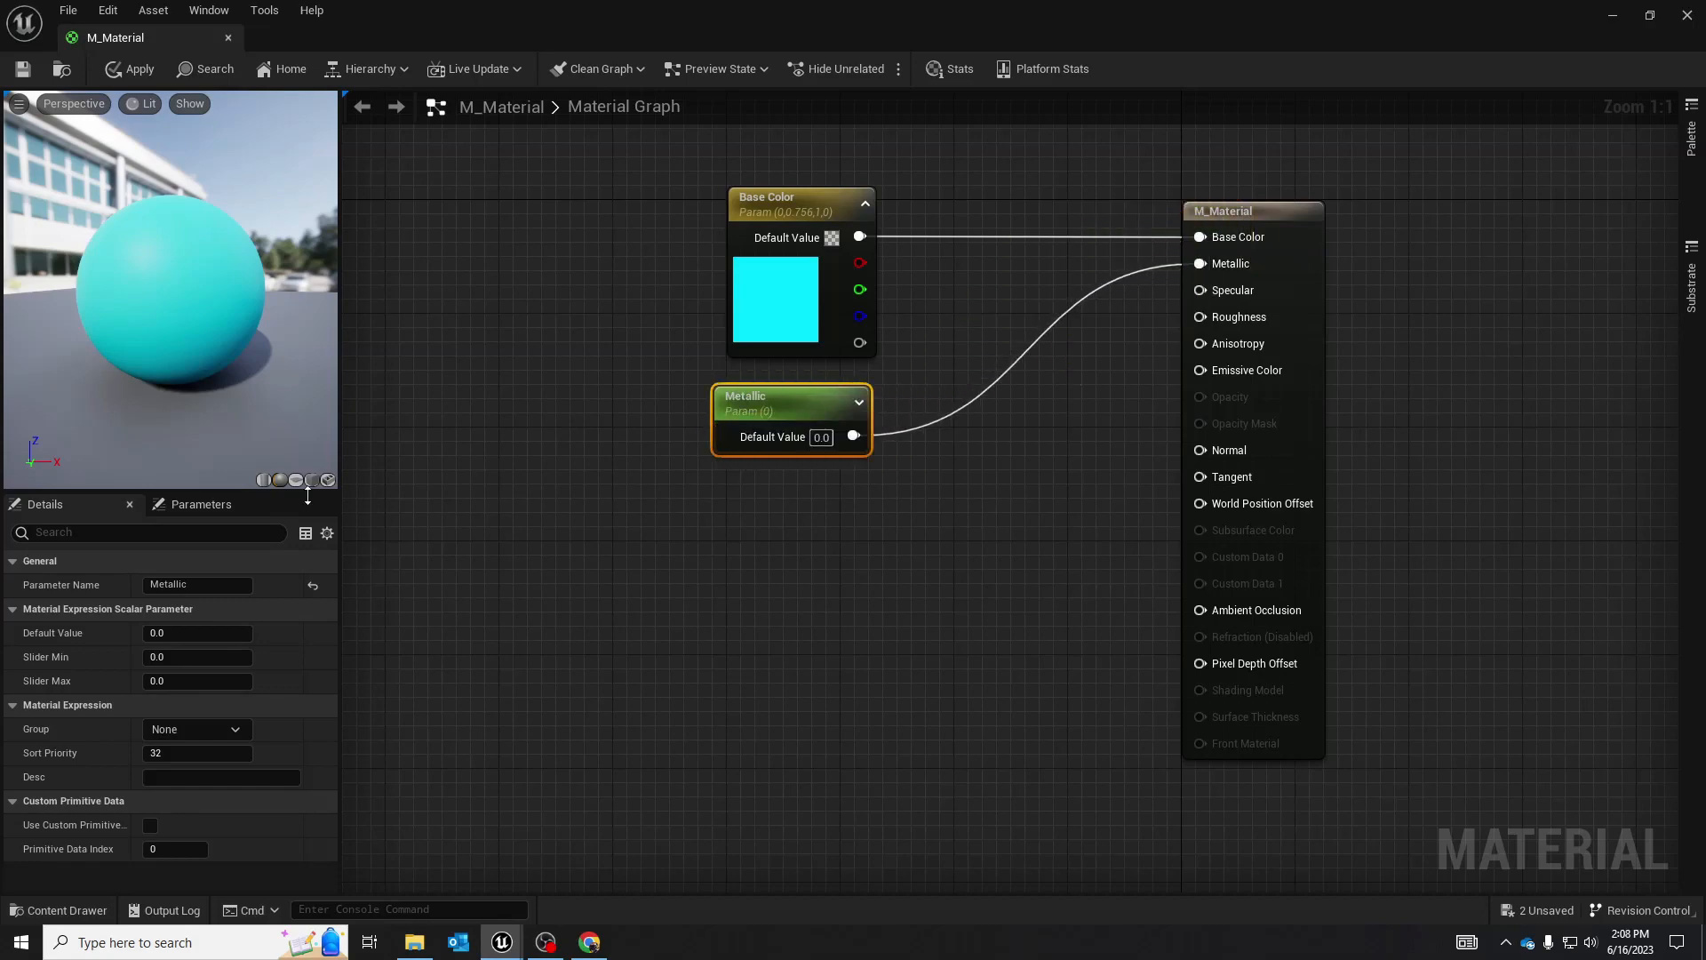
# Set the Metallic parameter's default value to 1 and inspect the effect on the preview sphere
pyautogui.click(165, 631)
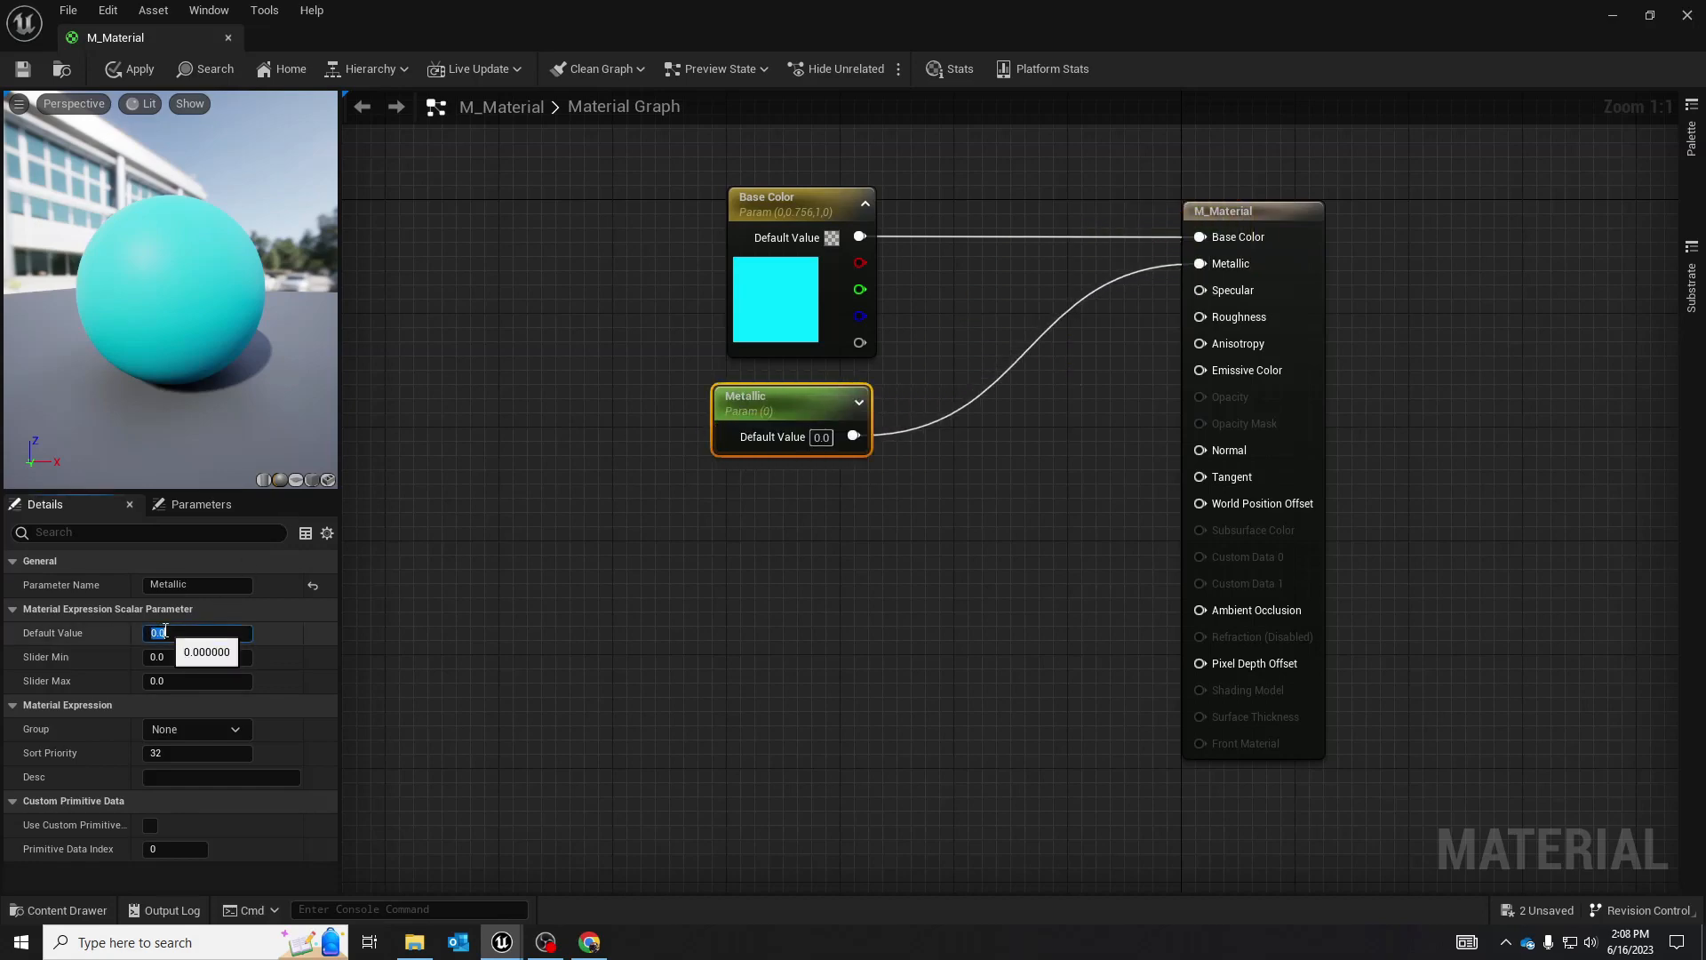
pyautogui.write('1')
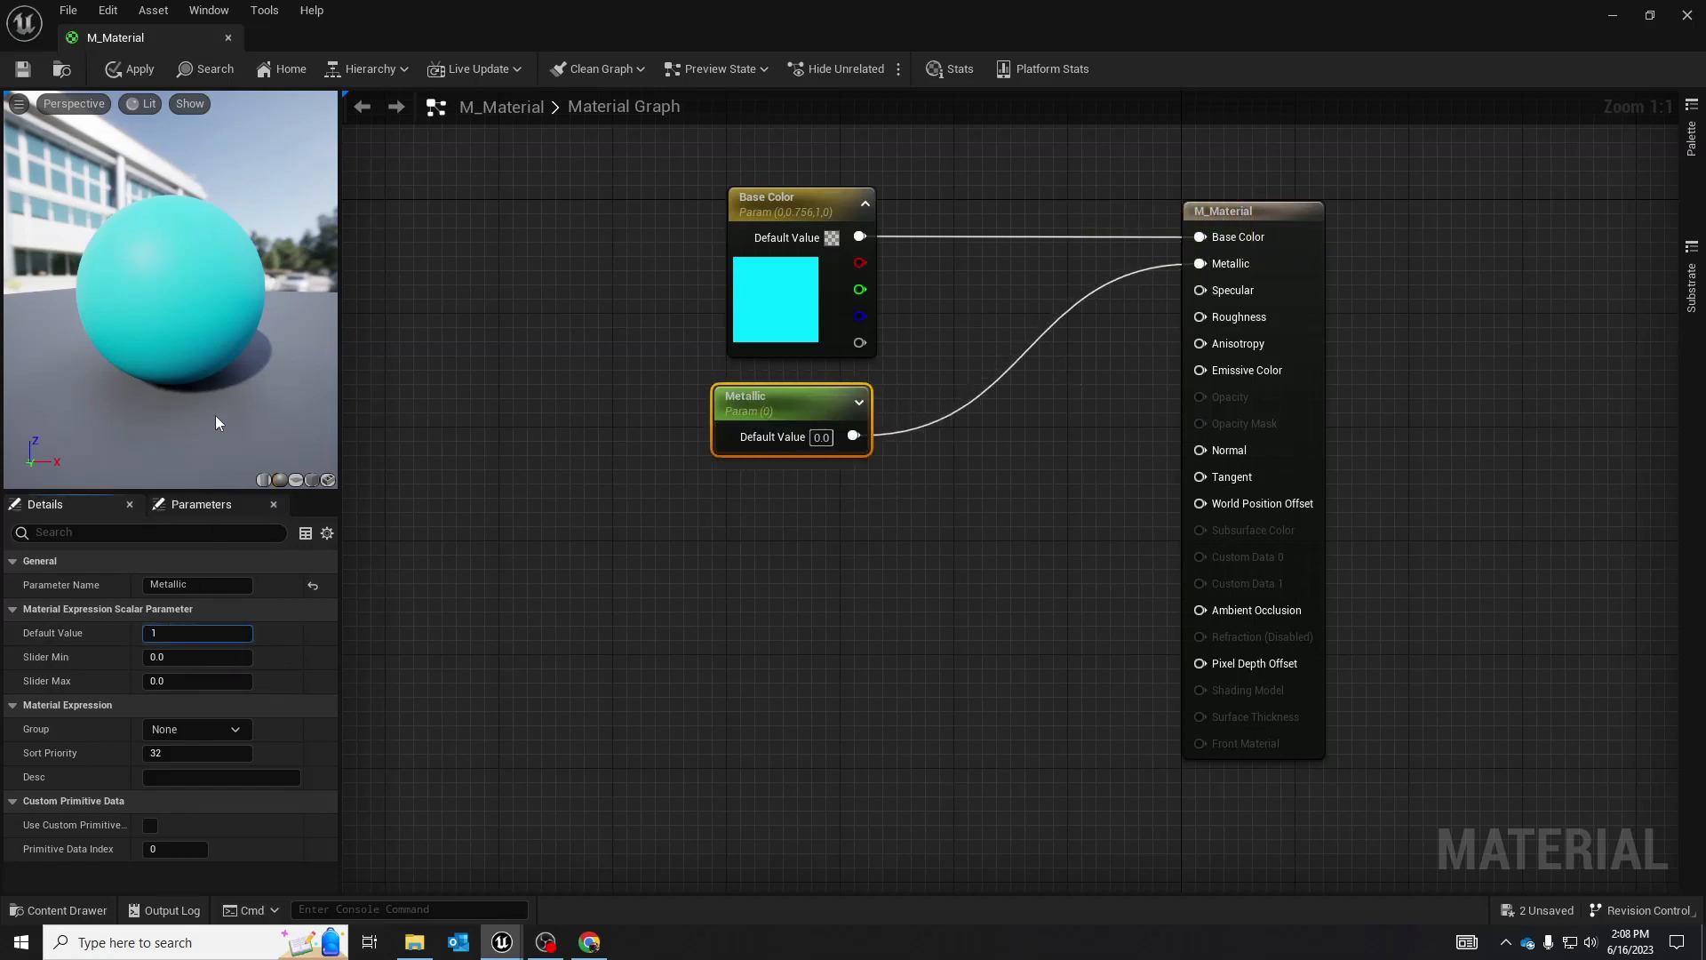
pyautogui.click(424, 323)
pyautogui.moveTo(189, 318); pyautogui.dragTo(325, 316)
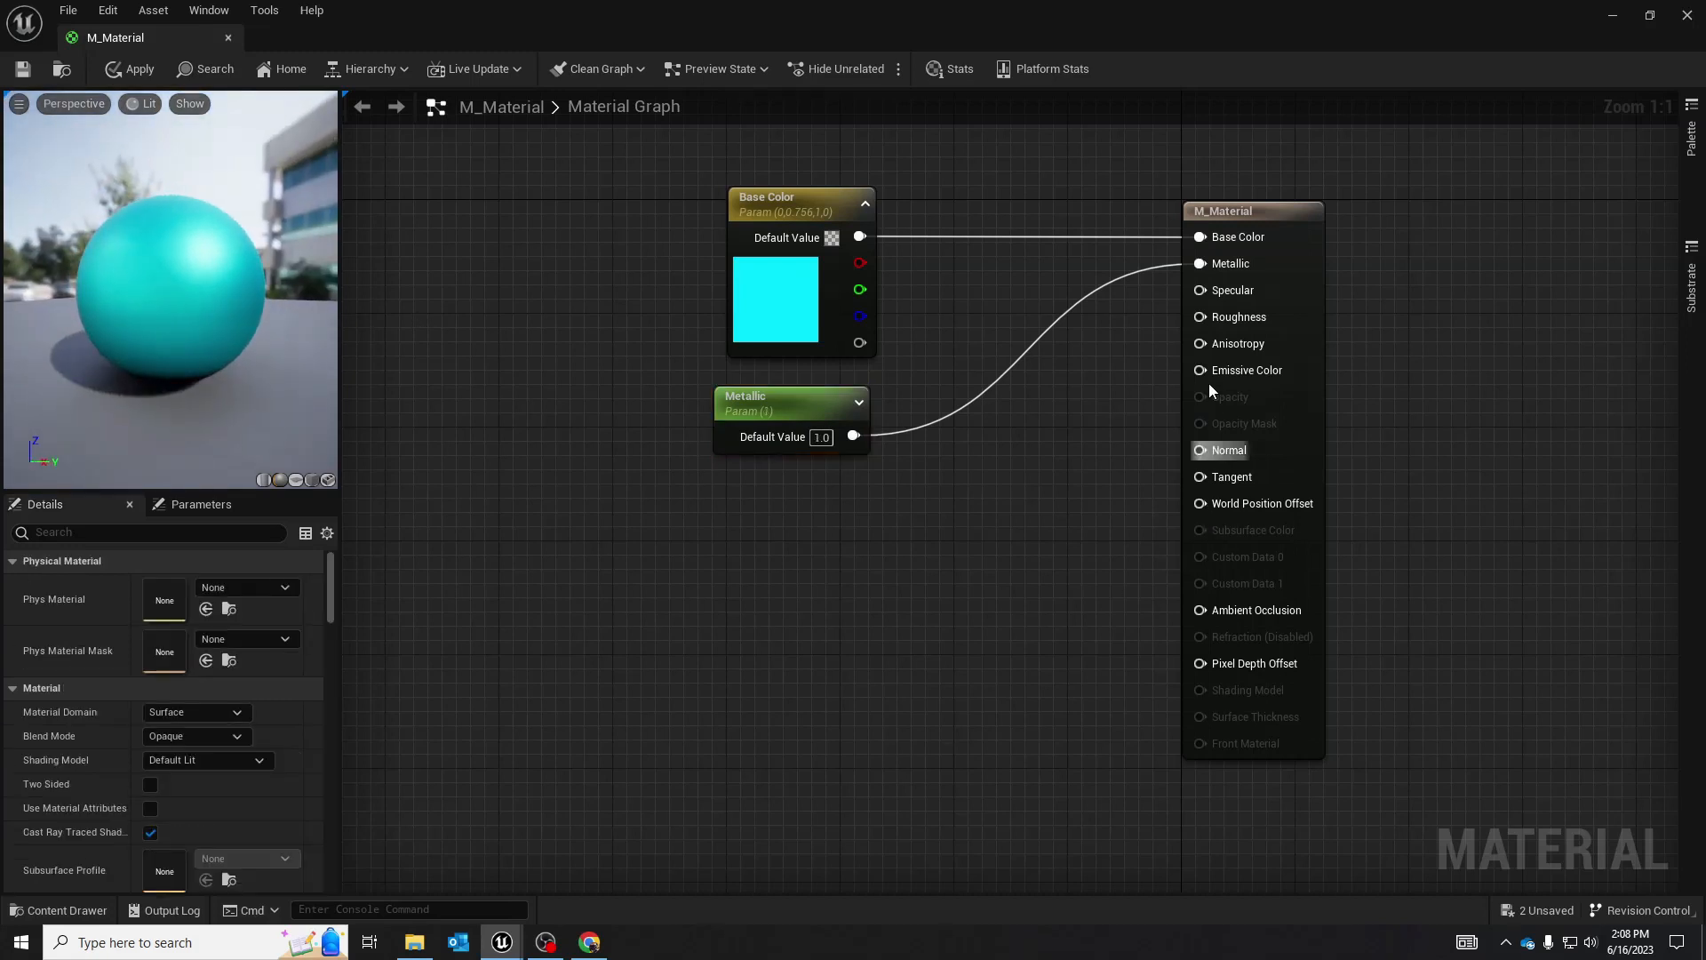
# Promote the Roughness input to a parameter, place its node below Metallic, and inspect the preview sphere's reflections
pyautogui.rightClick(1205, 318)
pyautogui.click(1256, 354)
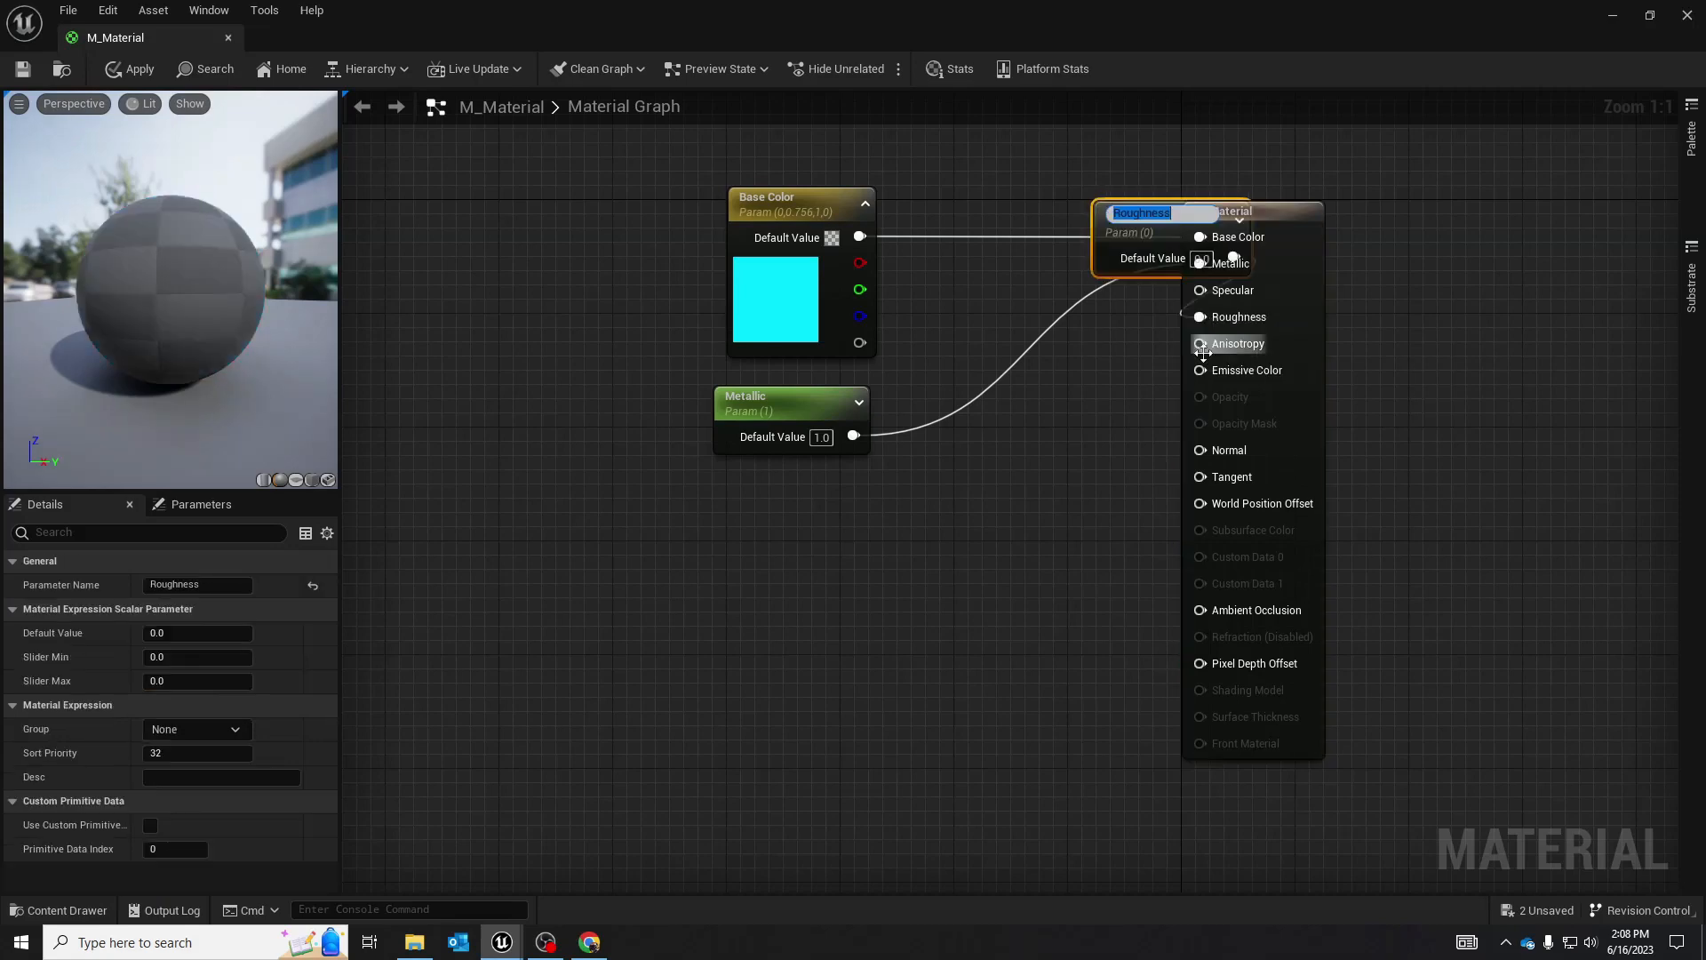
pyautogui.moveTo(1104, 243); pyautogui.dragTo(720, 513)
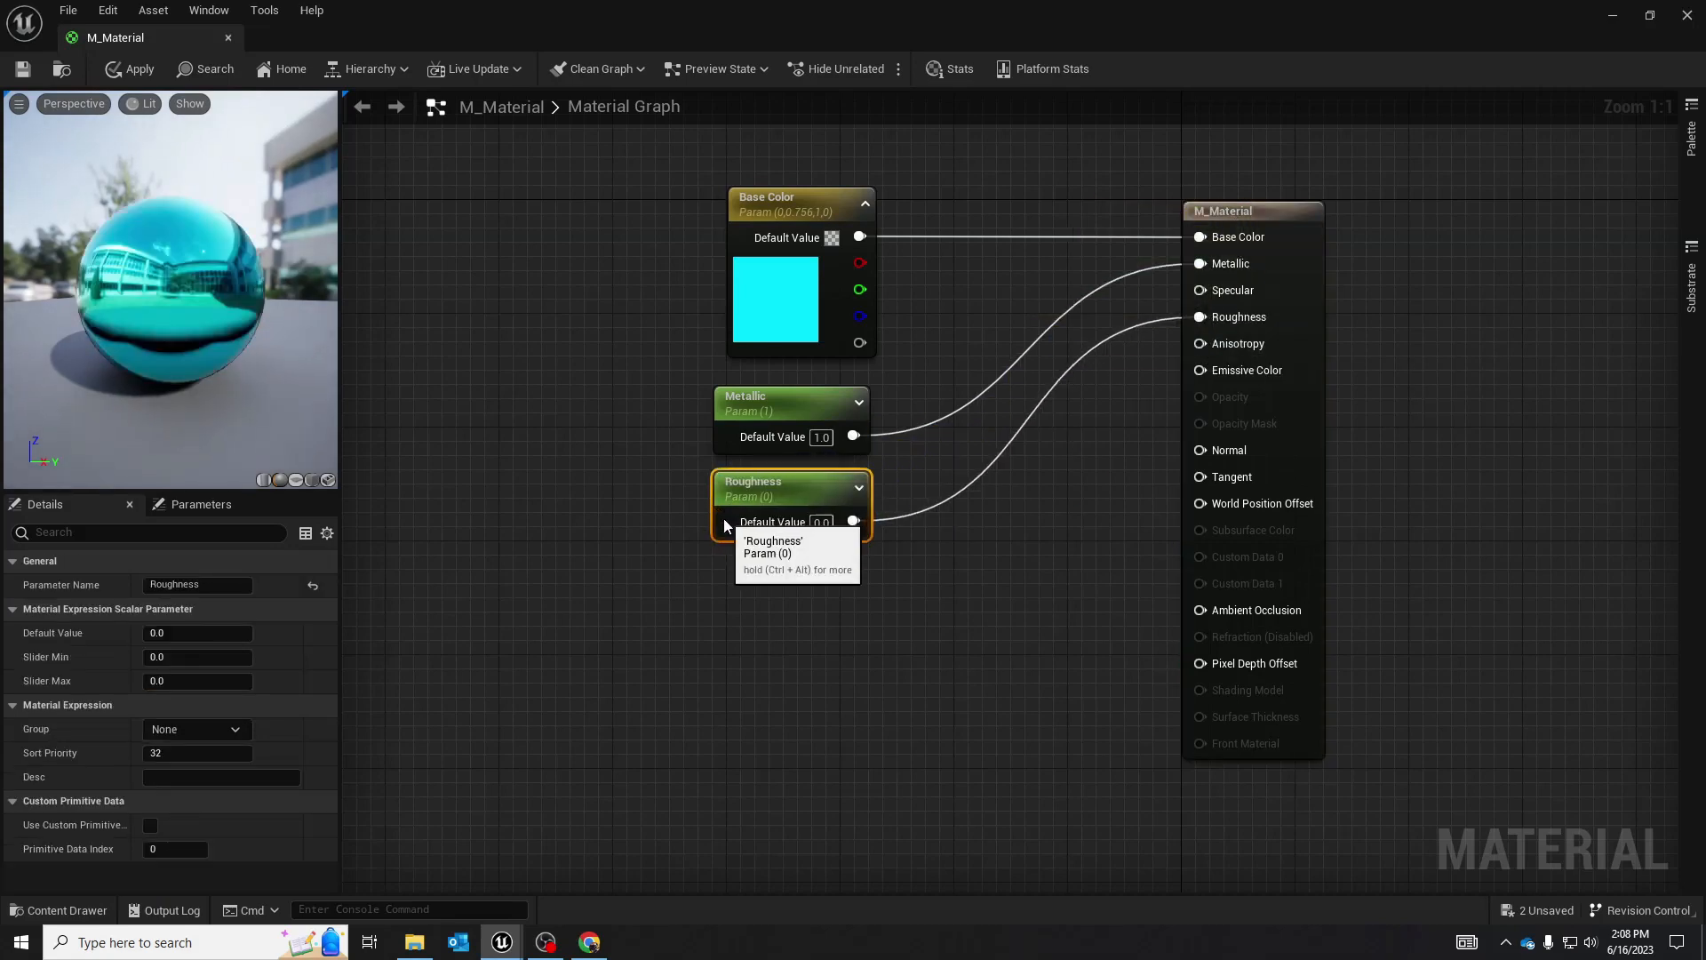
pyautogui.click(554, 421)
pyautogui.moveTo(219, 302); pyautogui.dragTo(171, 296)
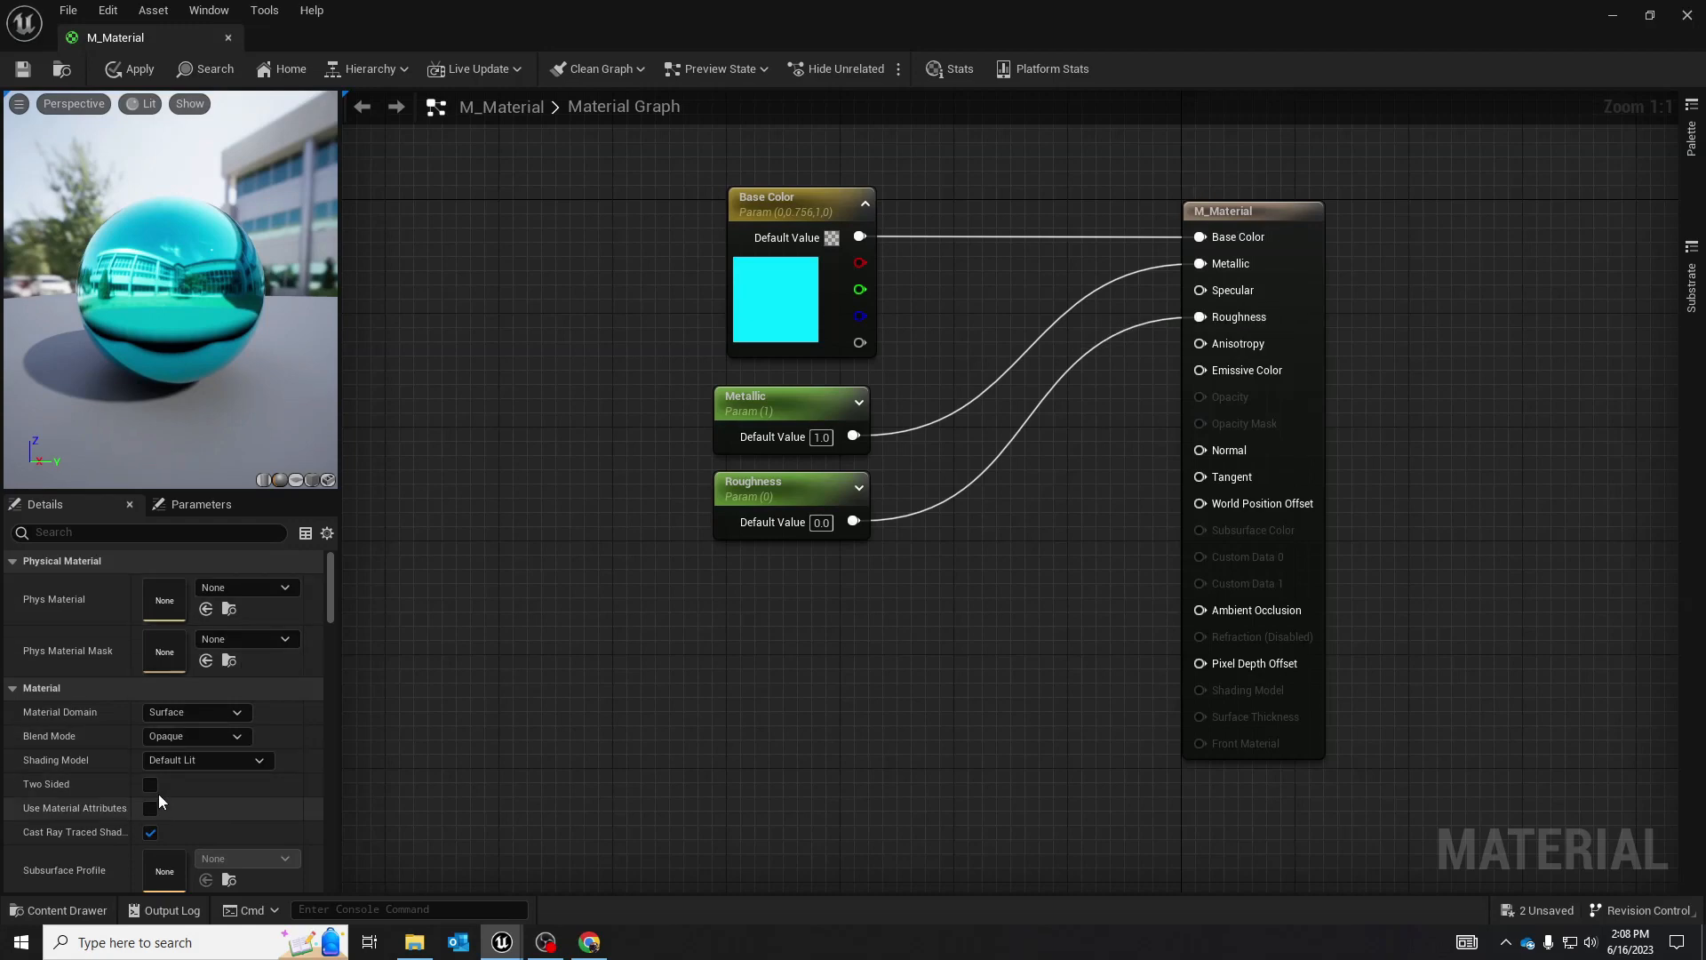
# Set the Roughness parameter's default value to 1 and inspect the preview sphere
pyautogui.click(778, 487)
pyautogui.click(186, 636)
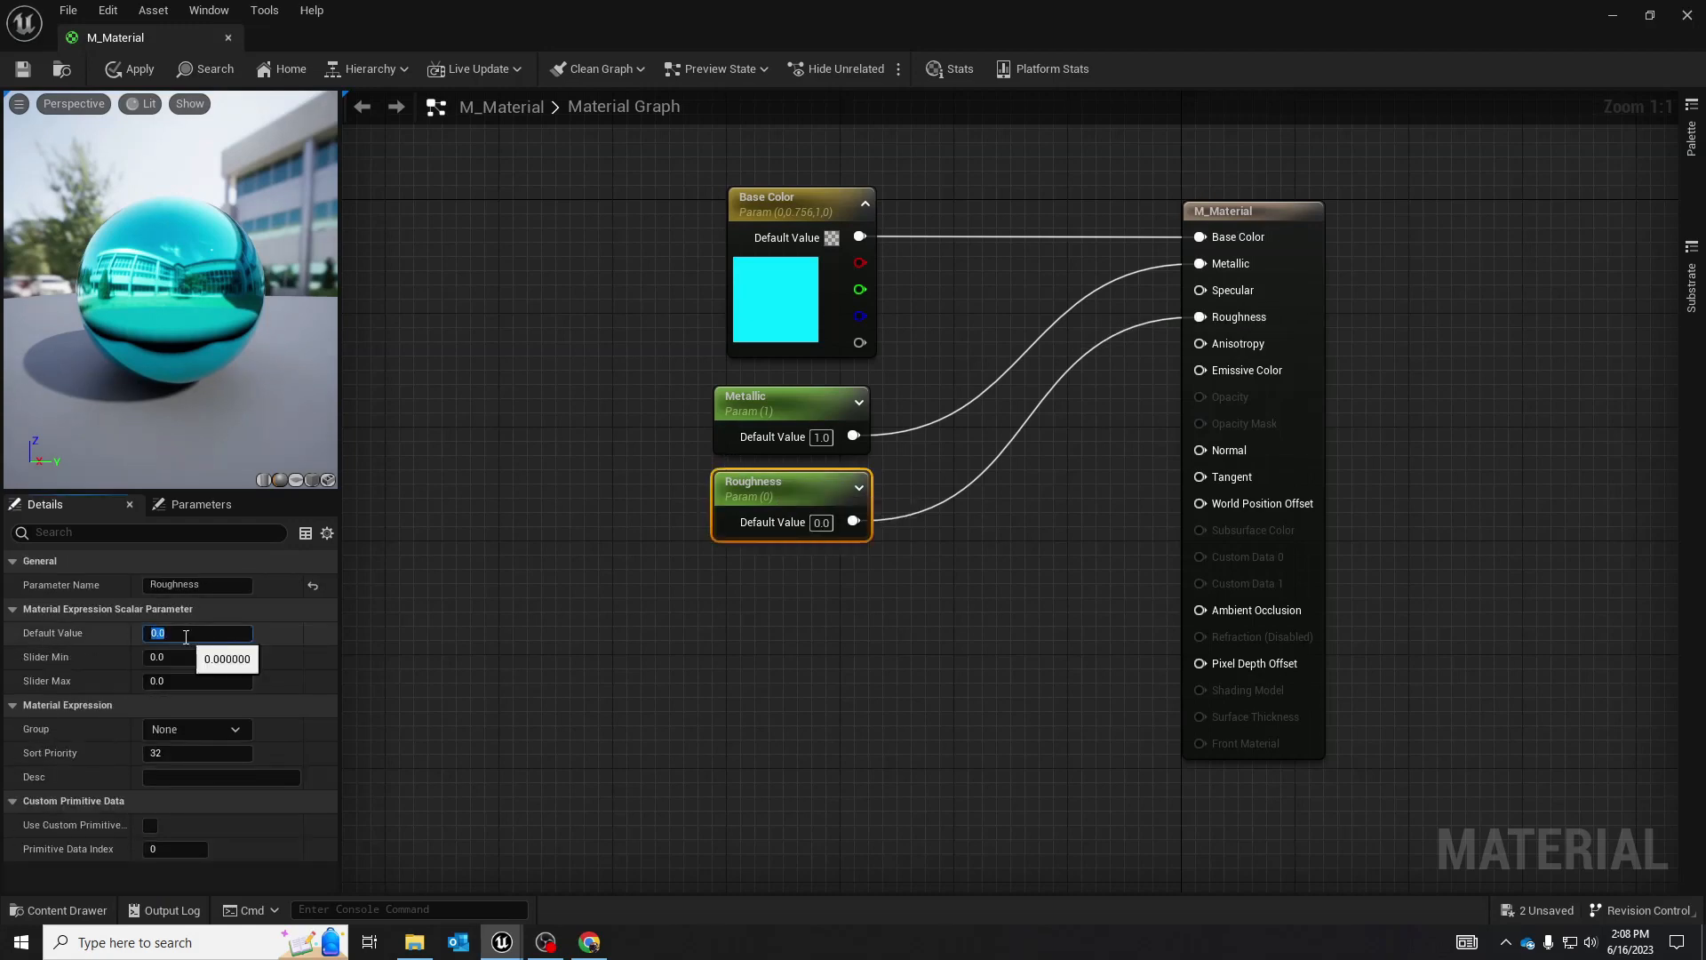
pyautogui.write('1')
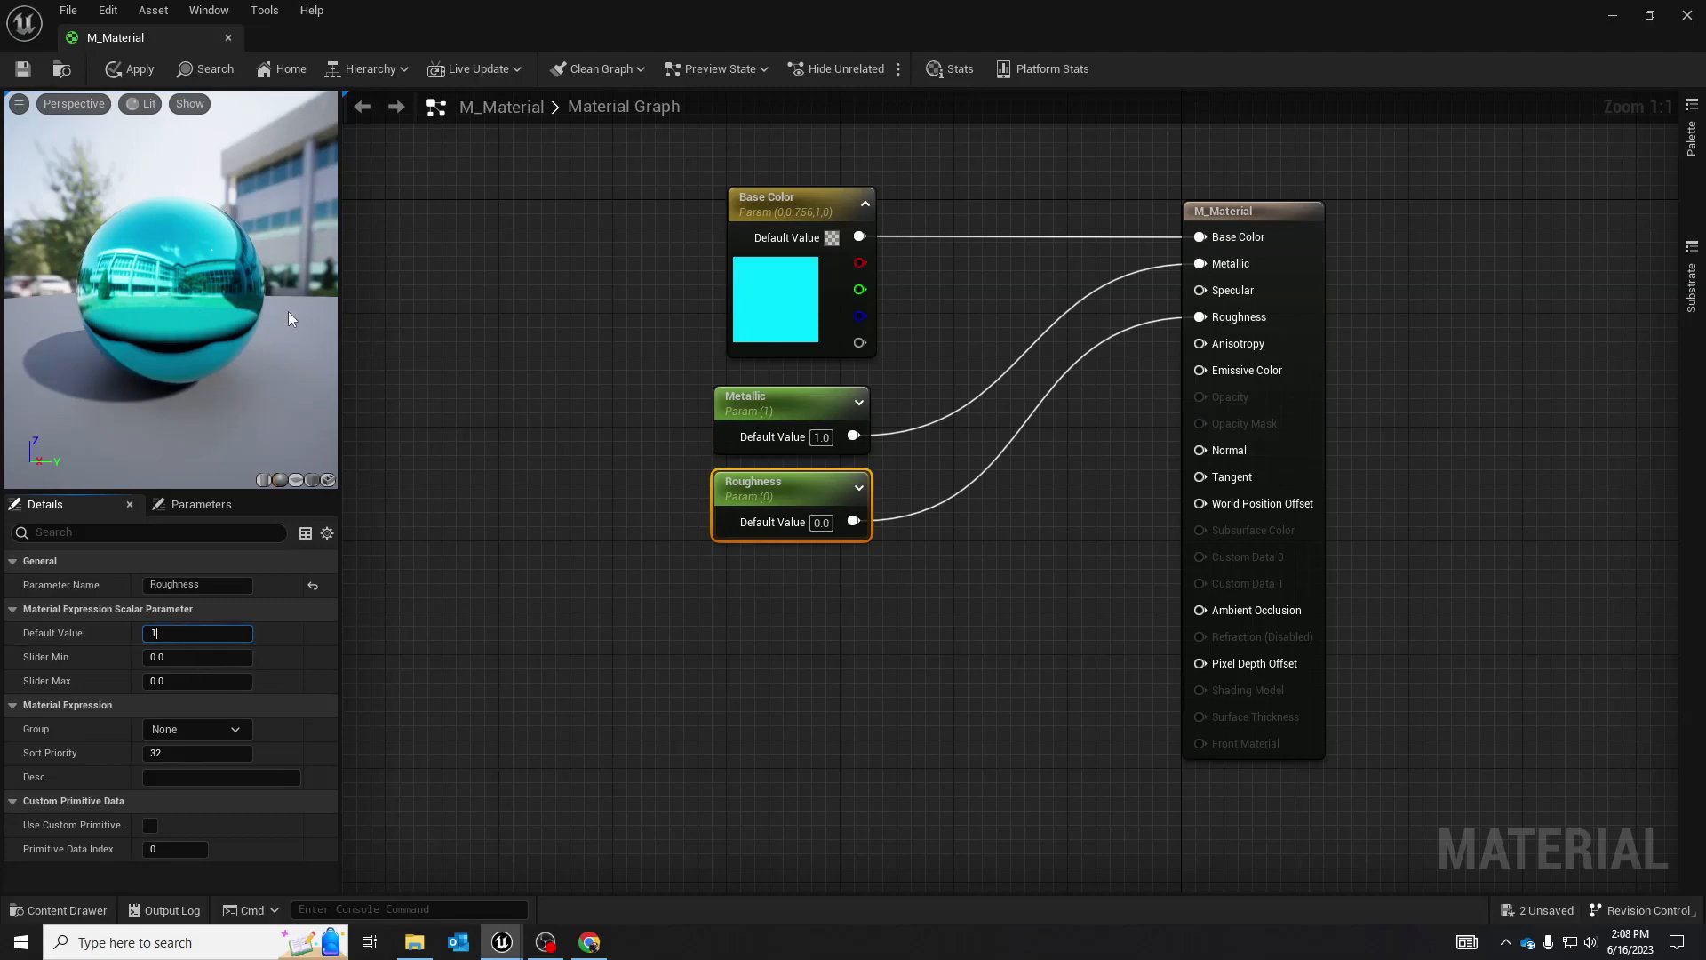
pyautogui.press('Return')
pyautogui.moveTo(55, 322); pyautogui.dragTo(143, 376)
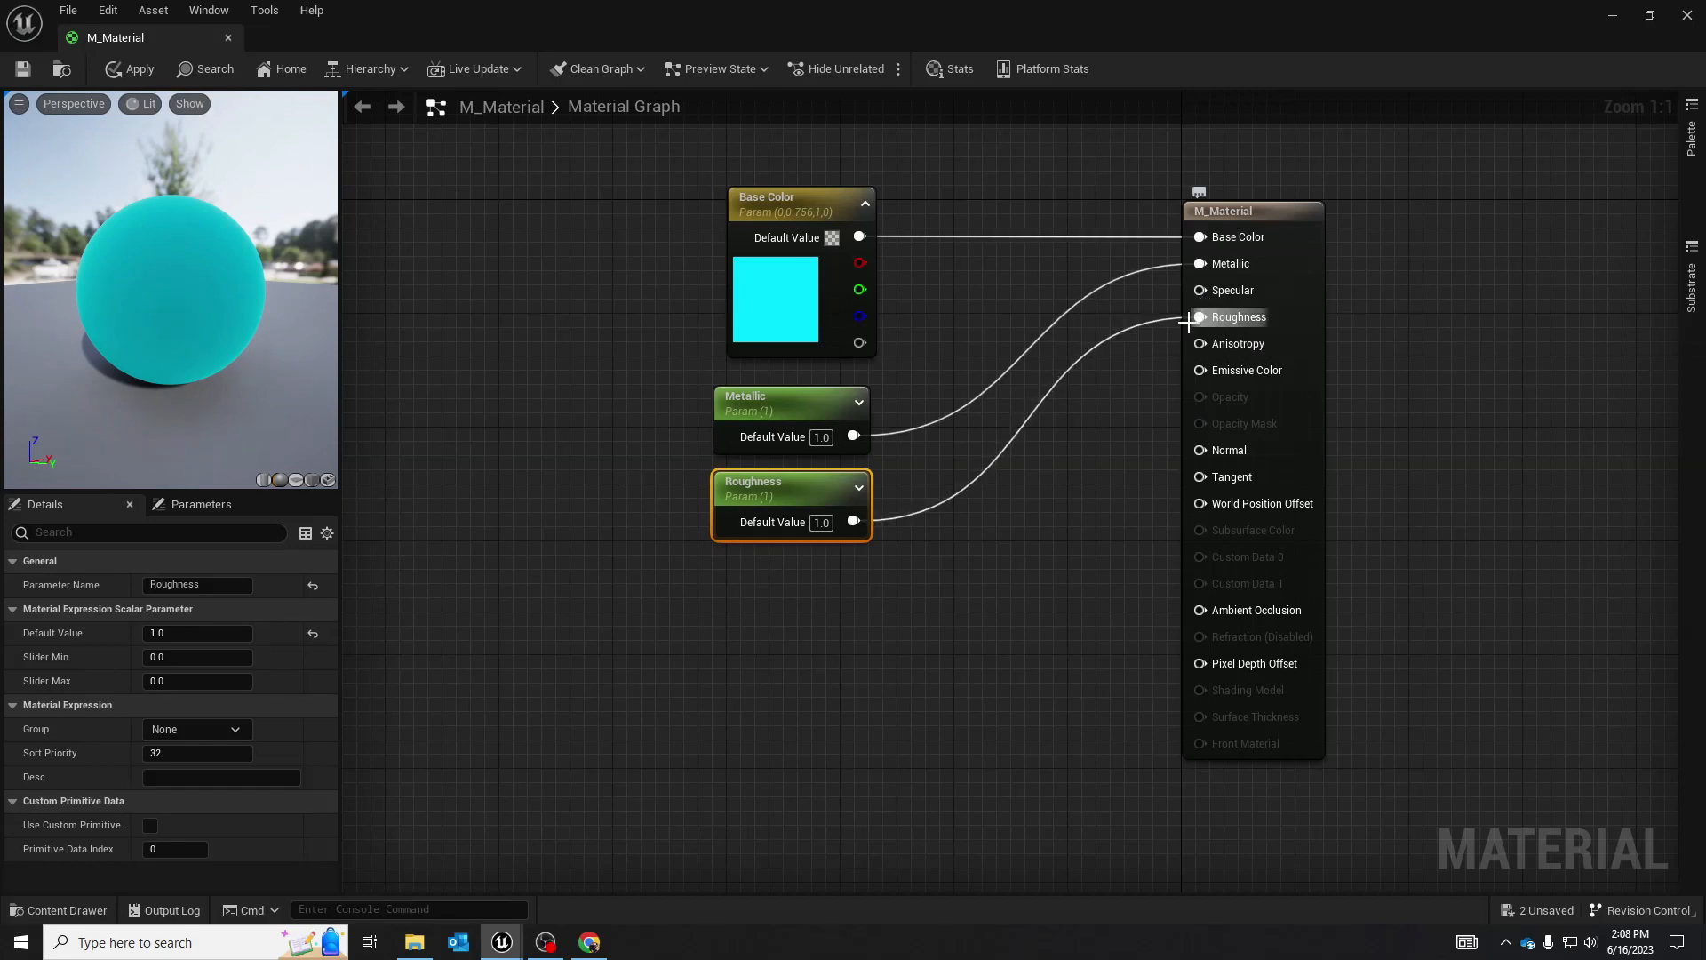
# Disconnect the Roughness parameter from the M_Material node's Roughness input and save the material
pyautogui.keyDown('alt'); pyautogui.click(1244, 320); pyautogui.keyUp('alt')
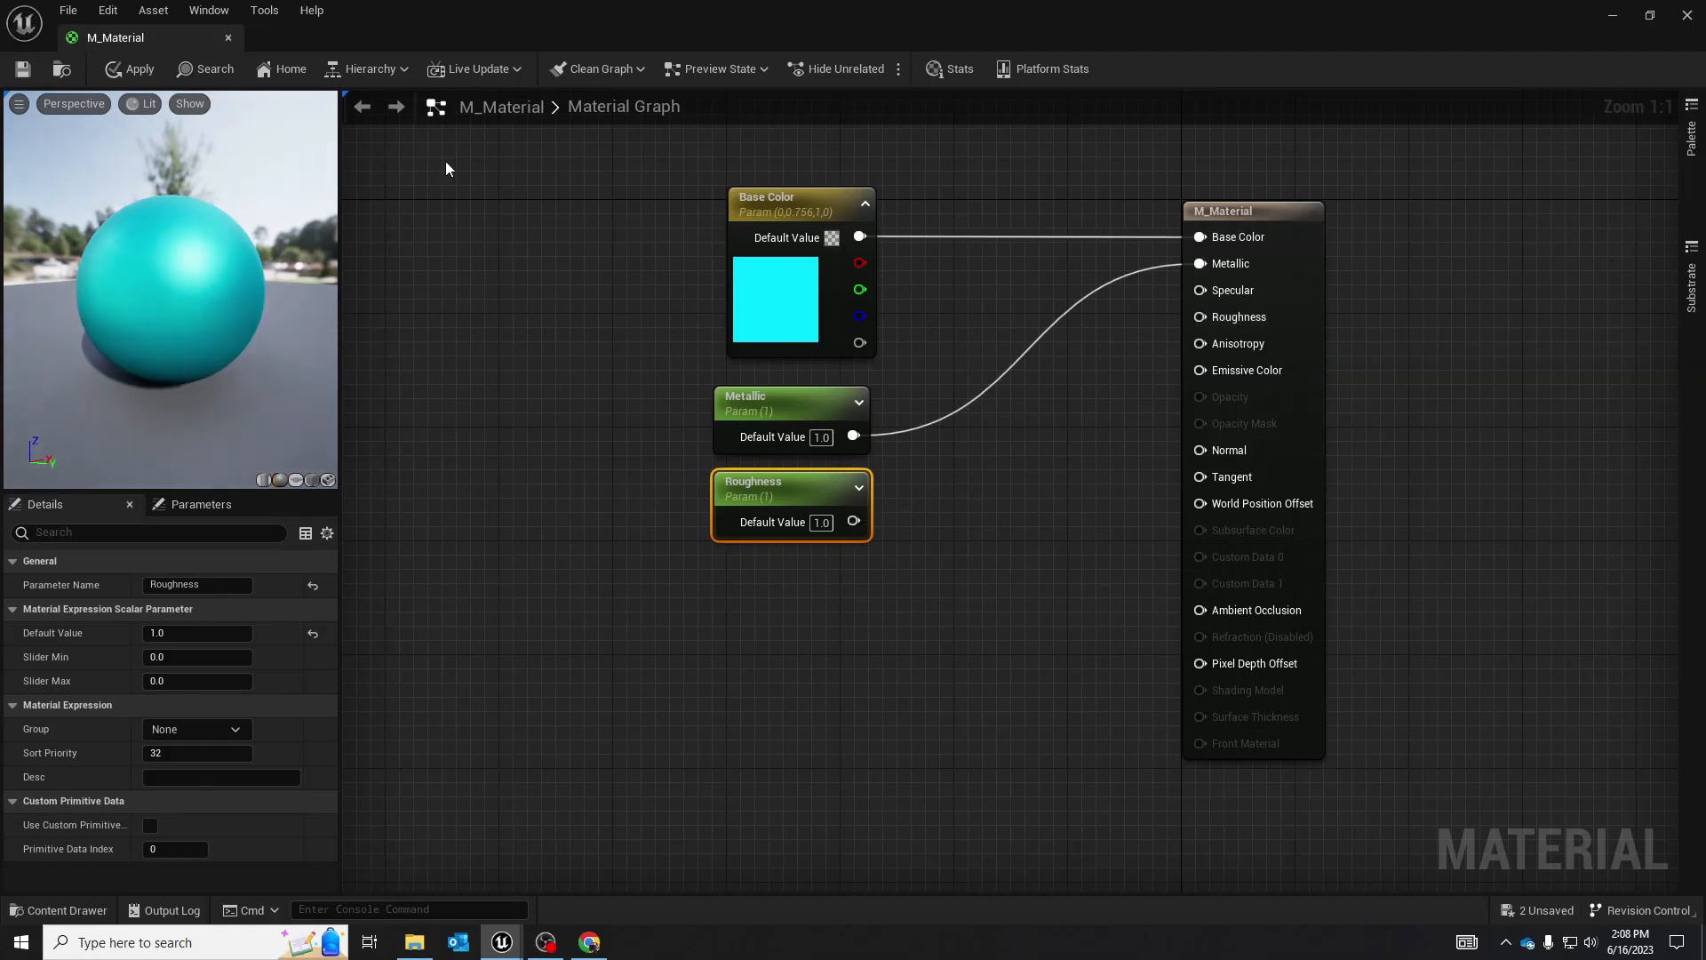
pyautogui.click(22, 70)
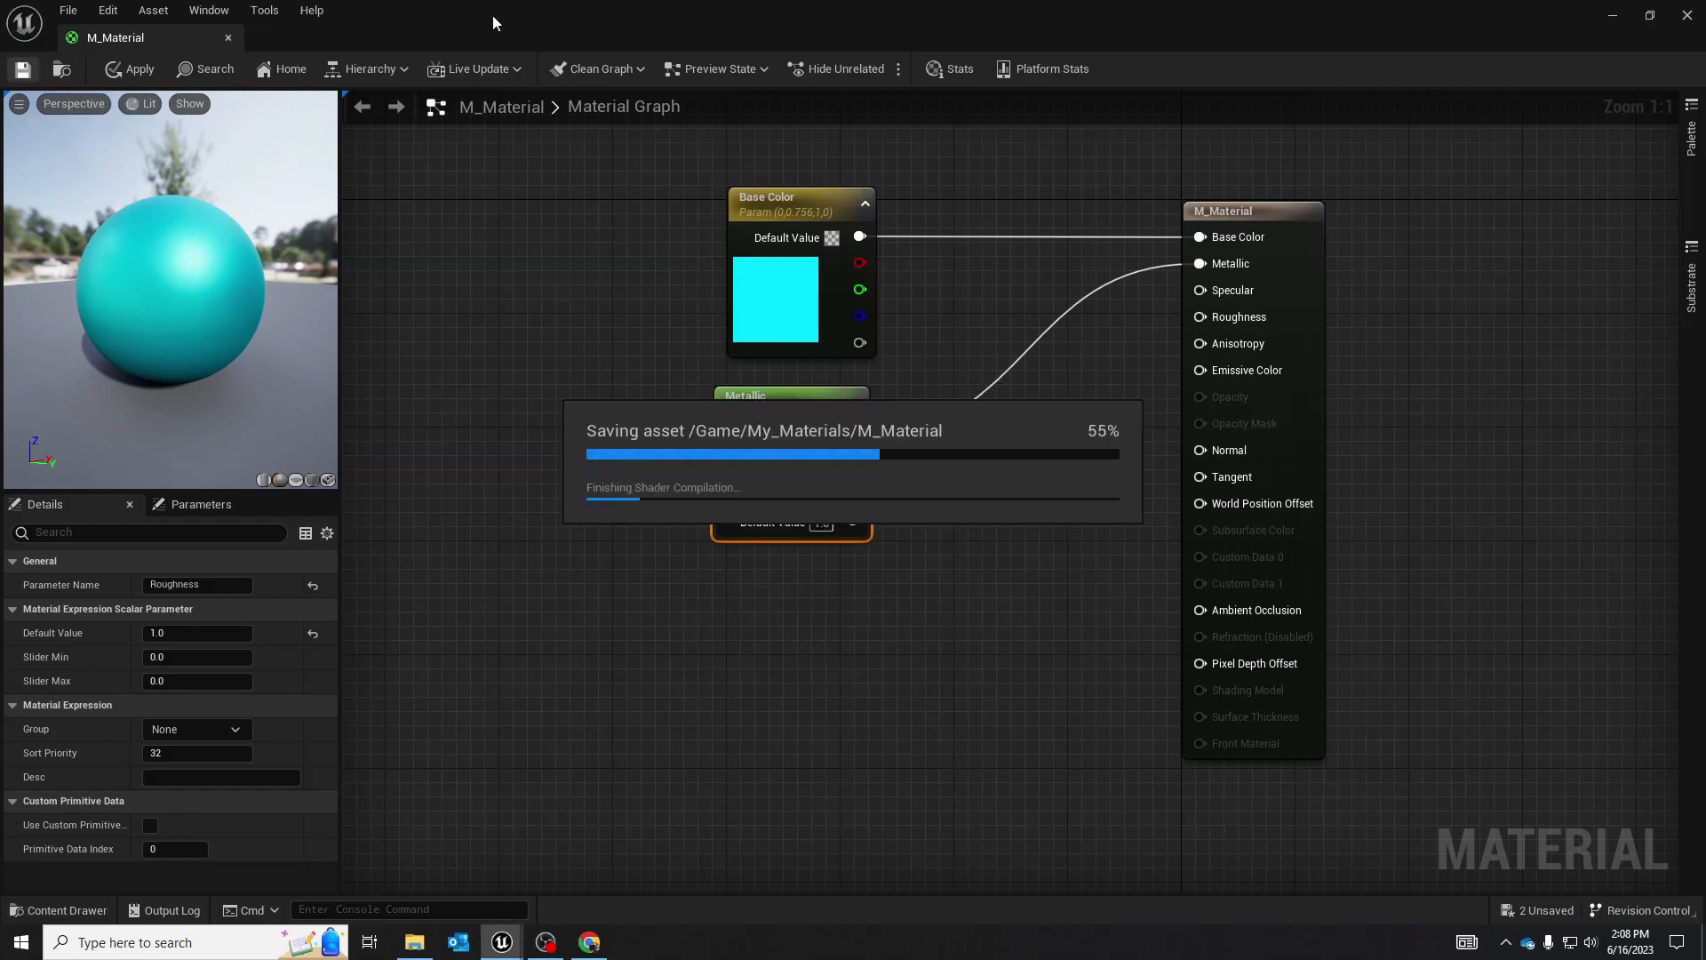
pyautogui.moveTo(492, 14); pyautogui.dragTo(1260, 23)
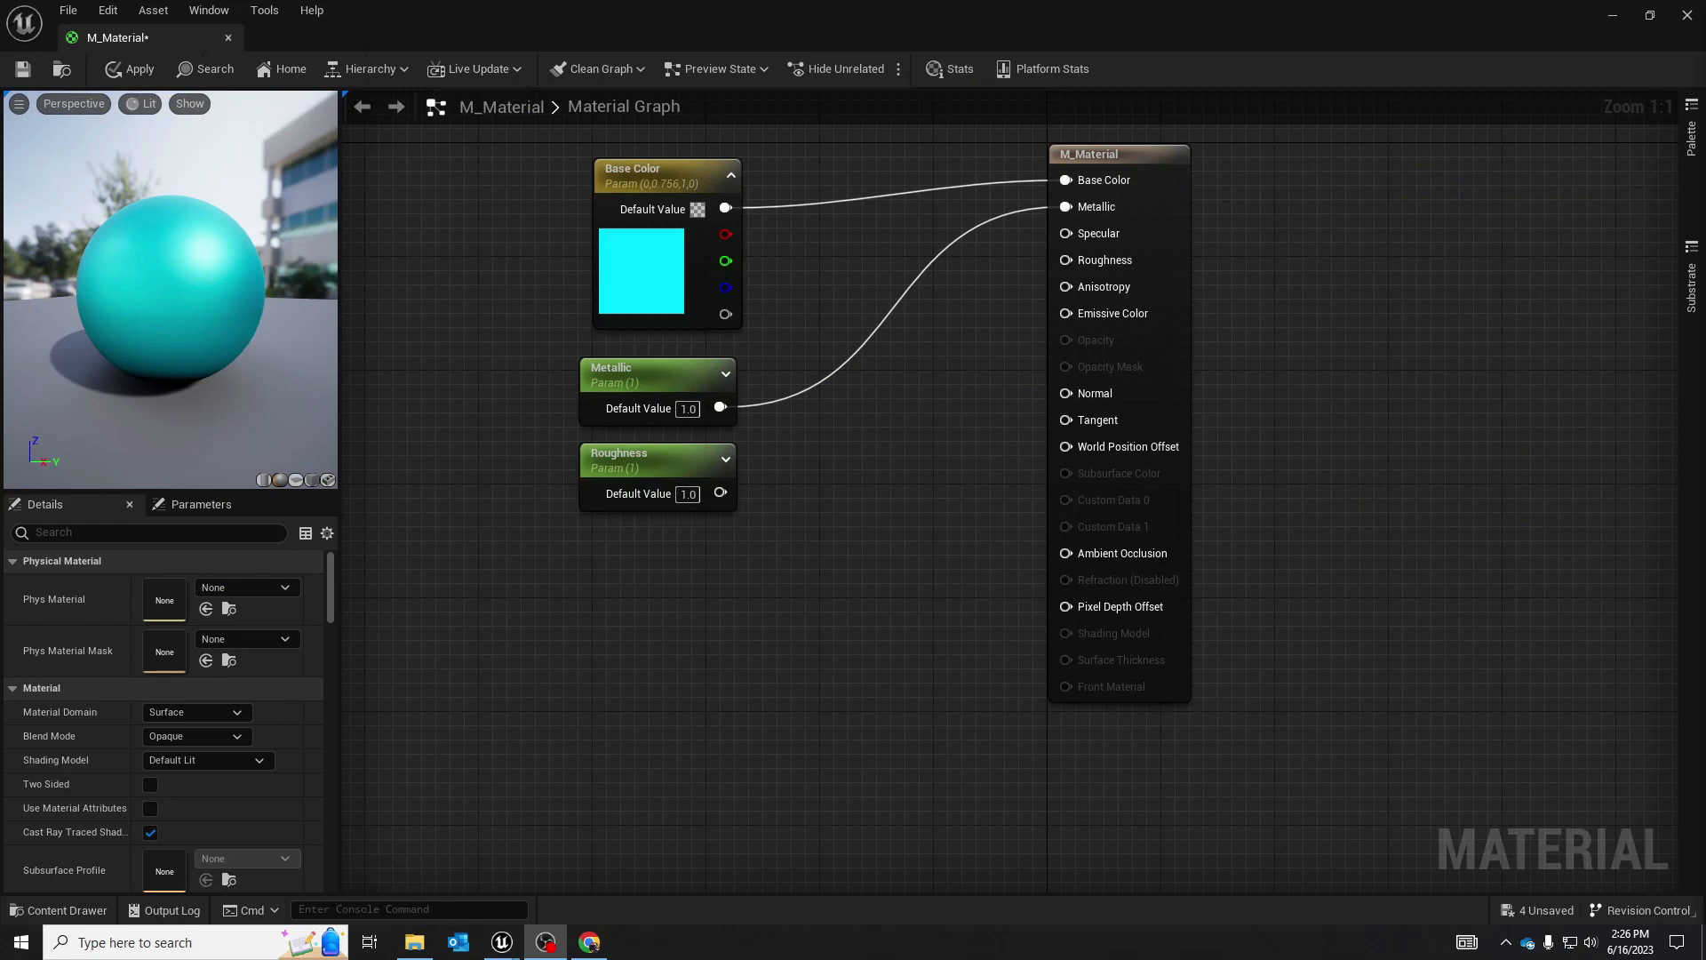
# Promote the Emissive Color input to a parameter and place its node below the Roughness node
pyautogui.rightClick(1080, 320)
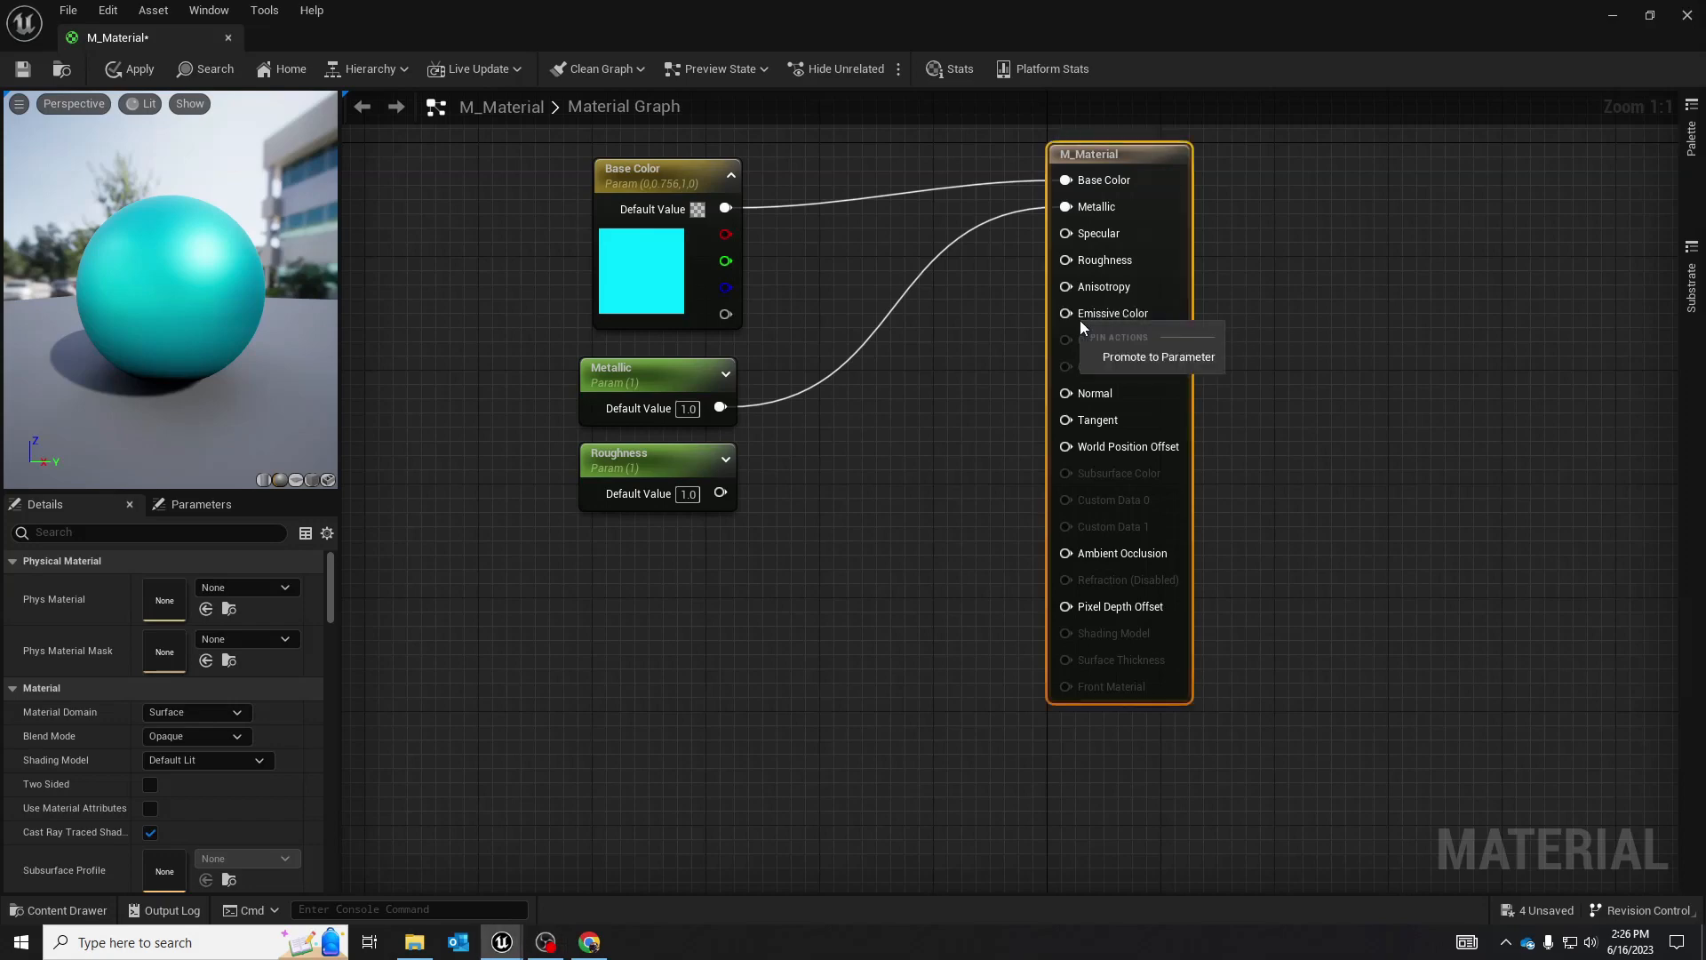
pyautogui.click(1112, 360)
pyautogui.moveTo(983, 249); pyautogui.dragTo(612, 636)
pyautogui.click(644, 457)
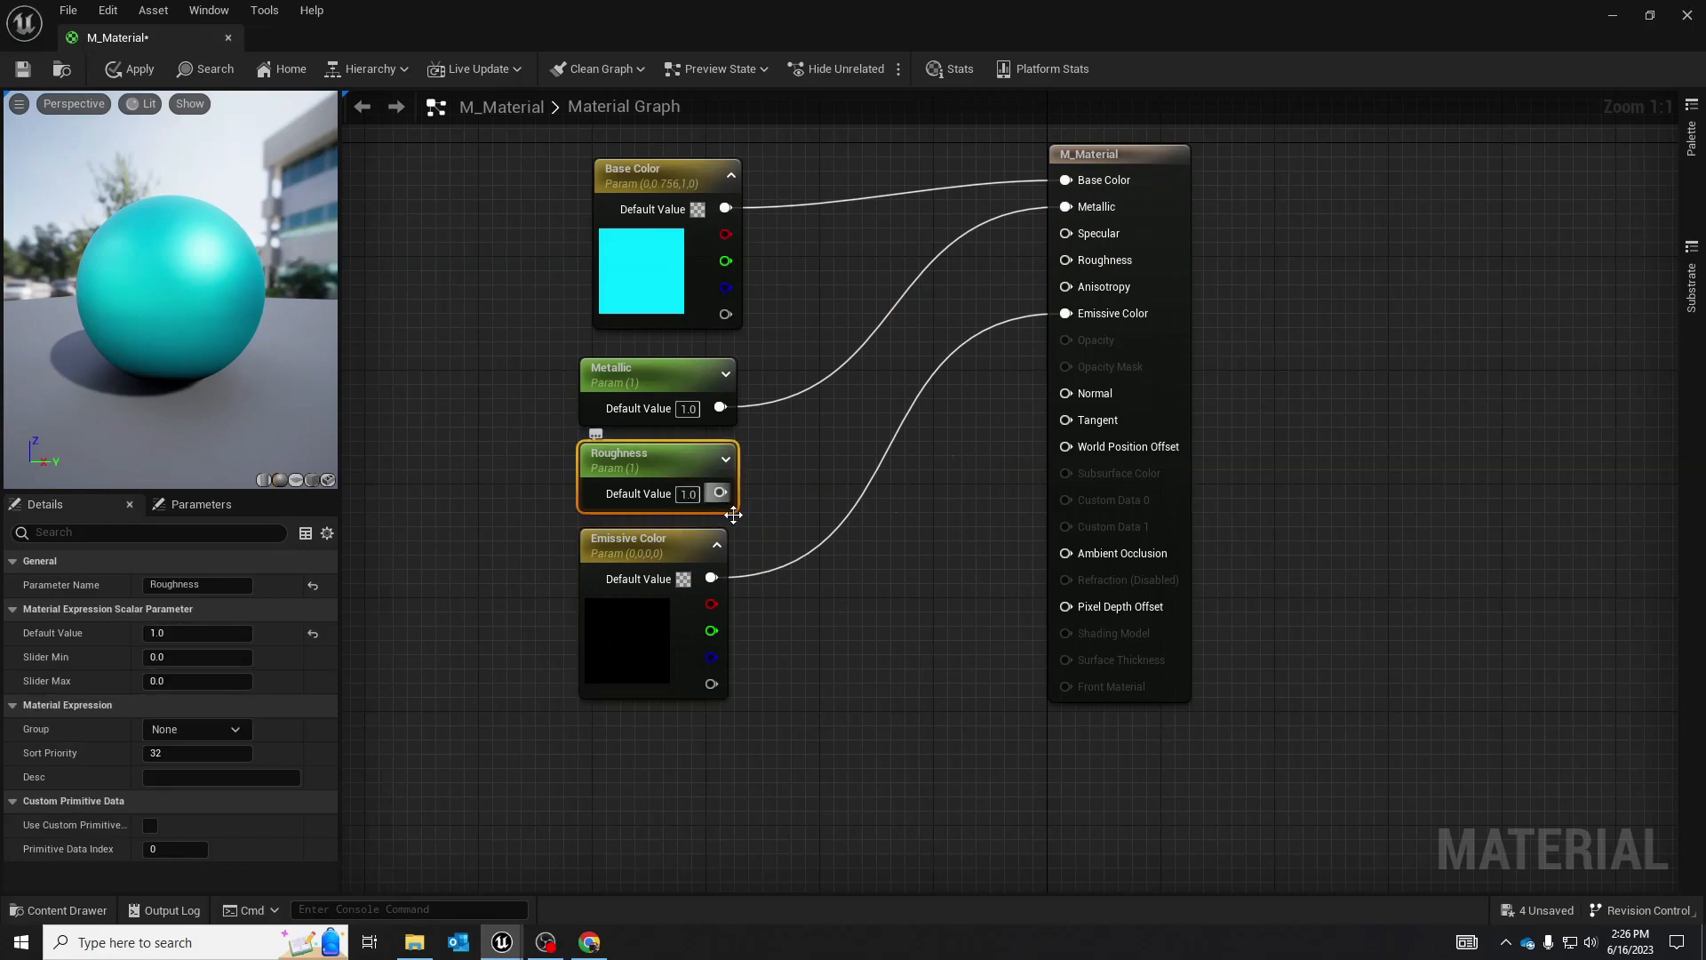
pyautogui.click(748, 537)
# Set the Emissive Color parameter's default color to bright cyan (0, 0.895, 1) at full brightness and inspect the preview sphere
pyautogui.moveTo(748, 537); pyautogui.dragTo(858, 471, button='right')
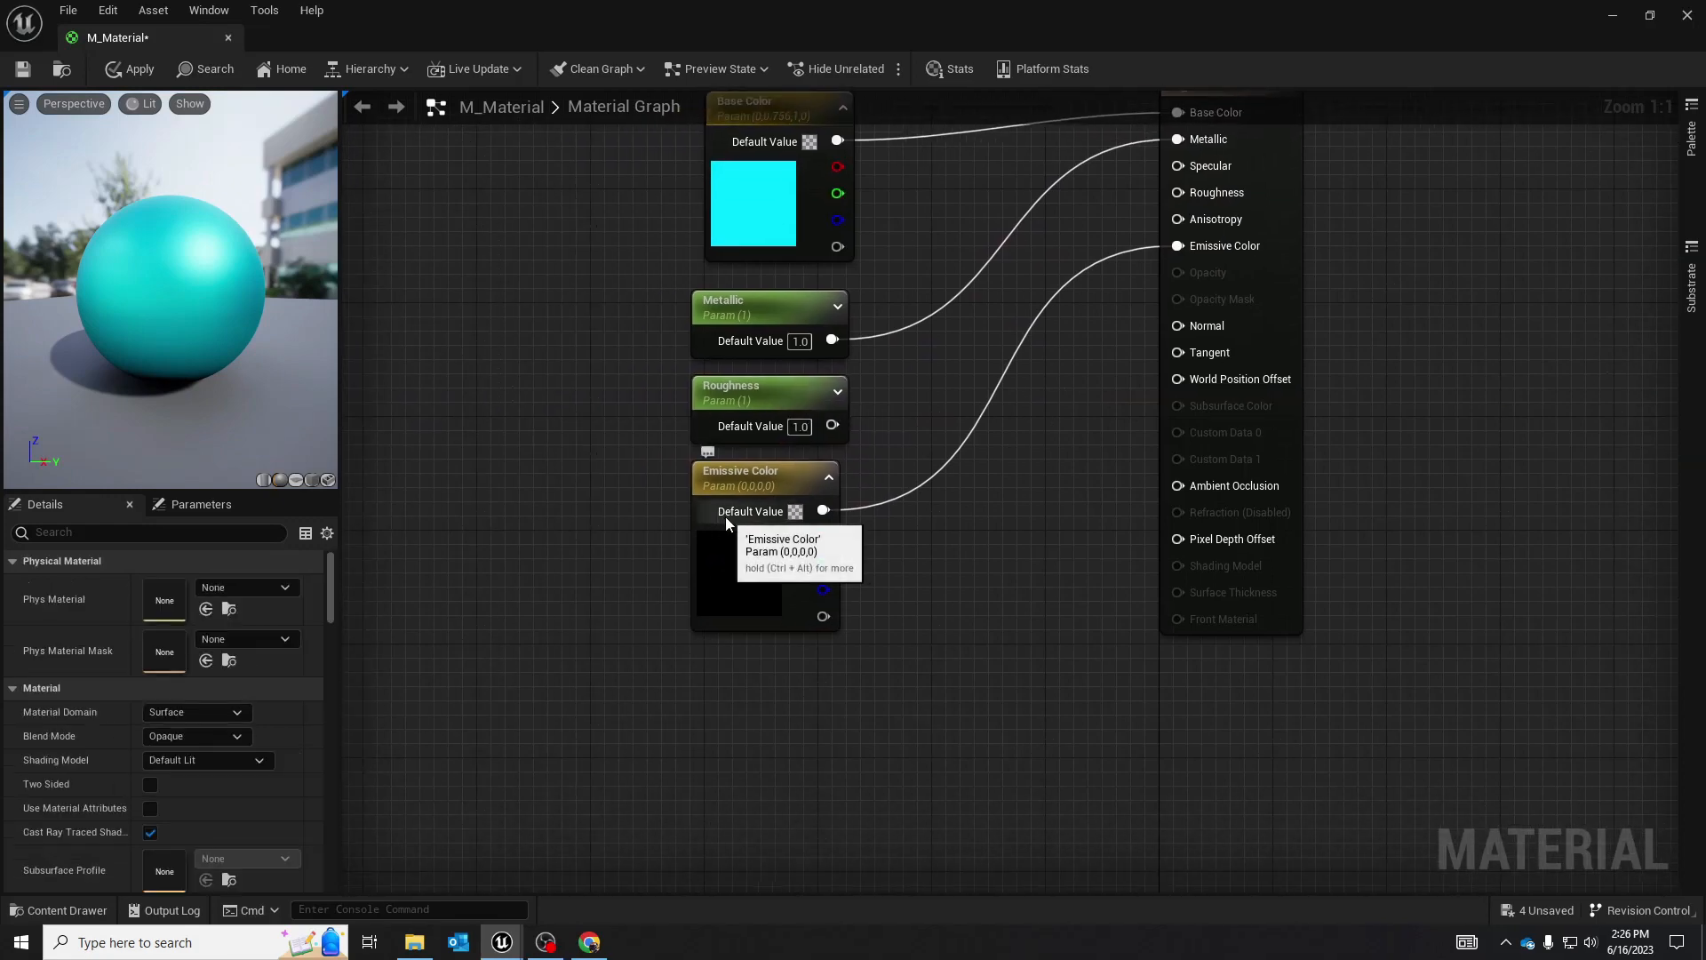
pyautogui.doubleClick(726, 525)
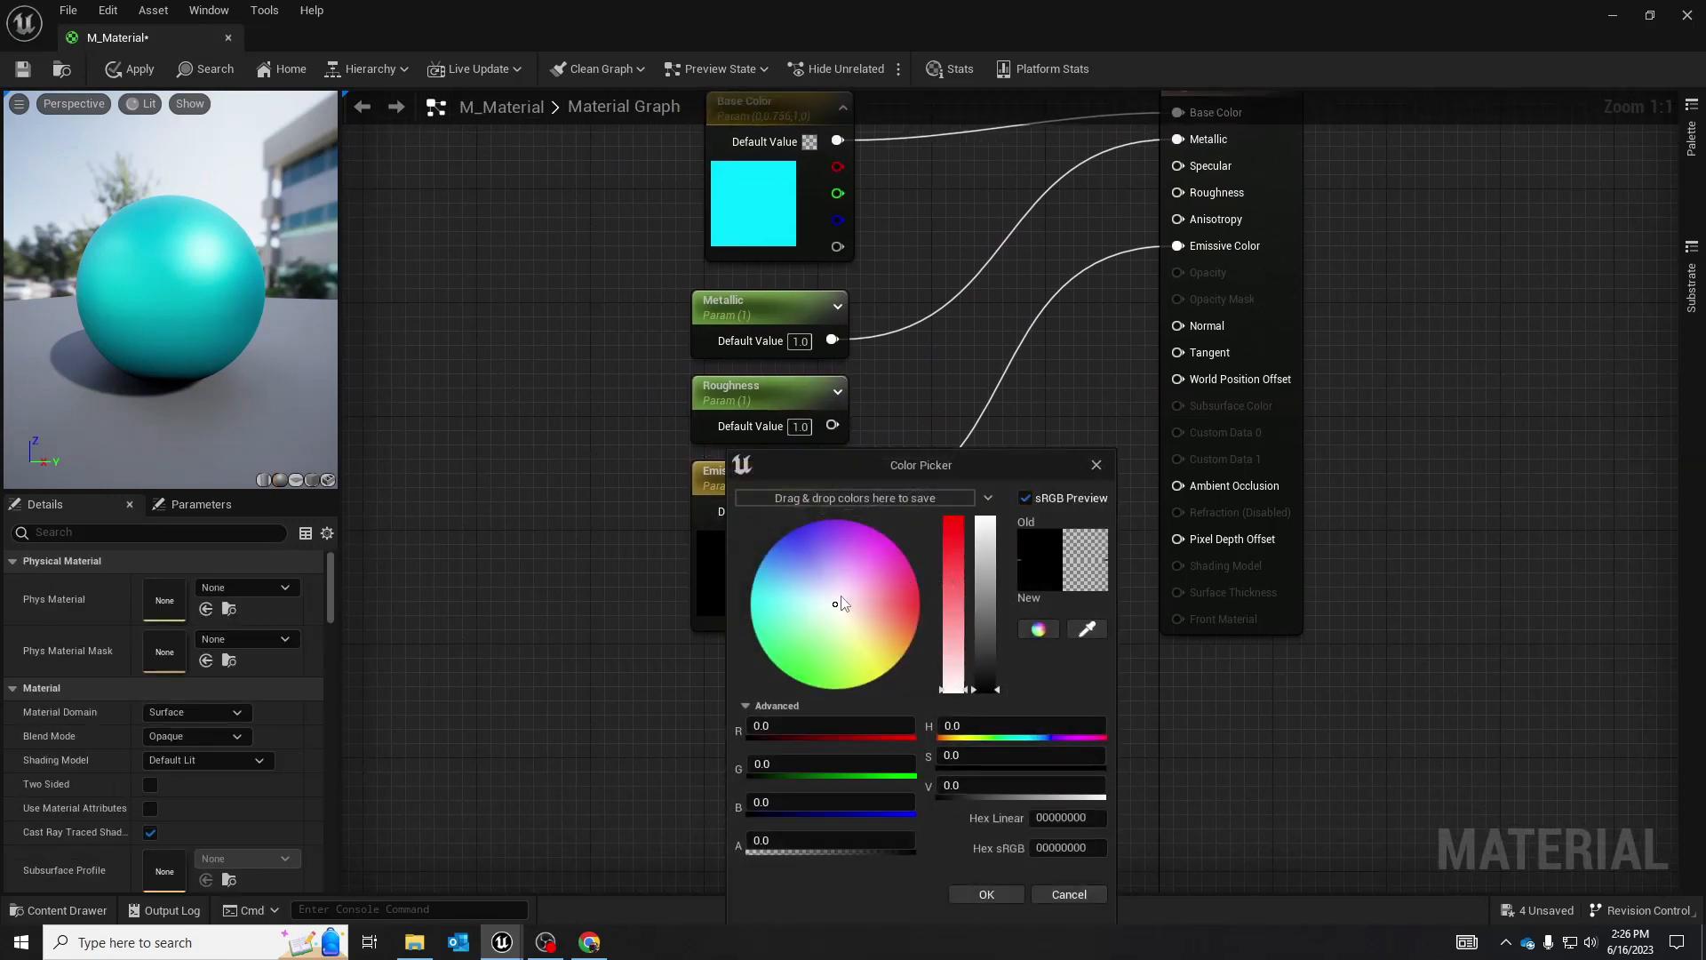
pyautogui.moveTo(843, 604); pyautogui.dragTo(751, 595)
pyautogui.moveTo(988, 628); pyautogui.dragTo(986, 515)
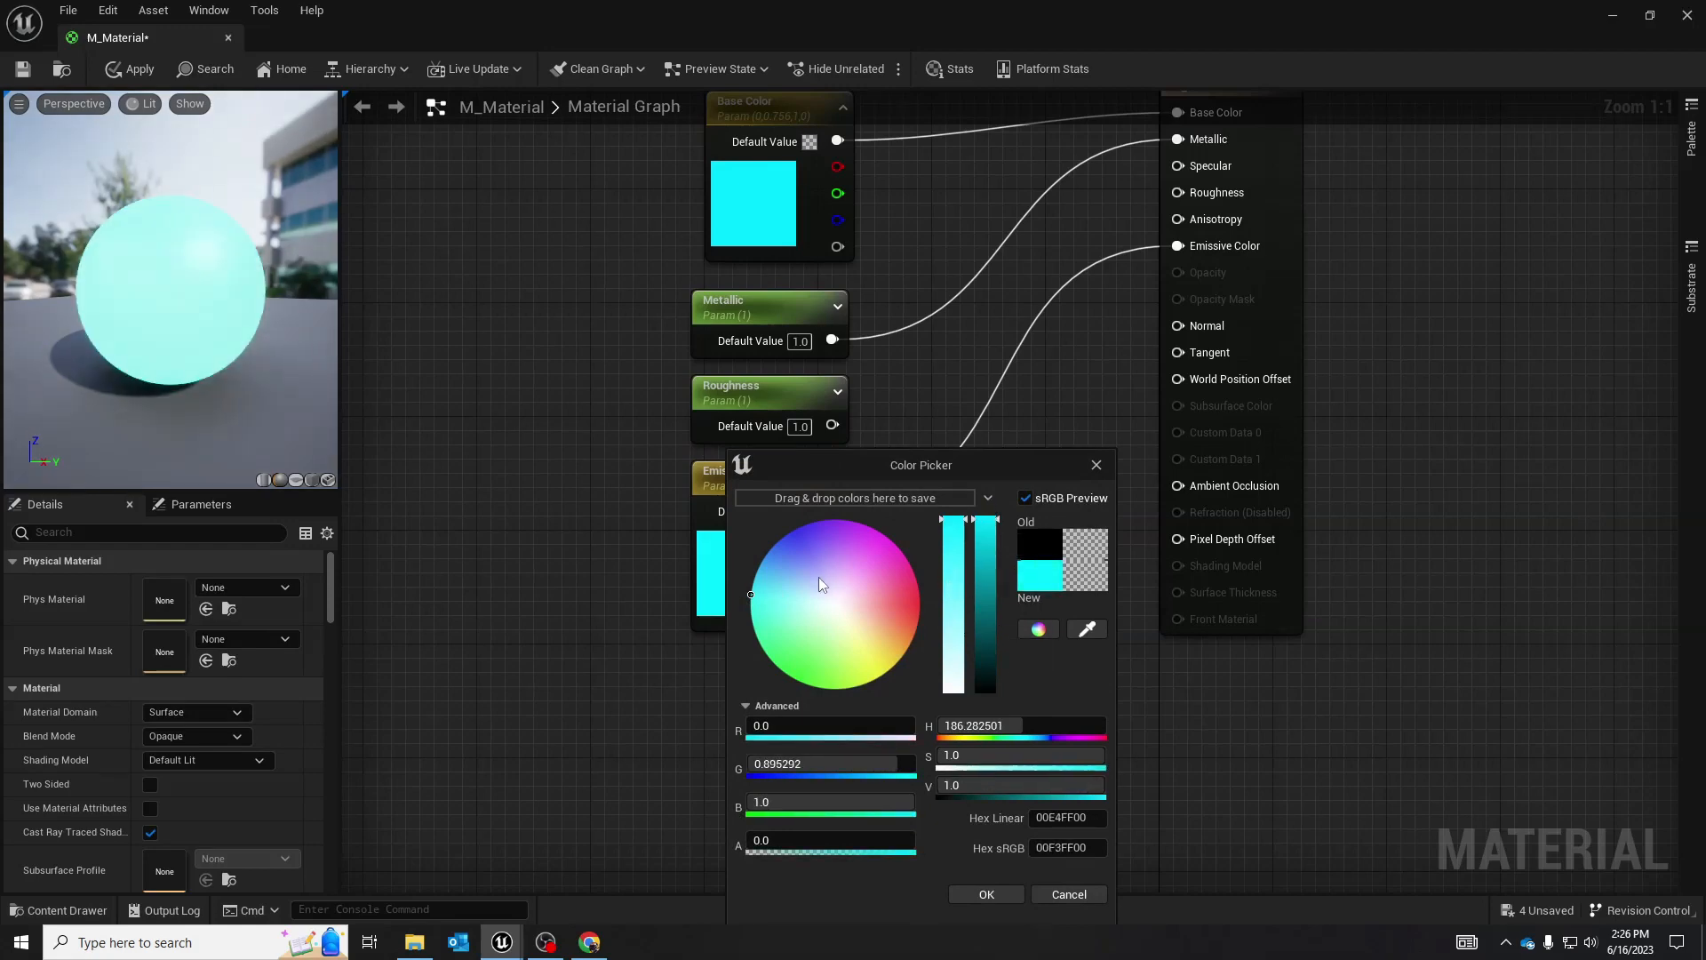
pyautogui.click(968, 894)
pyautogui.moveTo(147, 305); pyautogui.dragTo(338, 382)
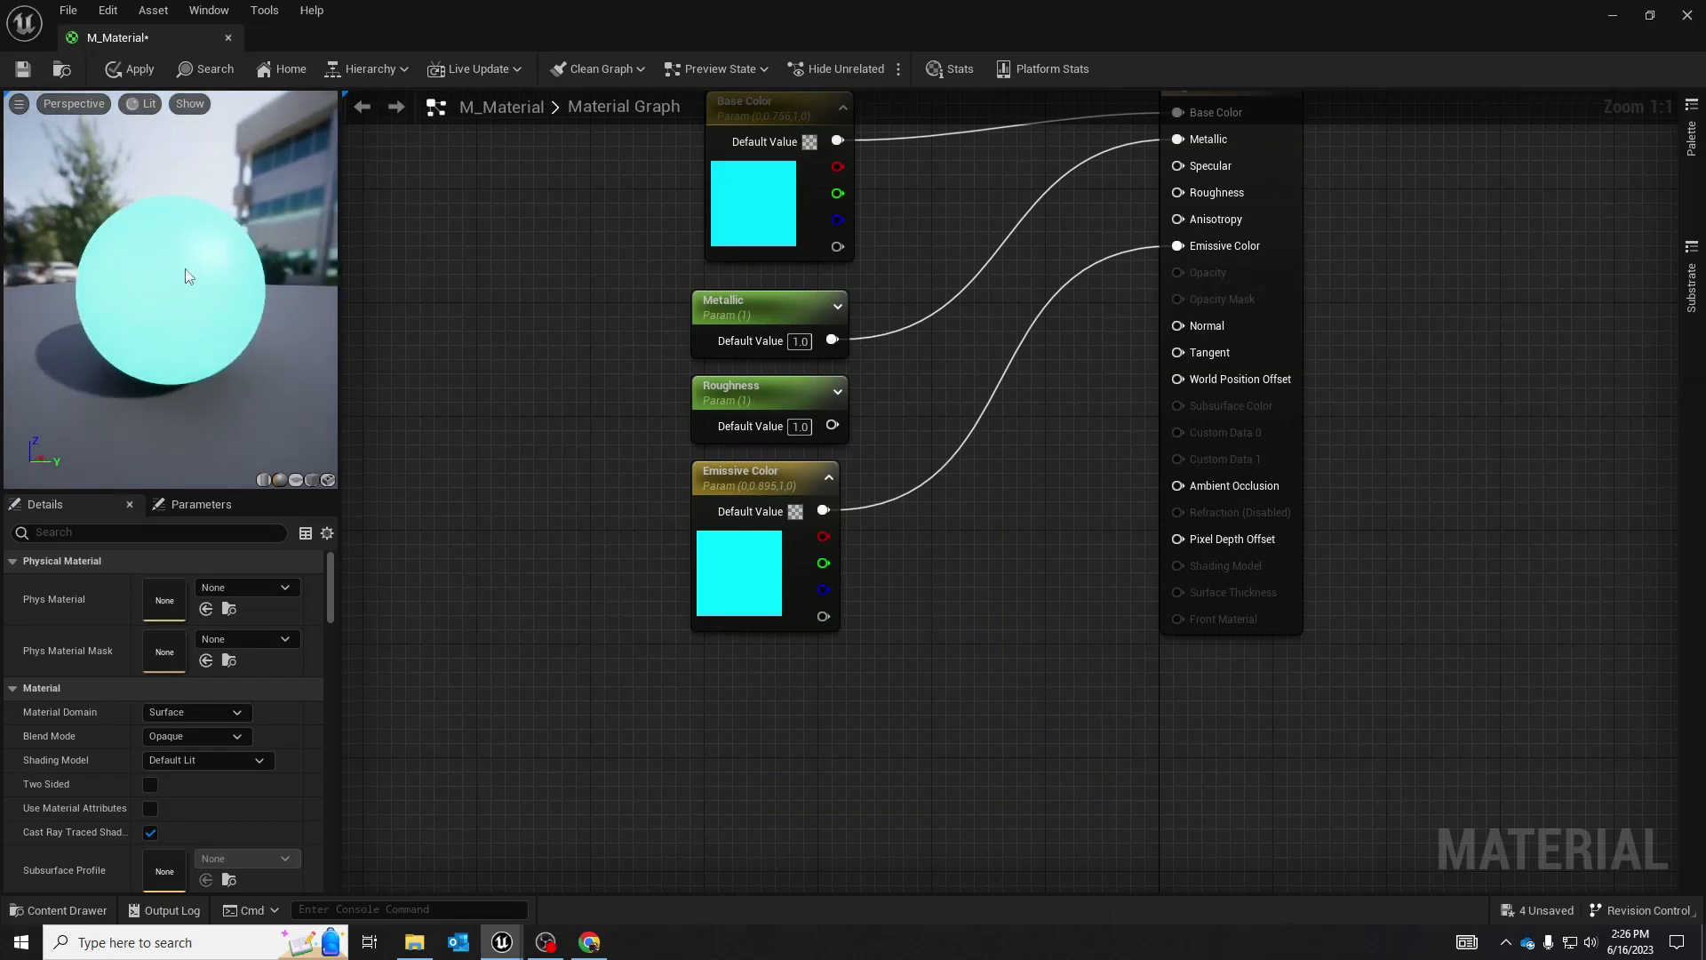
pyautogui.moveTo(169, 296); pyautogui.dragTo(182, 296)
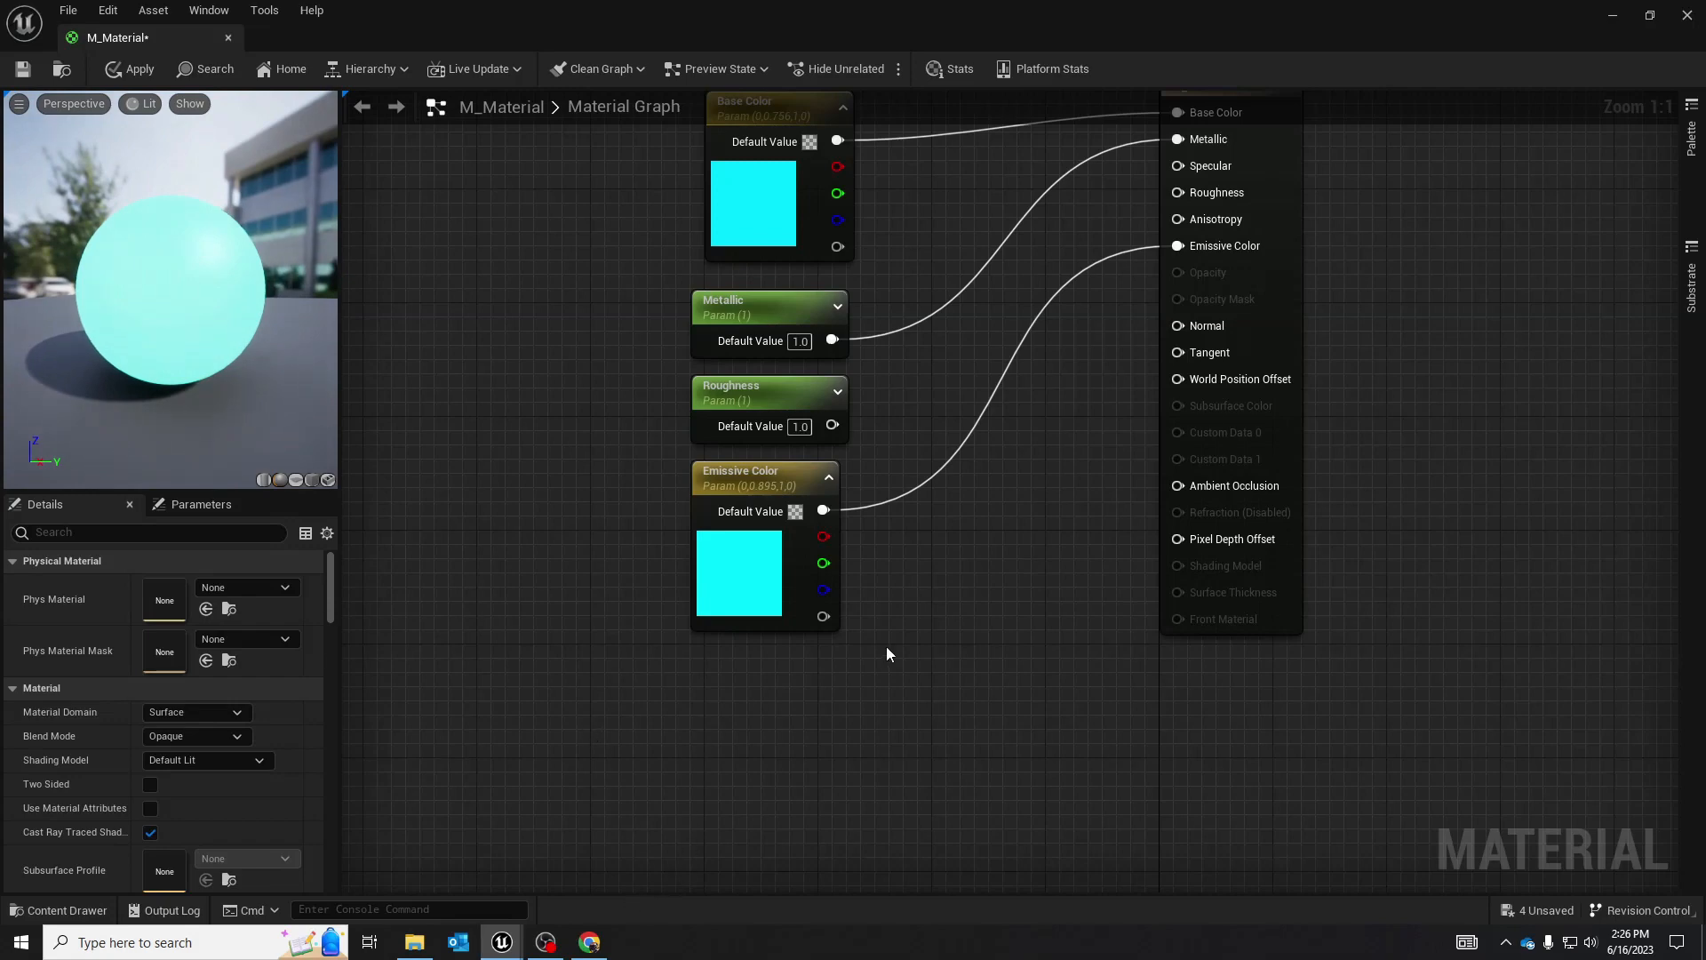
# Add a constant node below the Emissive Color node and convert it to a scalar parameter
pyautogui.click(733, 670)
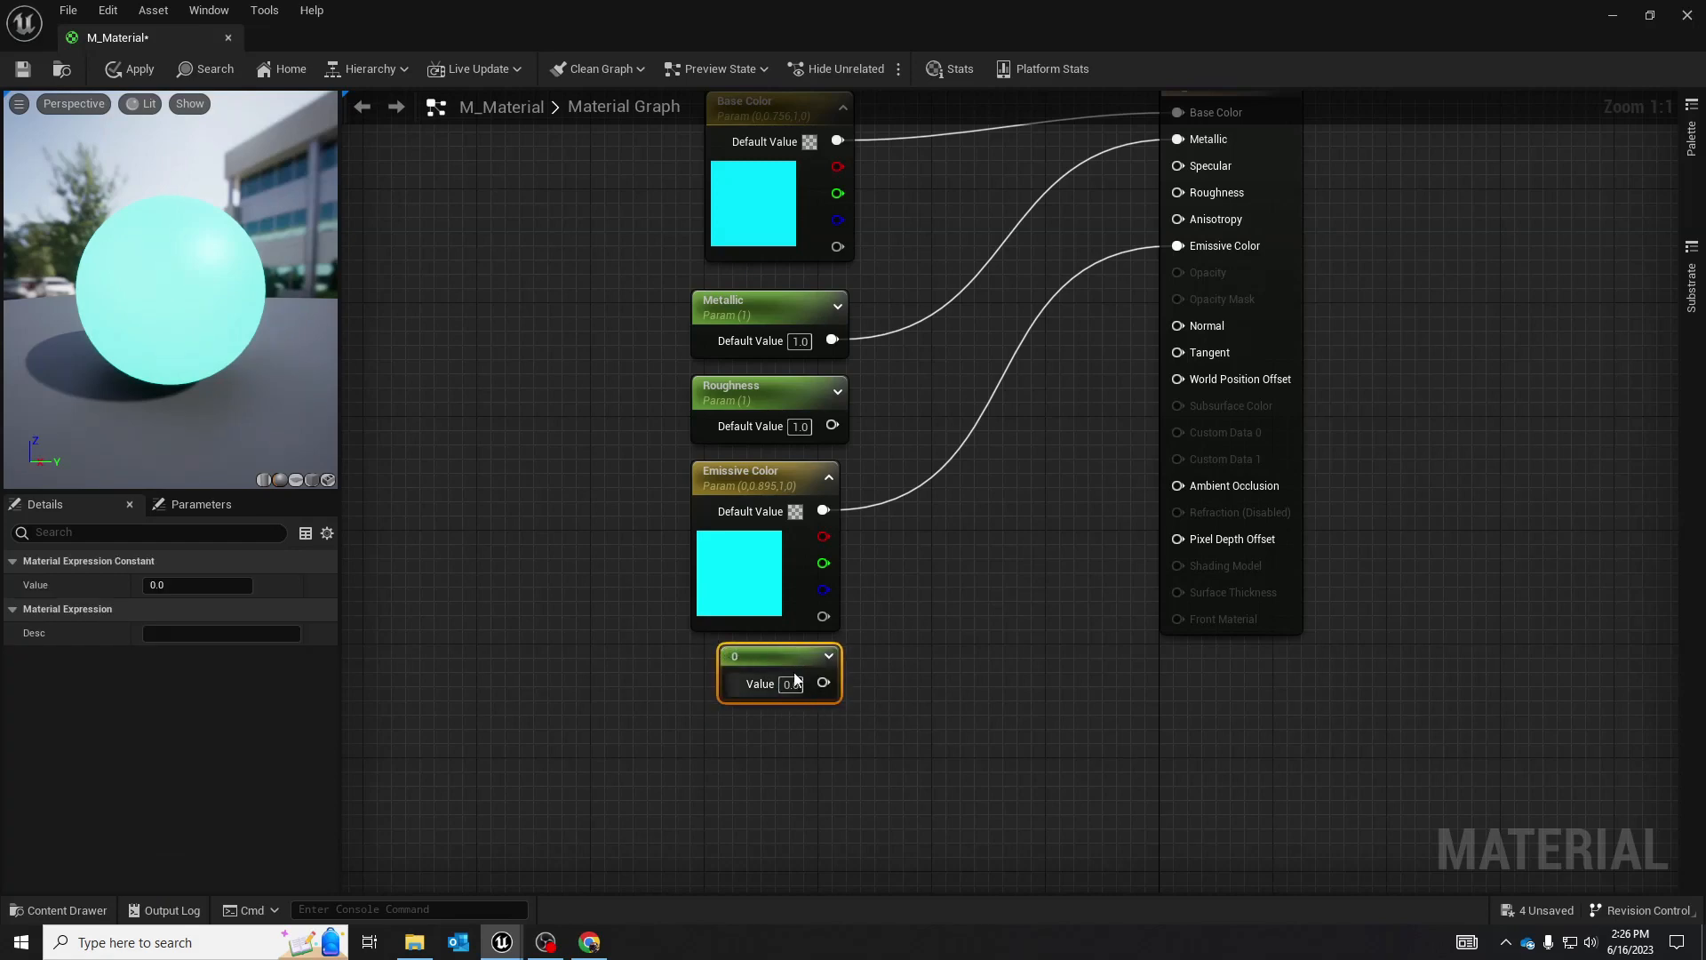
pyautogui.moveTo(770, 665); pyautogui.dragTo(784, 661)
pyautogui.rightClick(784, 662)
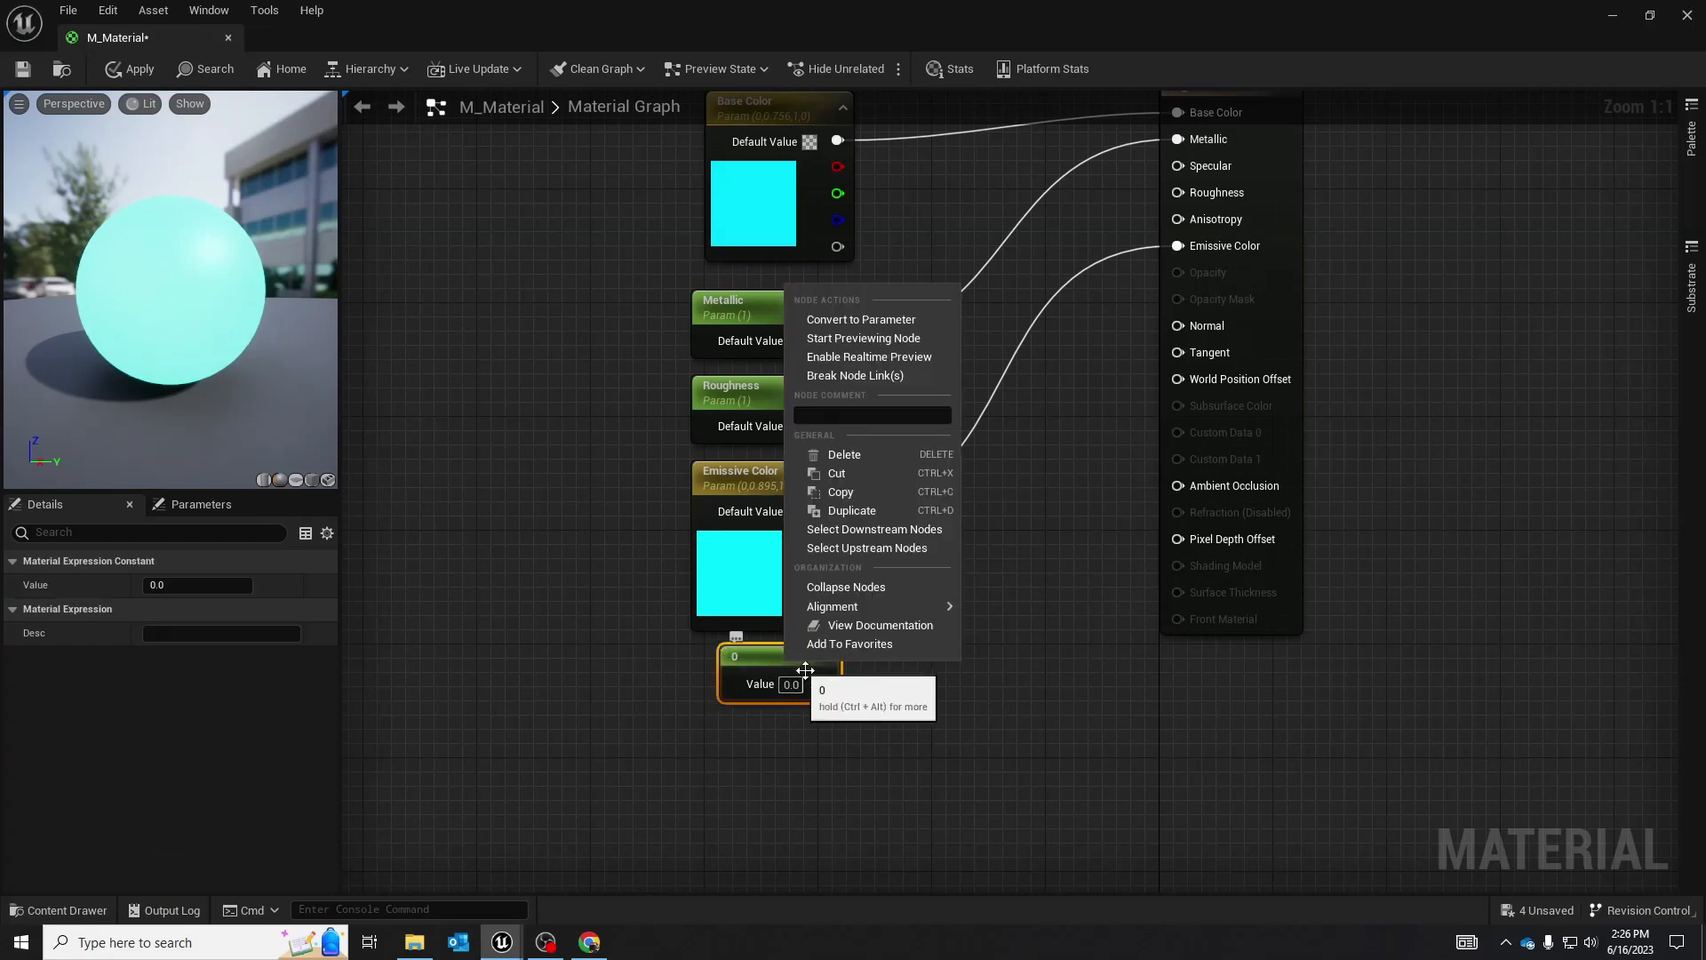
pyautogui.click(862, 322)
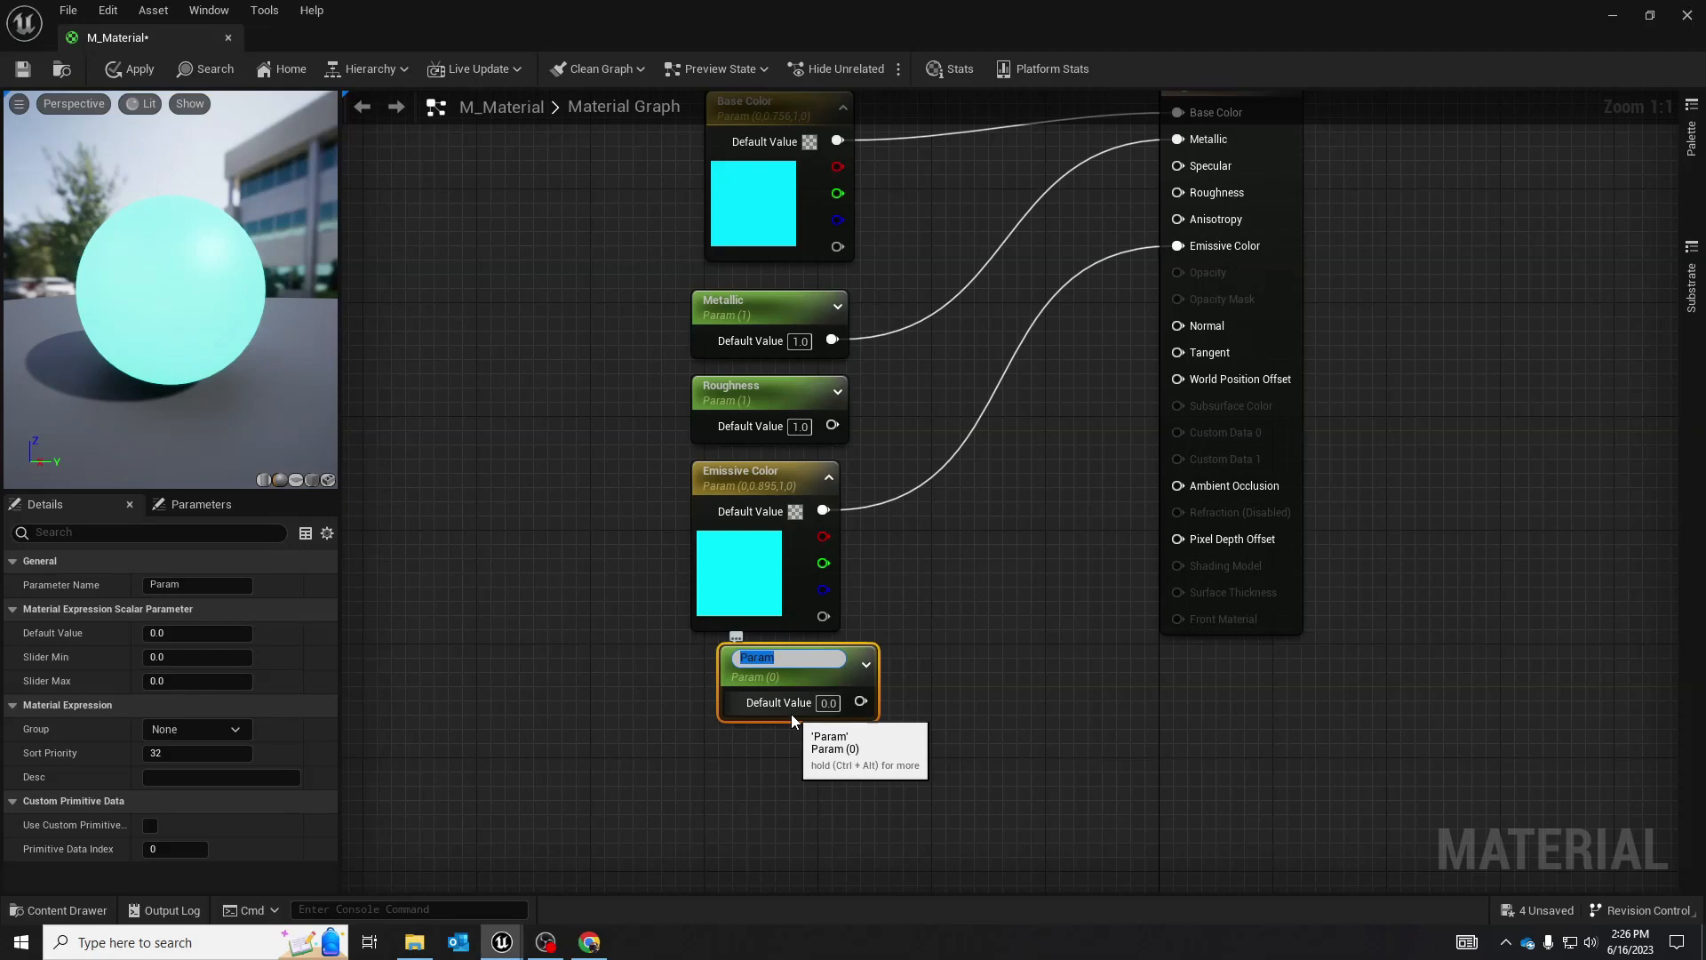
# Name the new scalar parameter Glow Strength
pyautogui.write('Glow Strength')
pyautogui.press('Return')
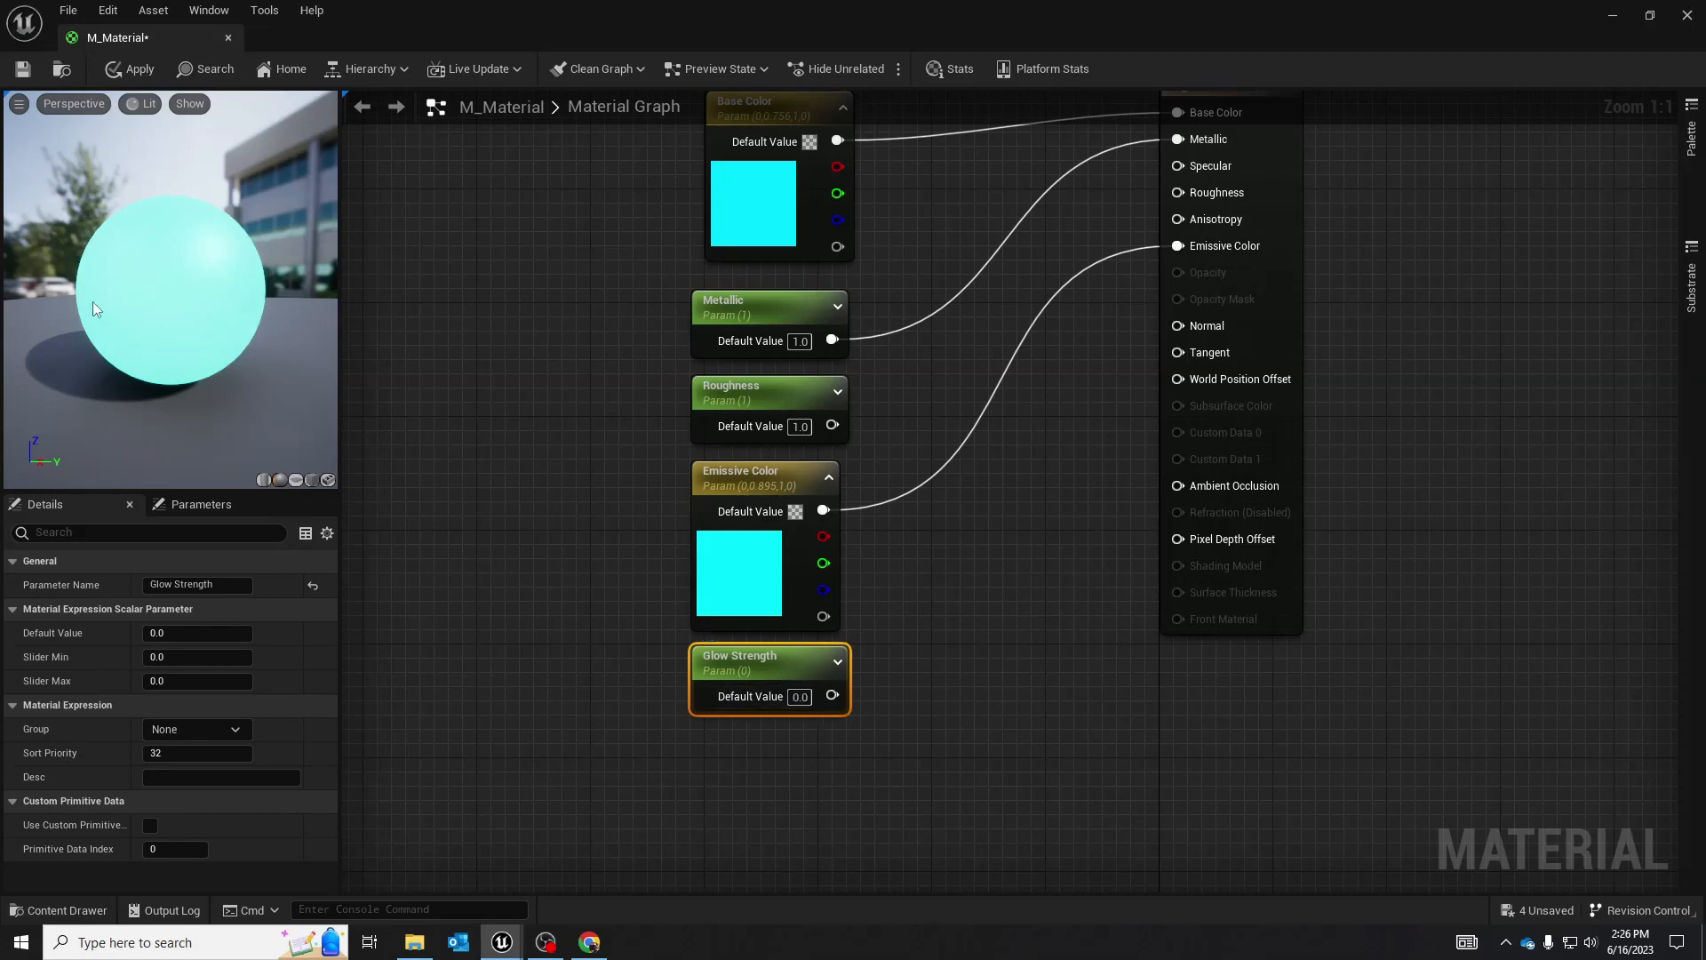
# Try feeding Glow Strength directly into the material's Emissive Color input, reconnect the Emissive Color parameter, and clear the input
pyautogui.moveTo(832, 695); pyautogui.dragTo(1195, 251)
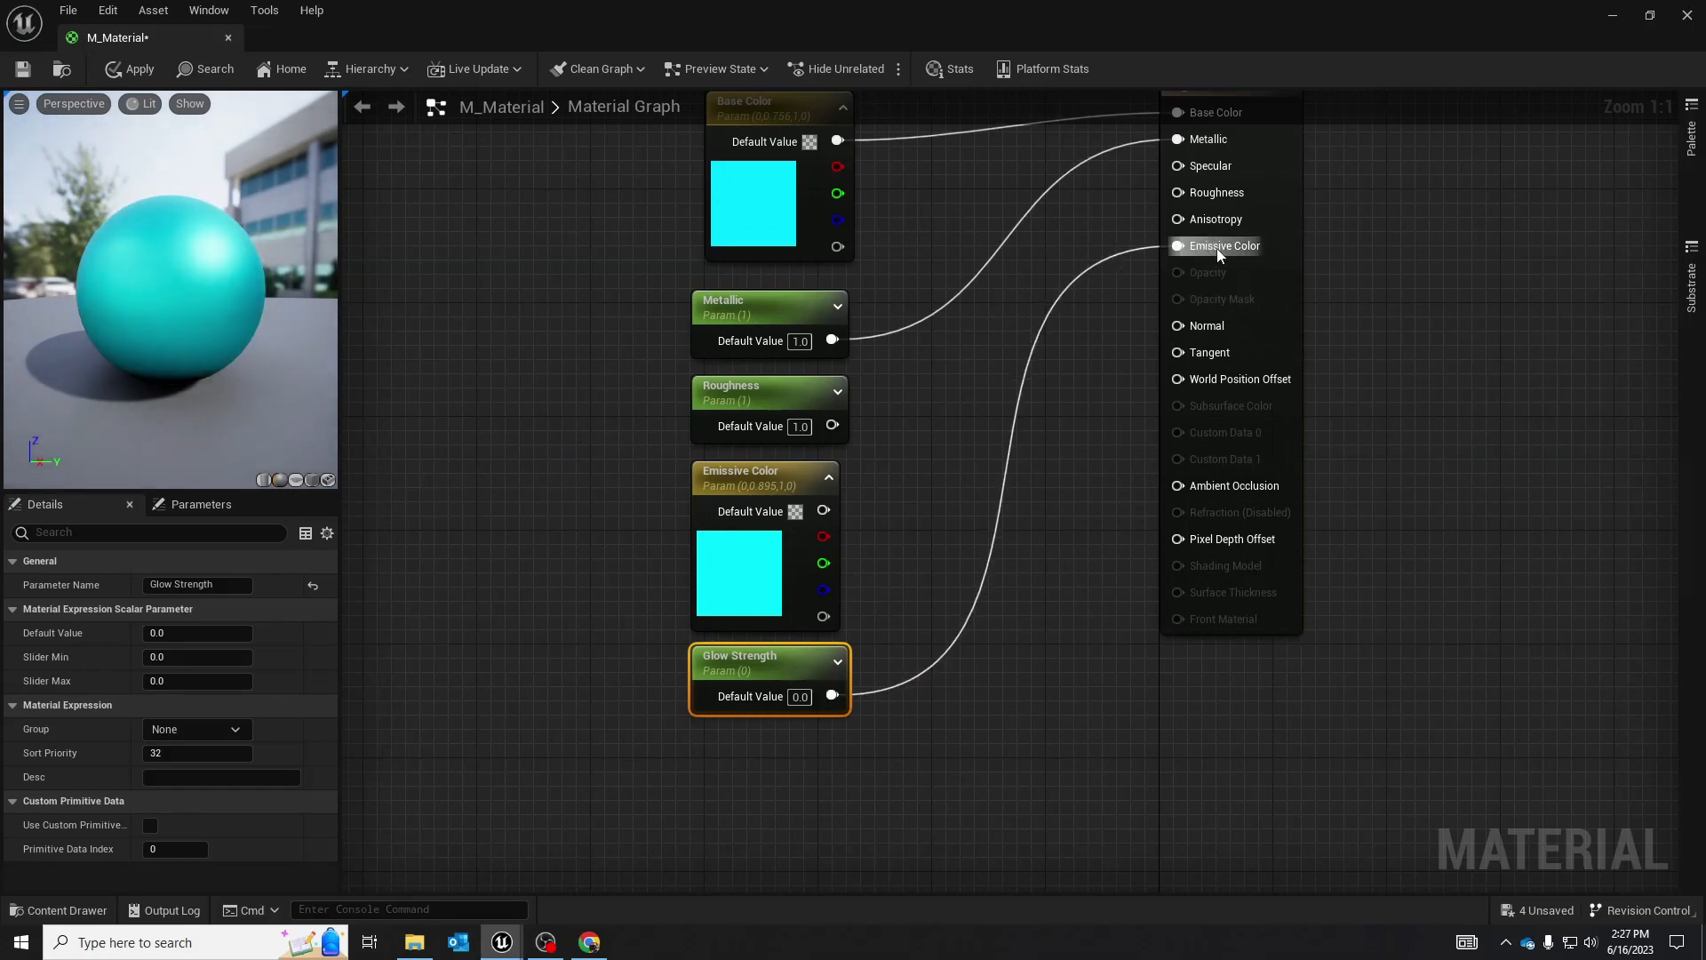
pyautogui.moveTo(823, 510); pyautogui.dragTo(1192, 254)
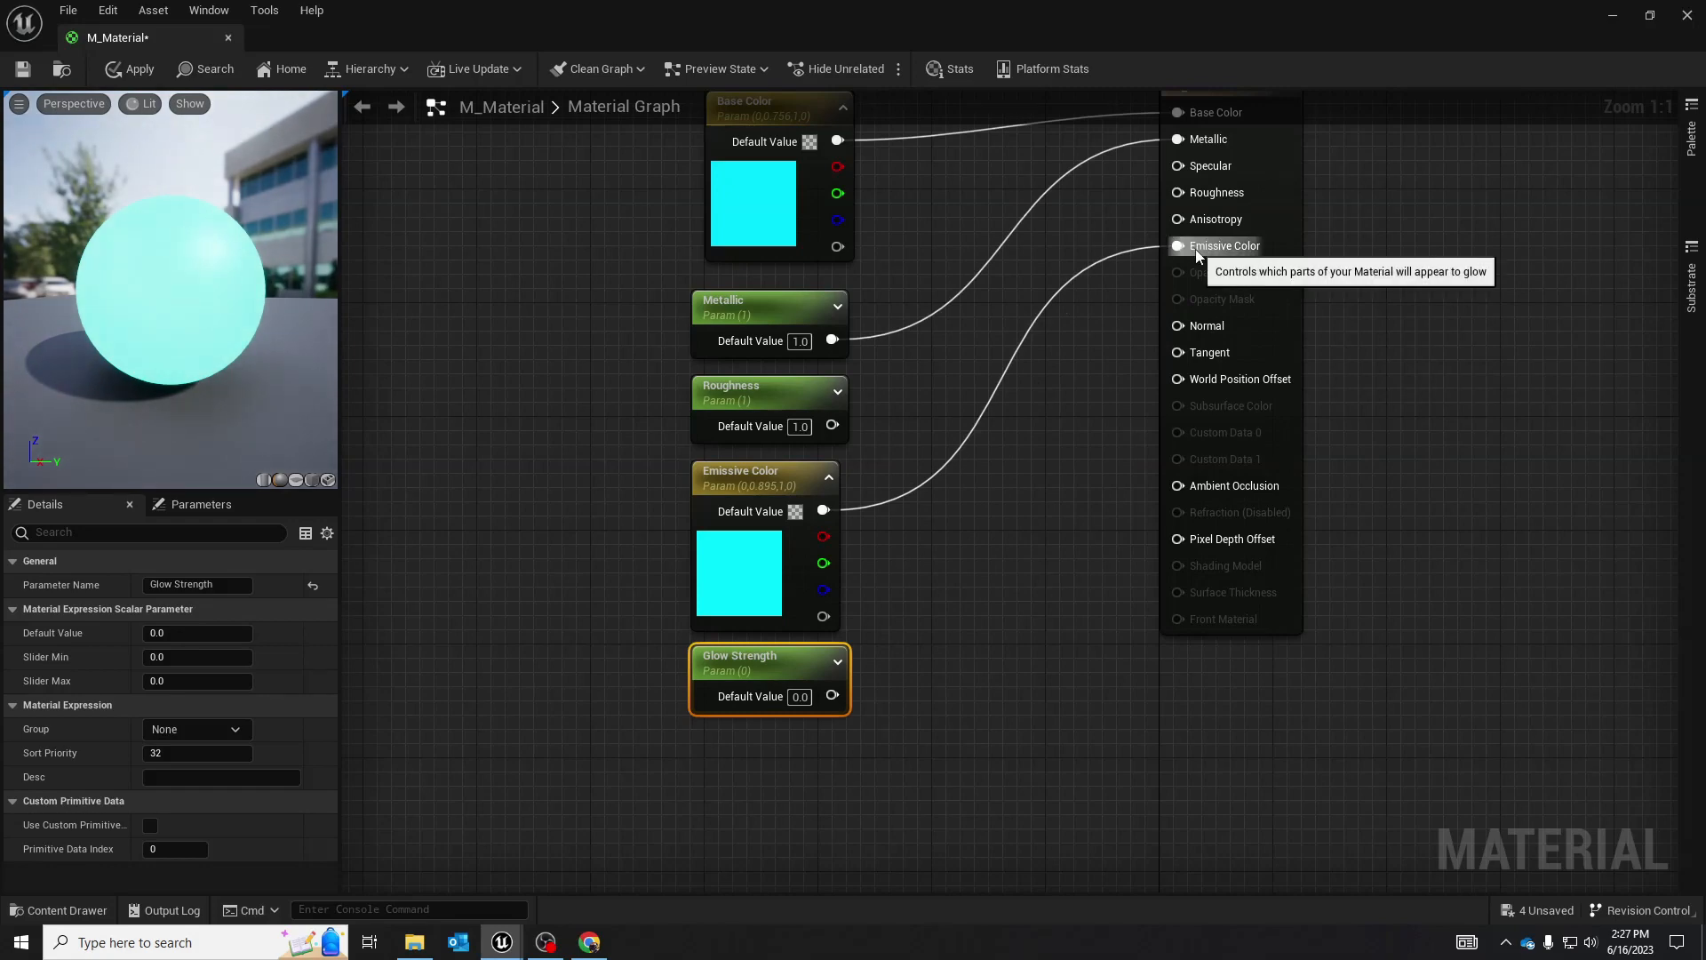
pyautogui.keyDown('alt'); pyautogui.click(1196, 249); pyautogui.keyUp('alt')
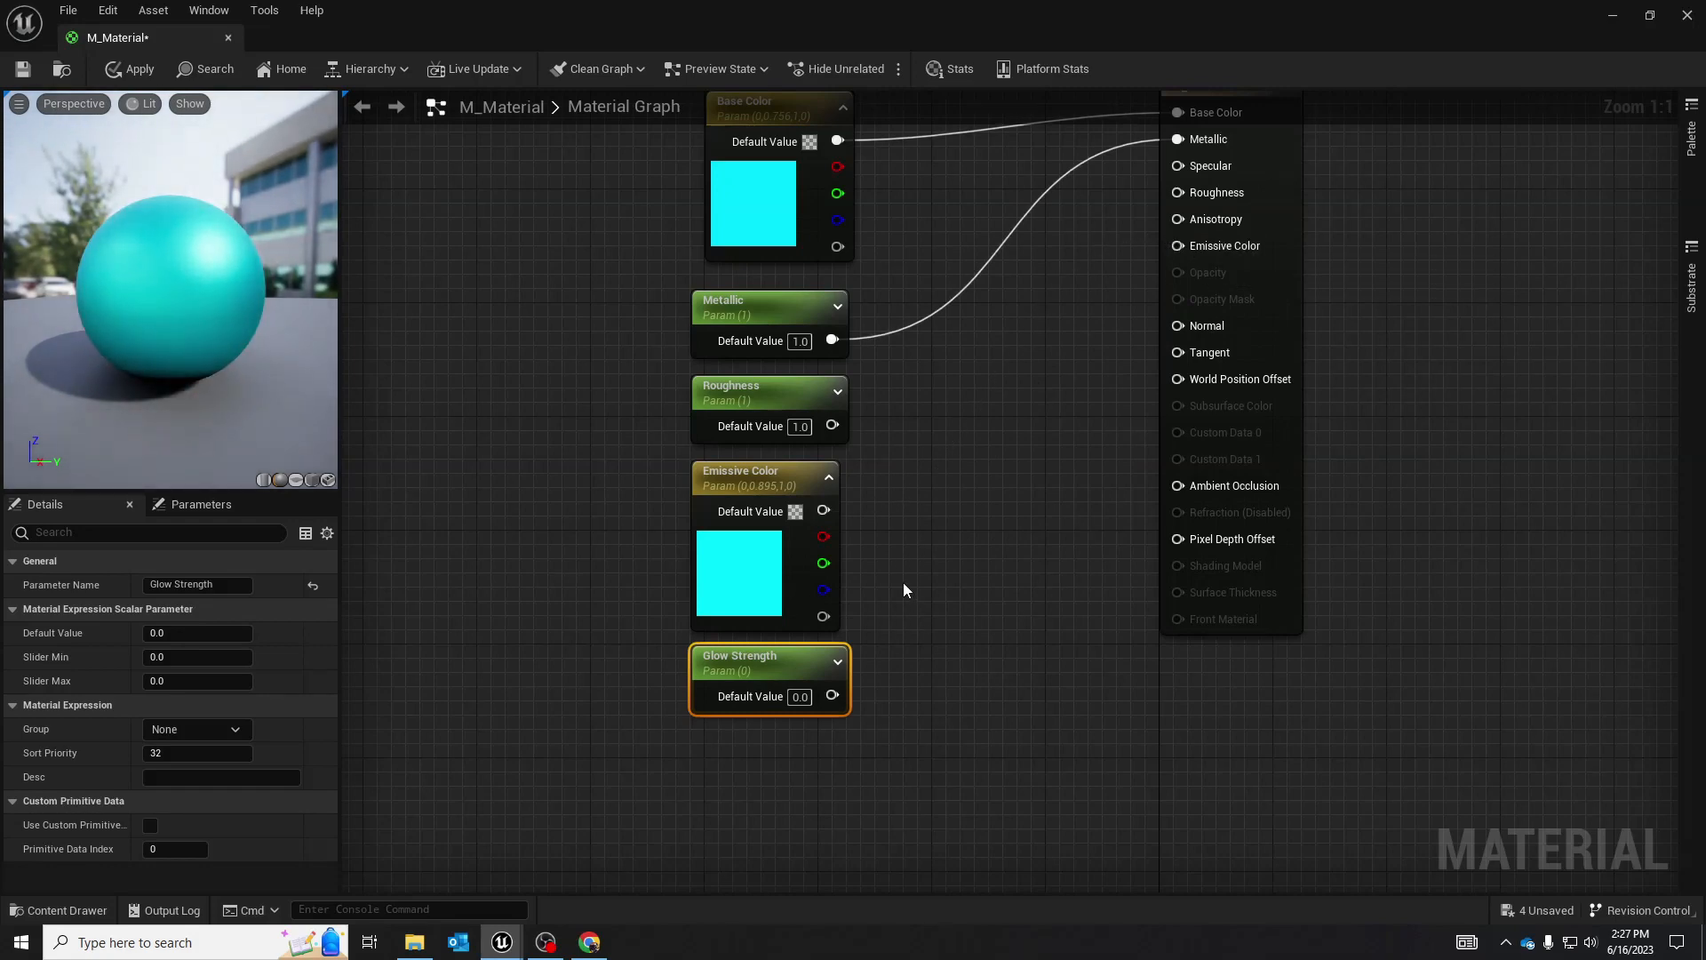
# Add a Multiply node in the graph between the Emissive Color and Glow Strength parameters and the M_Material node
pyautogui.click(972, 547)
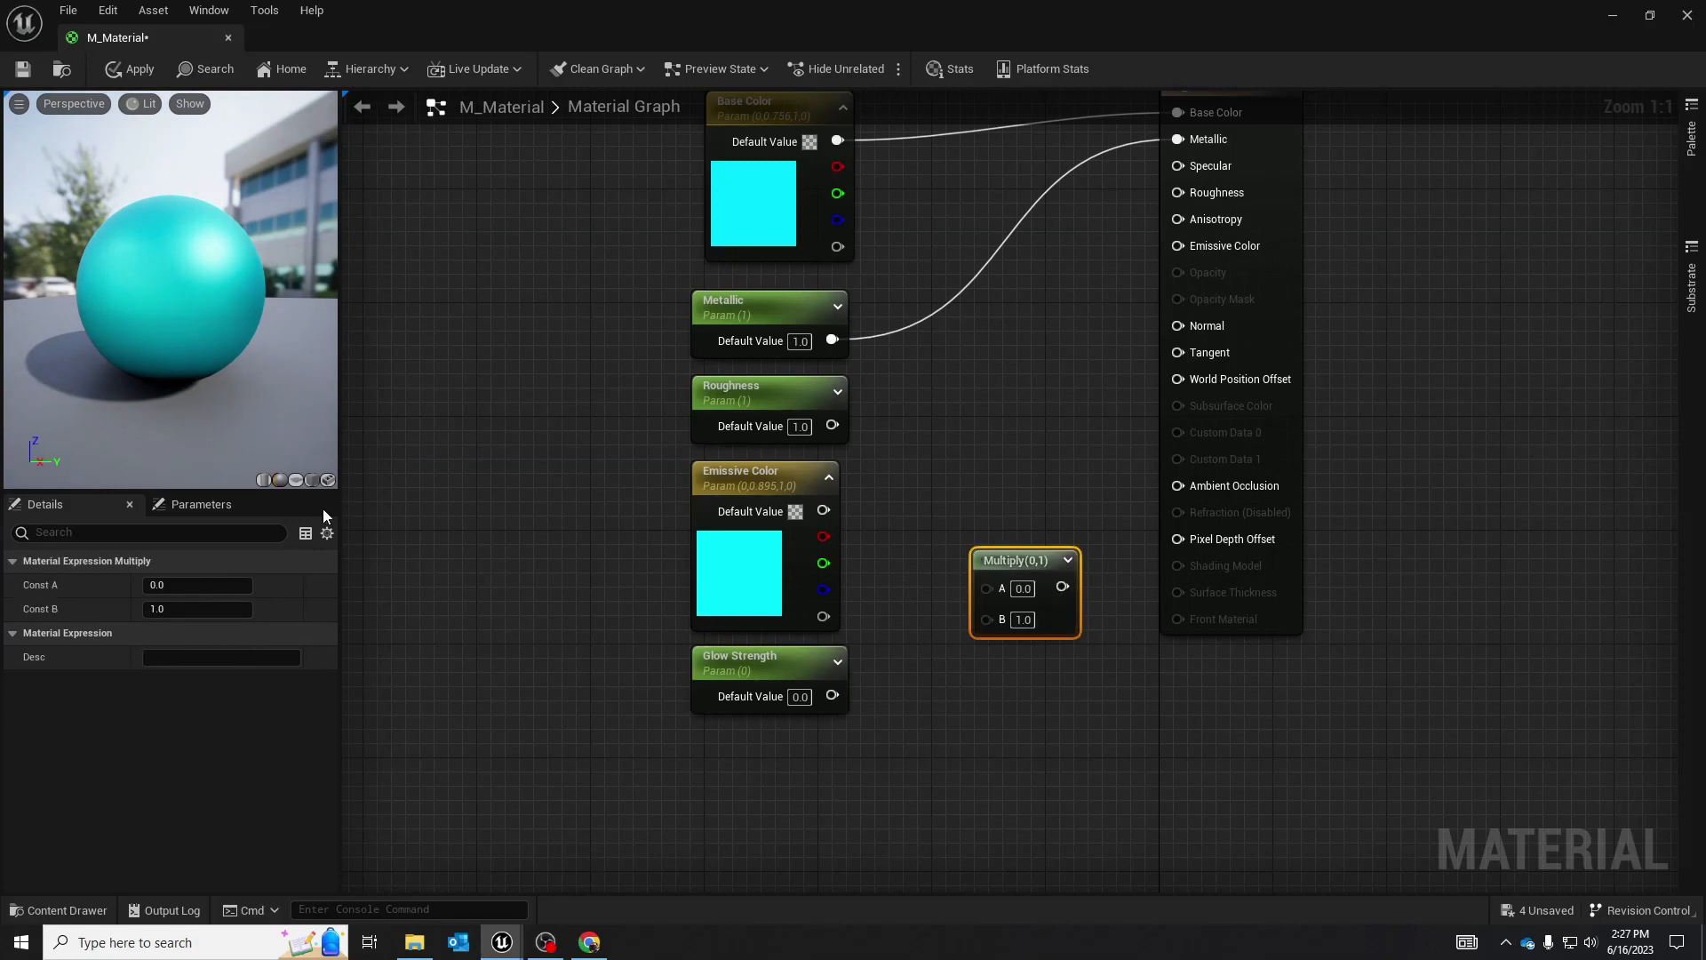
pyautogui.rightClick(509, 494)
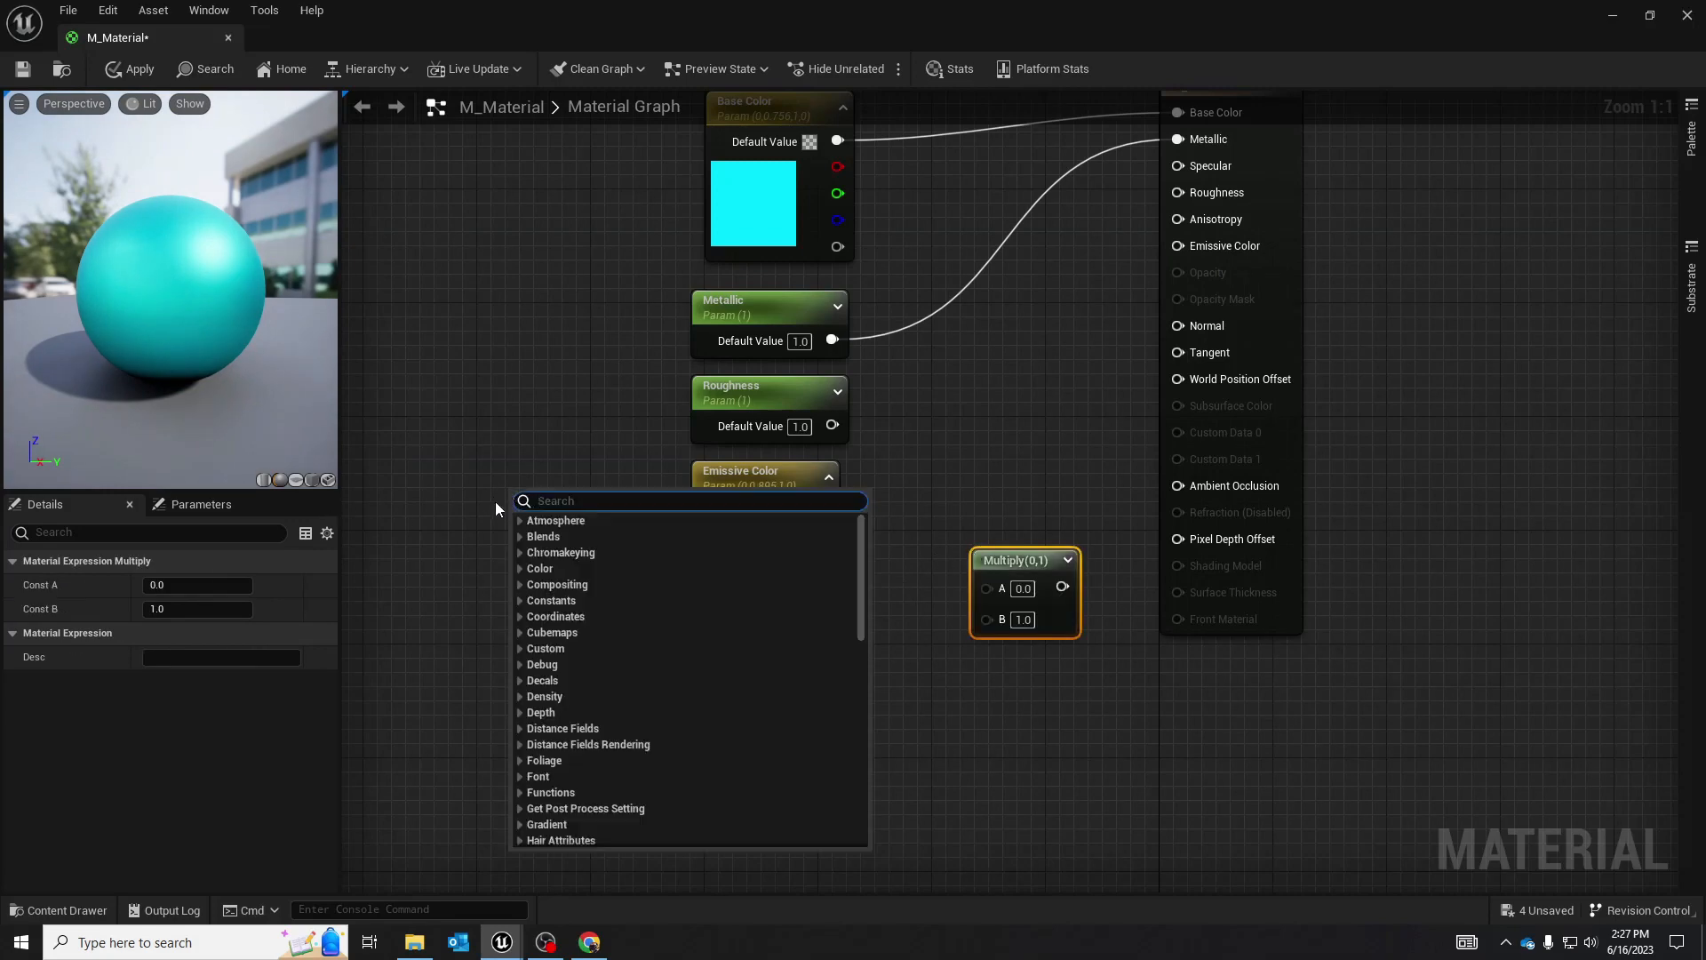
pyautogui.click(1694, 144)
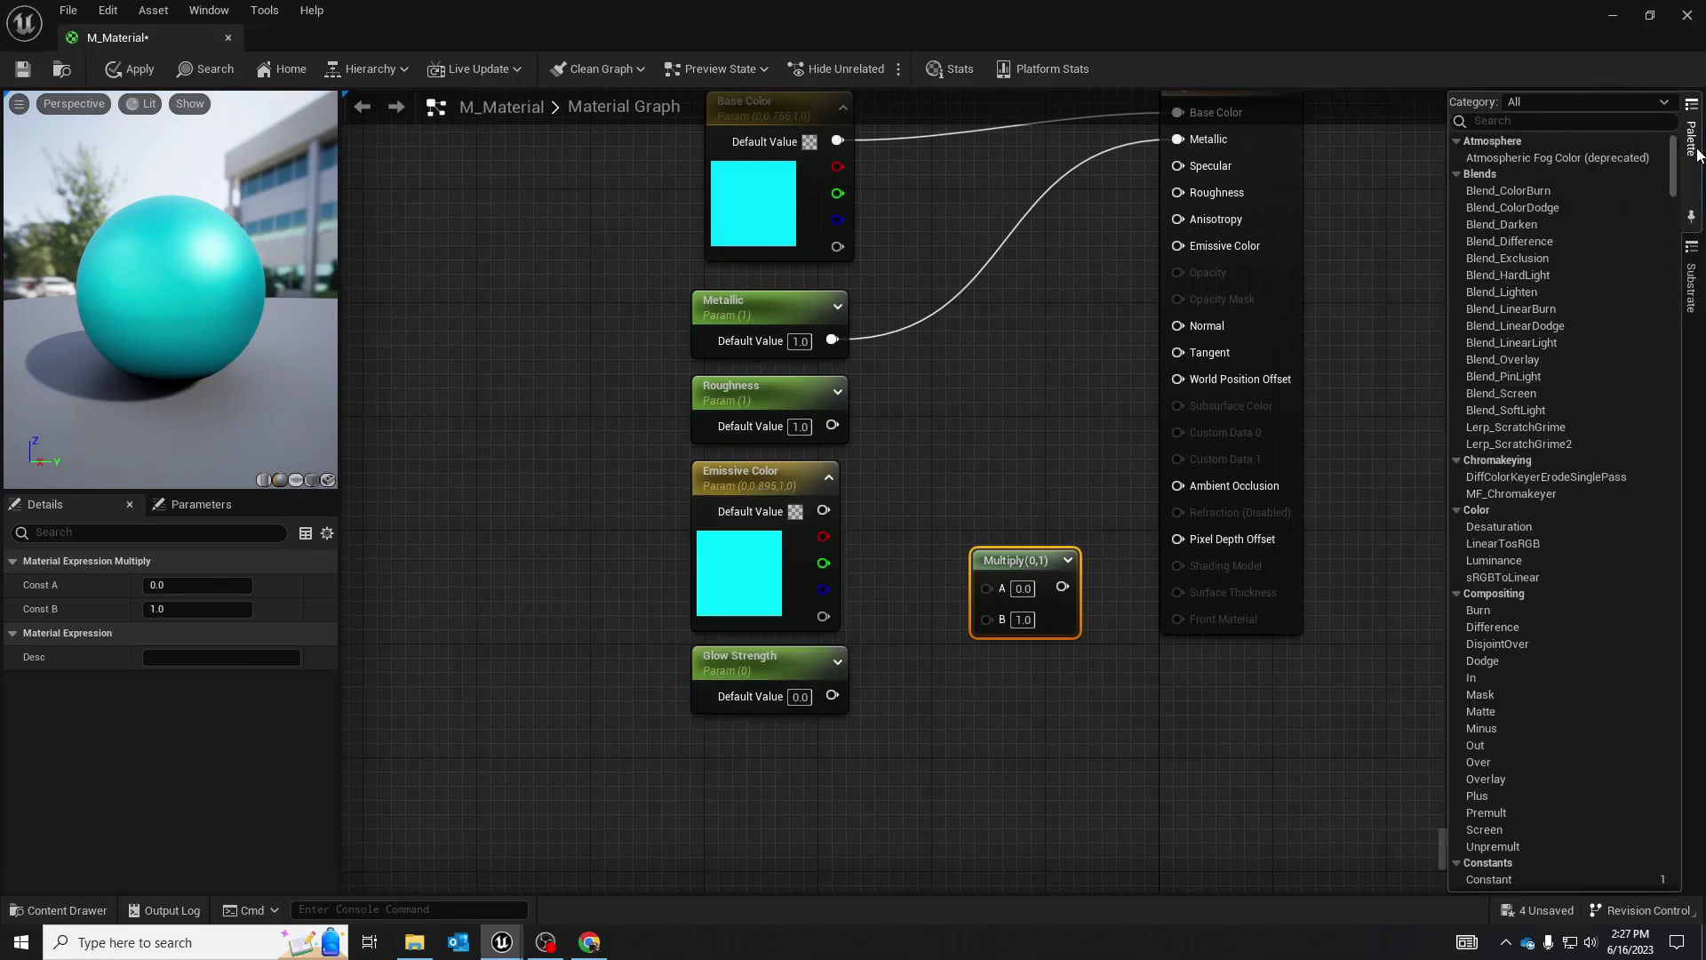
pyautogui.click(933, 562)
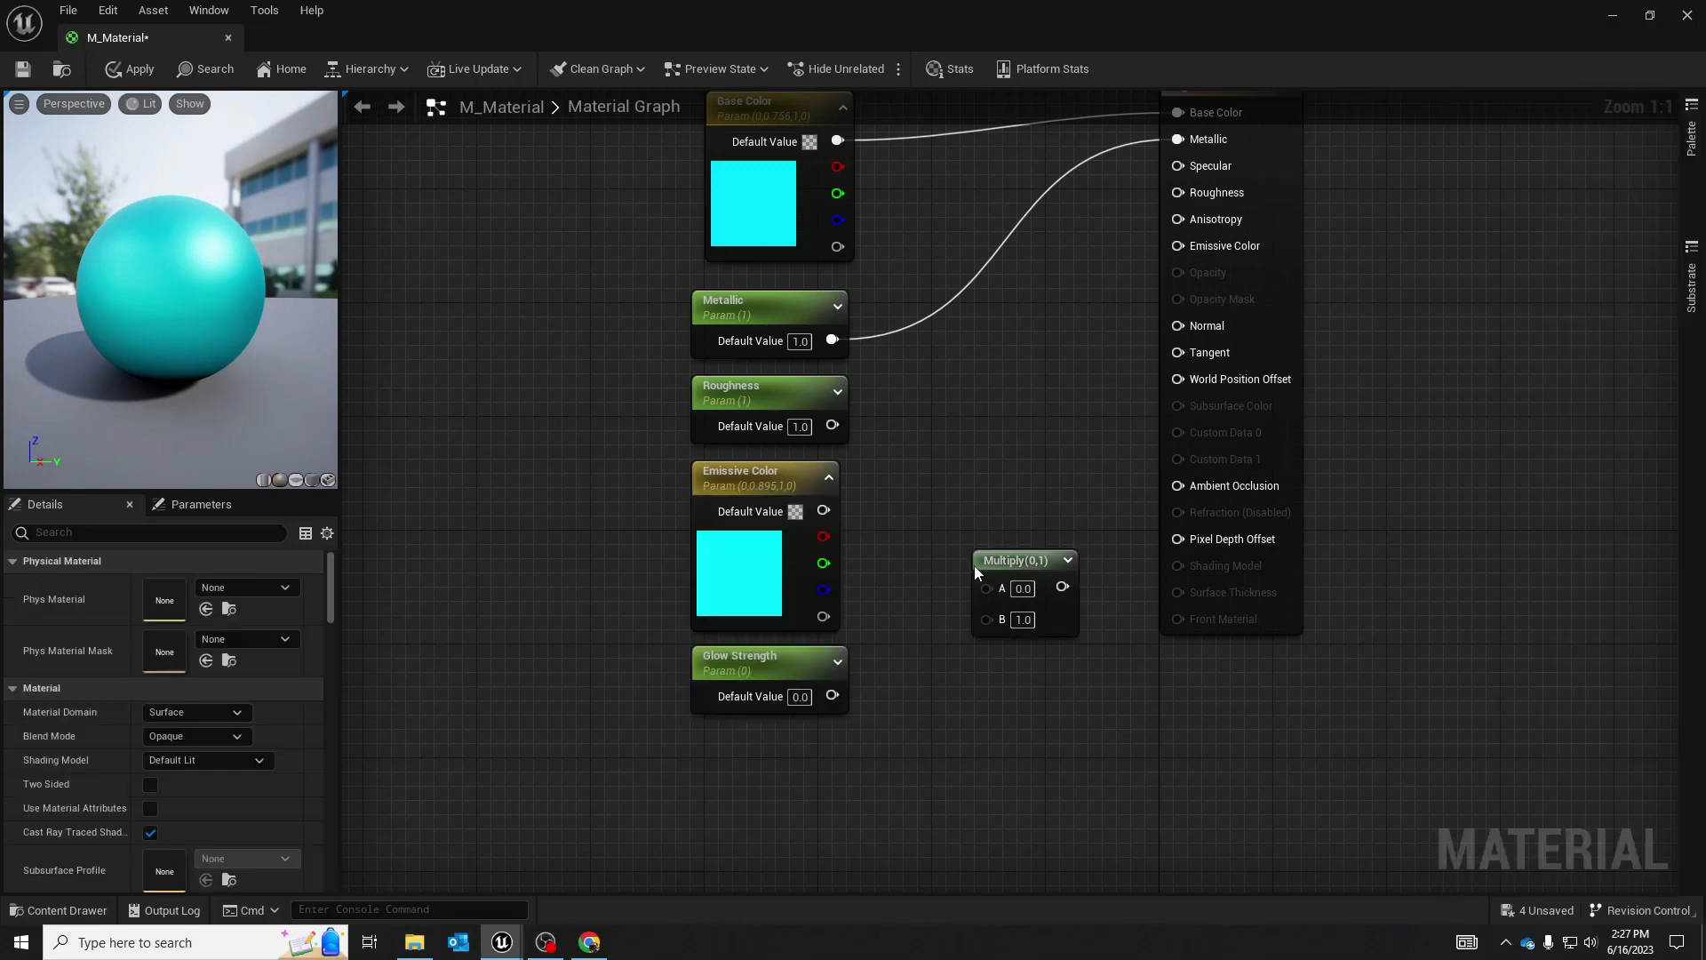
pyautogui.moveTo(975, 565); pyautogui.dragTo(950, 548)
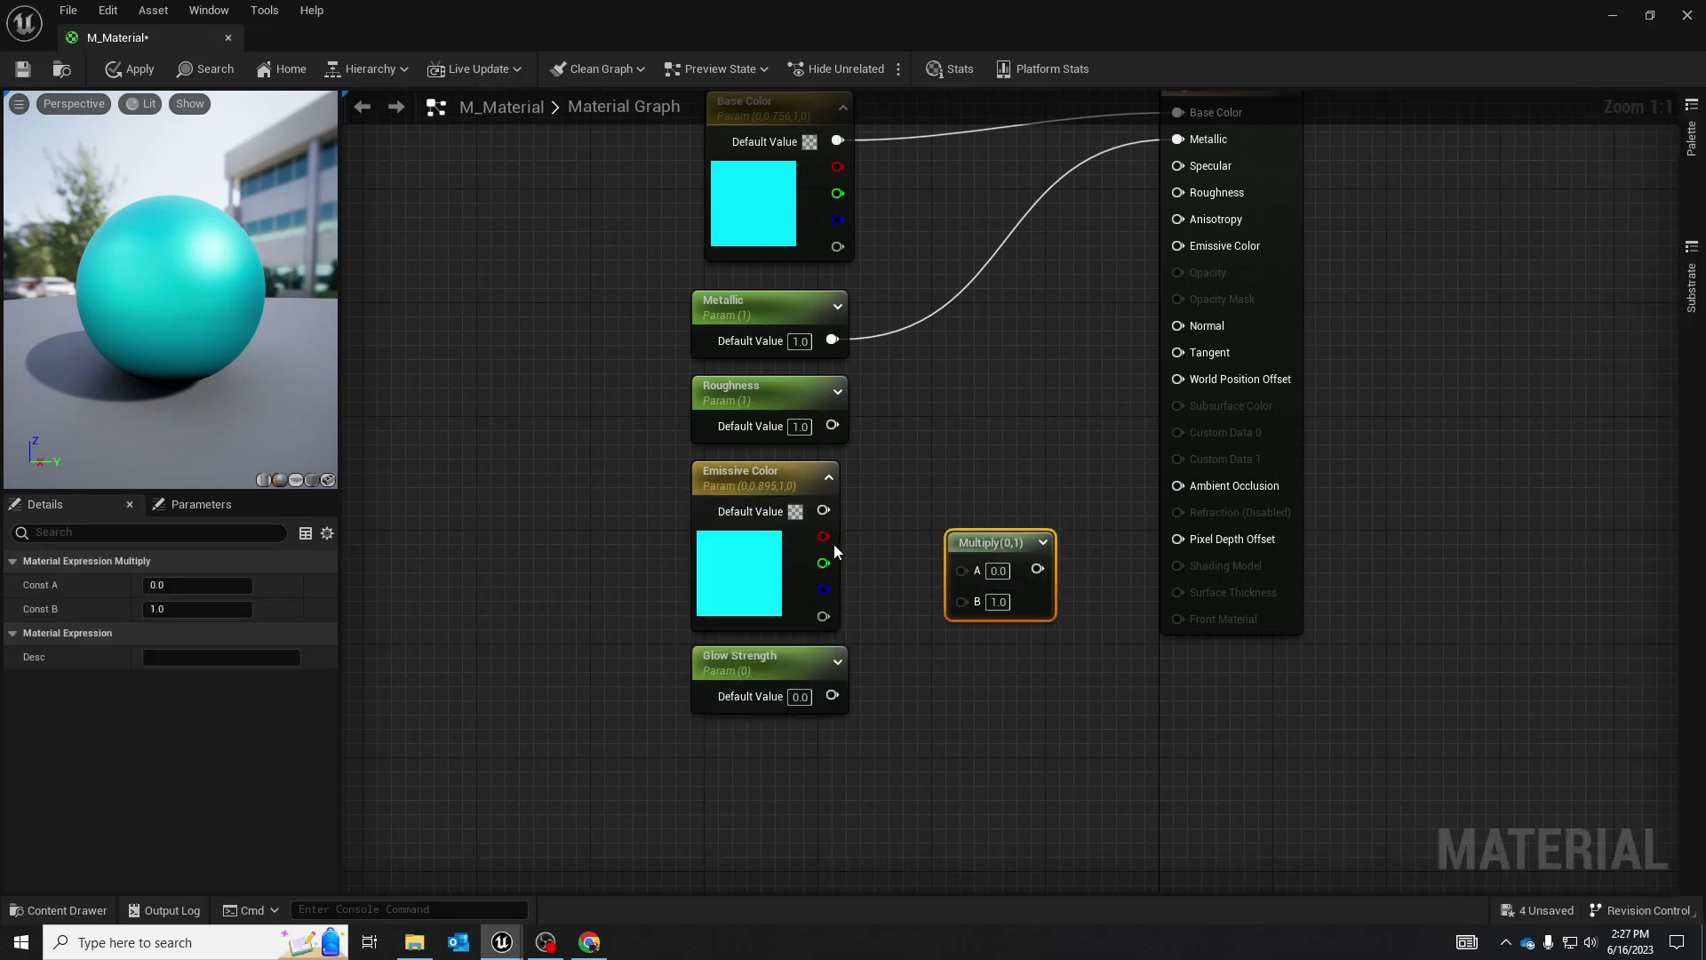
# Connect Emissive Color to Multiply's A and Glow Strength to B, and link the Multiply output to the material's Emissive Color input
pyautogui.moveTo(824, 510); pyautogui.dragTo(954, 570)
pyautogui.moveTo(832, 696); pyautogui.dragTo(925, 496)
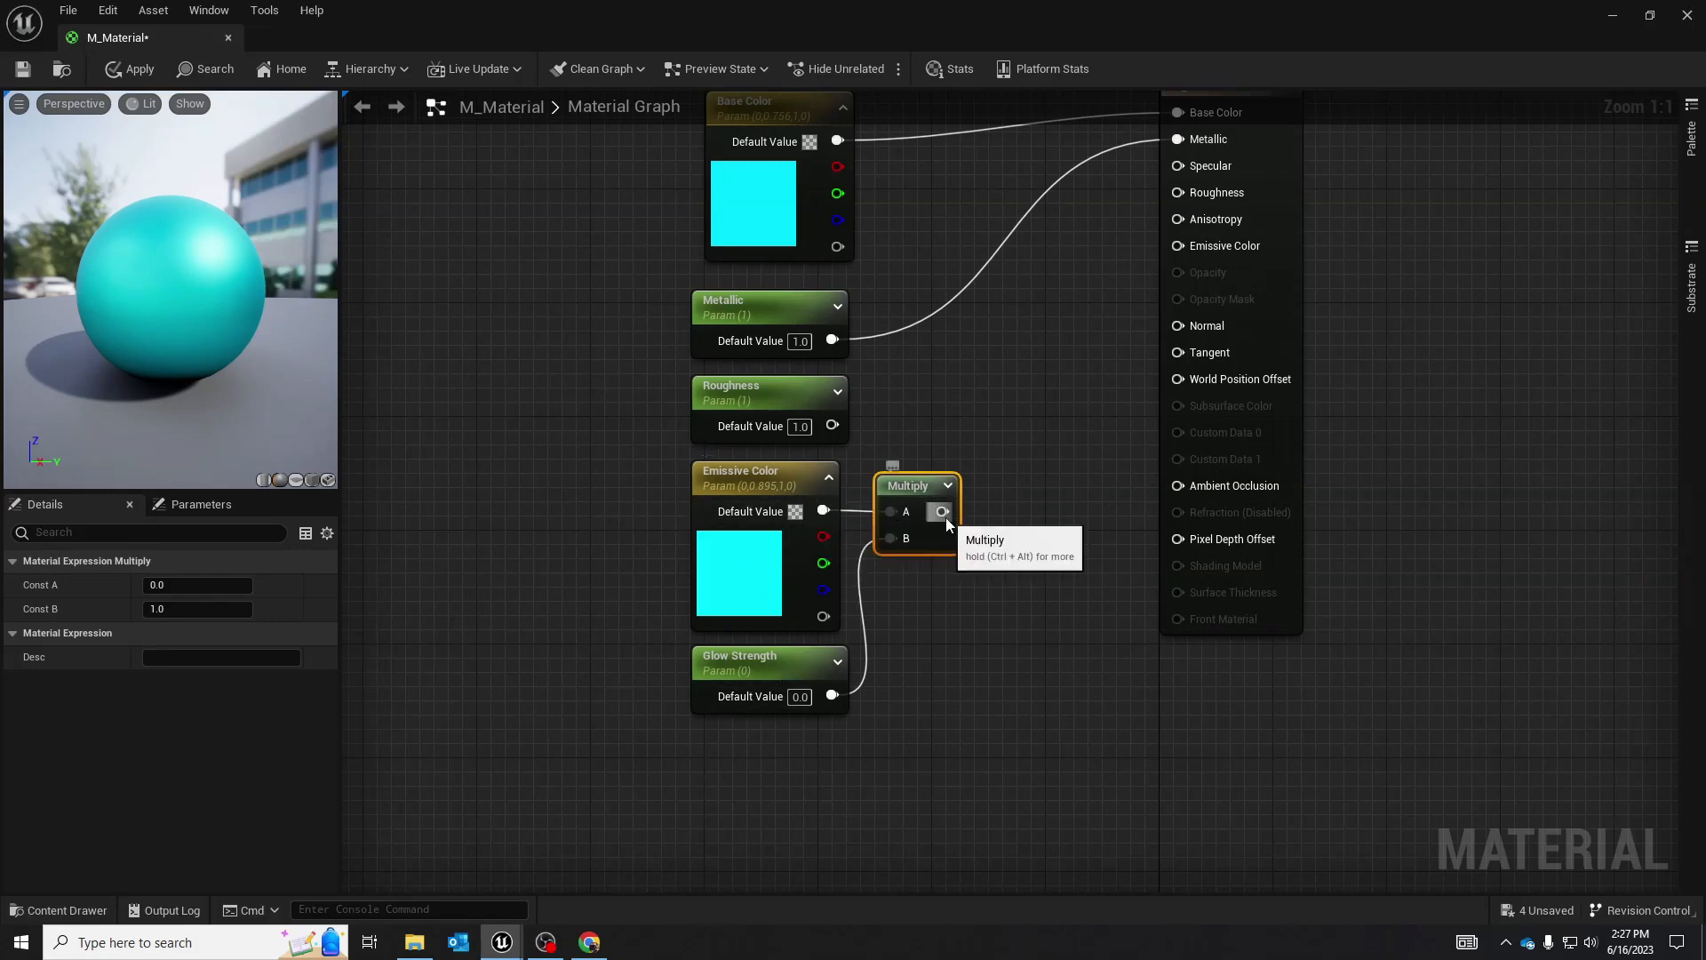
pyautogui.moveTo(944, 513); pyautogui.dragTo(1011, 503)
pyautogui.click(985, 395)
pyautogui.click(986, 401)
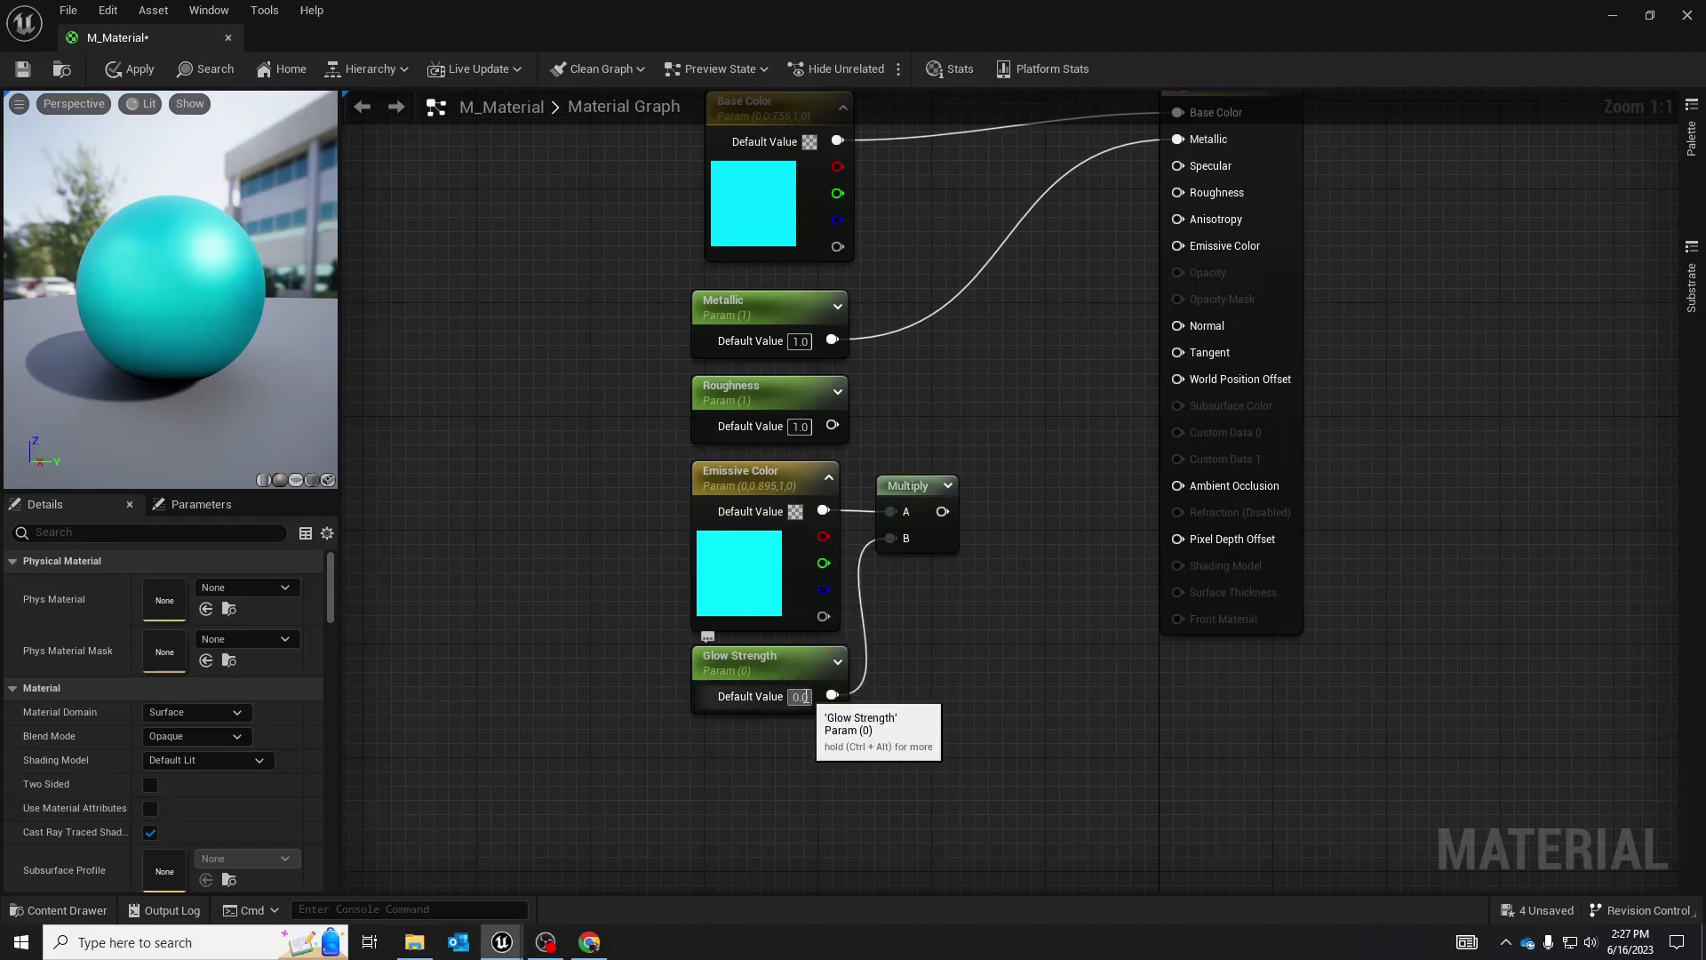
pyautogui.moveTo(941, 511); pyautogui.dragTo(1180, 246)
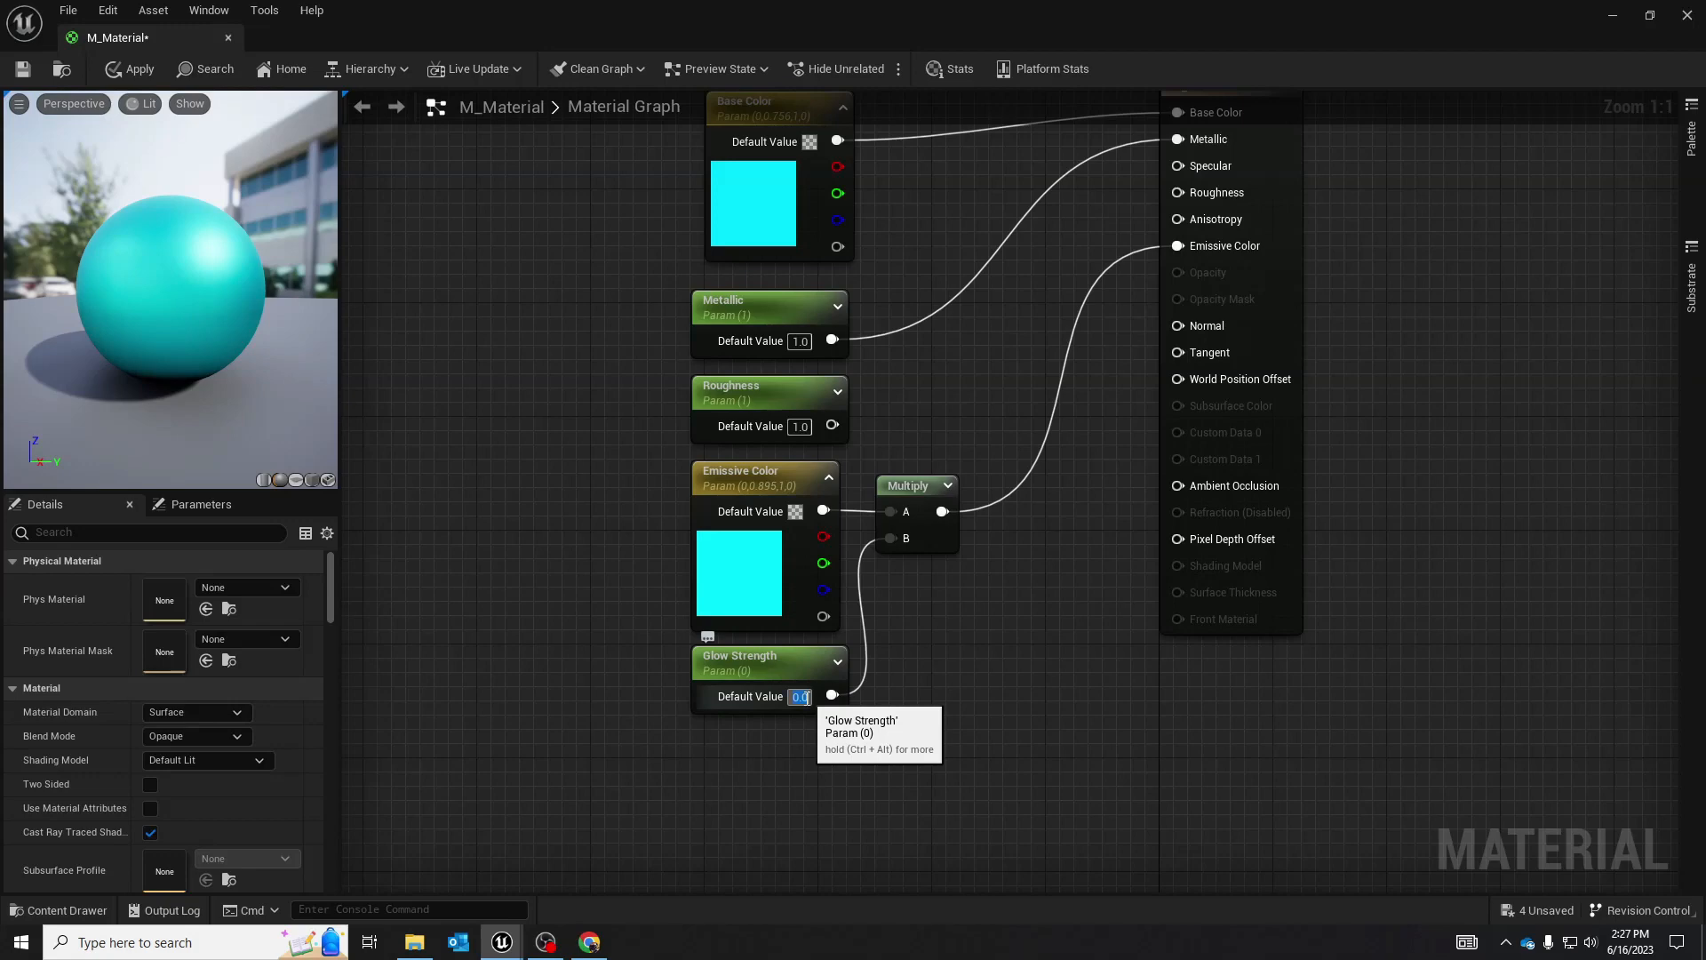
# Try a Glow Strength default value of 0.3, and set it to 1
pyautogui.press('BackSpace')
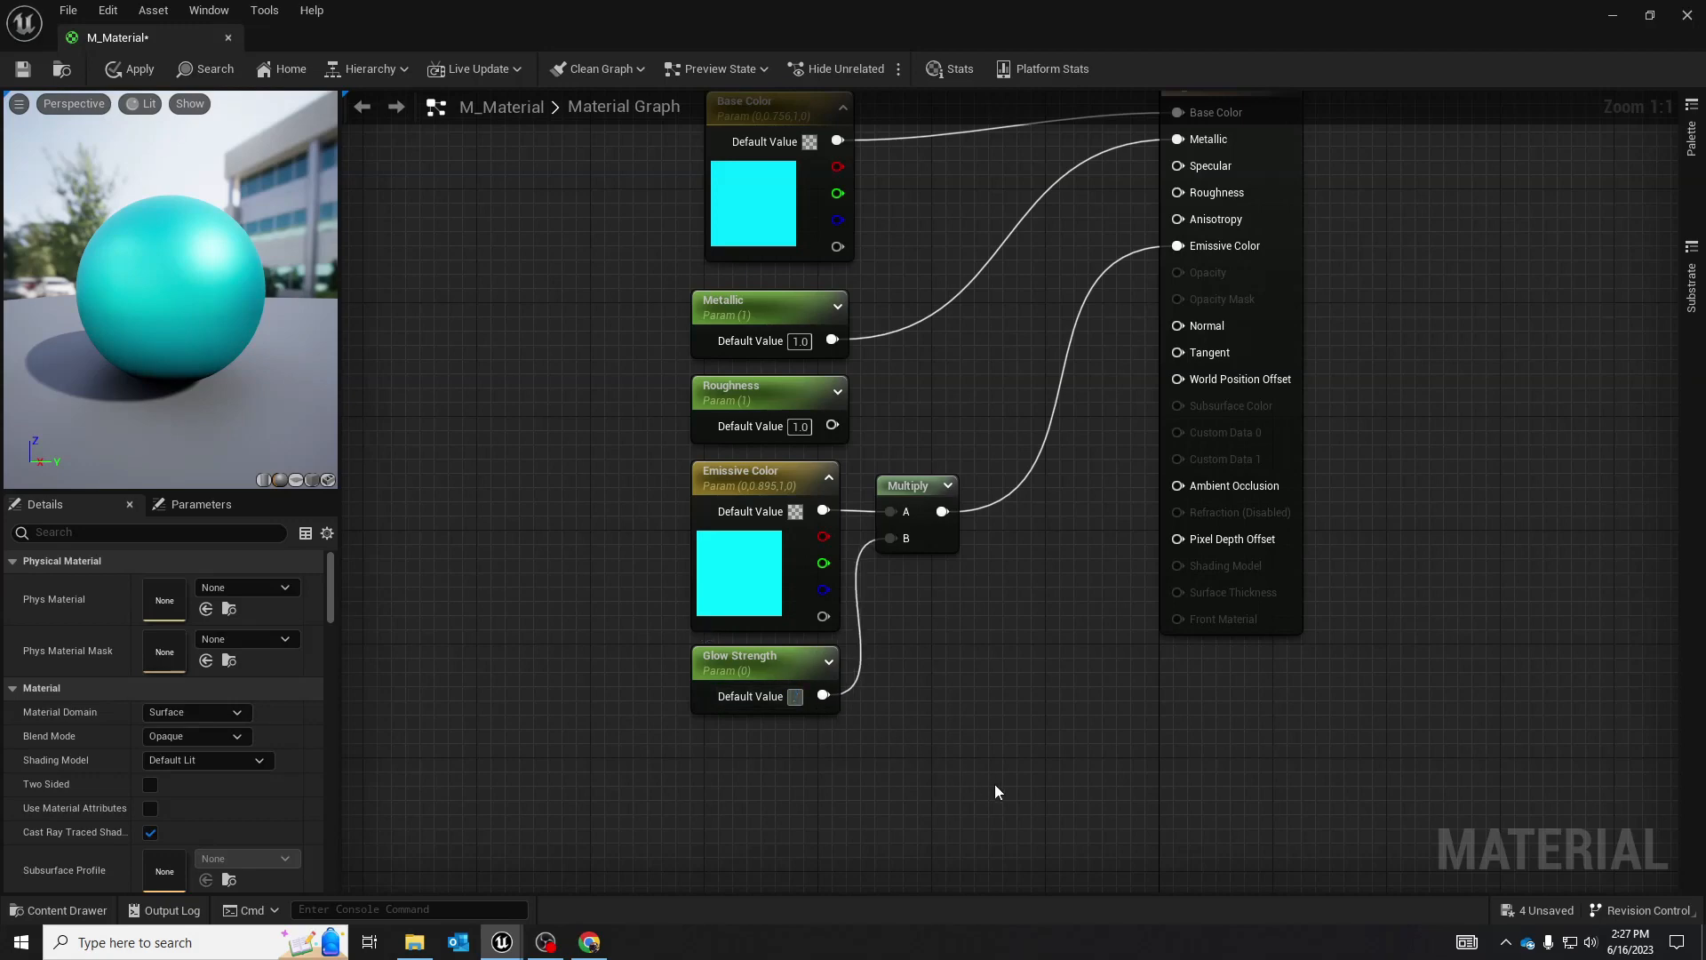
pyautogui.write('.3')
pyautogui.press('Return')
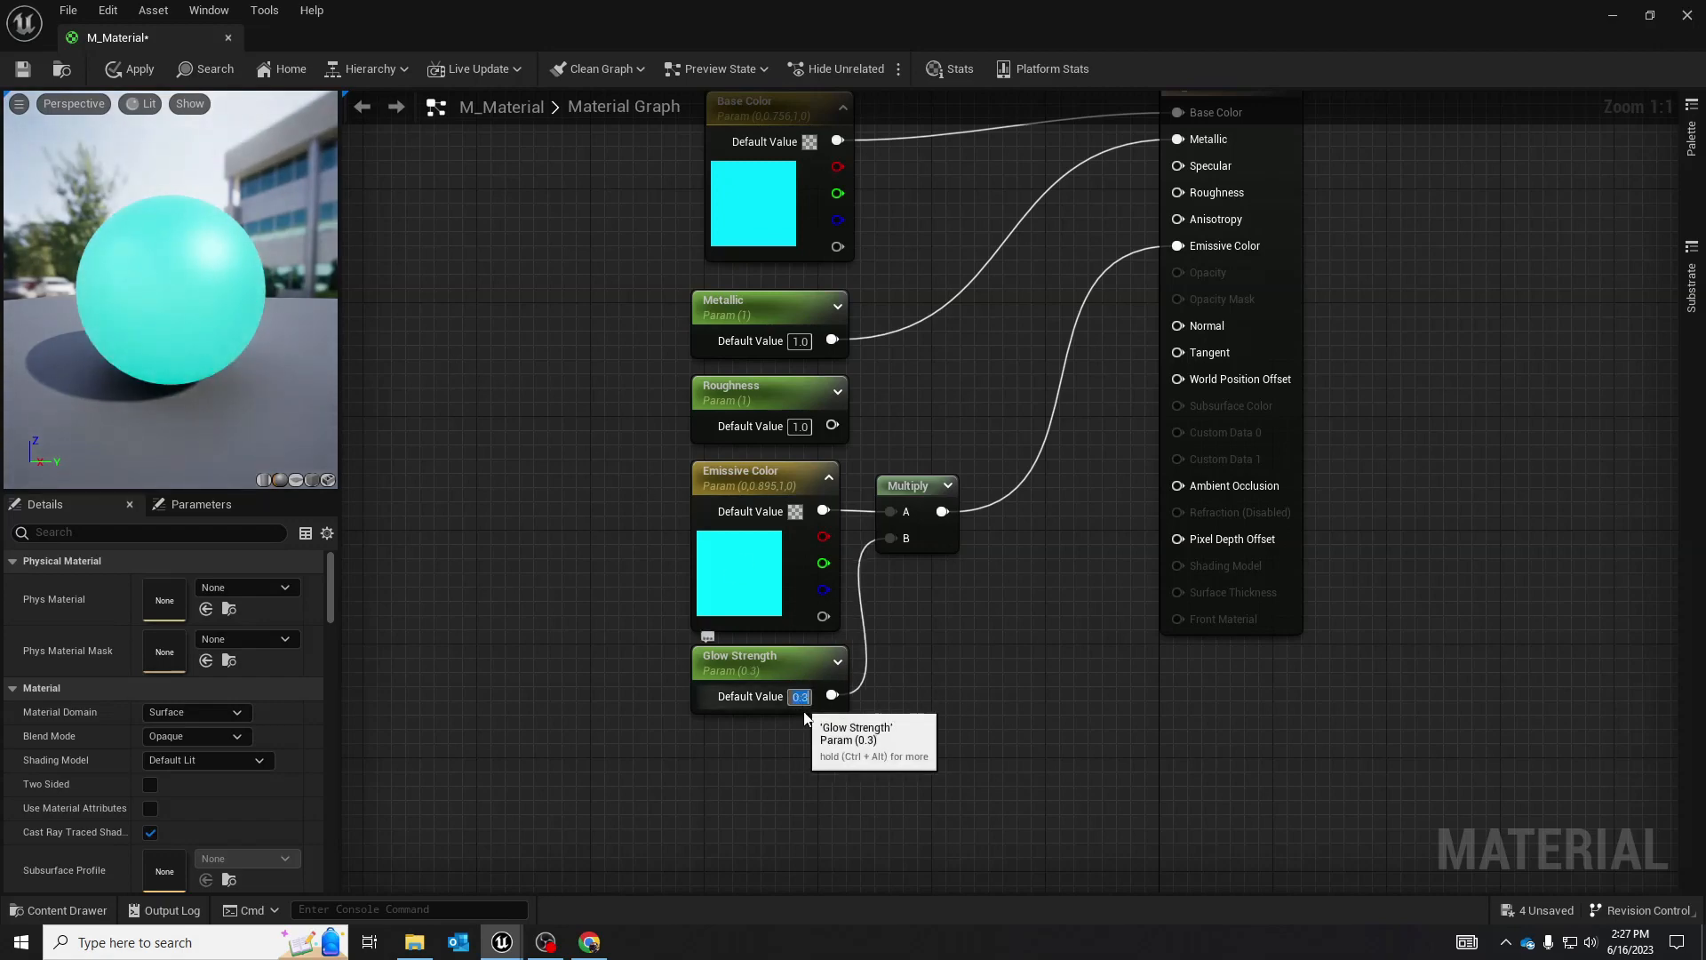
pyautogui.moveTo(802, 706); pyautogui.dragTo(932, 744)
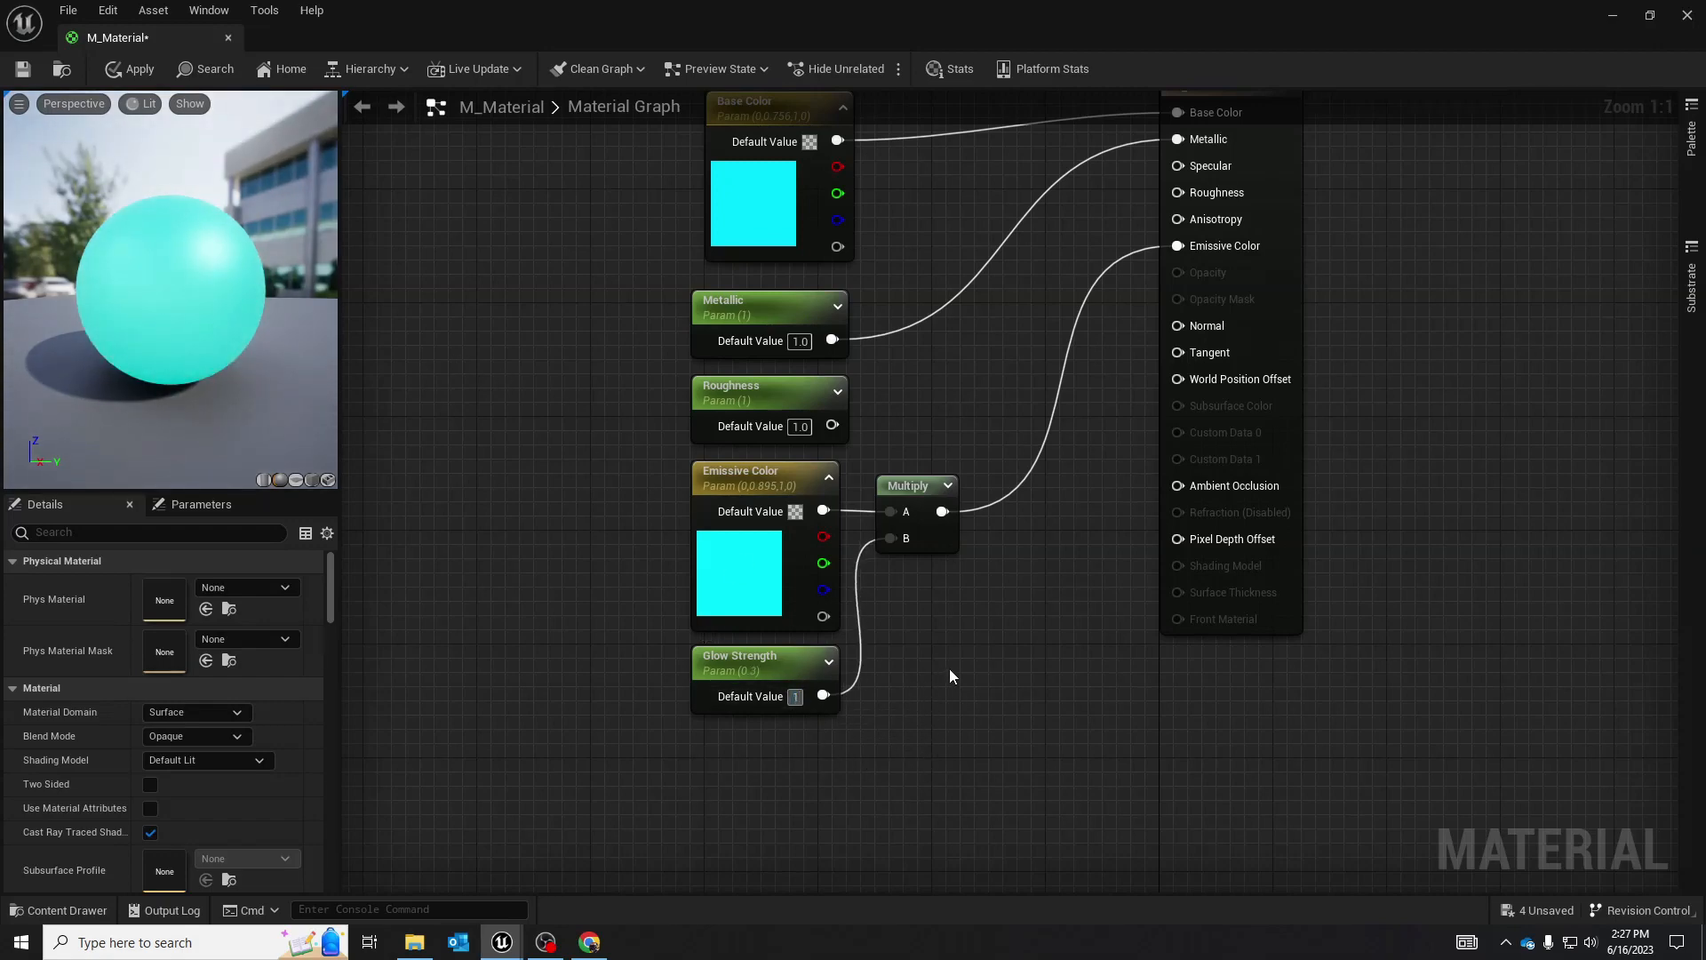
pyautogui.press('Return')
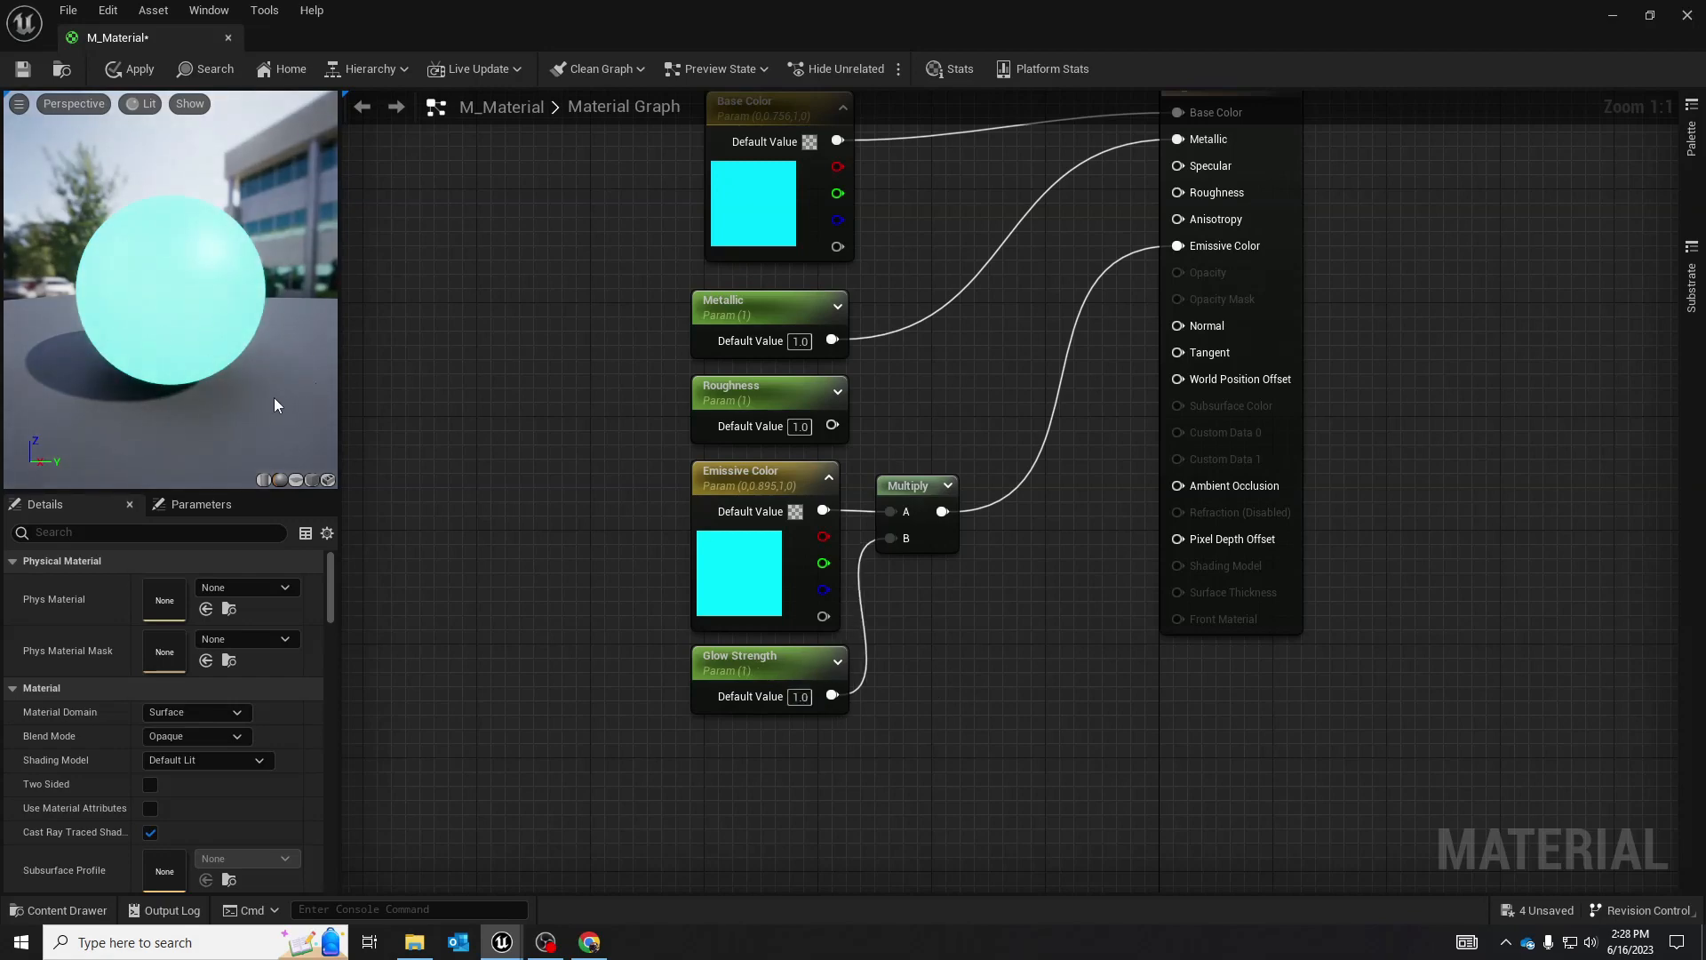
# Place the material editor beside the level viewport, apply the material, and inspect the glowing material ball in the level
pyautogui.moveTo(444, 9); pyautogui.dragTo(1357, 33)
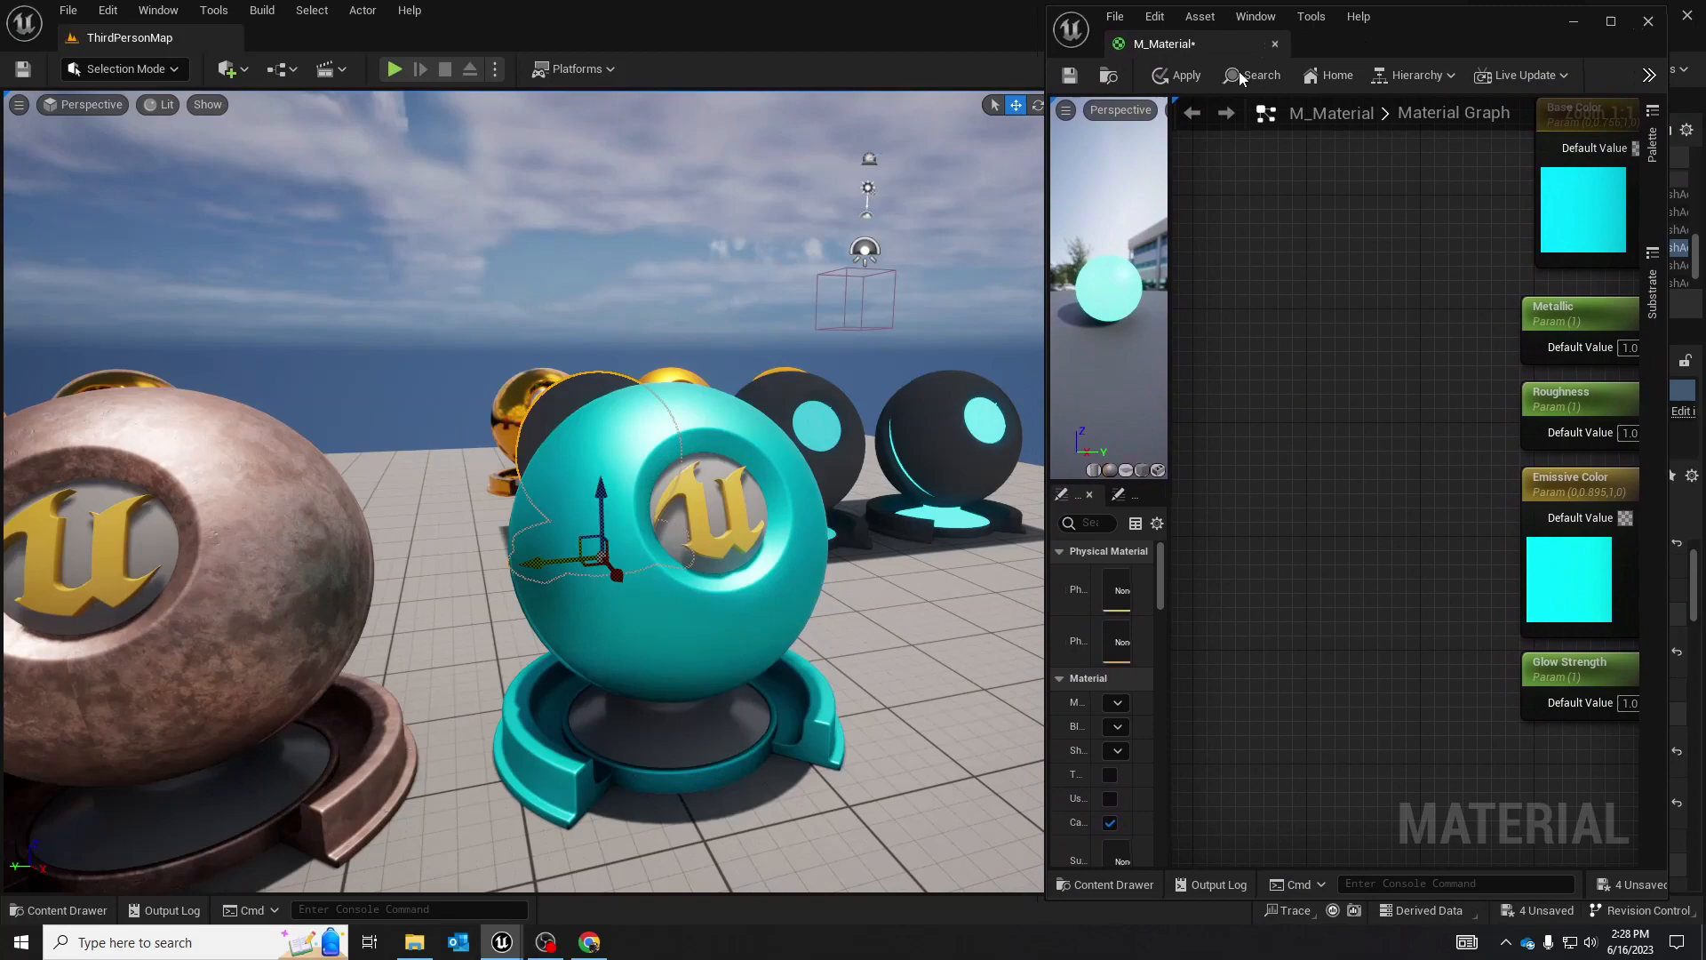
pyautogui.click(1171, 75)
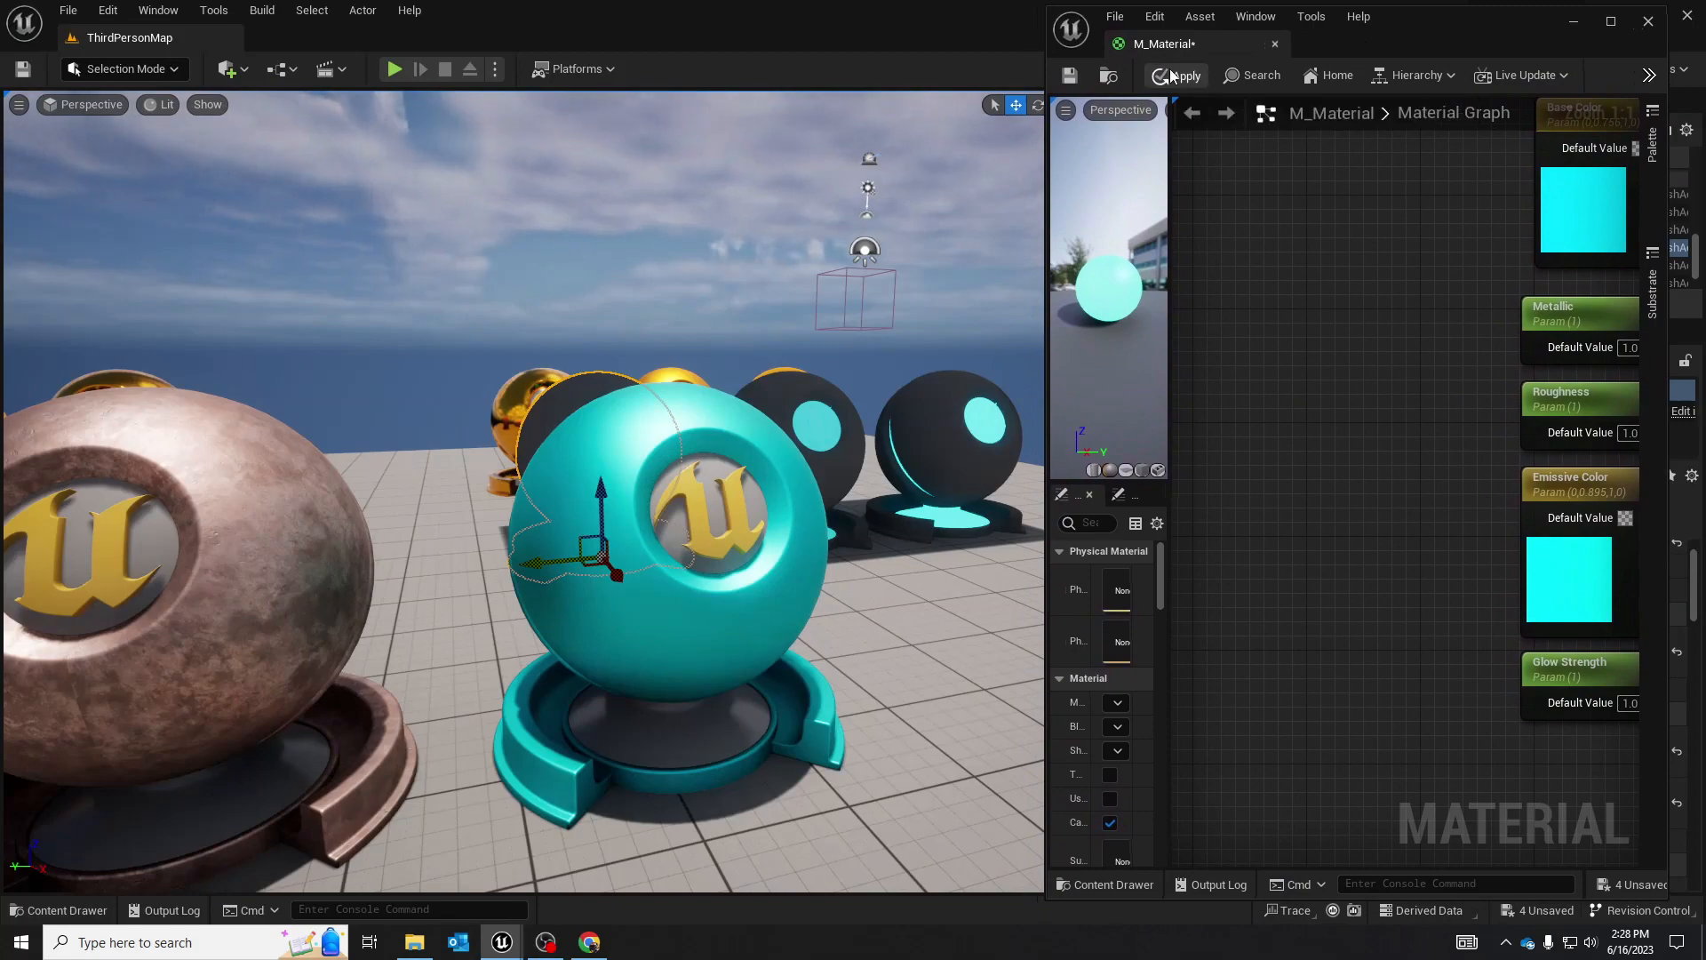
pyautogui.moveTo(780, 507); pyautogui.dragTo(778, 507, button='right')
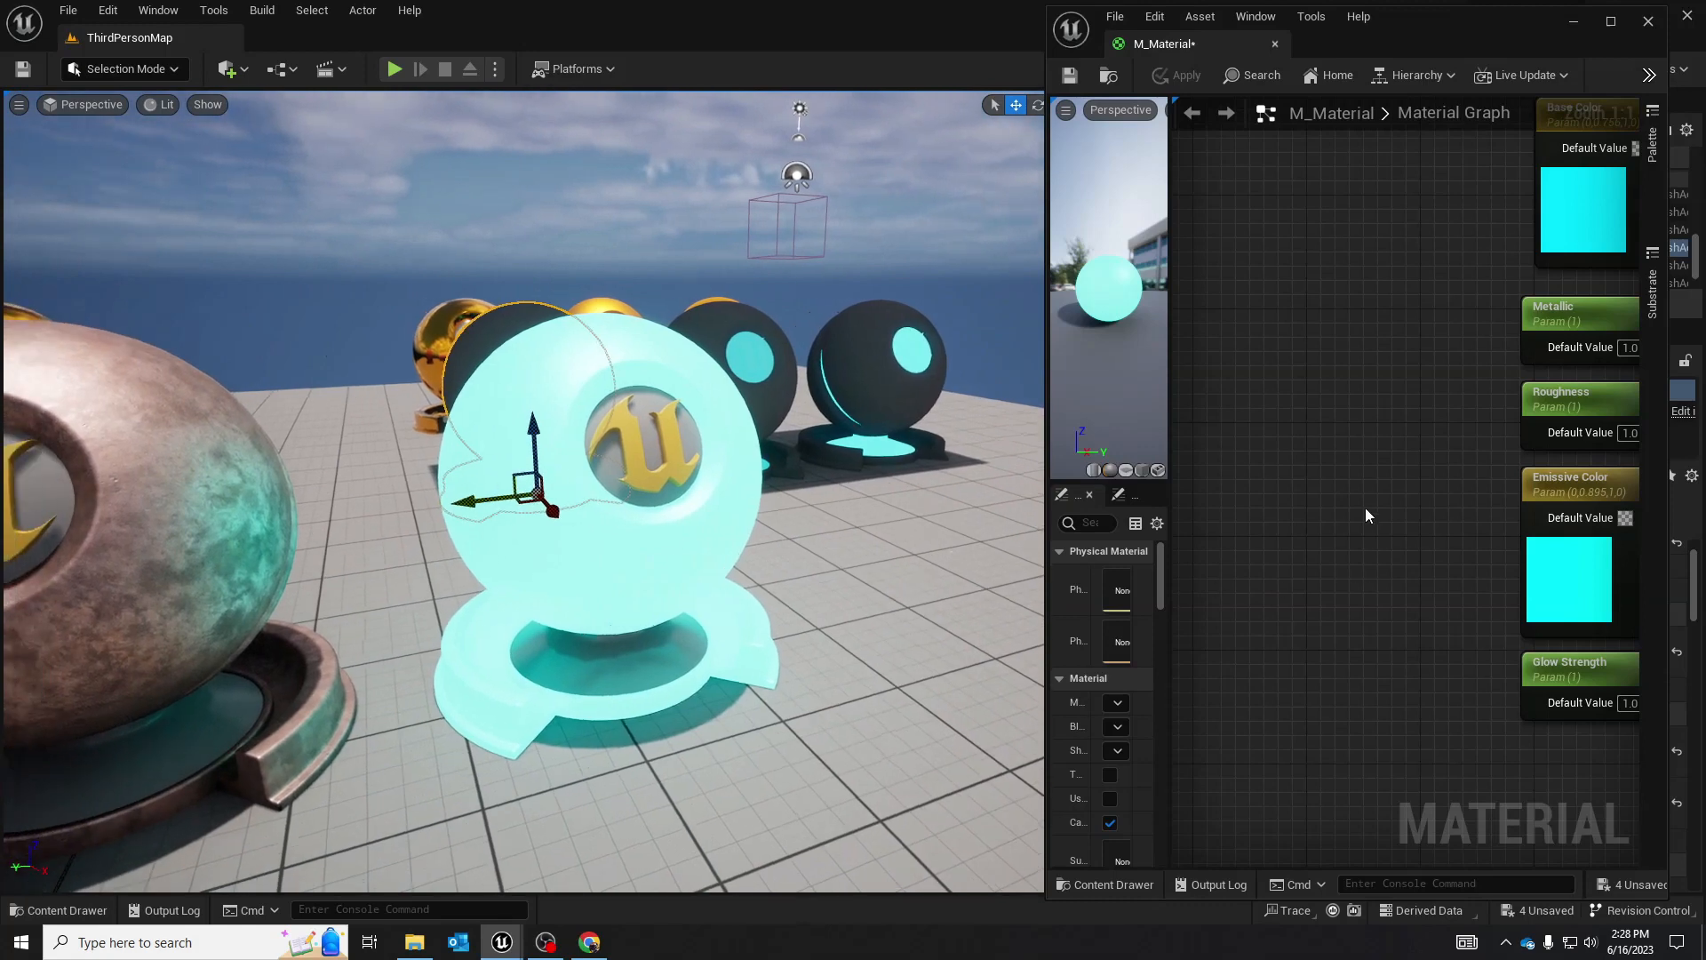
# Widen the material editor, disconnect Multiply from the material's Emissive Color input, and apply and save the material
pyautogui.moveTo(1366, 516); pyautogui.dragTo(1205, 406, button='right')
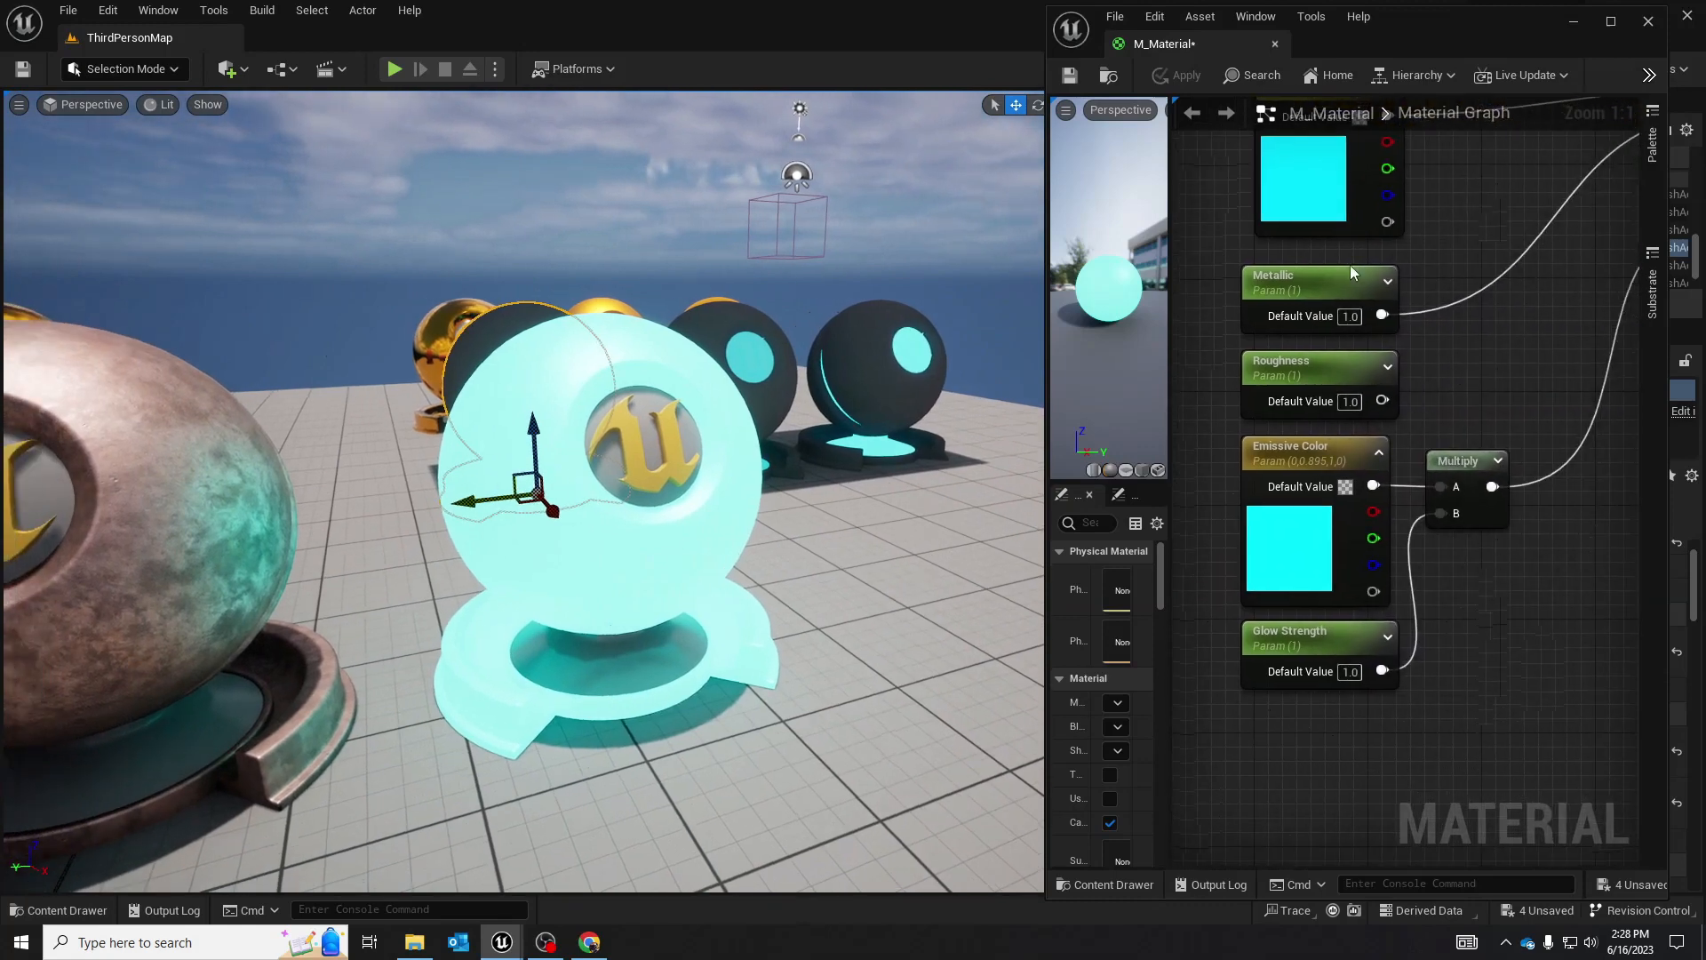
pyautogui.moveTo(1045, 221); pyautogui.dragTo(718, 222)
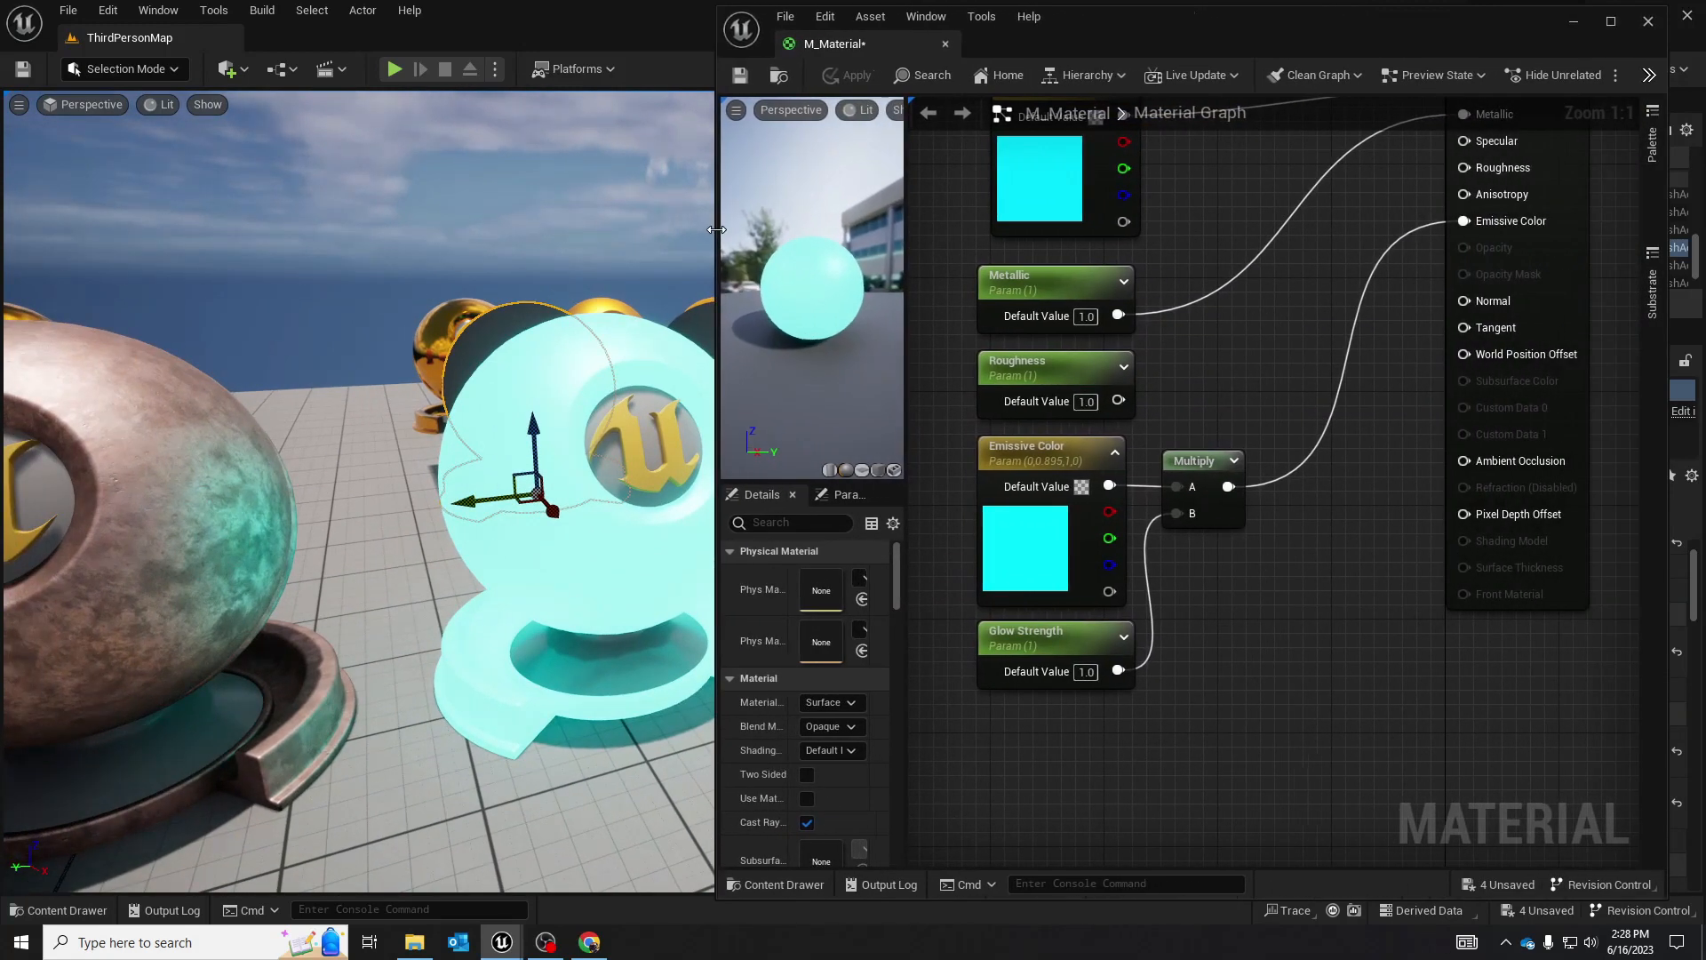
pyautogui.moveTo(948, 461)
pyautogui.mouseDown()
pyautogui.moveTo(1222, 534)
pyautogui.moveTo(952, 476)
pyautogui.mouseUp()
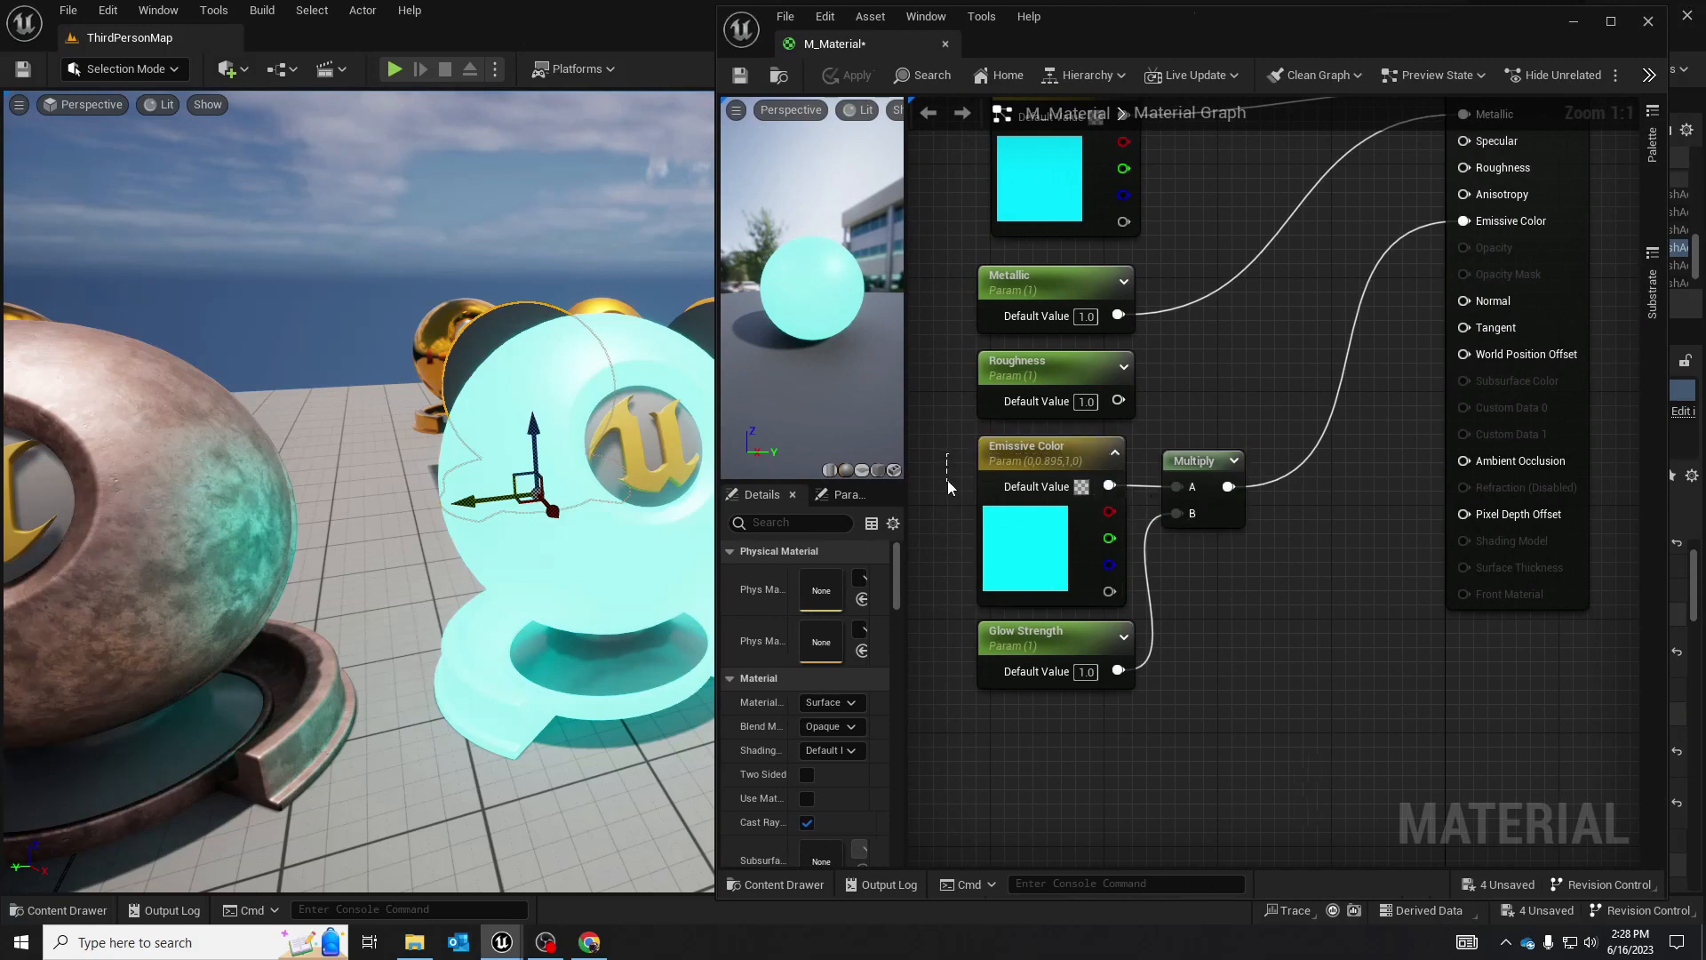
pyautogui.keyDown('alt'); pyautogui.click(1491, 232); pyautogui.keyUp('alt')
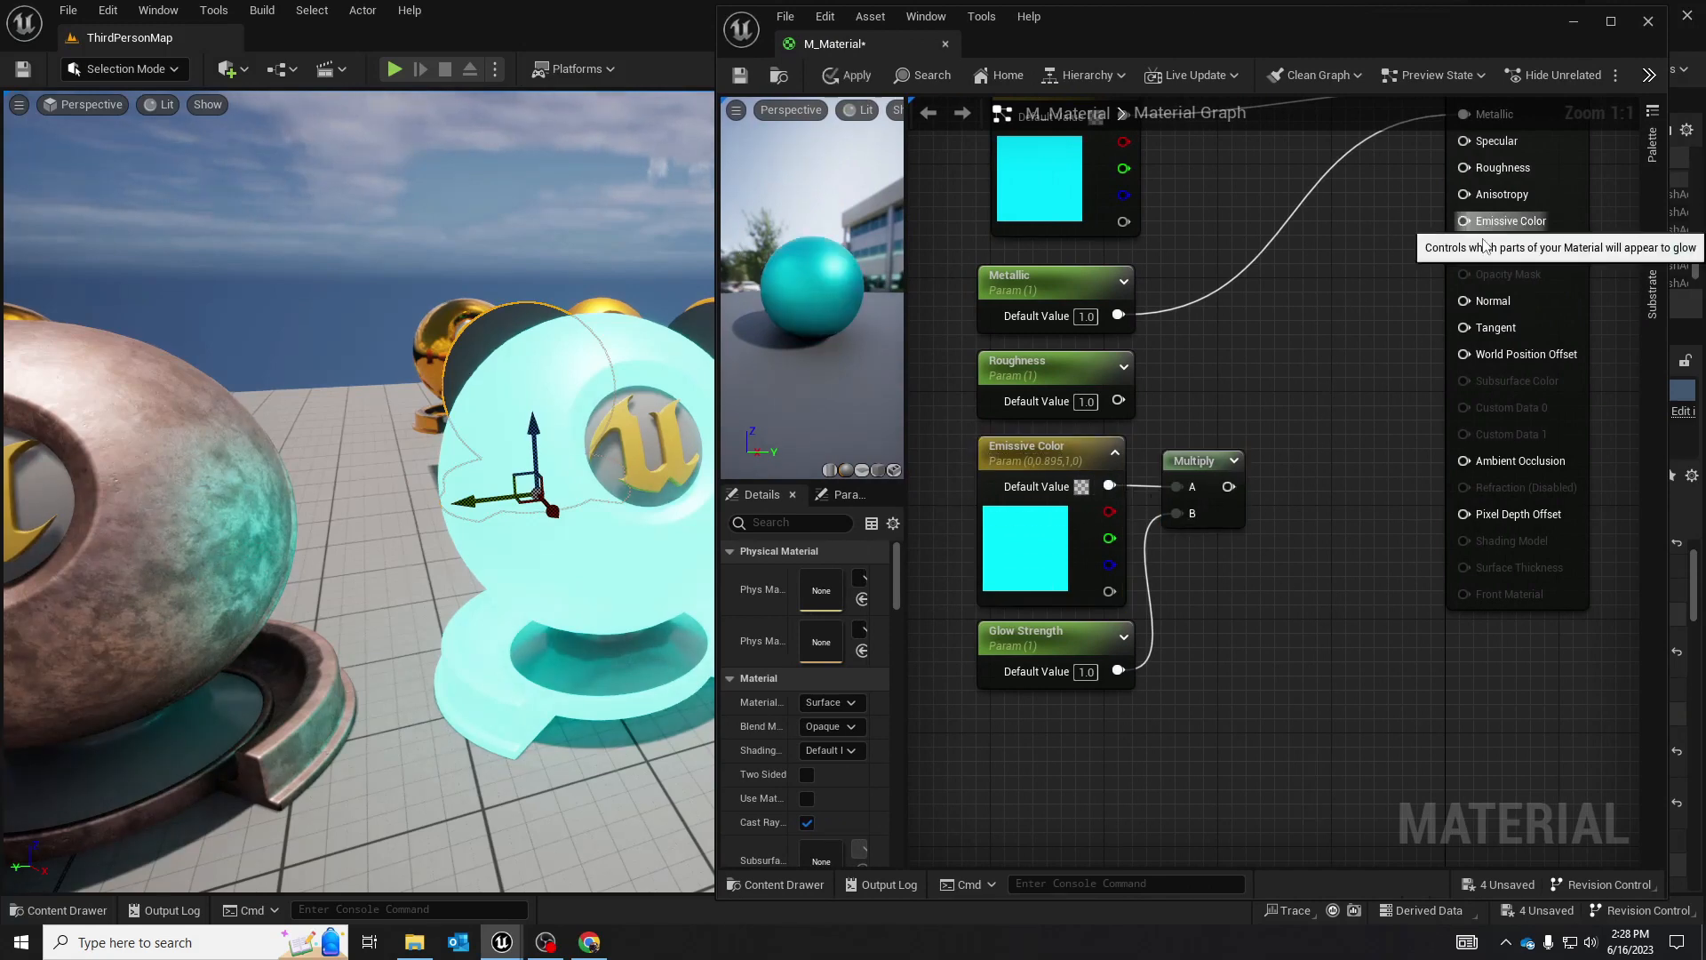
pyautogui.click(848, 75)
pyautogui.click(782, 76)
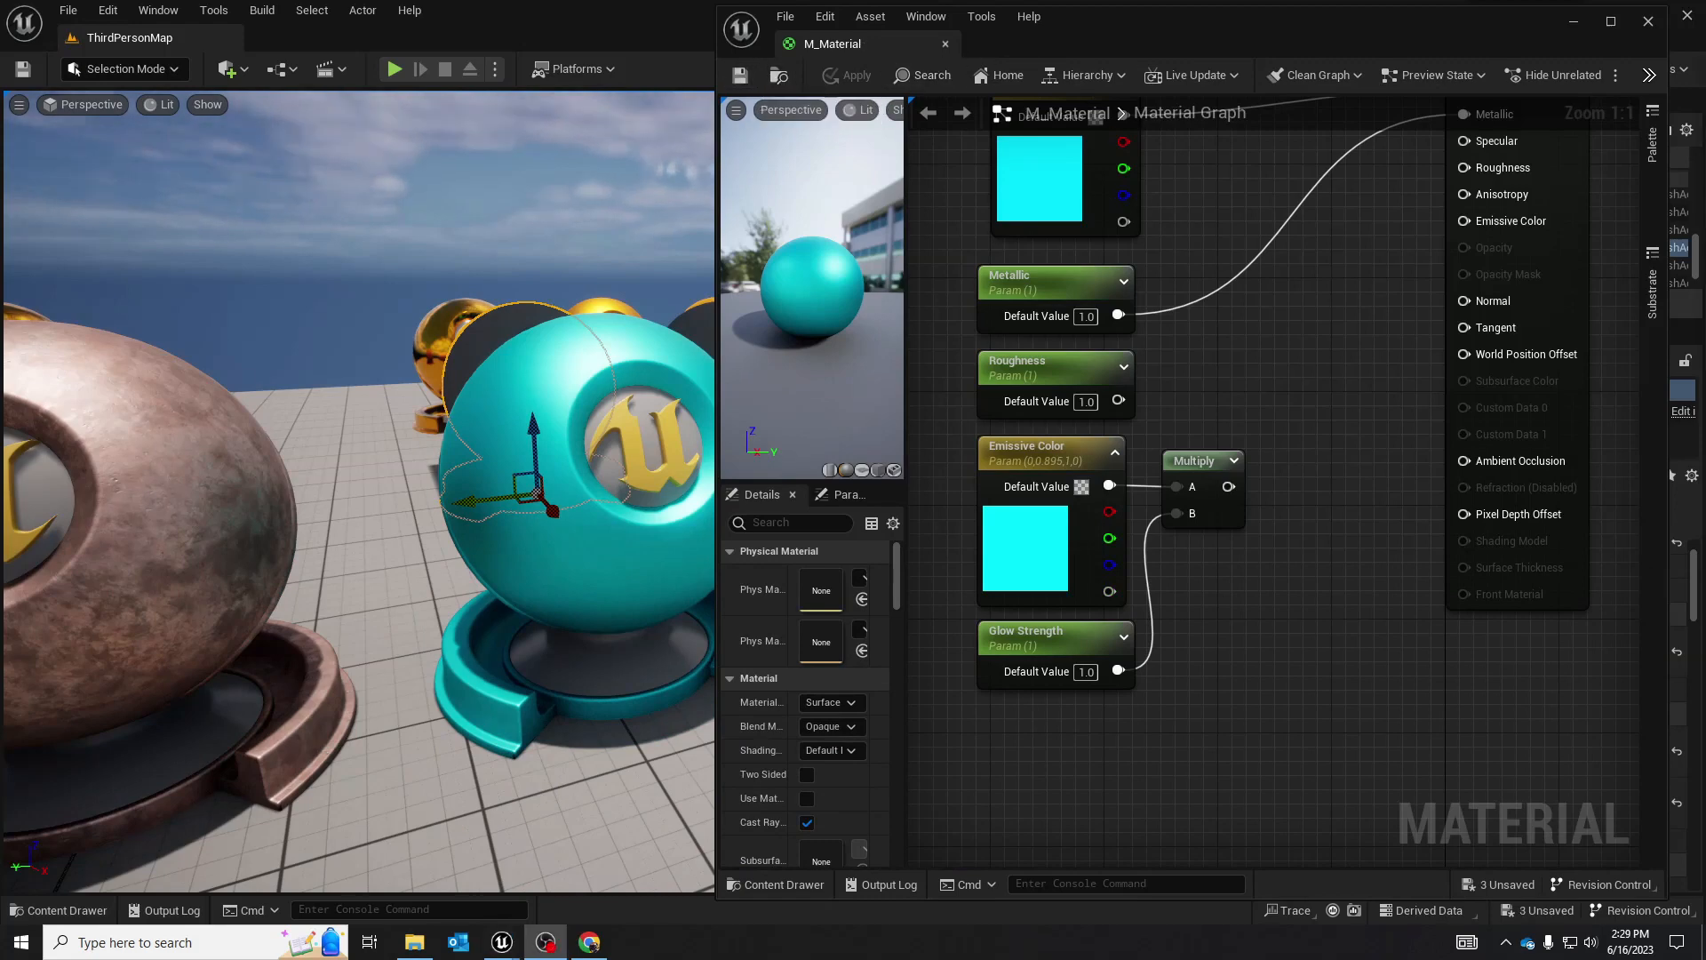
# Examine the M_Material node graph alongside the rusty and cyan material balls in the level viewport
pyautogui.moveTo(1258, 300); pyautogui.dragTo(1285, 397, button='right')
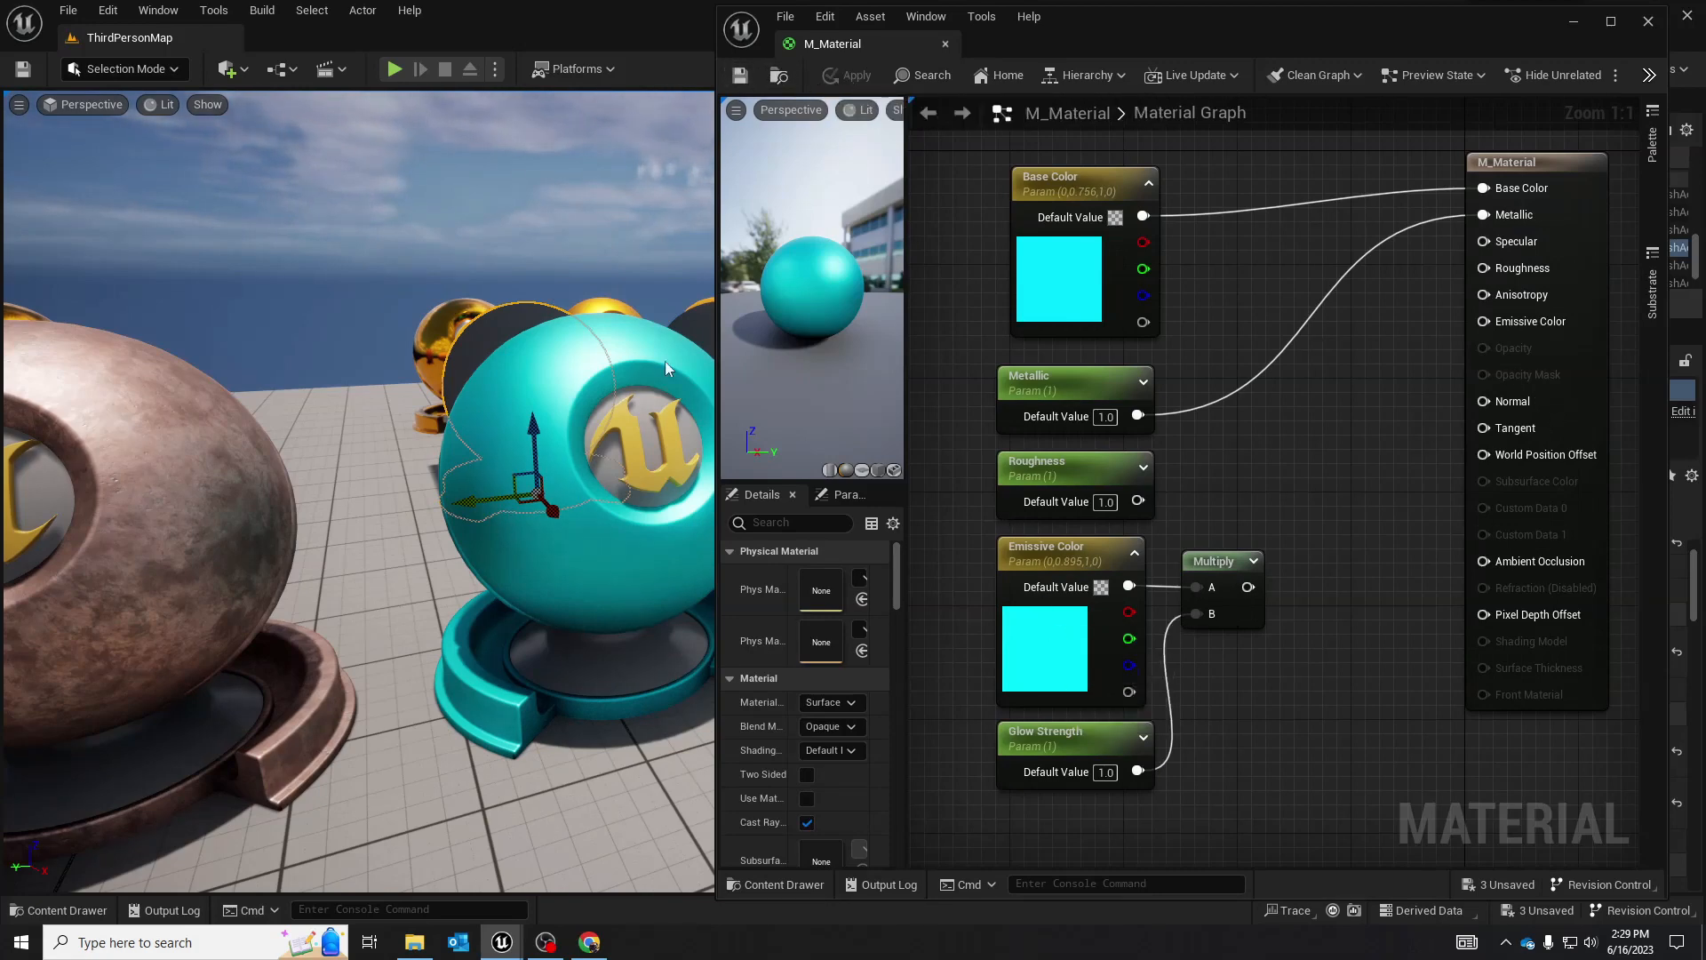
pyautogui.moveTo(556, 442); pyautogui.dragTo(717, 430, button='right')
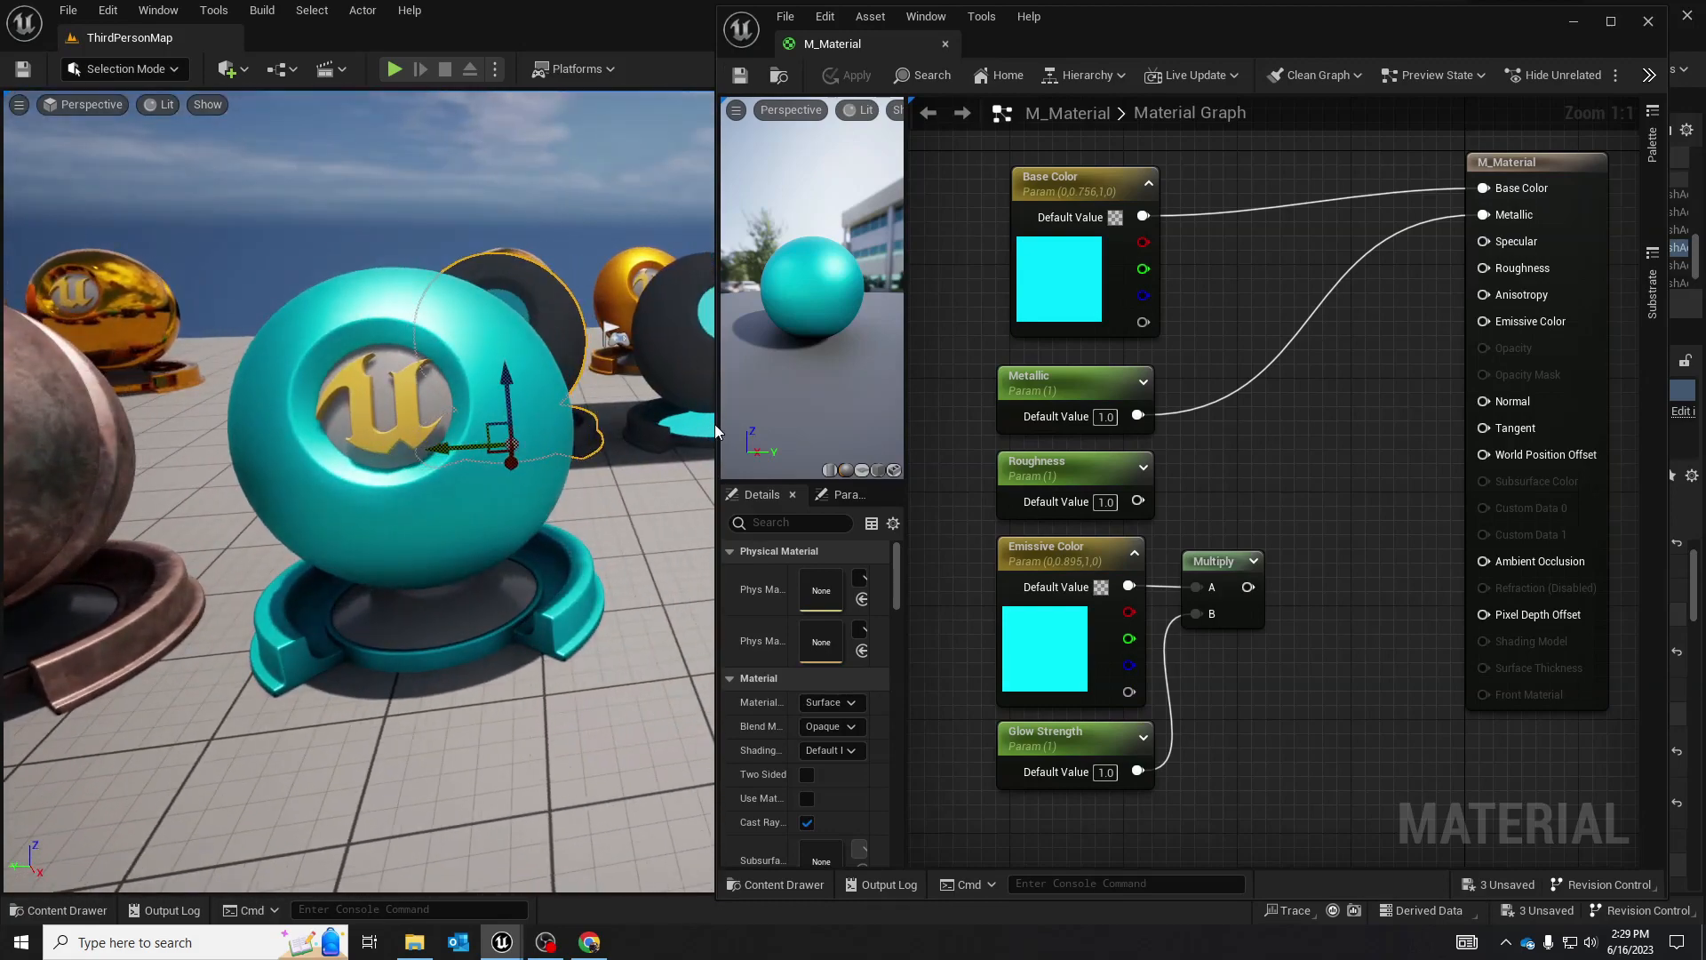
pyautogui.moveTo(717, 429); pyautogui.dragTo(1030, 428)
pyautogui.moveTo(711, 444); pyautogui.dragTo(457, 453, button='right')
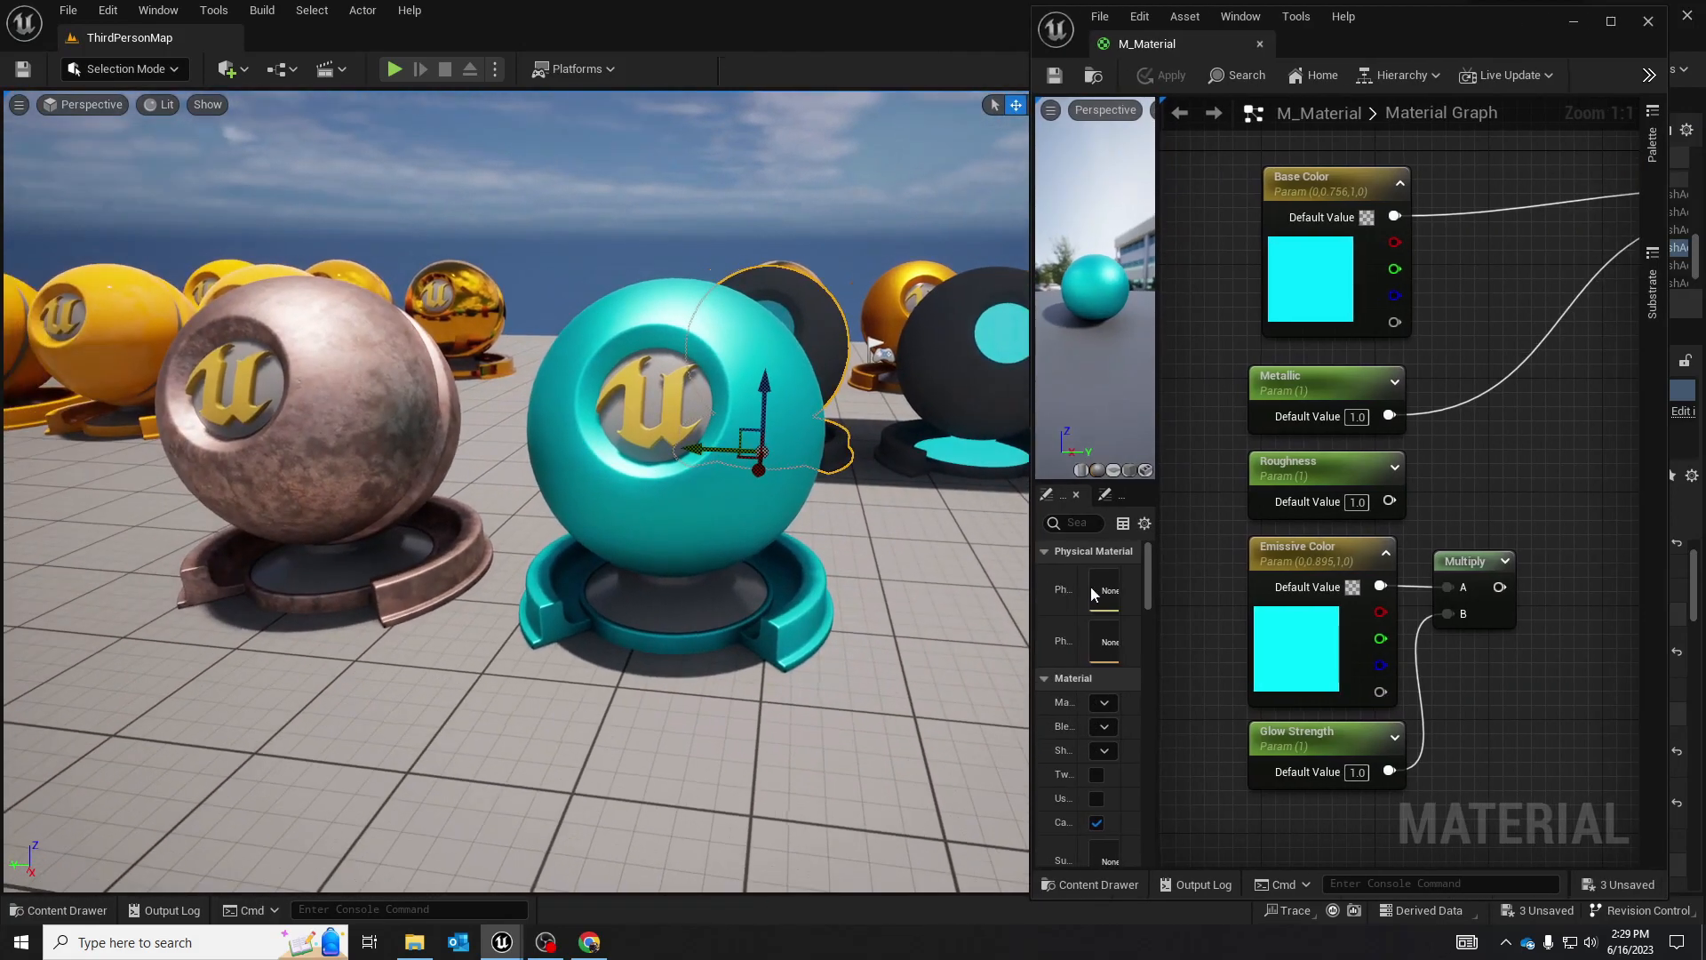
pyautogui.moveTo(1497, 358); pyautogui.dragTo(1305, 342, button='right')
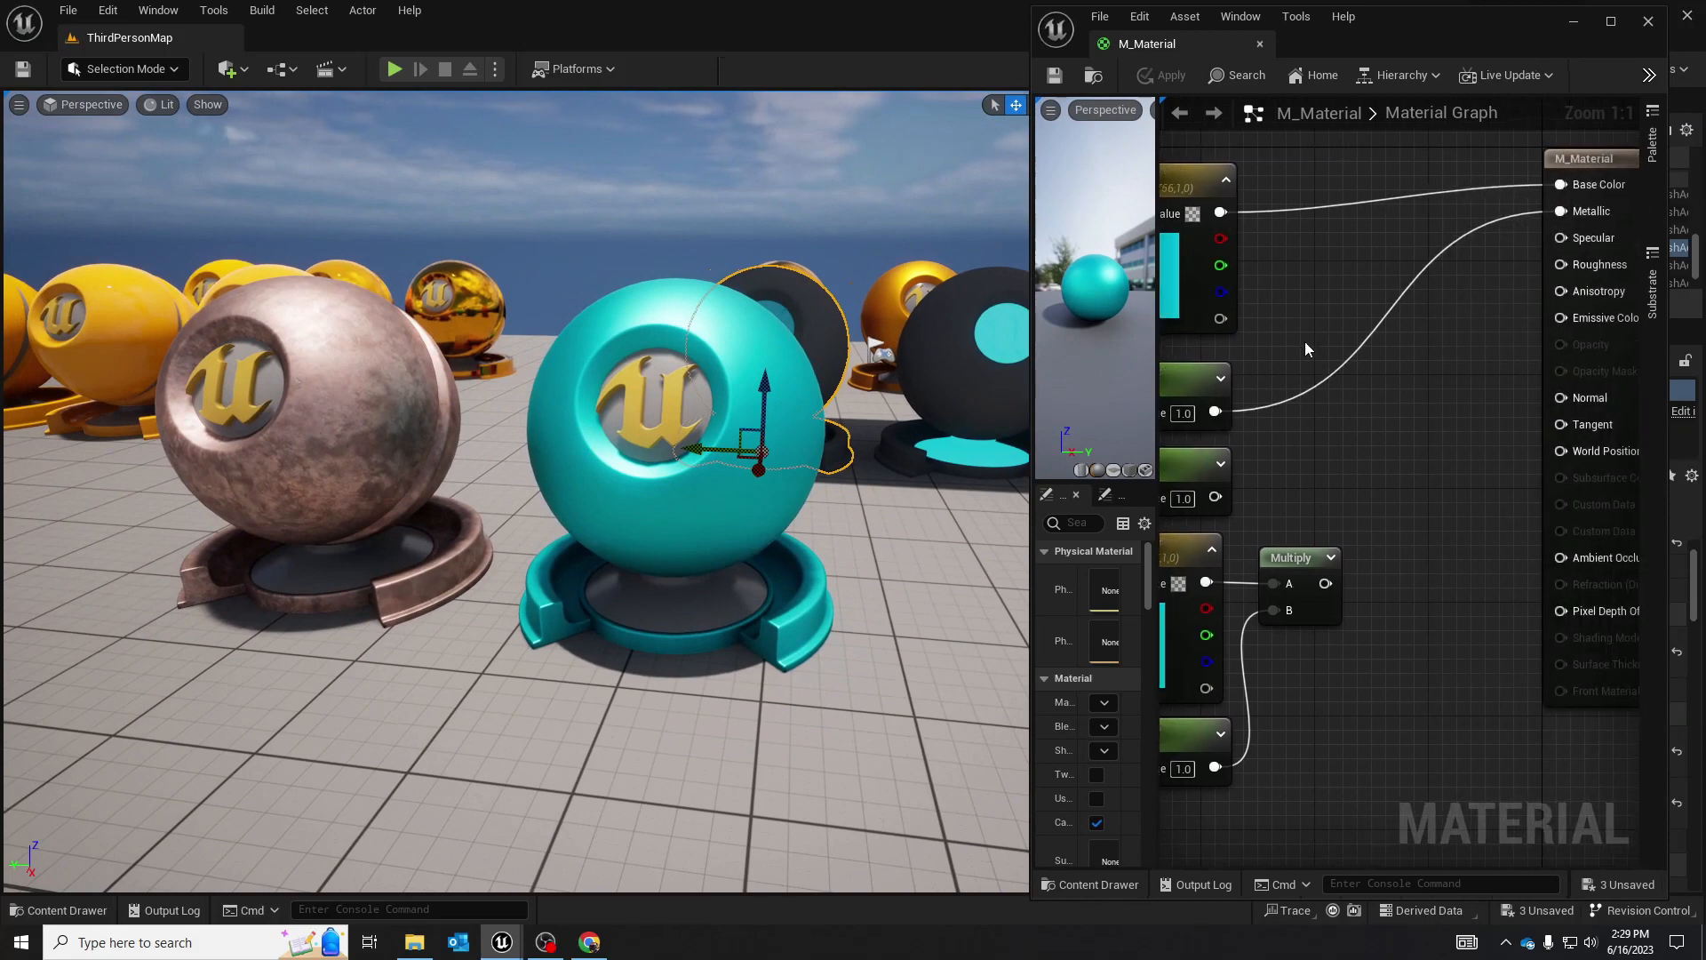
pyautogui.moveTo(1346, 263); pyautogui.dragTo(1482, 294, button='right')
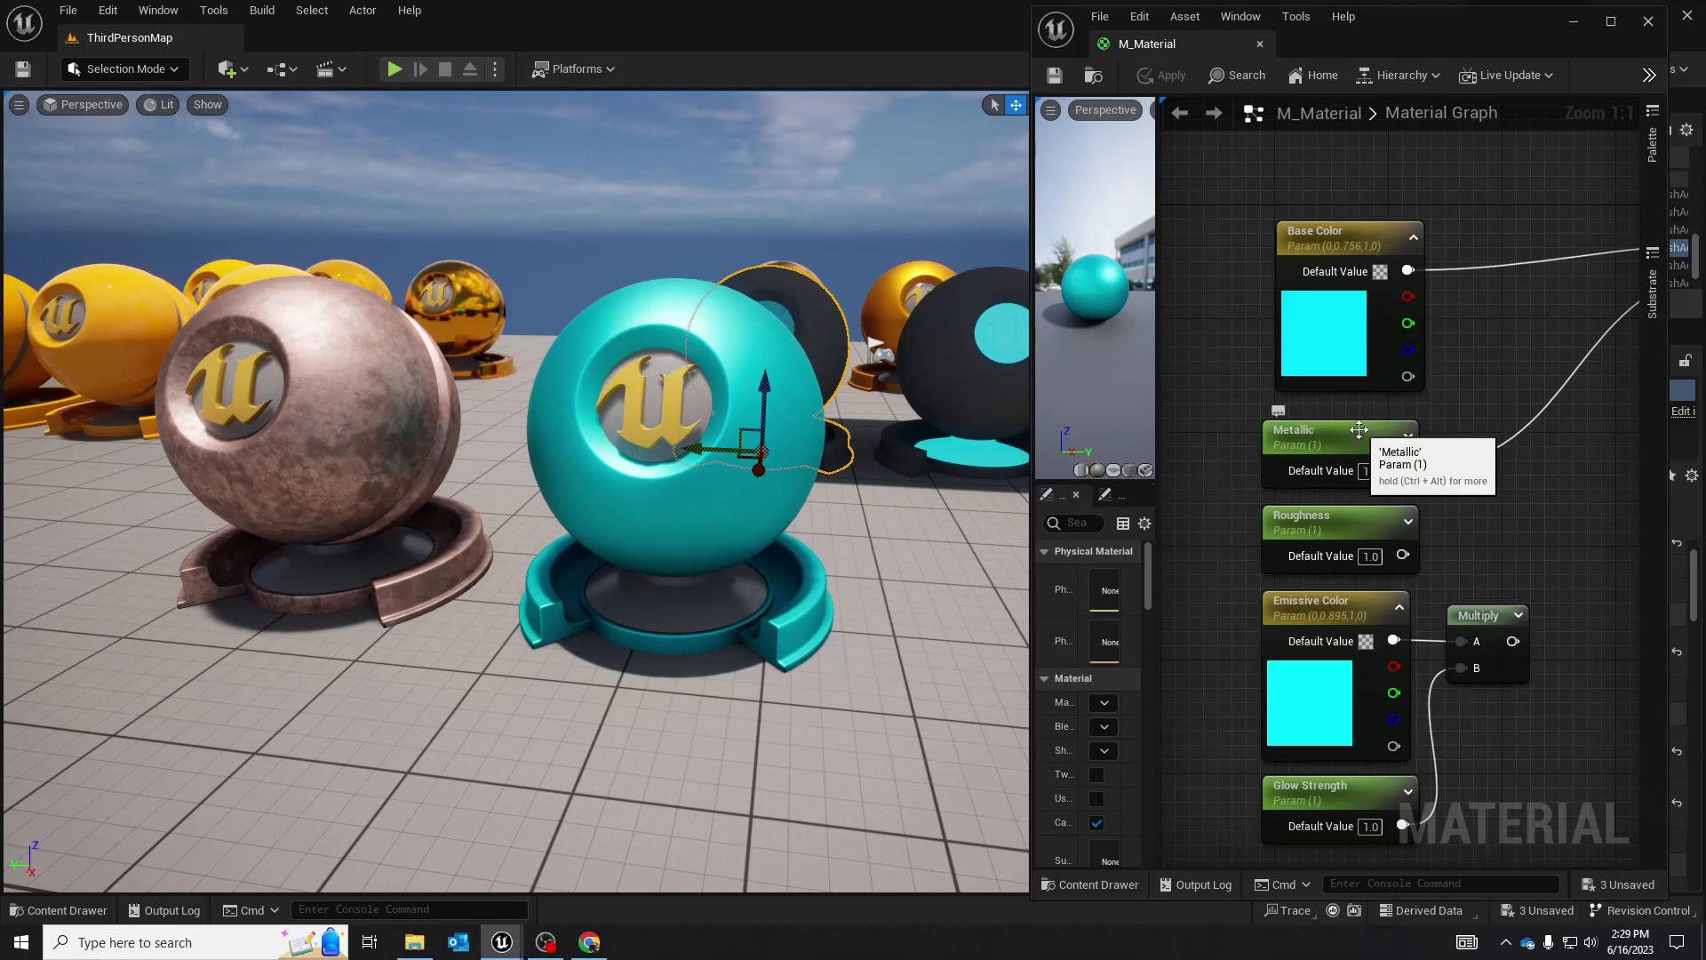
pyautogui.moveTo(1431, 379); pyautogui.dragTo(1398, 366, button='right')
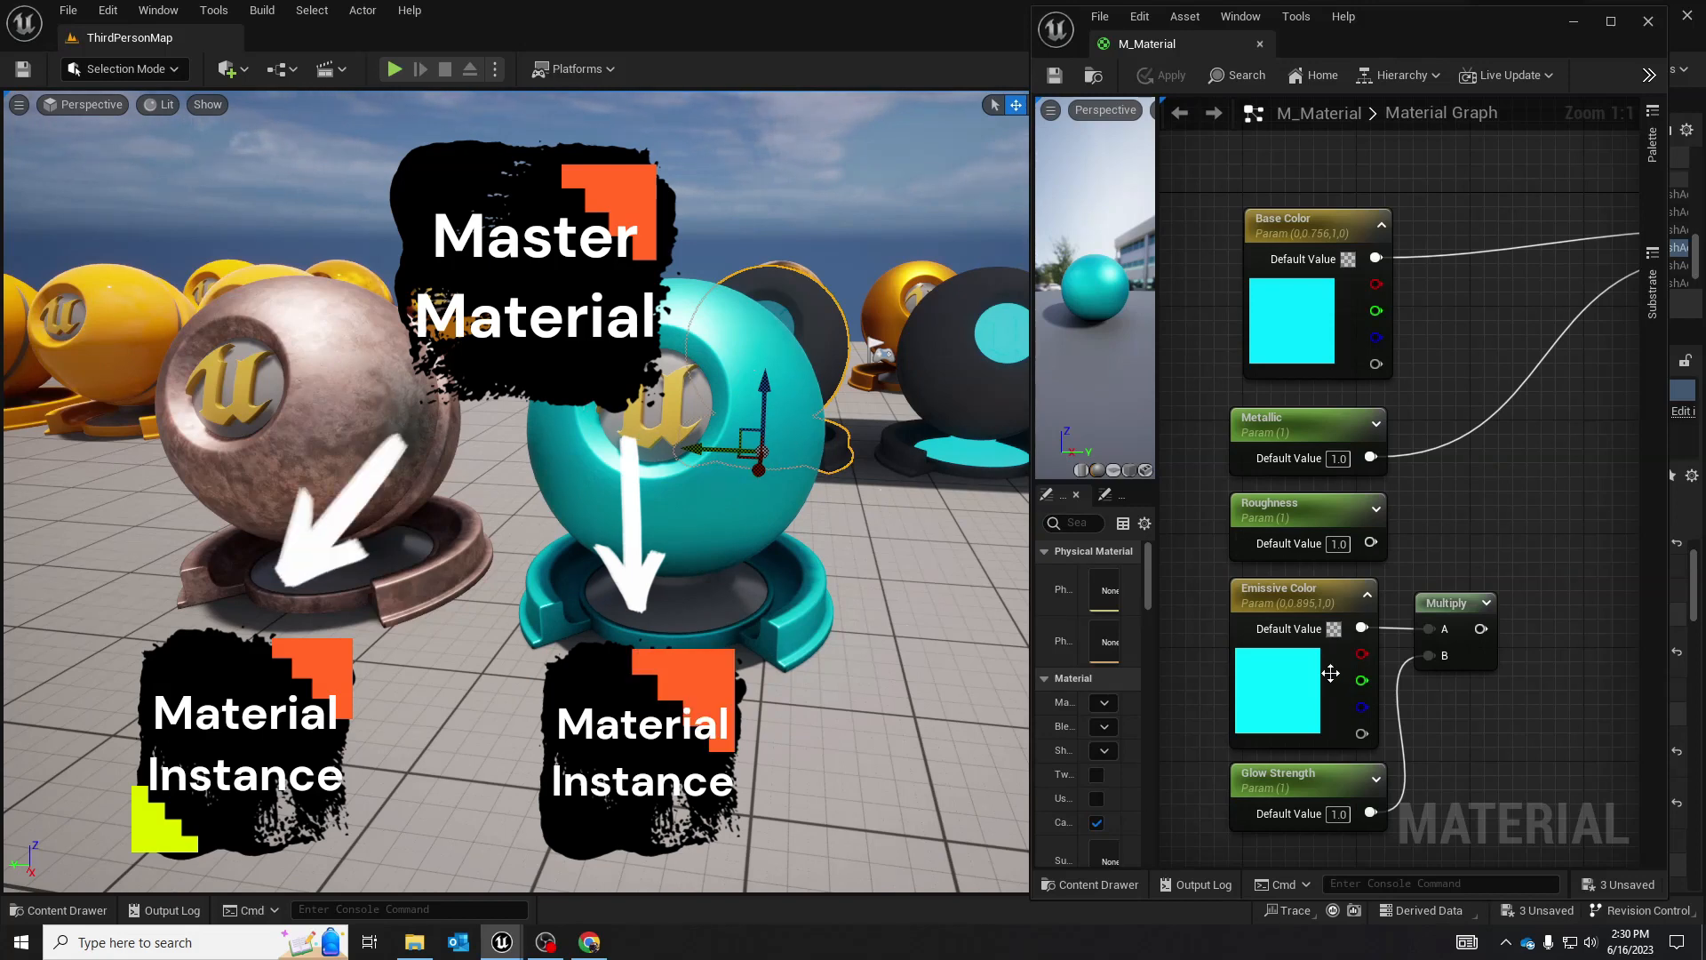
pyautogui.click(689, 387)
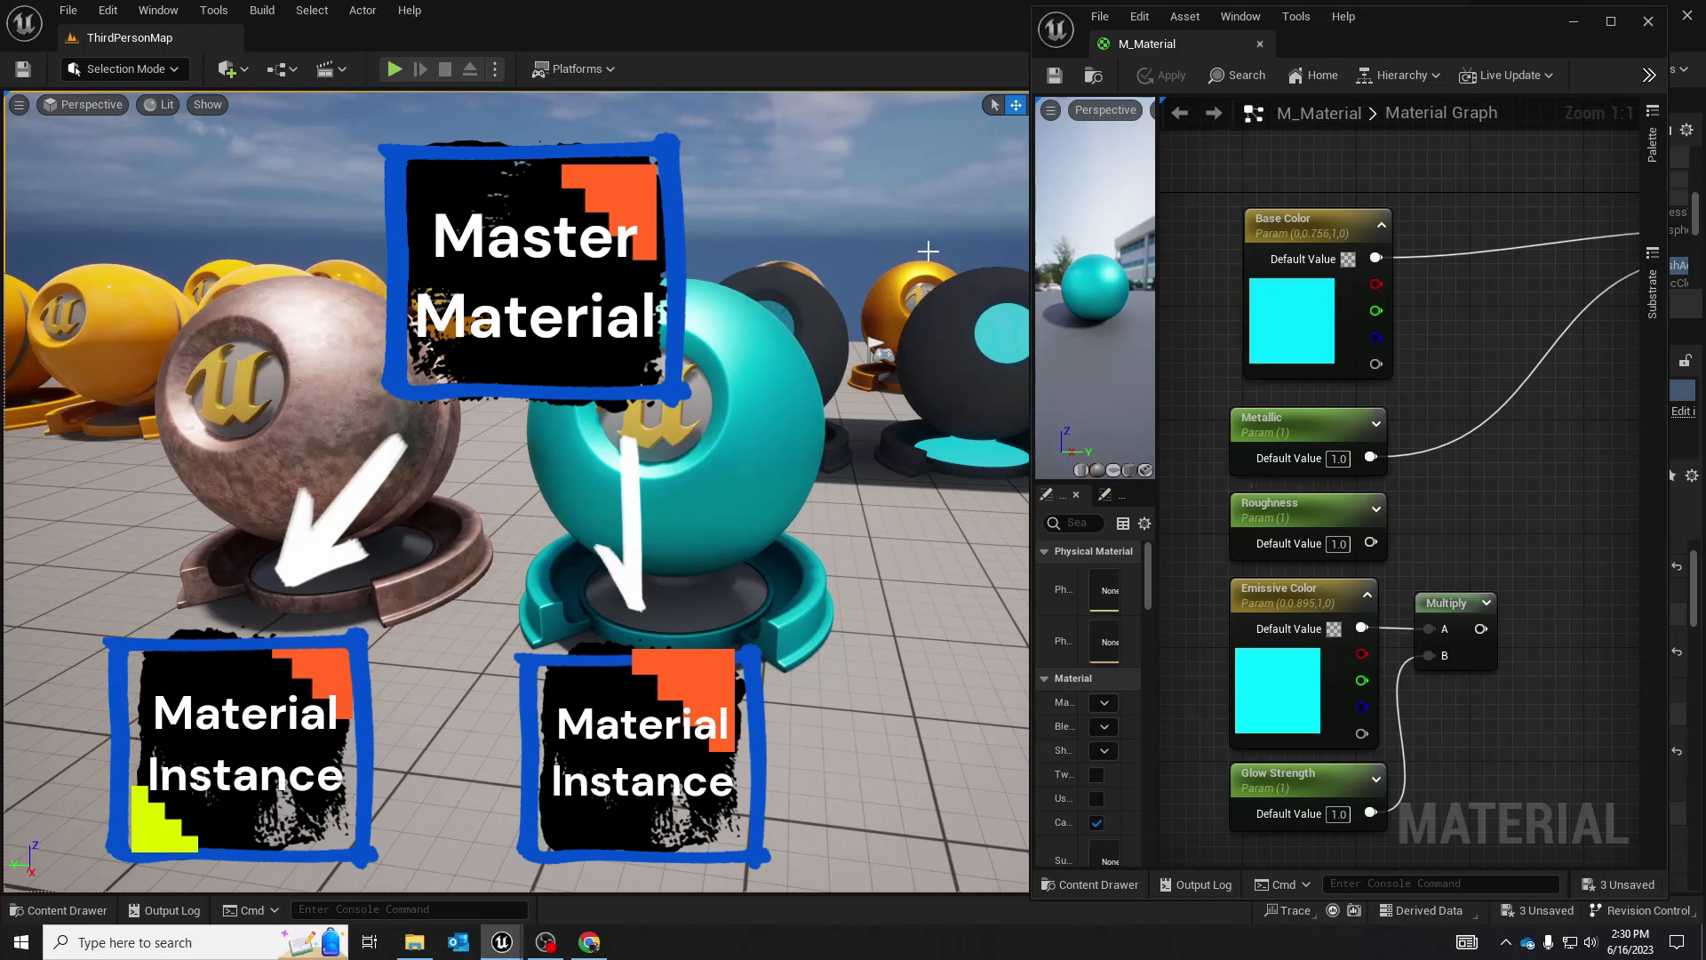
pyautogui.click(835, 460)
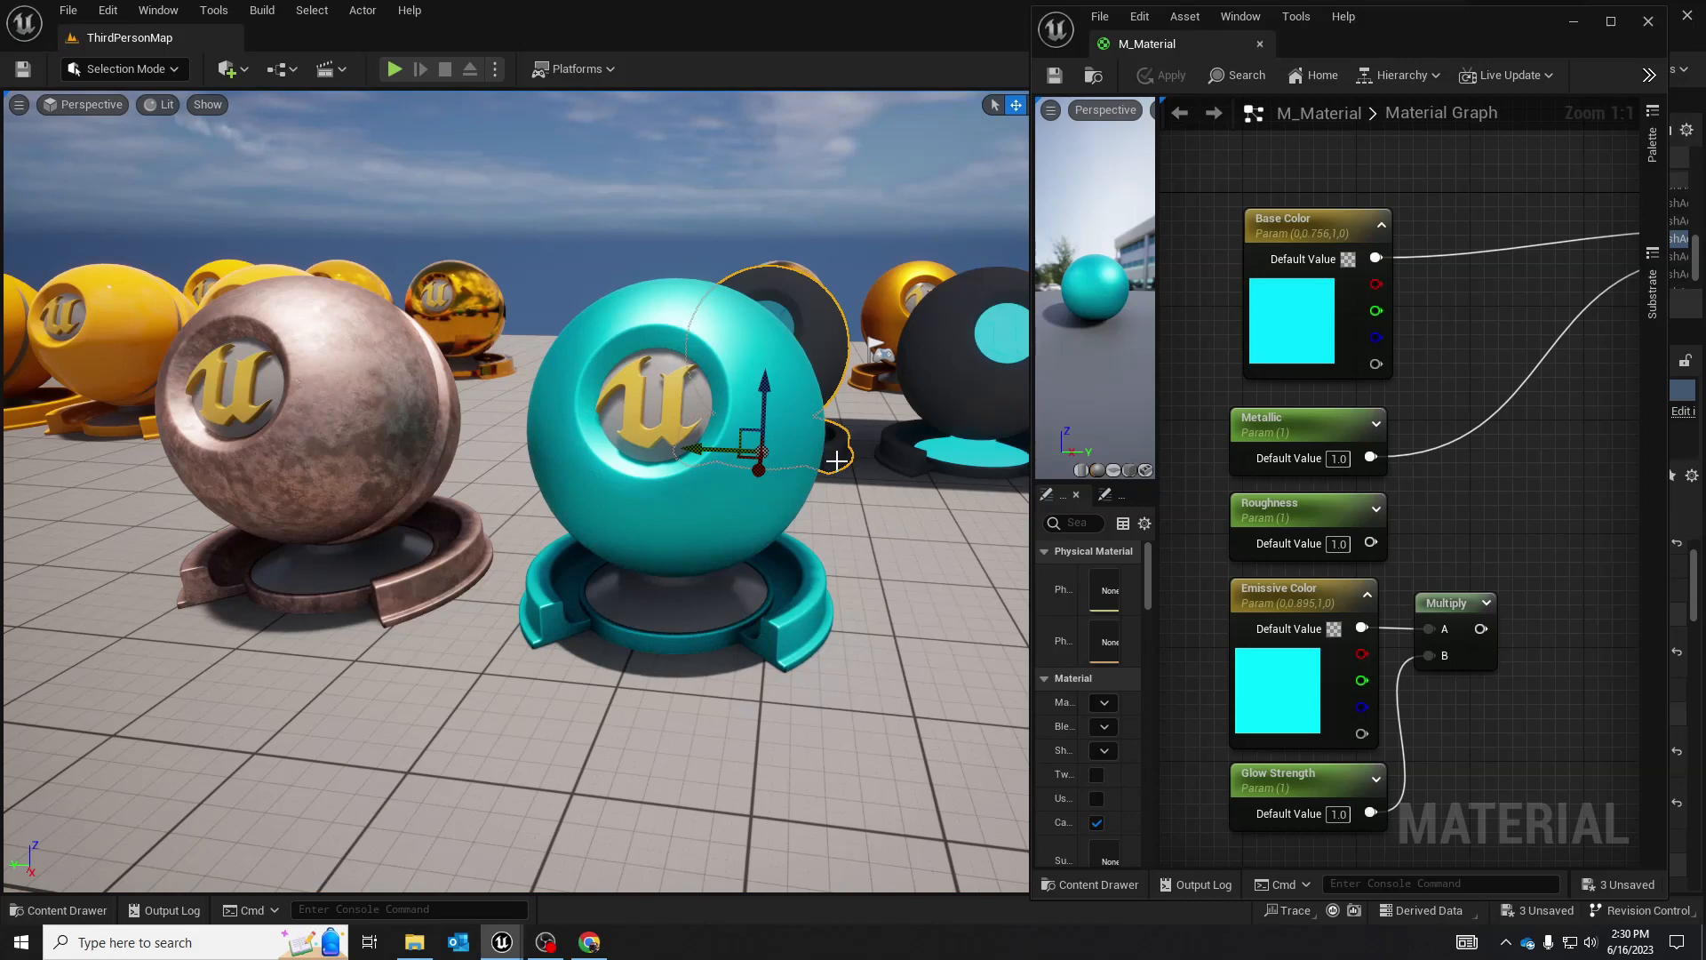
# Create a material instance from M_Material in the My_Materials folder, keeping the default name
pyautogui.hotkey('ctrl', 'space')
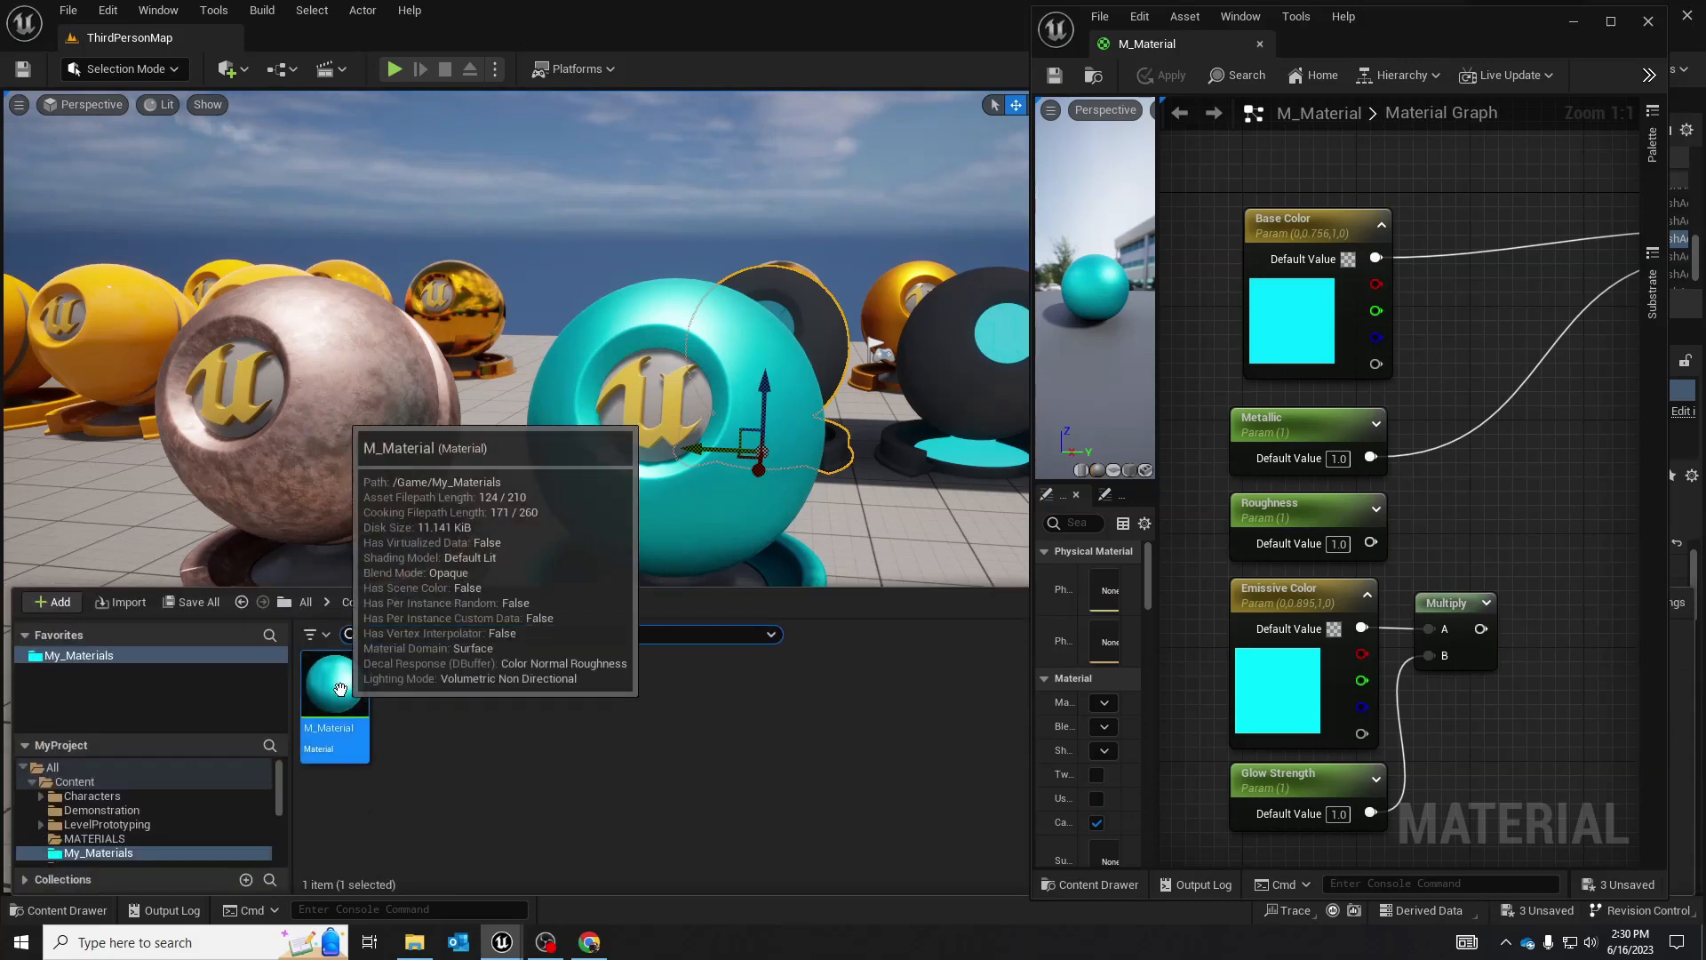
pyautogui.rightClick(360, 703)
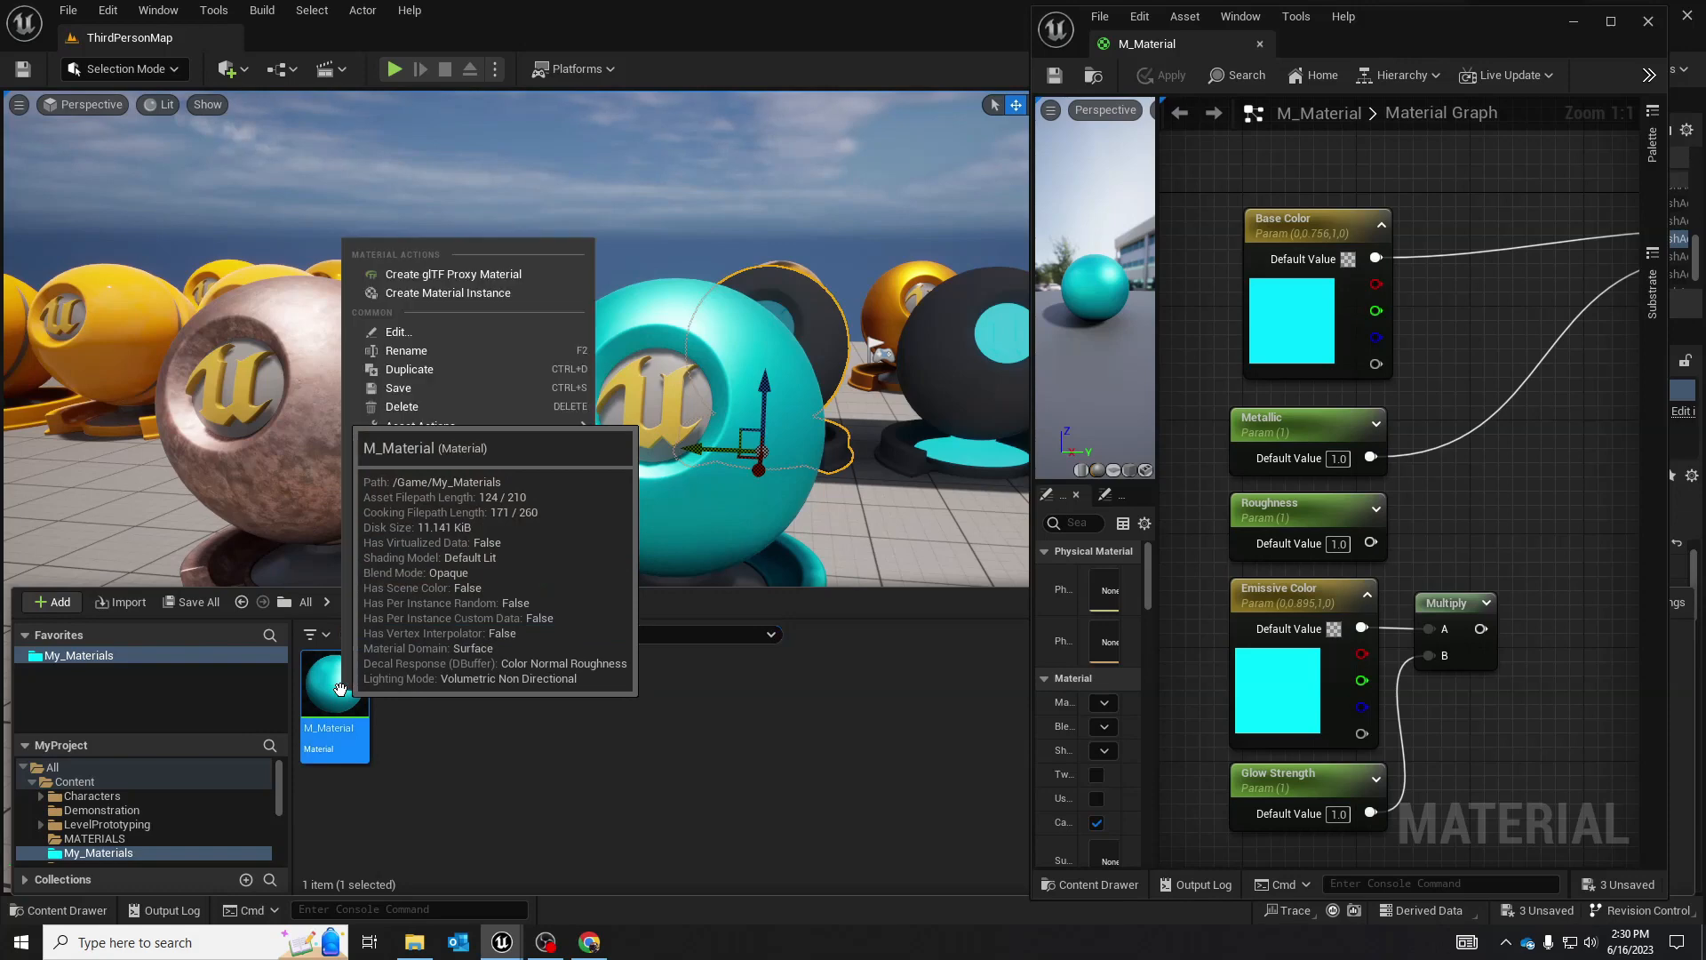
pyautogui.click(428, 295)
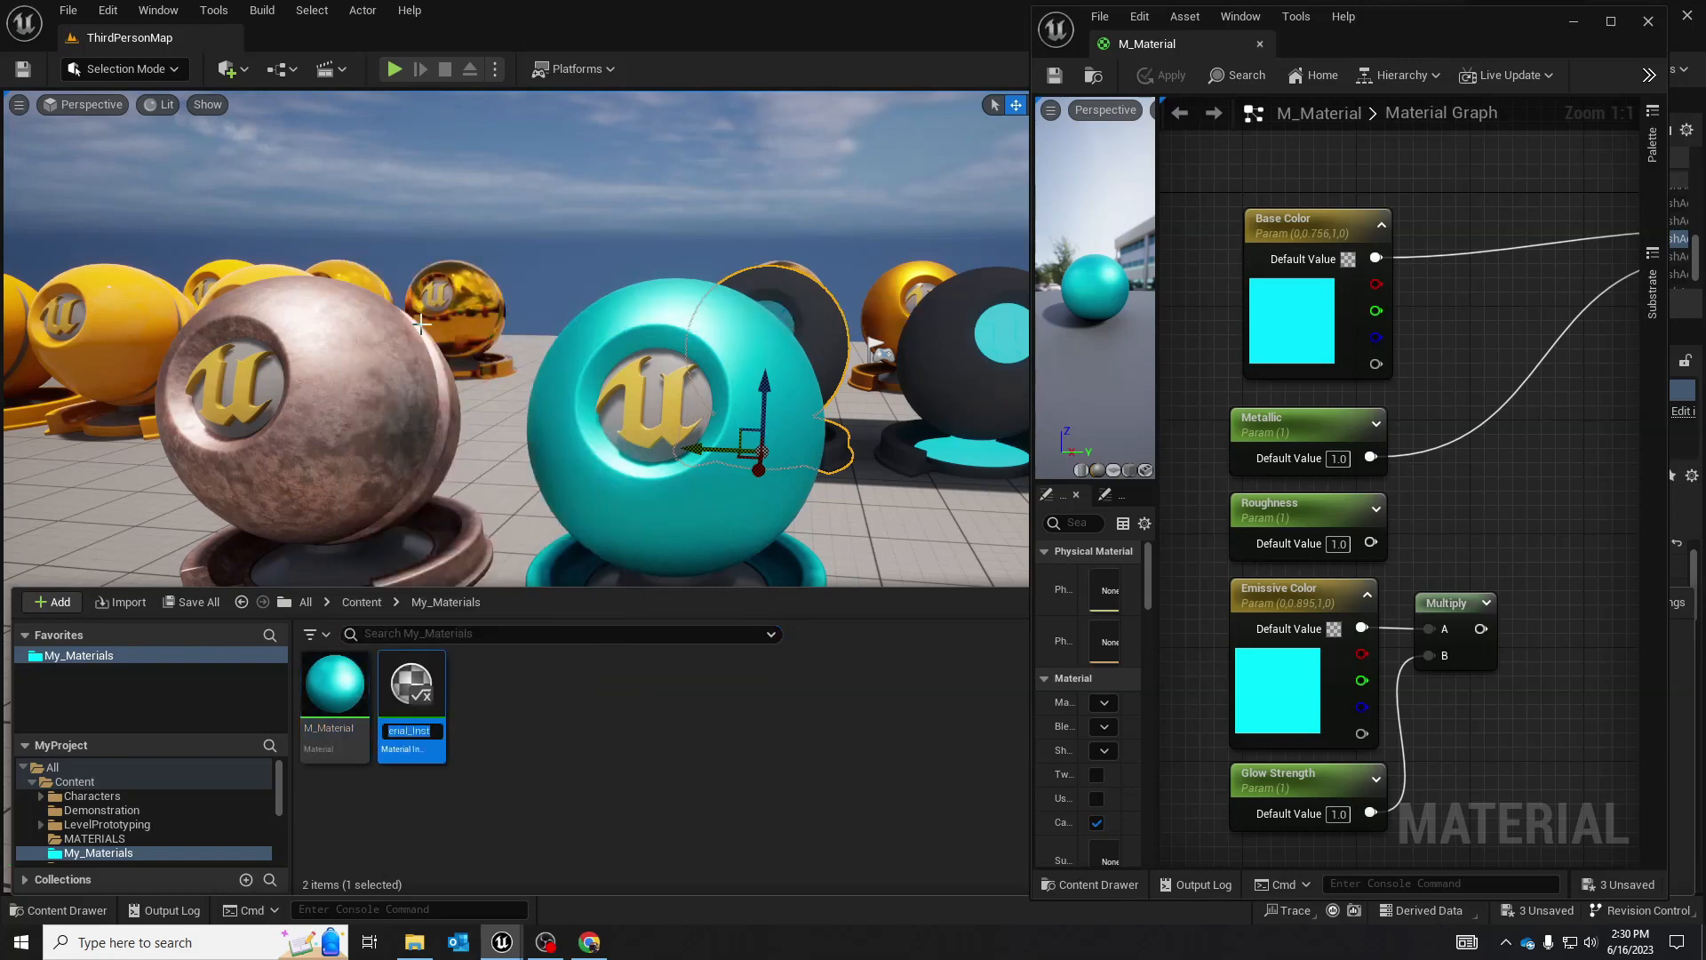
pyautogui.press('Return')
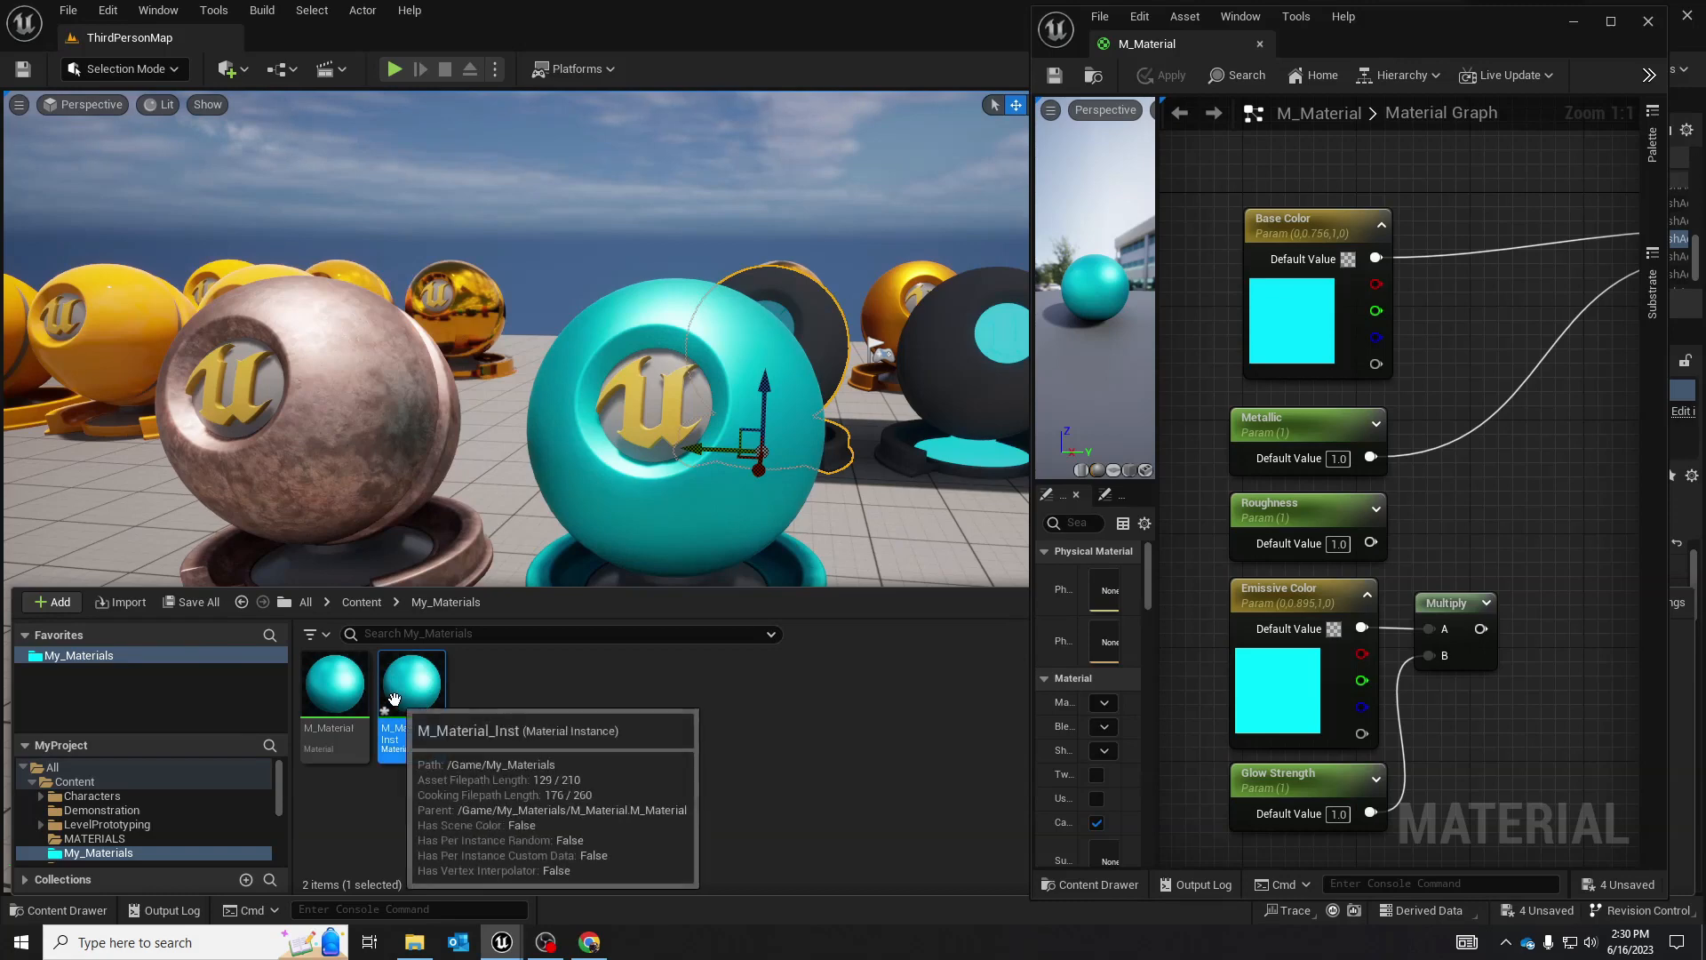
# Open M_Material_Inst in a maximized editor and inspect the whole preview sphere
pyautogui.doubleClick(395, 698)
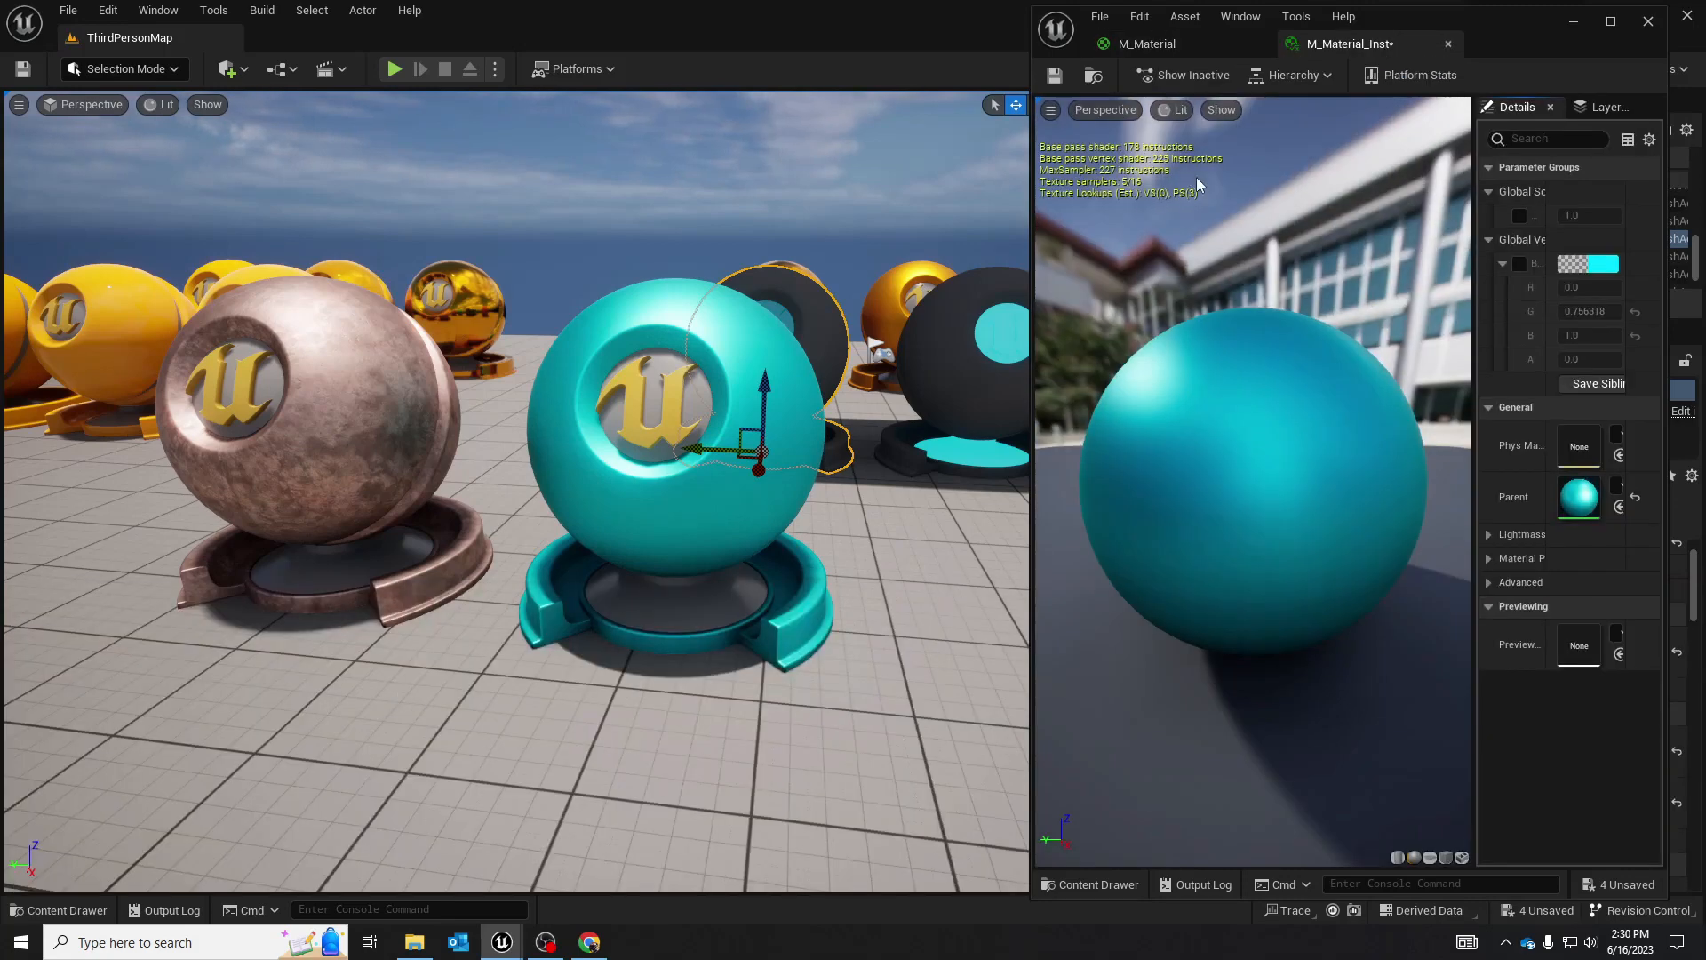
pyautogui.click(1612, 22)
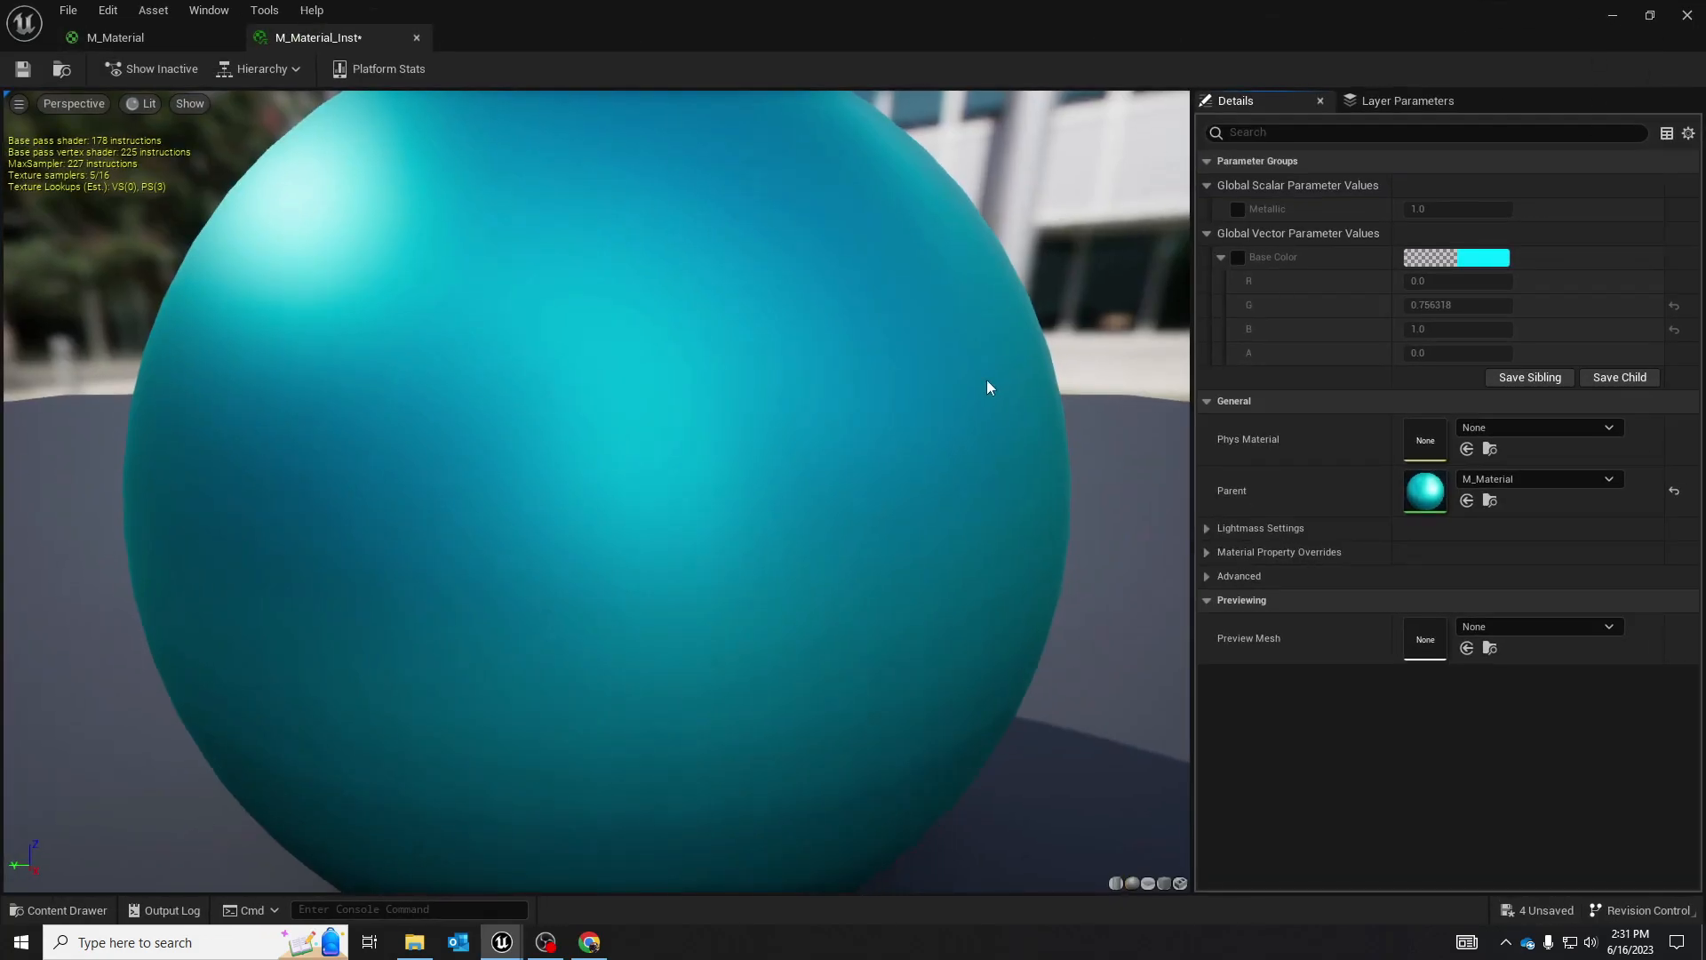
pyautogui.scroll(-6, 743, 363)
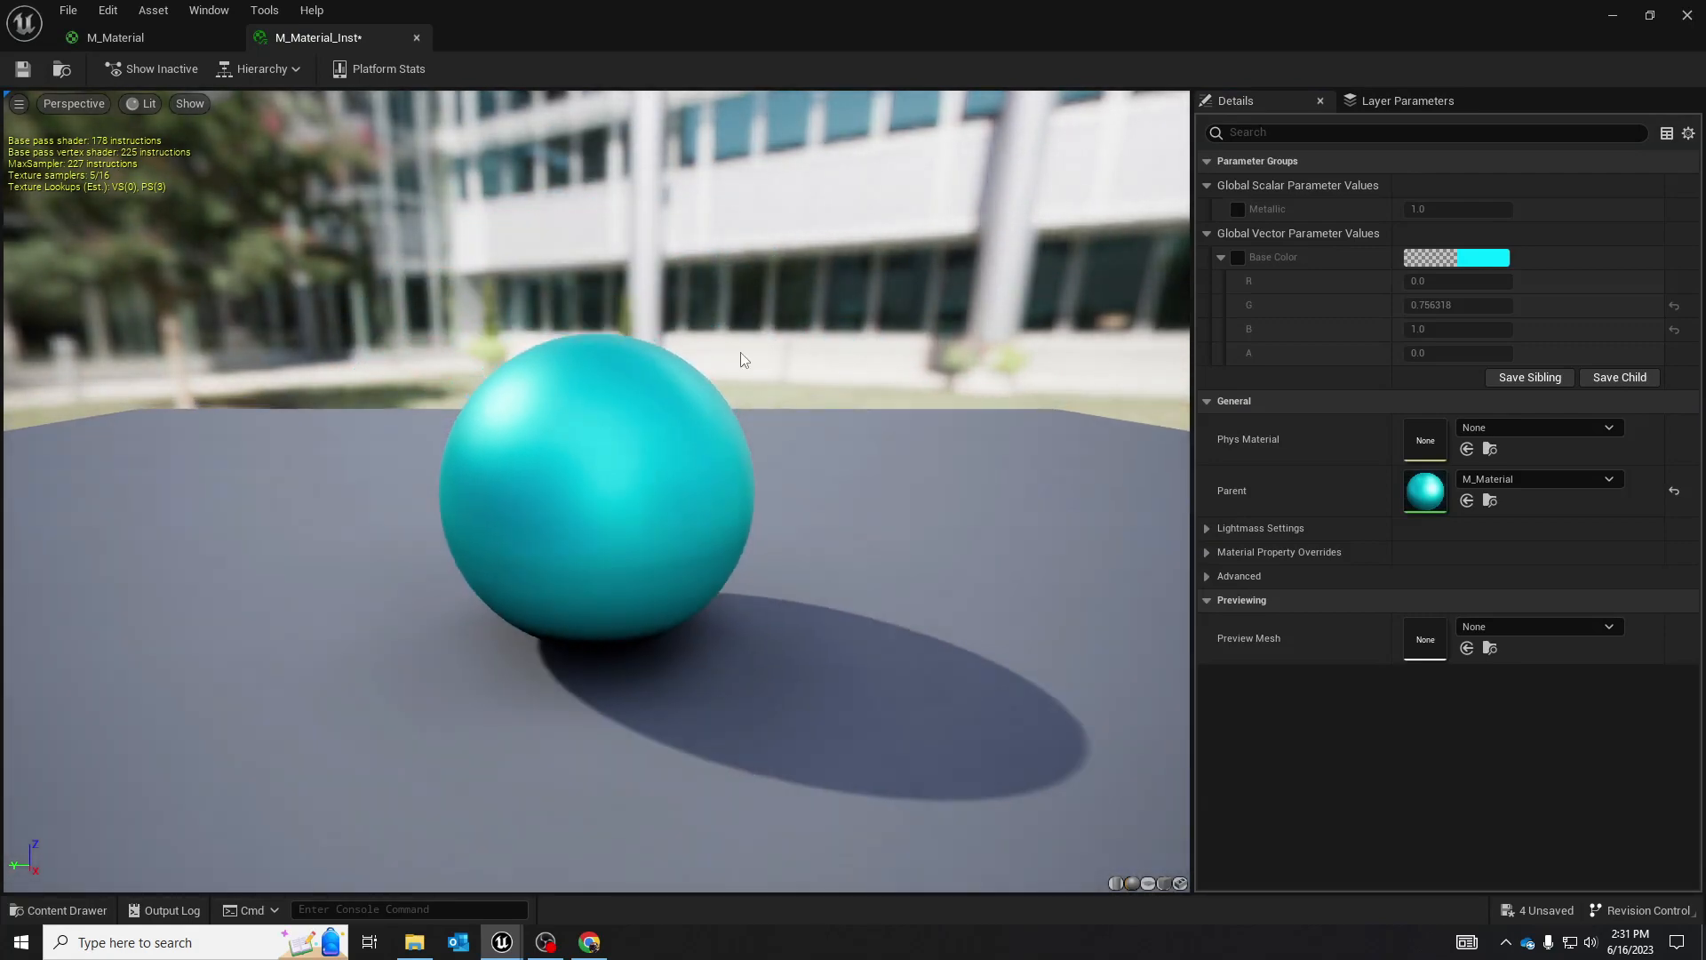
pyautogui.moveTo(745, 360)
pyautogui.mouseDown()
pyautogui.moveTo(800, 357)
pyautogui.moveTo(676, 360)
pyautogui.moveTo(765, 360)
pyautogui.moveTo(711, 360)
pyautogui.mouseUp()
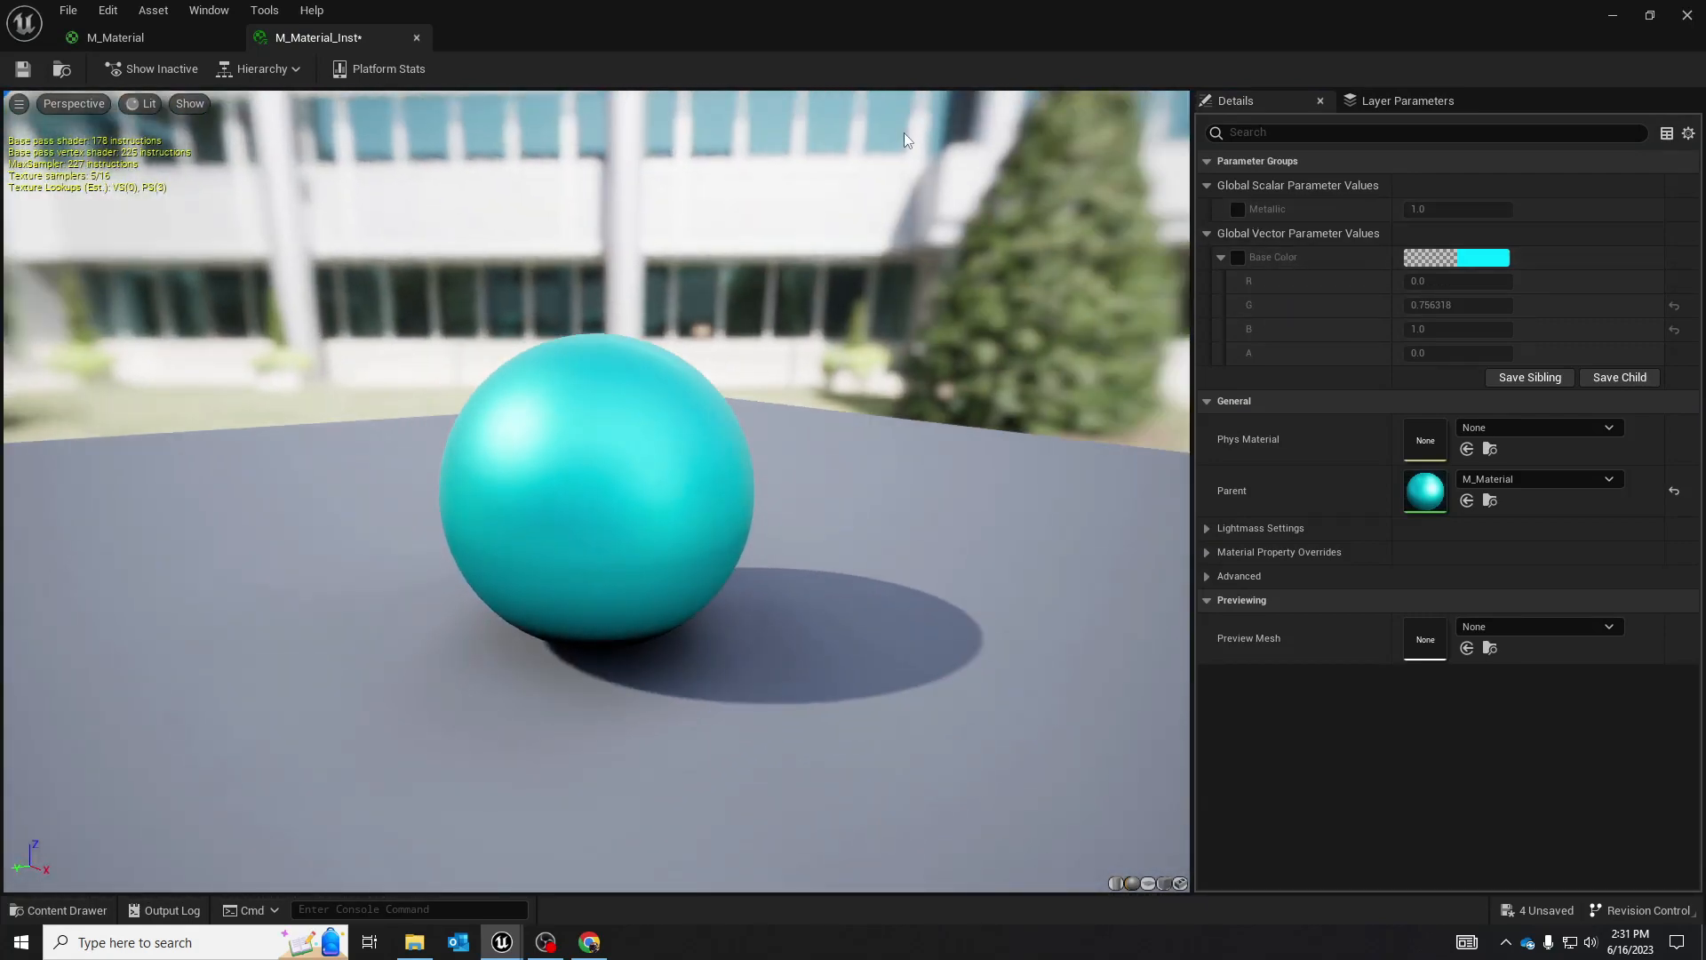
# Compare the nodes connected in M_Material's graph with the parameters exposed in M_Material_Inst
pyautogui.click(132, 37)
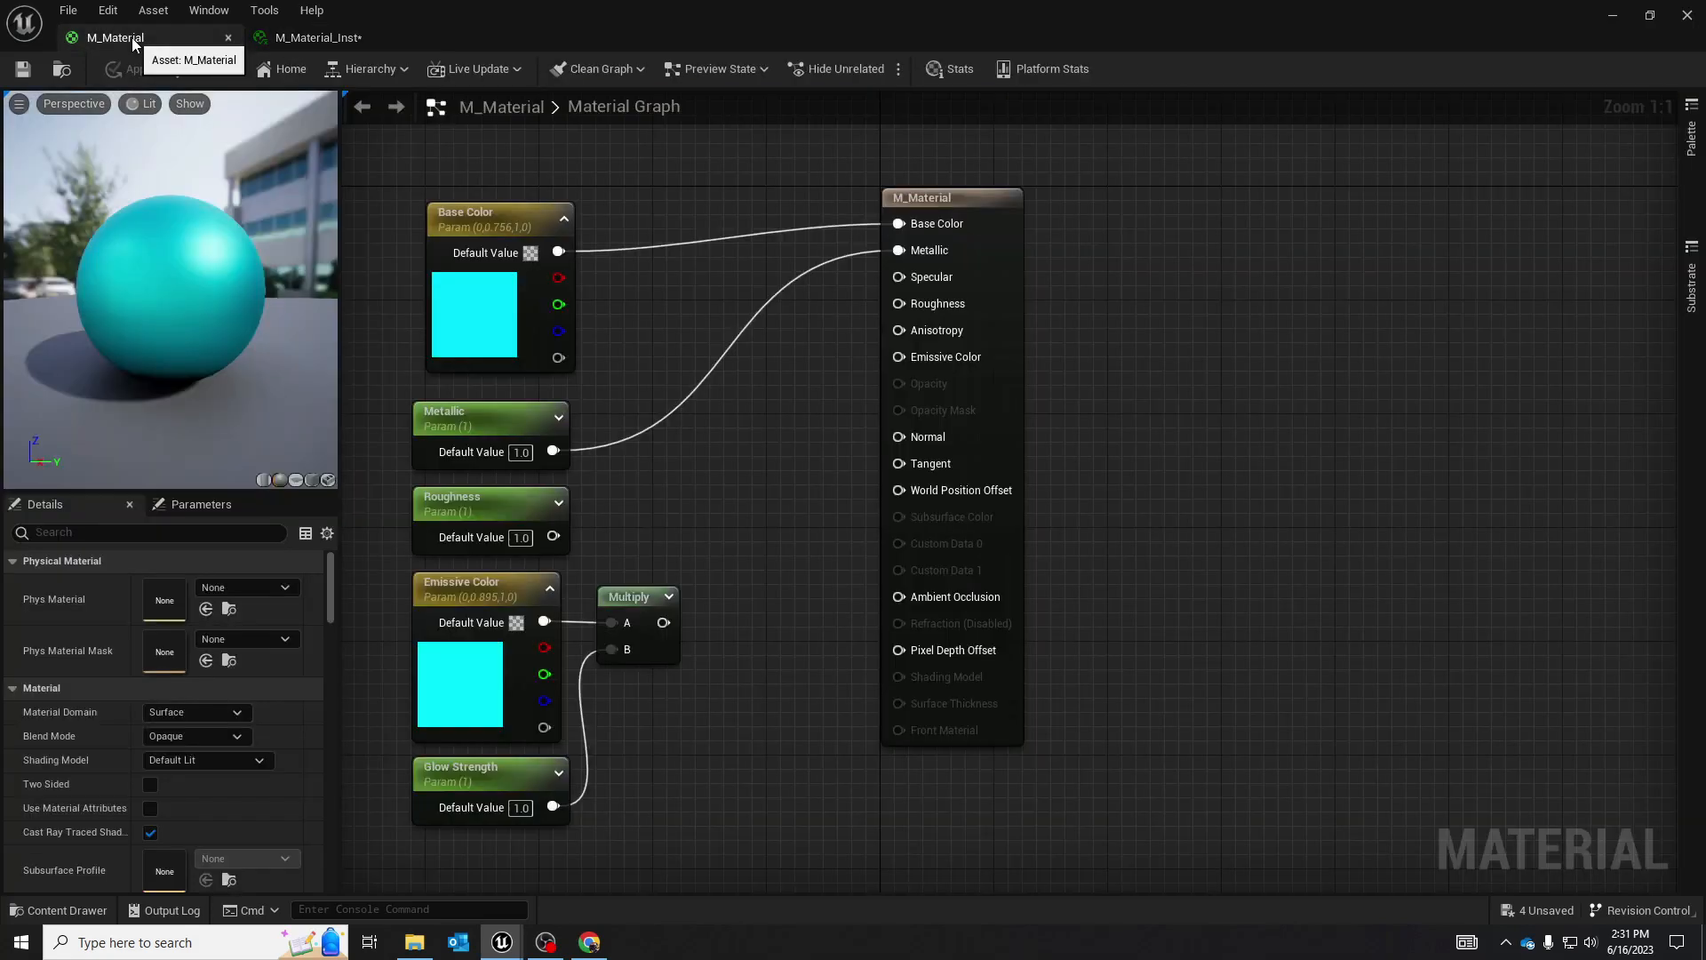
pyautogui.moveTo(620, 377); pyautogui.dragTo(804, 375, button='right')
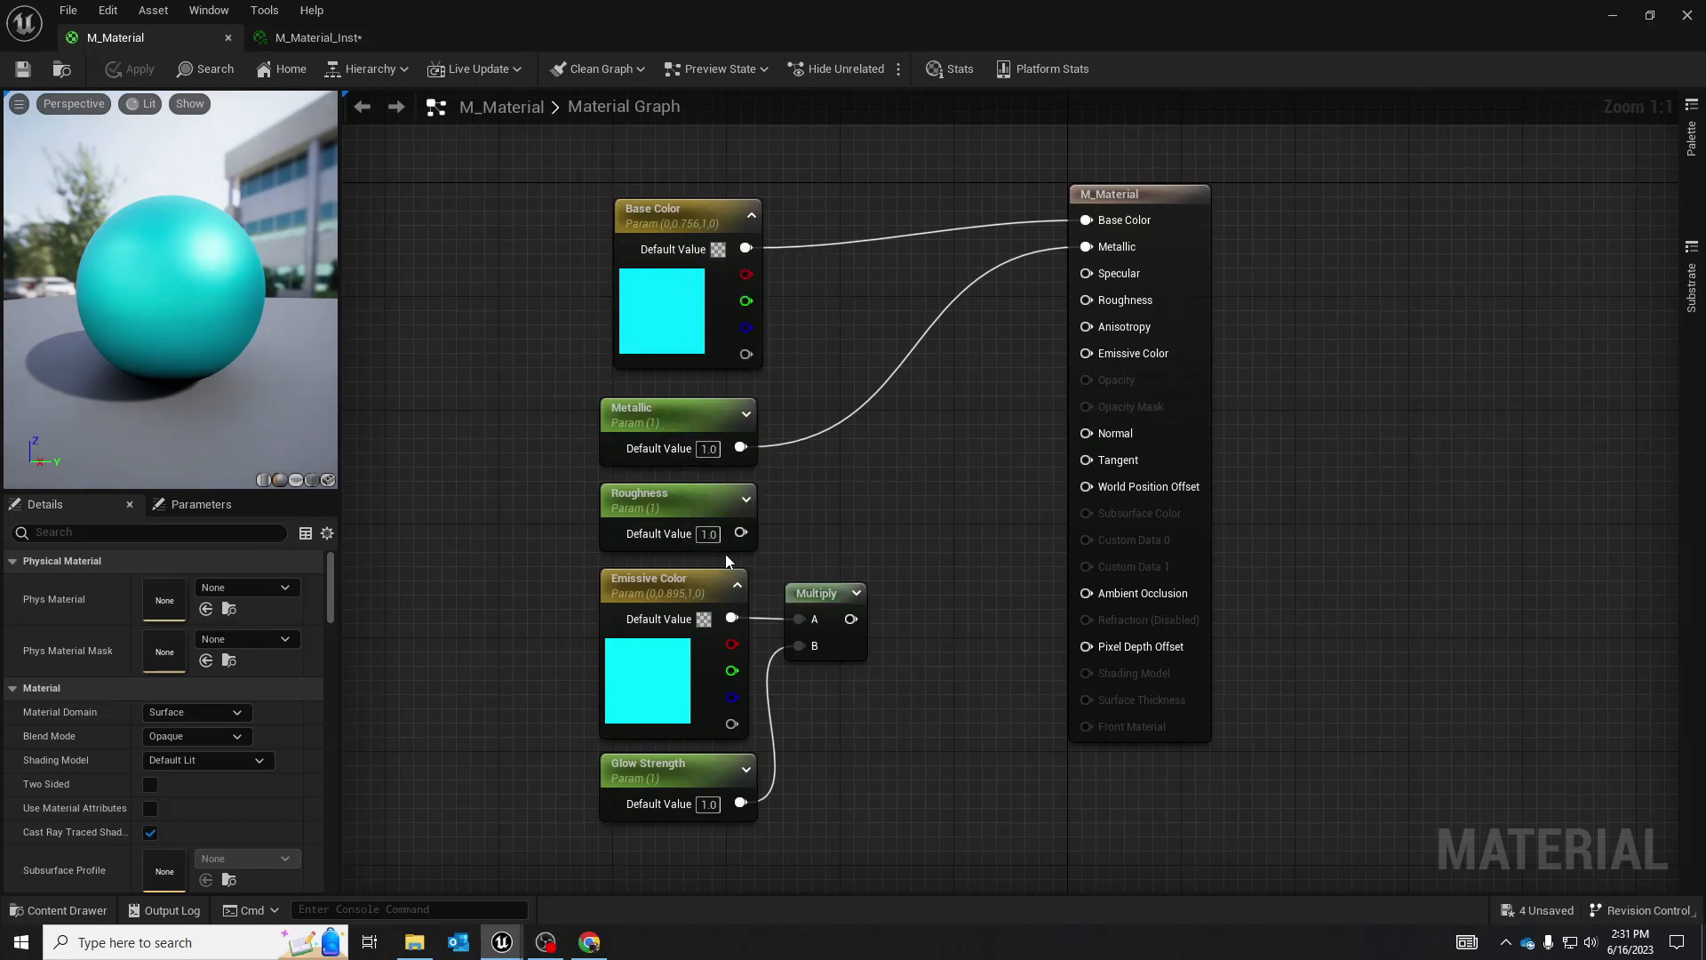
pyautogui.click(335, 38)
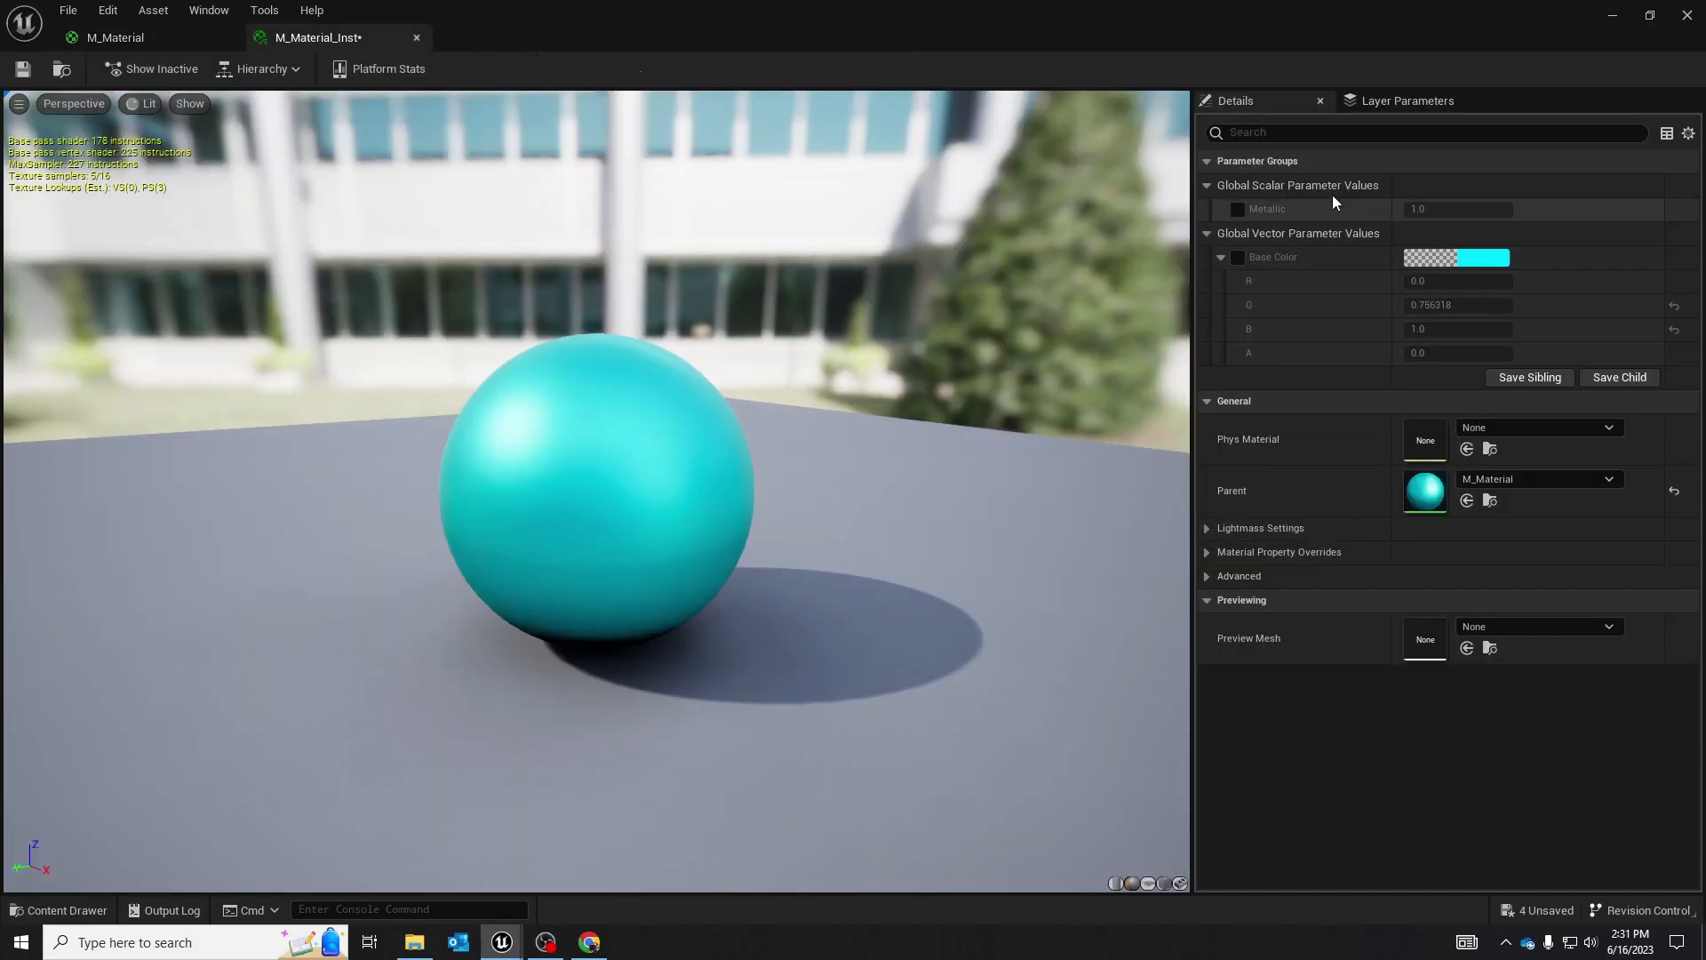
pyautogui.click(157, 43)
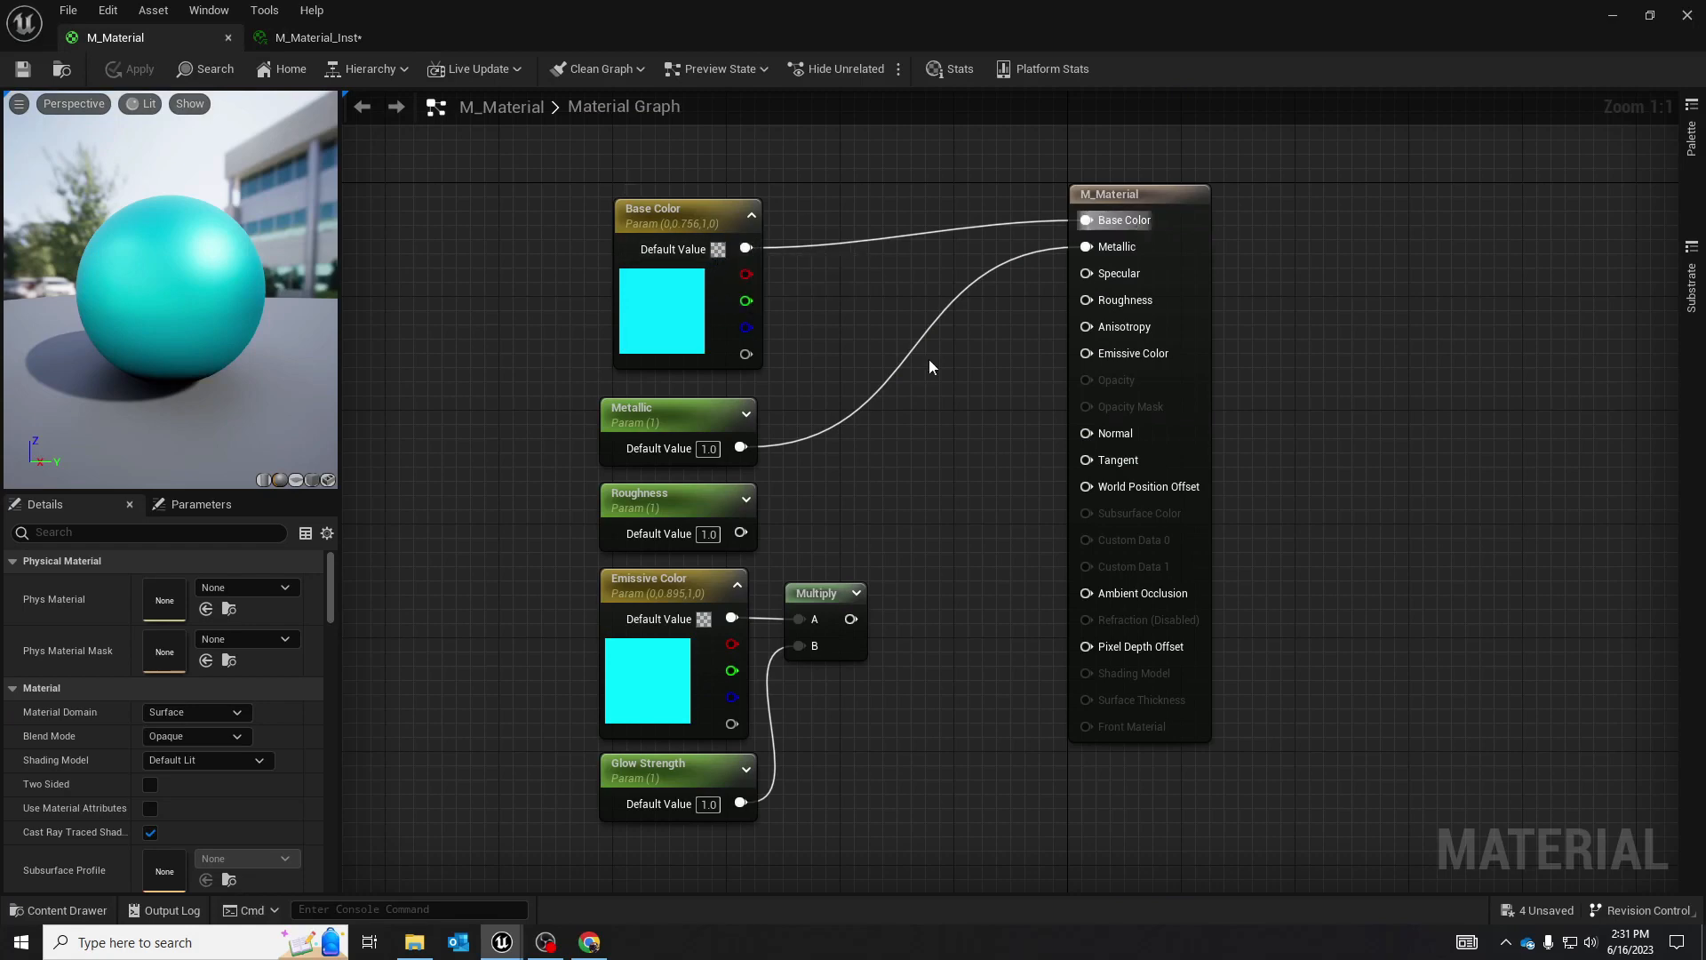
pyautogui.click(317, 39)
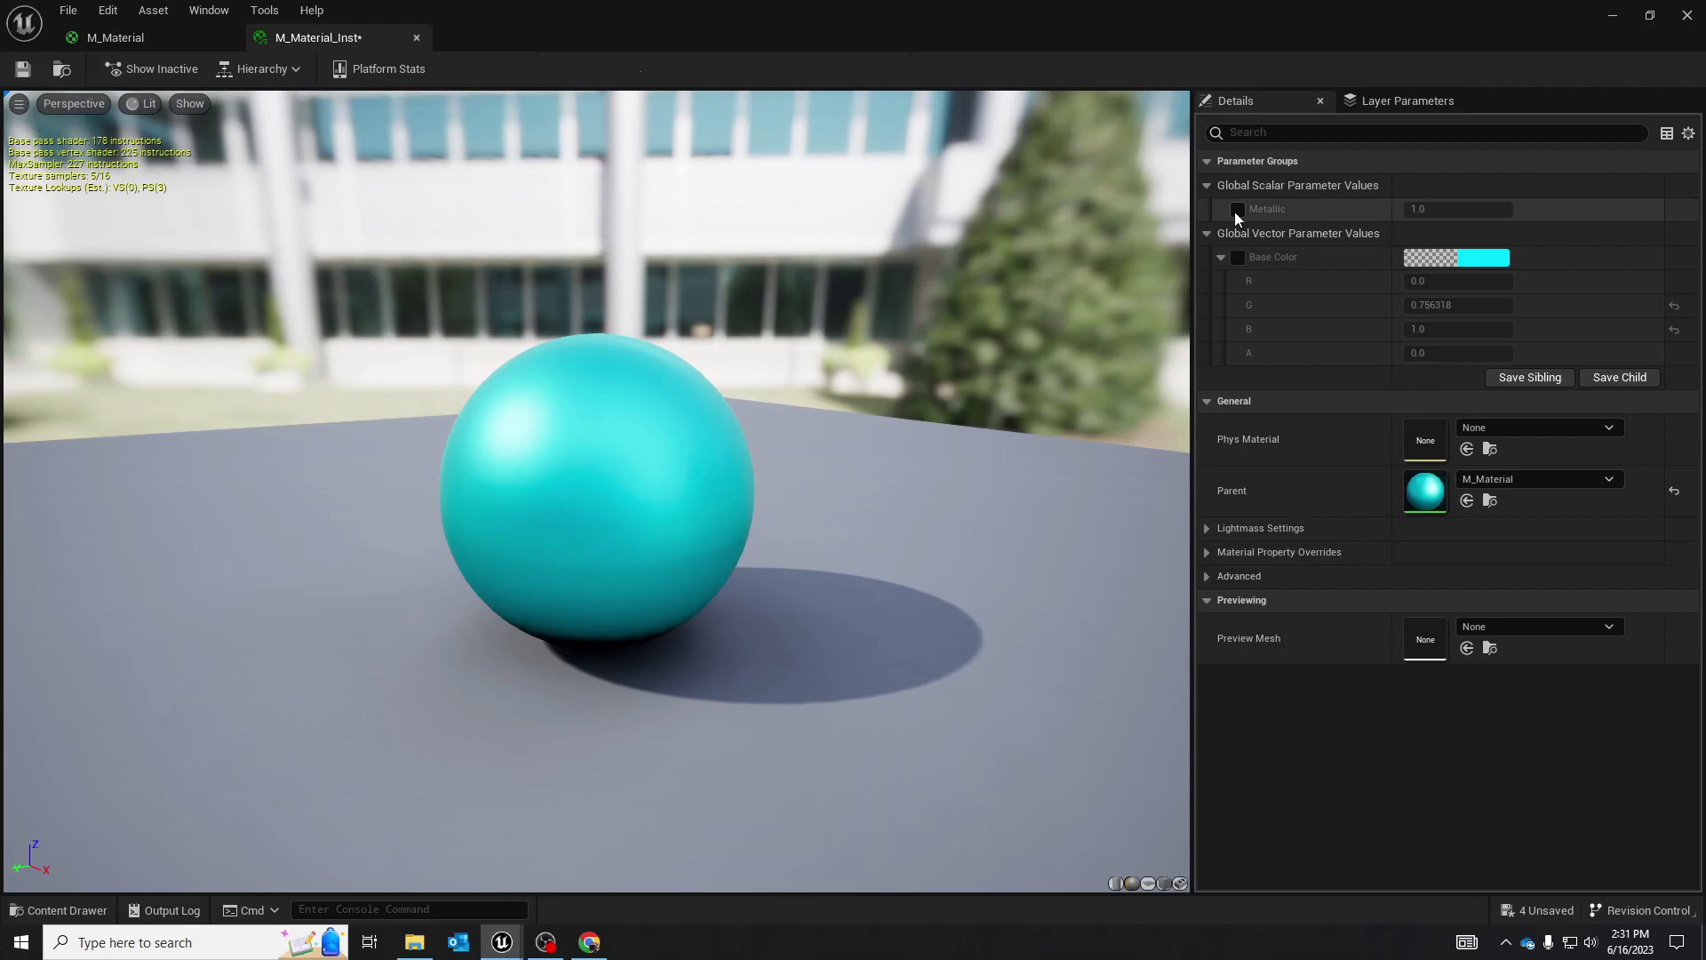
# Enable the Metallic and Base Color overrides in M_Material_Inst and place its editor beside the level viewport
pyautogui.click(1236, 210)
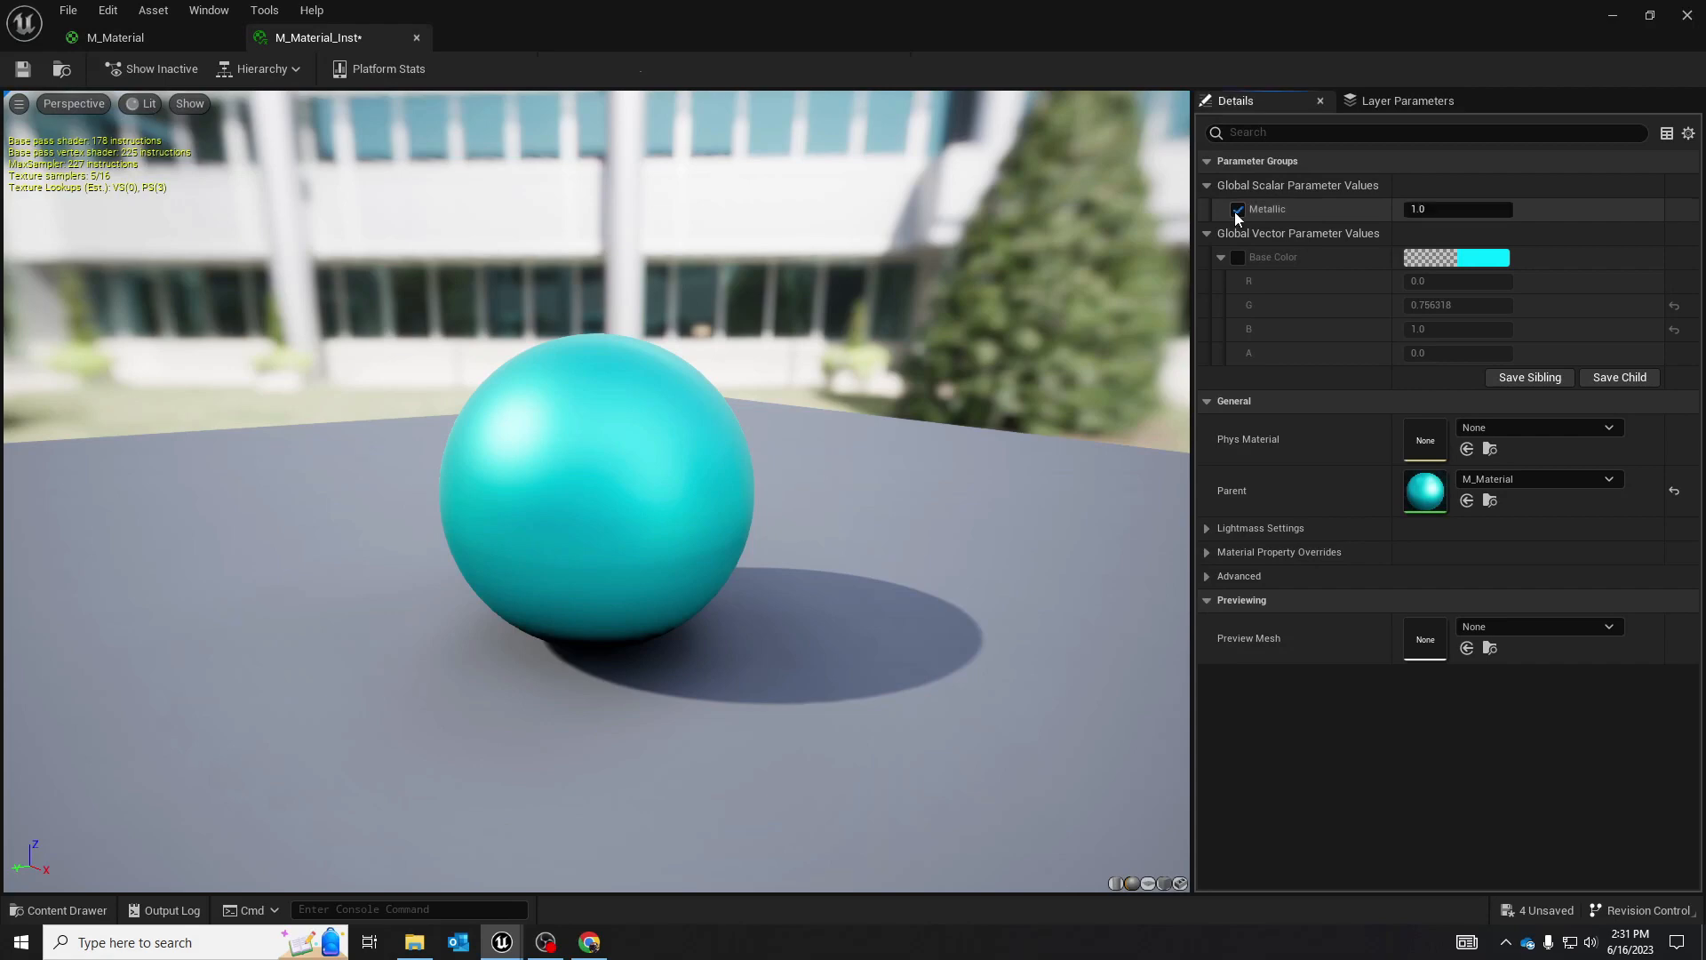
pyautogui.click(1238, 258)
pyautogui.doubleClick(933, 34)
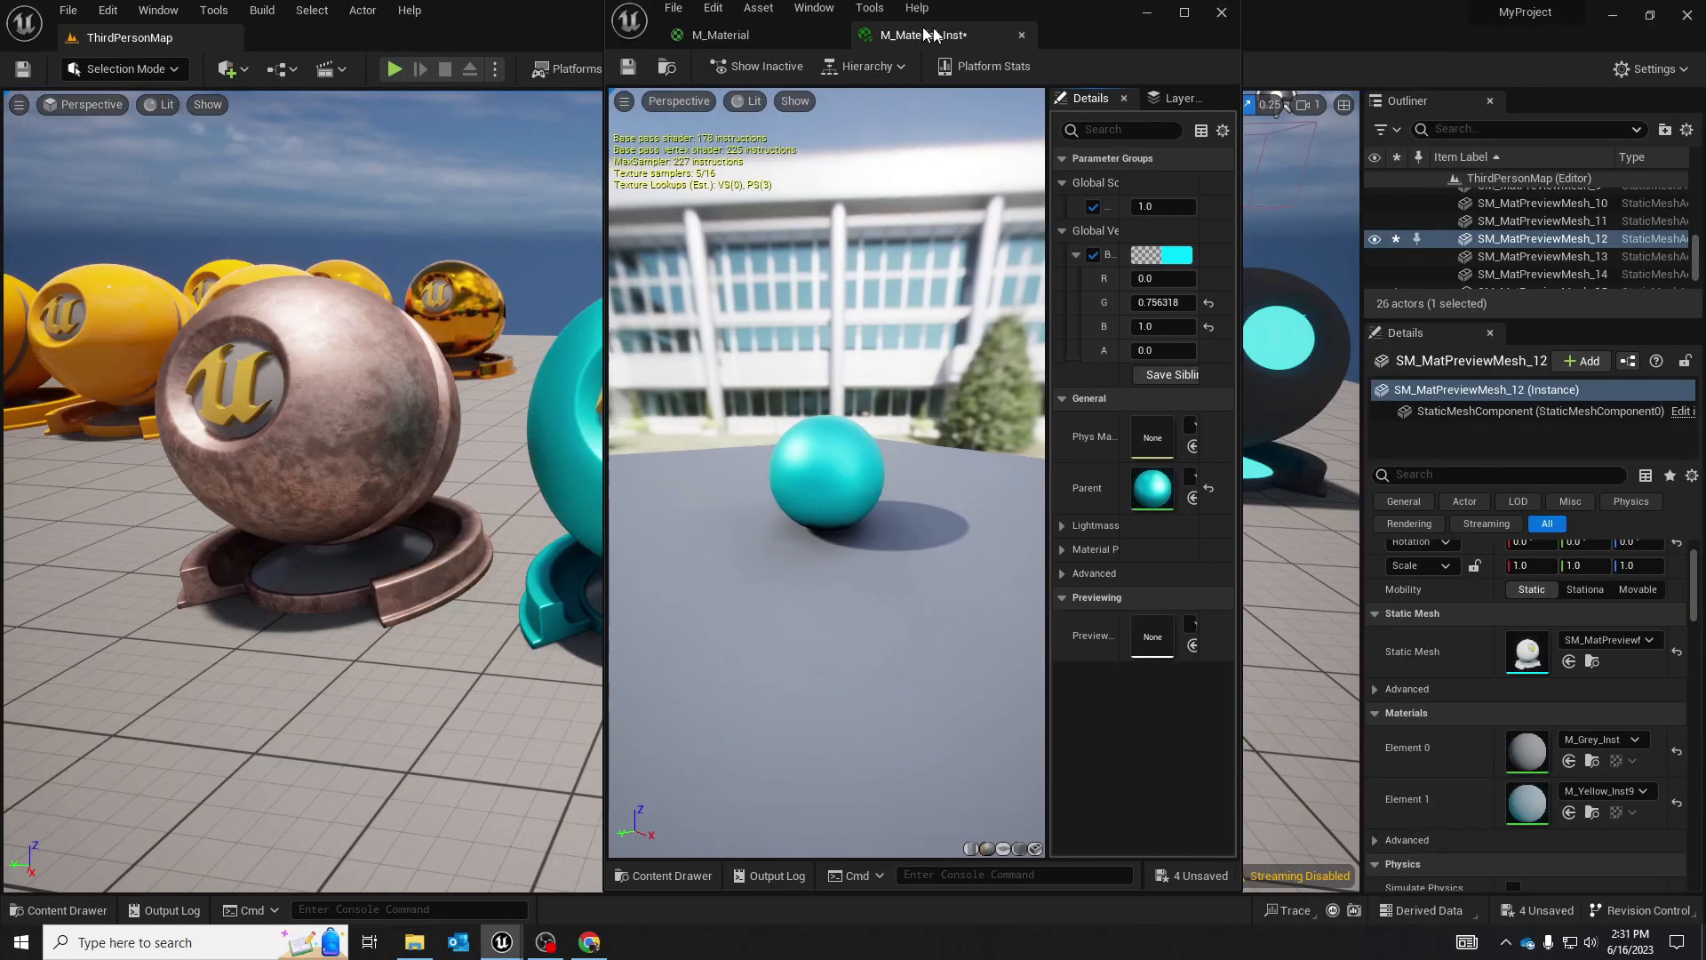
pyautogui.moveTo(934, 34); pyautogui.dragTo(1387, 36)
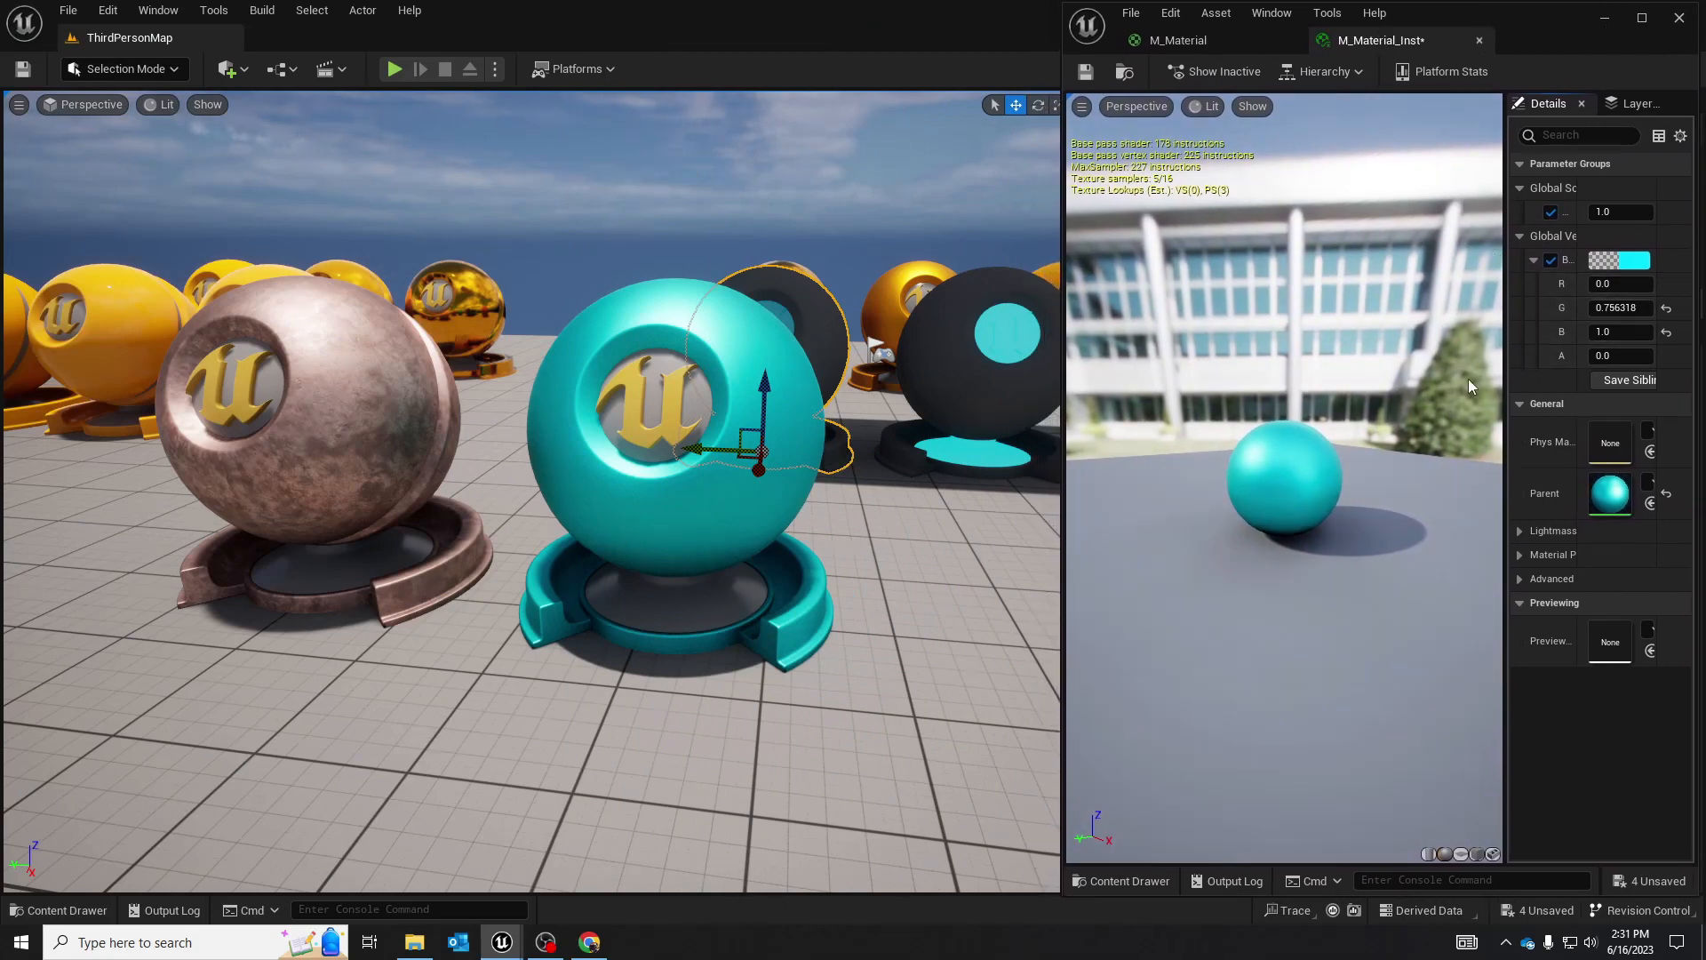
# Apply M_Material_Inst from the My_Materials folder to the rusty material ball in the level
pyautogui.click(352, 790)
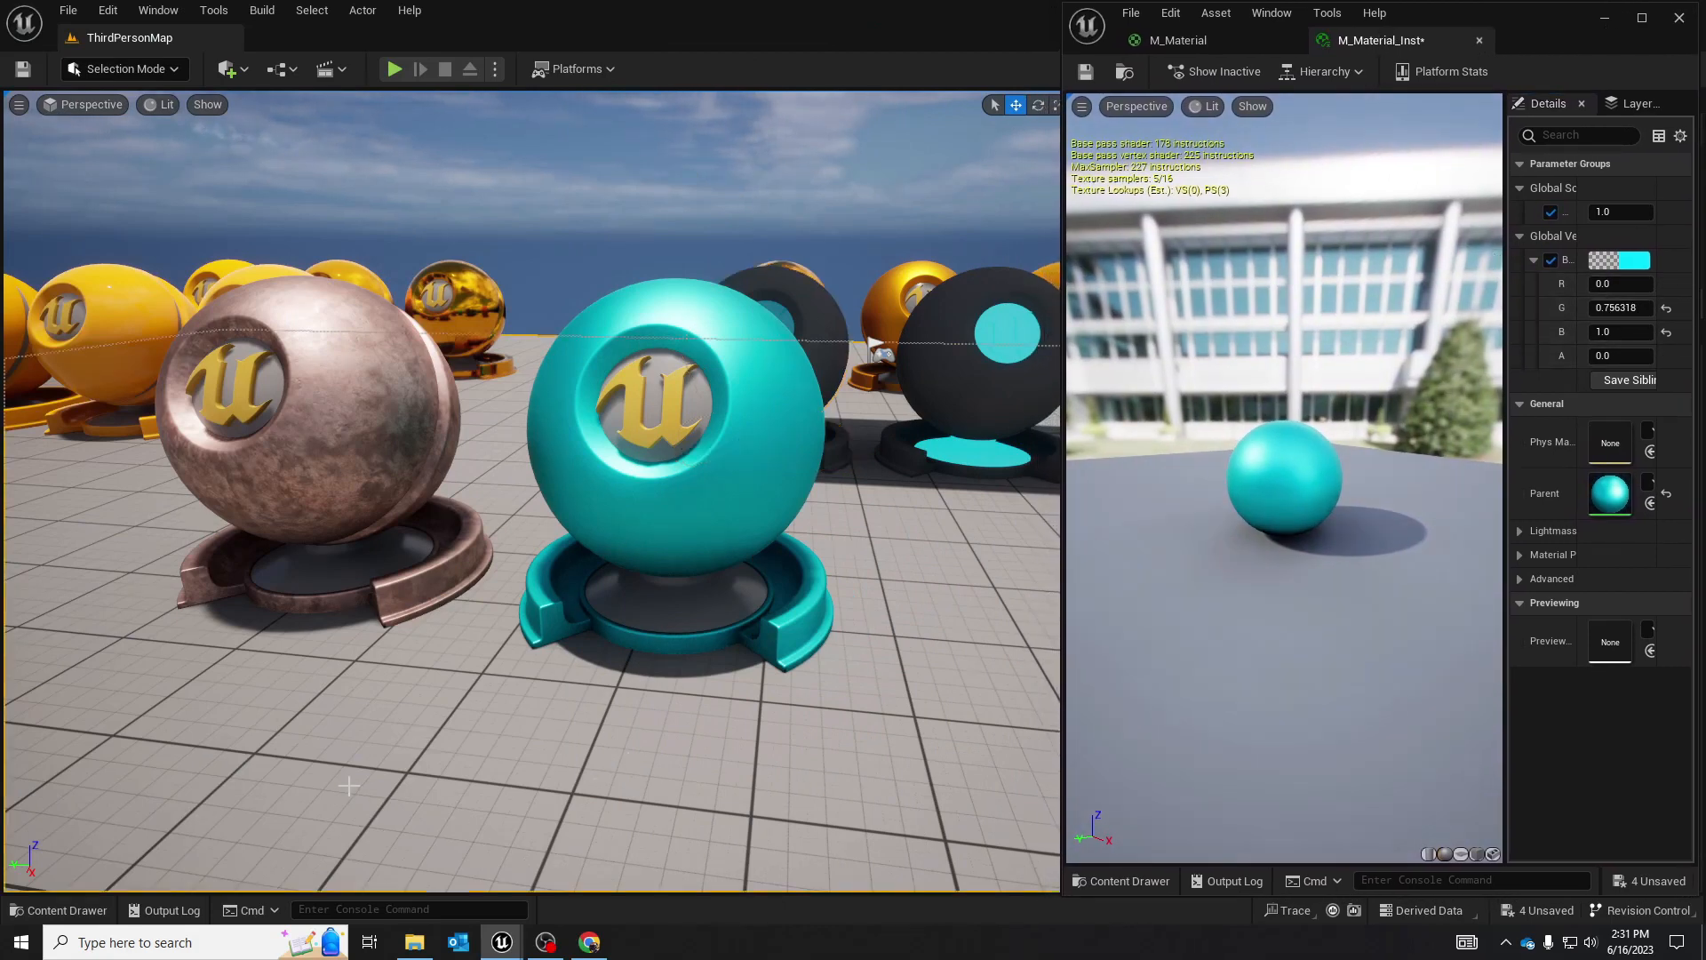
pyautogui.hotkey('ctrl', 'space')
pyautogui.click(412, 711)
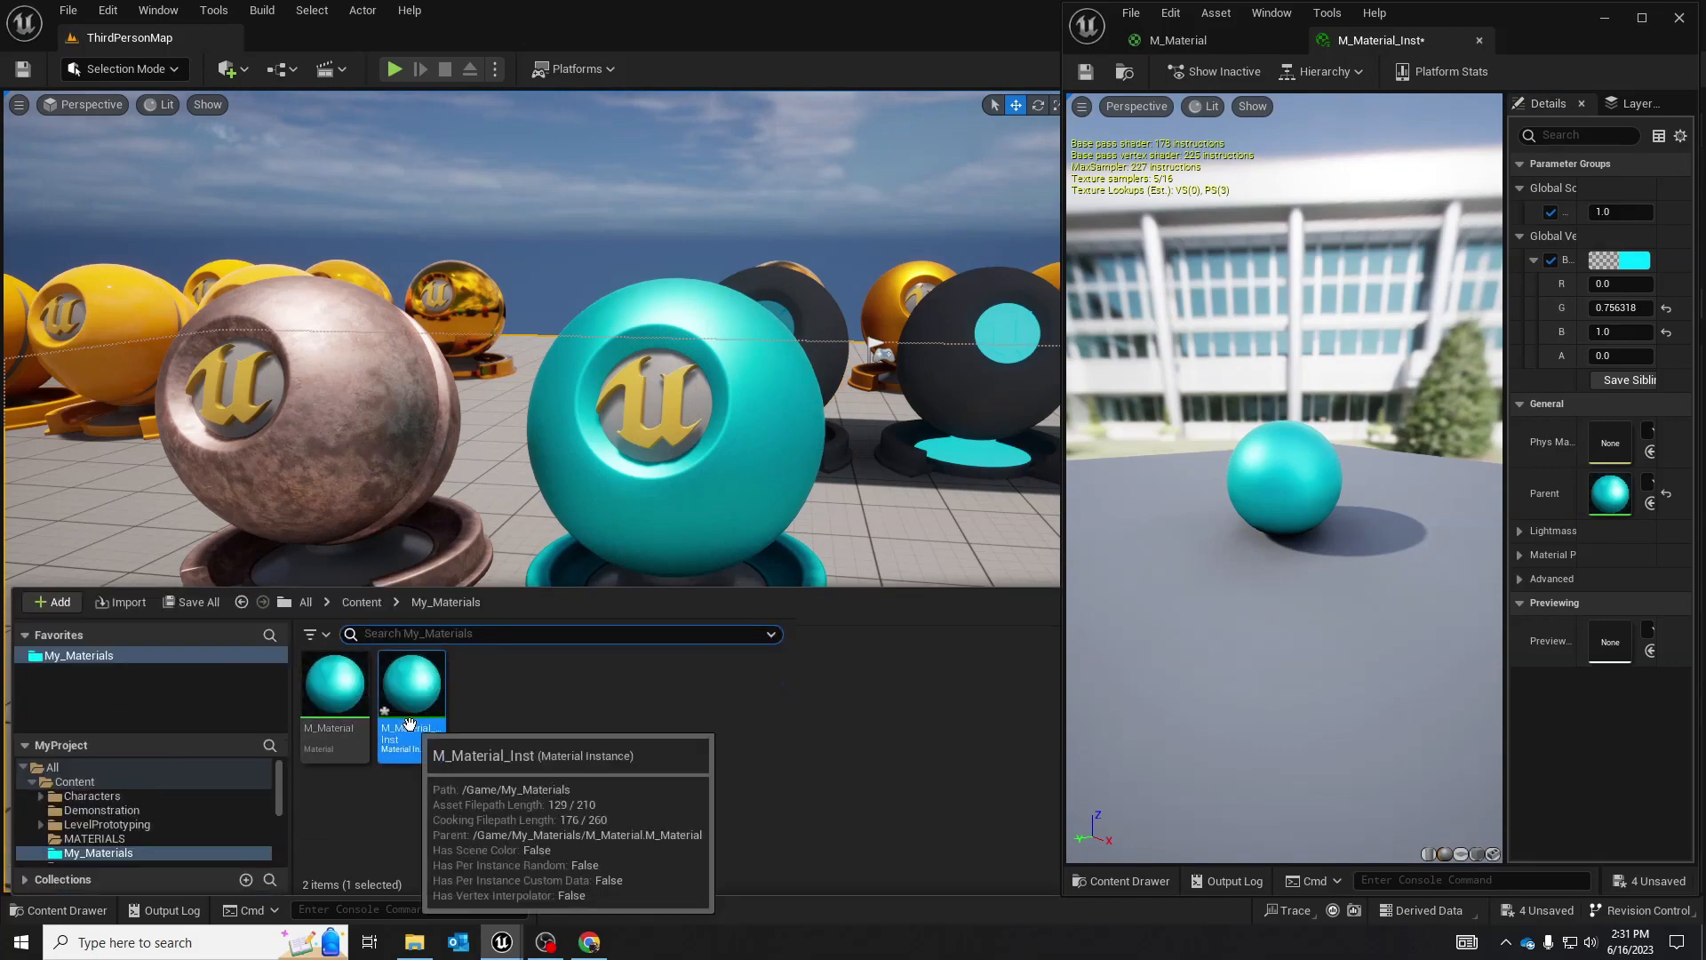
pyautogui.moveTo(411, 720); pyautogui.dragTo(331, 363)
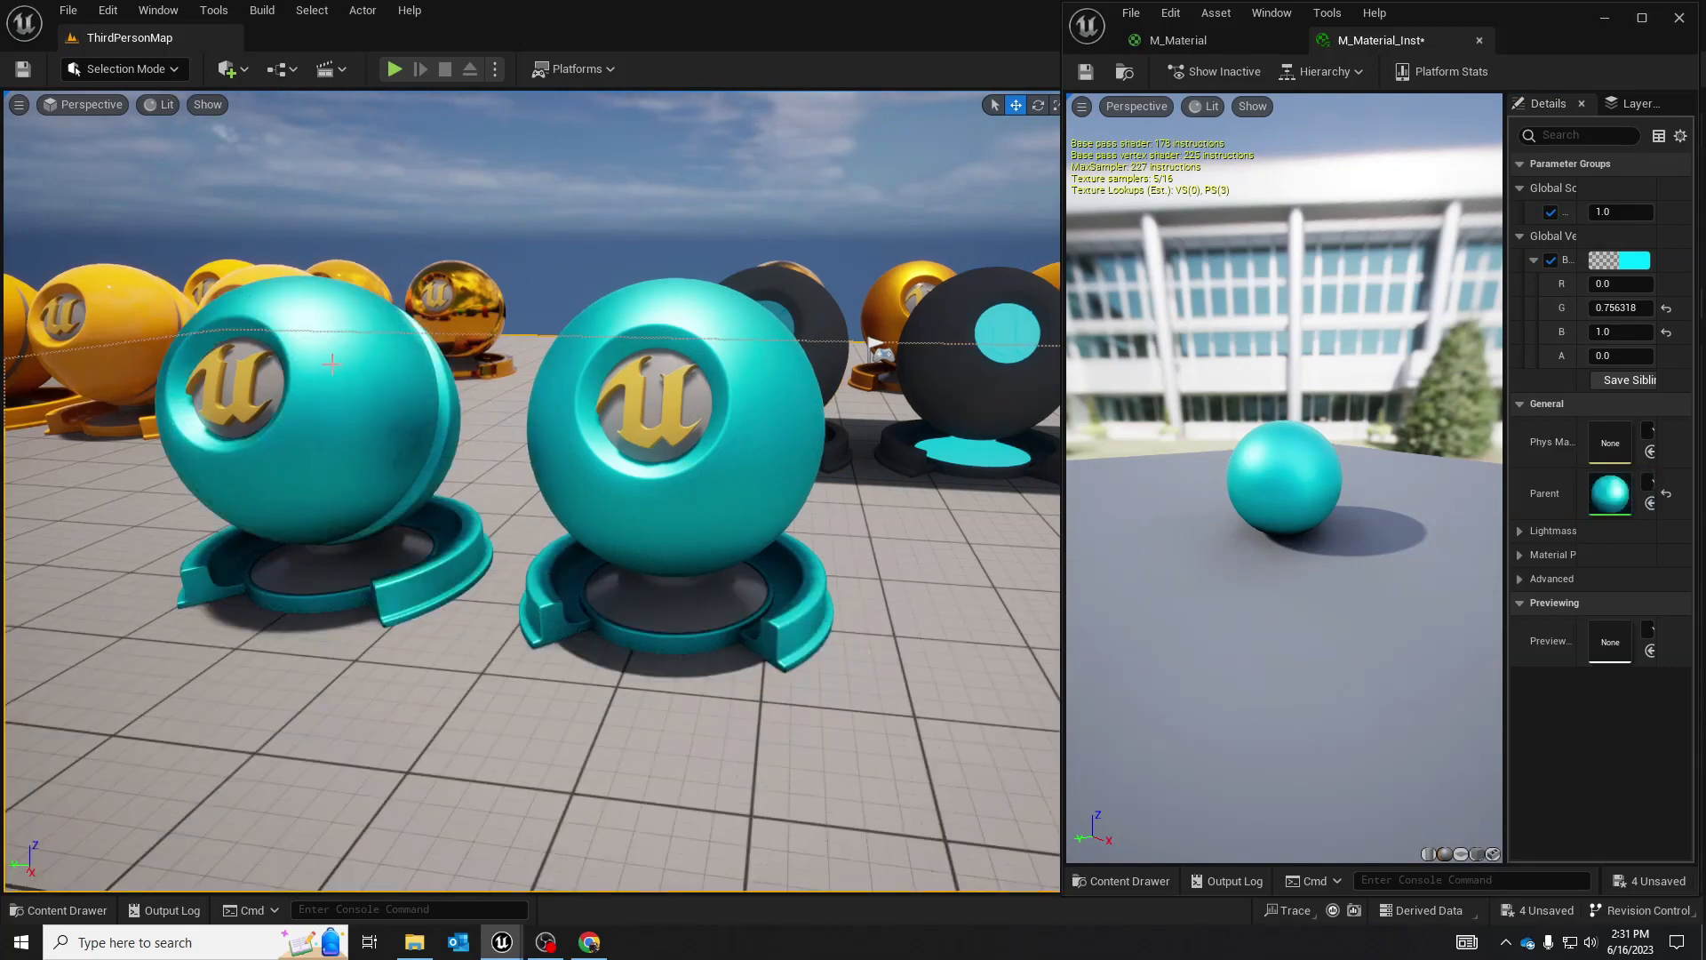
pyautogui.moveTo(410, 393); pyautogui.dragTo(428, 403, button='right')
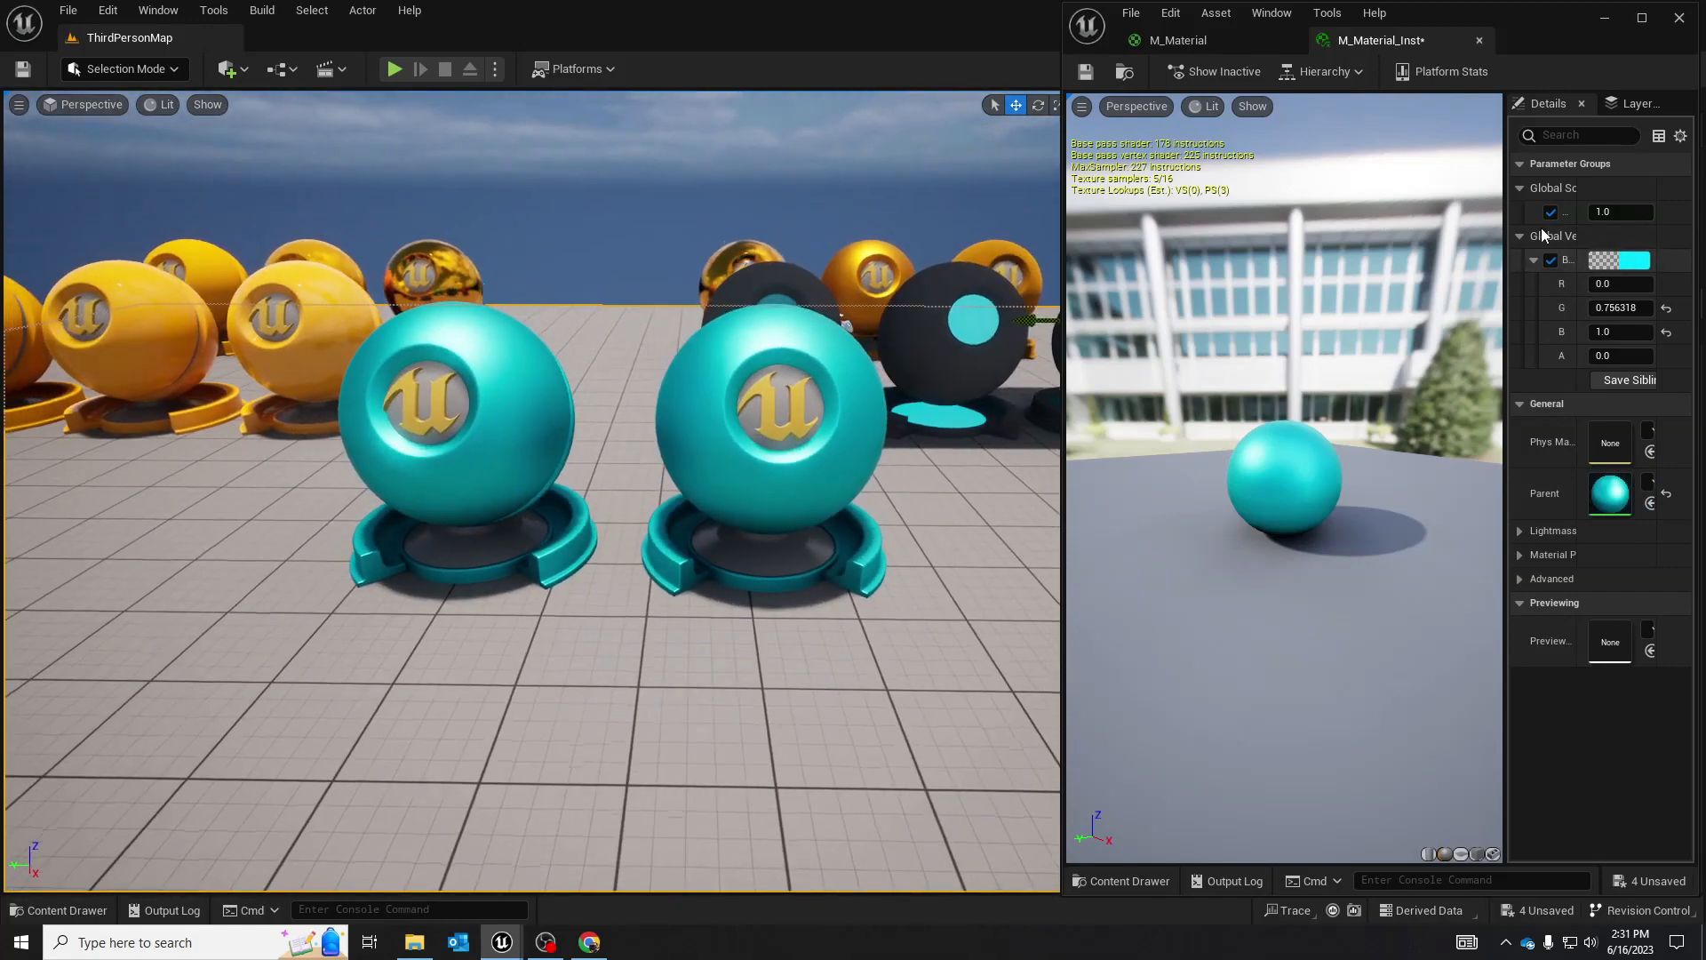
# Widen the instance editor and set the instance's Base Color to magenta with R 1.0, G 0.0 and B 0.779438
pyautogui.moveTo(1062, 163); pyautogui.dragTo(903, 175)
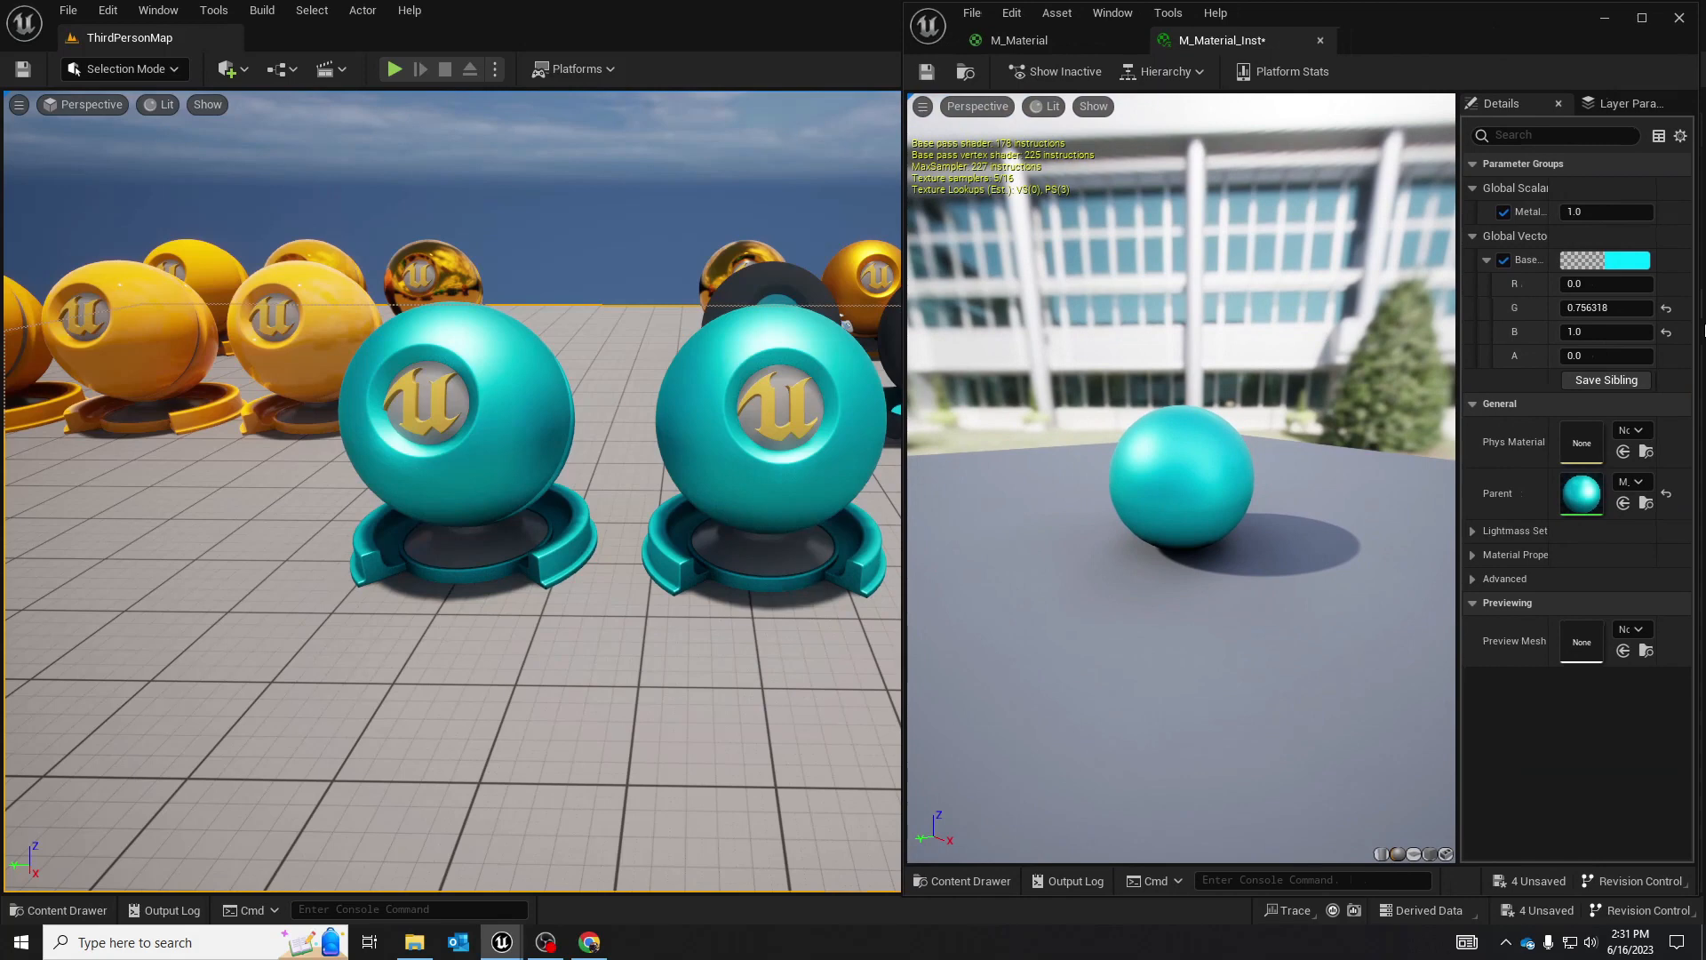
pyautogui.click(1604, 262)
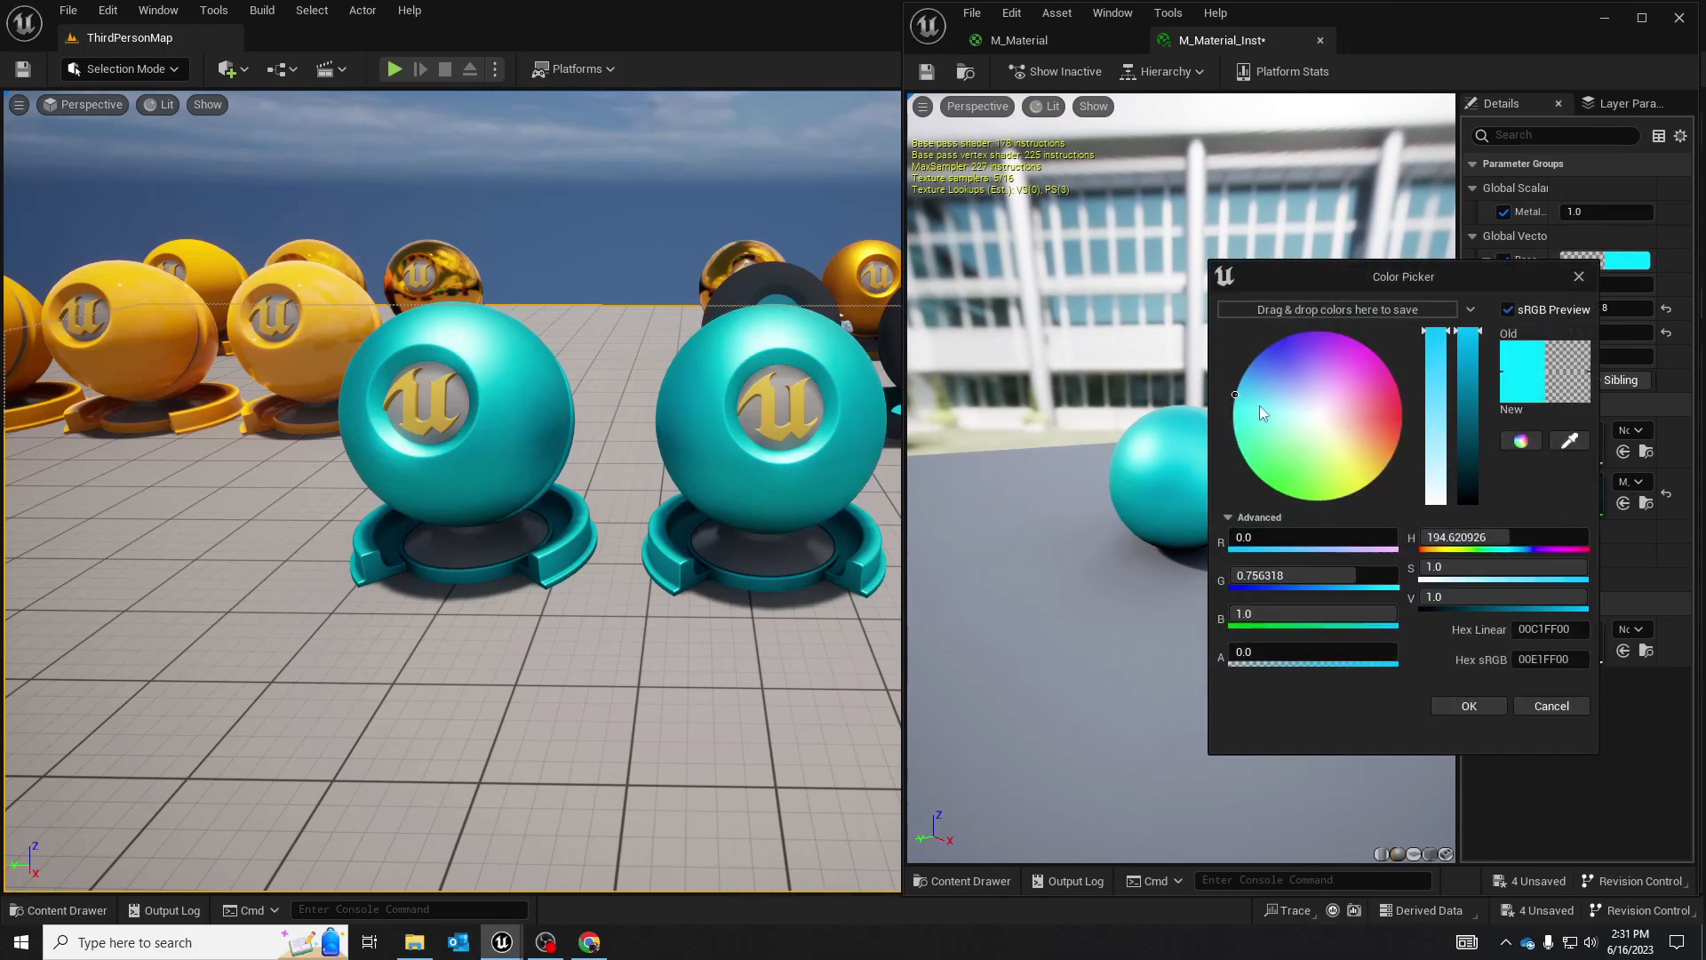
pyautogui.moveTo(1238, 400)
pyautogui.mouseDown()
pyautogui.moveTo(1252, 483)
pyautogui.moveTo(1288, 516)
pyautogui.moveTo(1444, 380)
pyautogui.moveTo(1422, 322)
pyautogui.mouseUp()
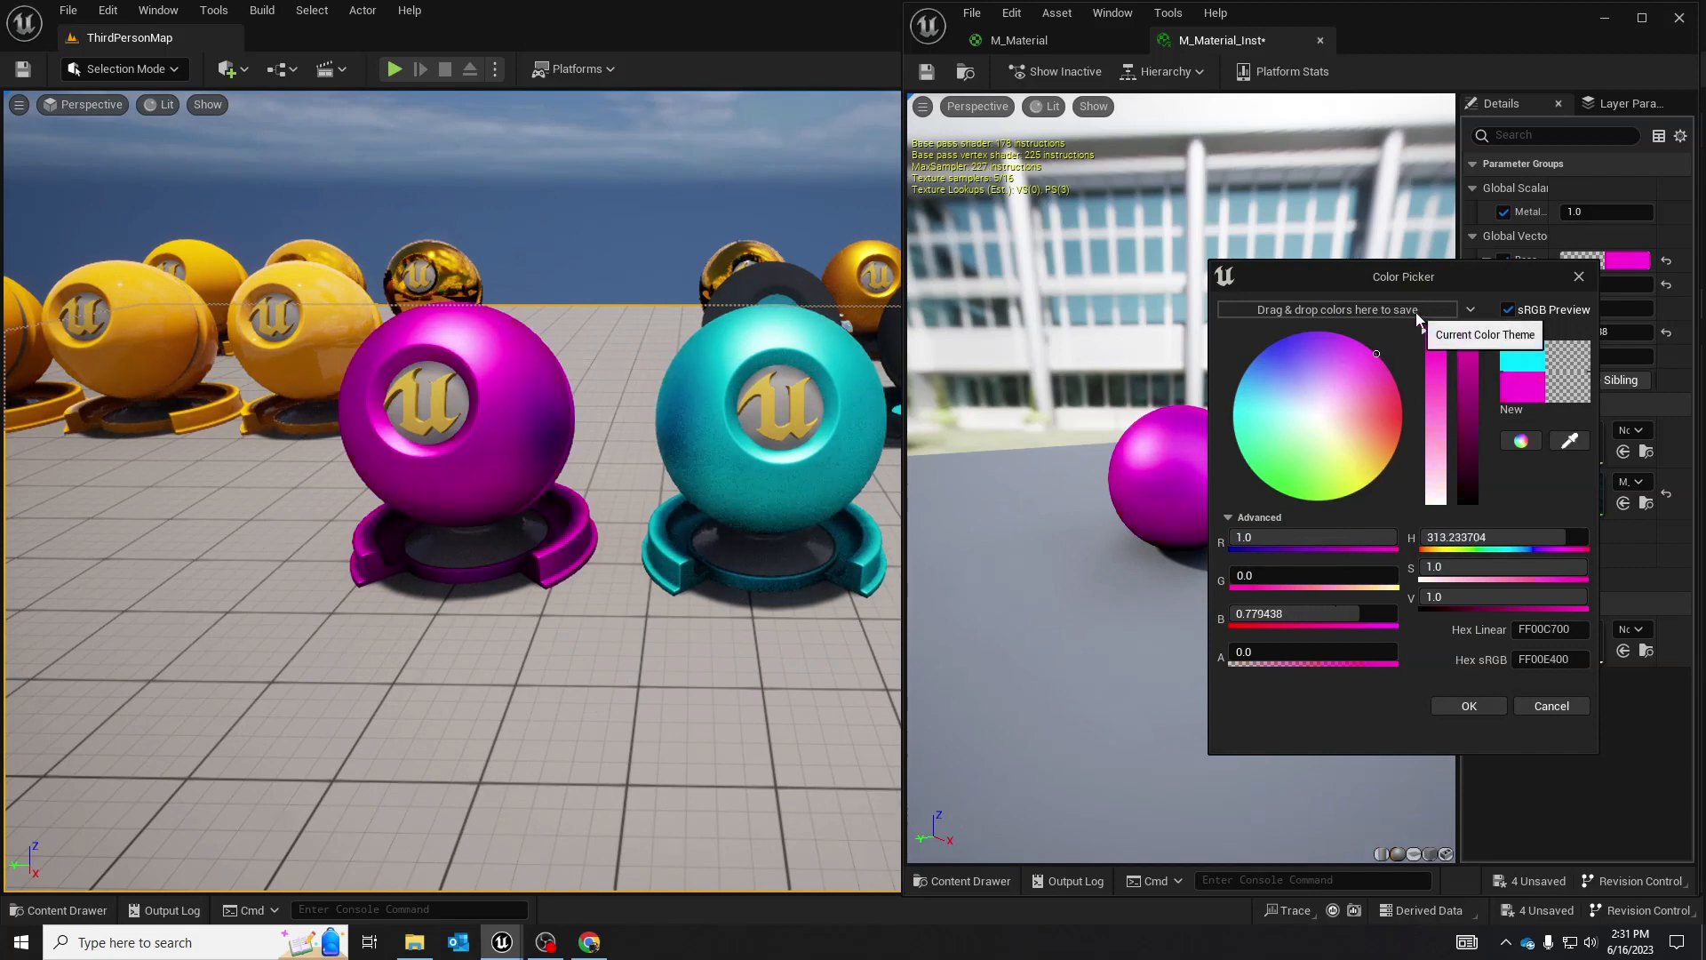
pyautogui.click(1475, 707)
# Set the instance's Metallic value to 0 and compare the magenta and cyan balls in the level
pyautogui.moveTo(560, 425); pyautogui.dragTo(516, 432, button='right')
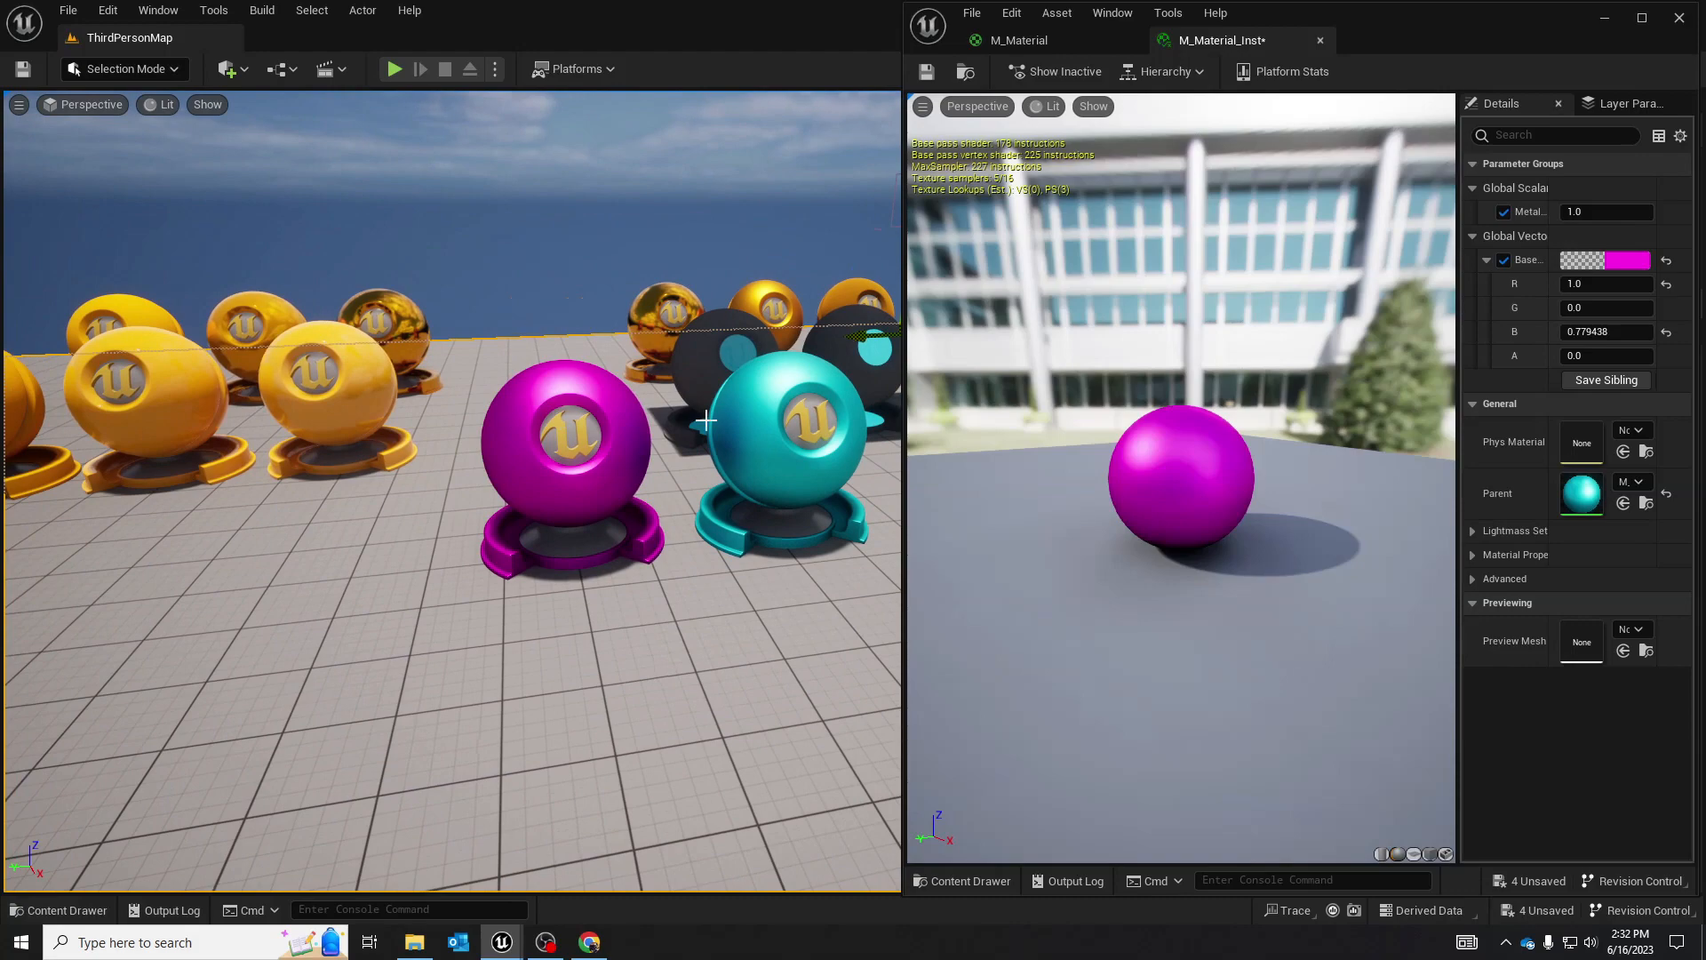
pyautogui.moveTo(786, 418); pyautogui.dragTo(707, 406, button='right')
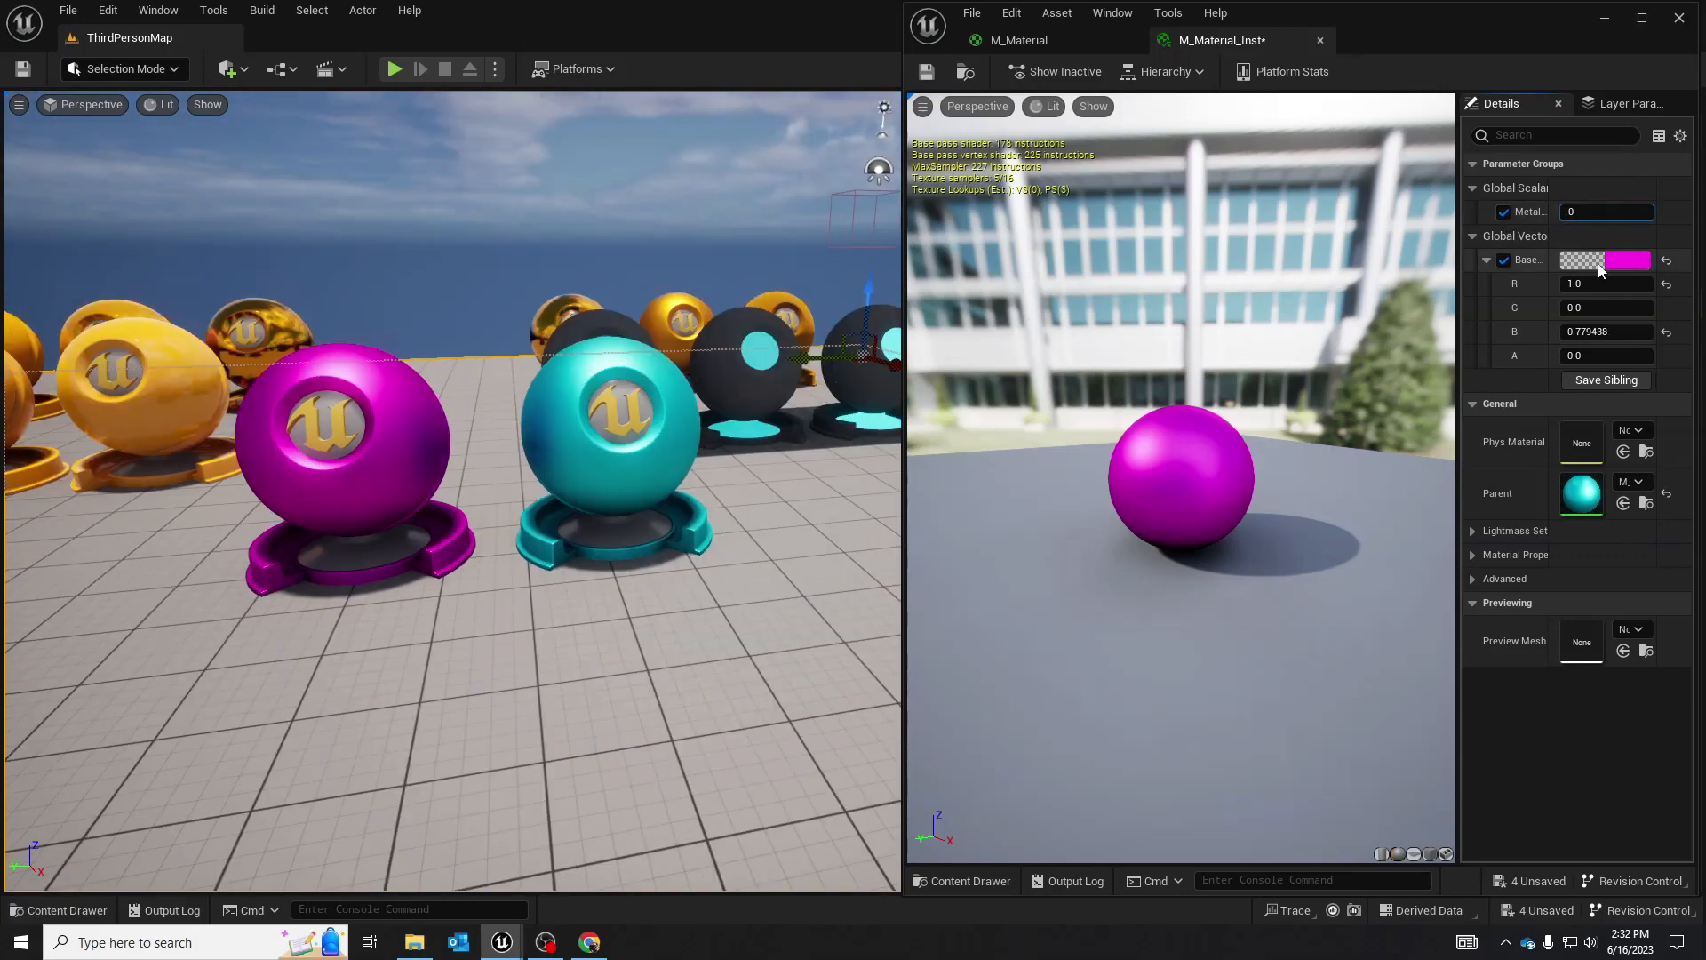
pyautogui.write('0')
pyautogui.press('Return')
pyautogui.moveTo(622, 425); pyautogui.dragTo(462, 427, button='right')
pyautogui.moveTo(738, 458)
pyautogui.mouseDown(button='right')
pyautogui.moveTo(622, 453)
pyautogui.moveTo(737, 458)
pyautogui.mouseUp(button='right')
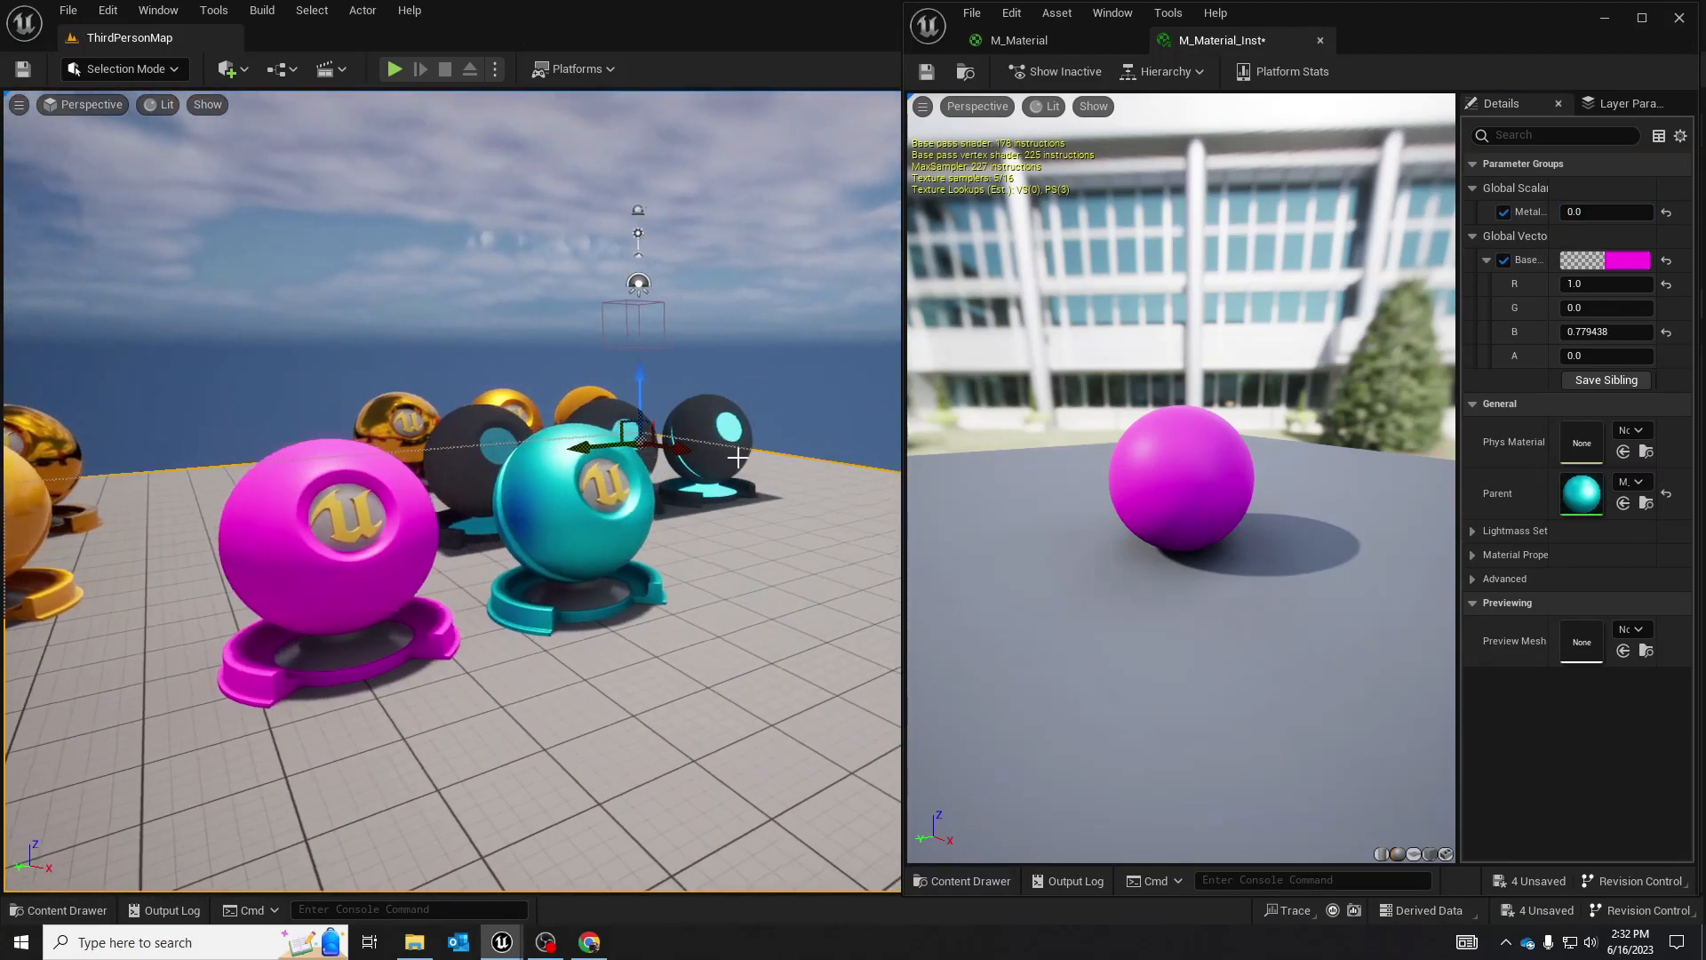
# In M_Material, set the Roughness parameter's default to 0, connect it to the material's Roughness input, and apply the change
pyautogui.click(1031, 41)
pyautogui.moveTo(1248, 330); pyautogui.dragTo(1088, 313, button='right')
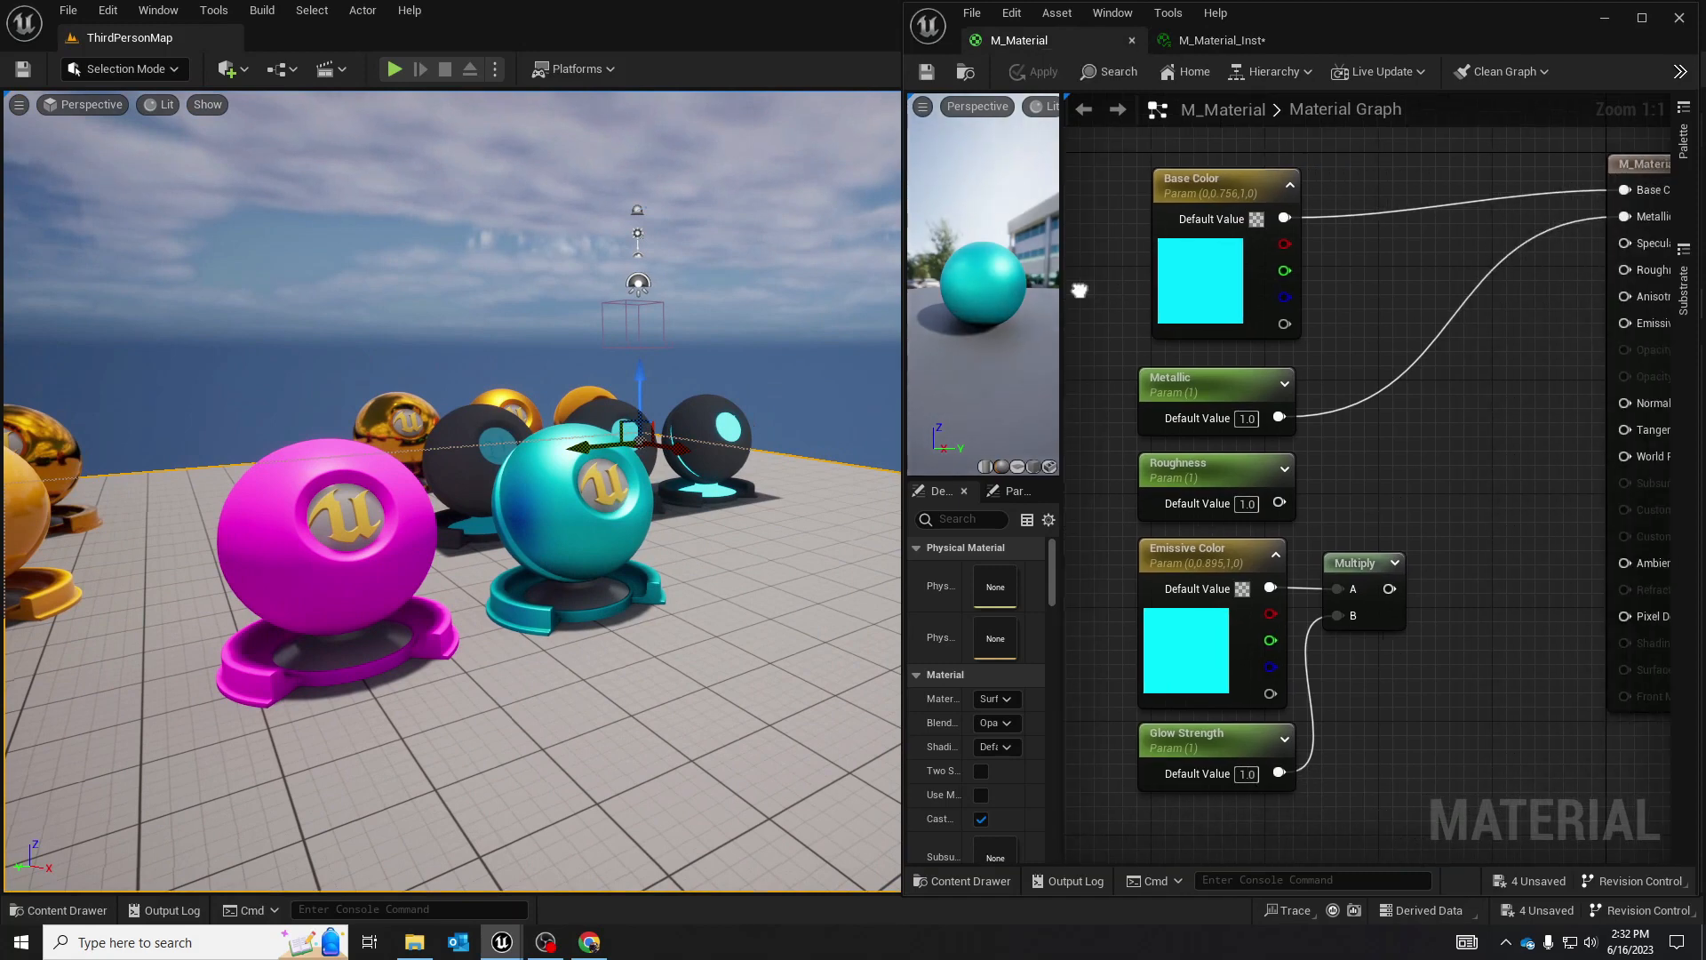
pyautogui.moveTo(1295, 362); pyautogui.dragTo(1191, 355, button='right')
pyautogui.moveTo(1198, 511); pyautogui.dragTo(1286, 484)
pyautogui.click(1330, 409)
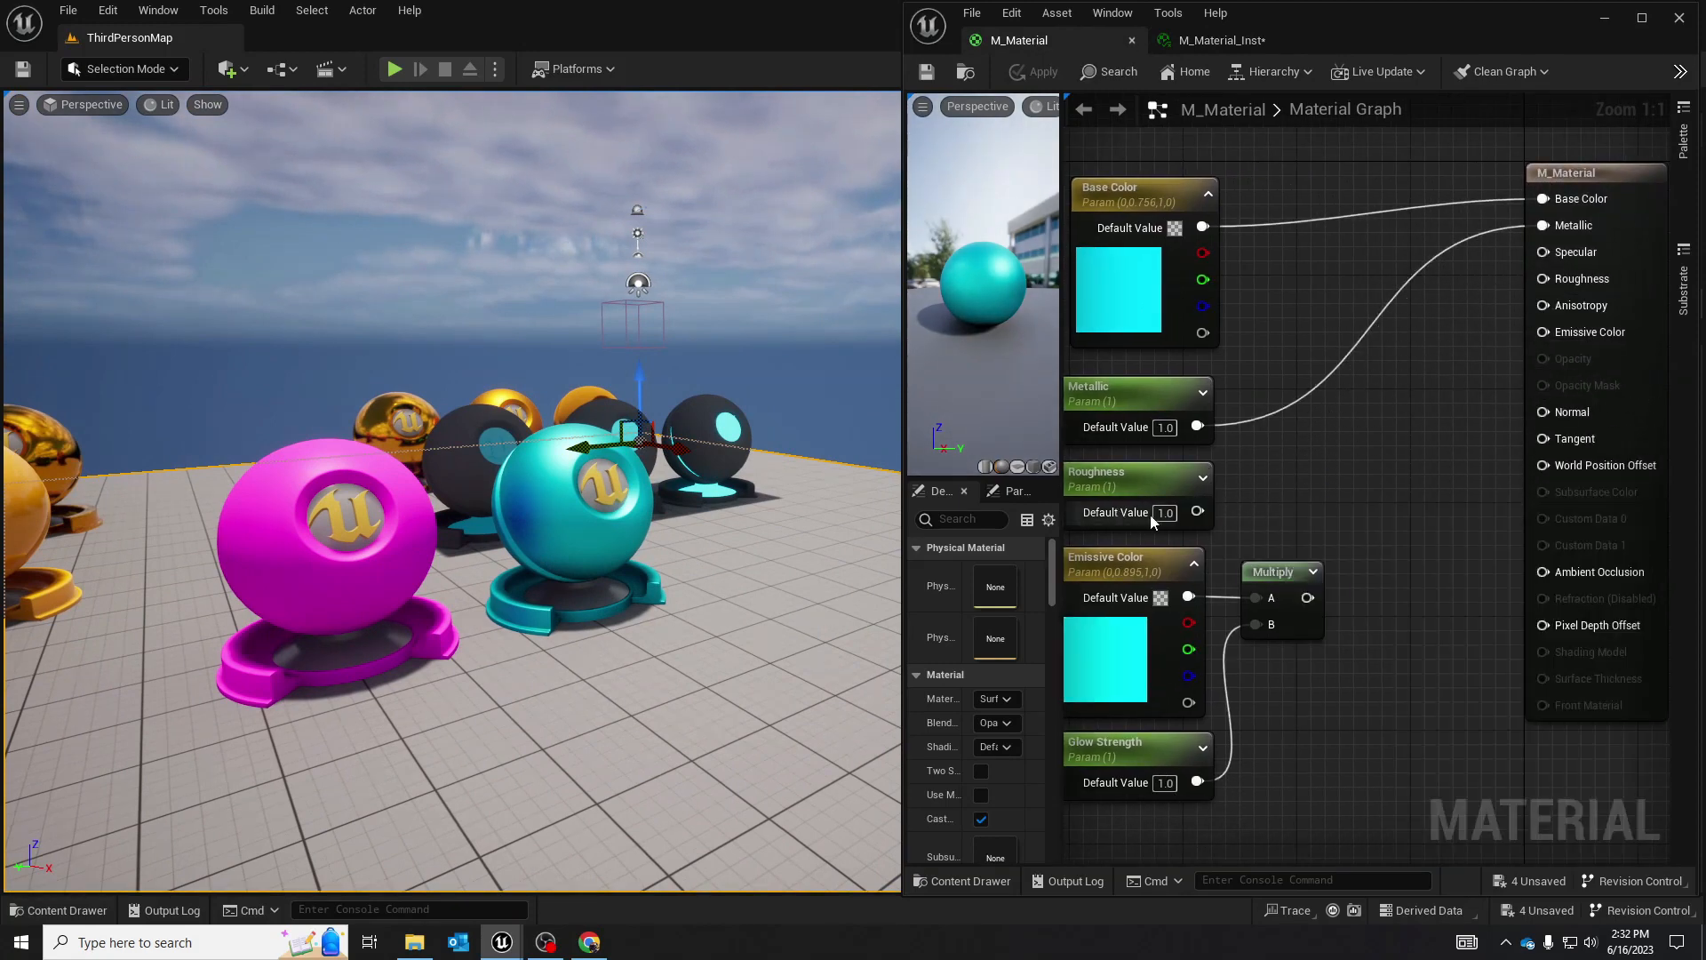
pyautogui.write('0')
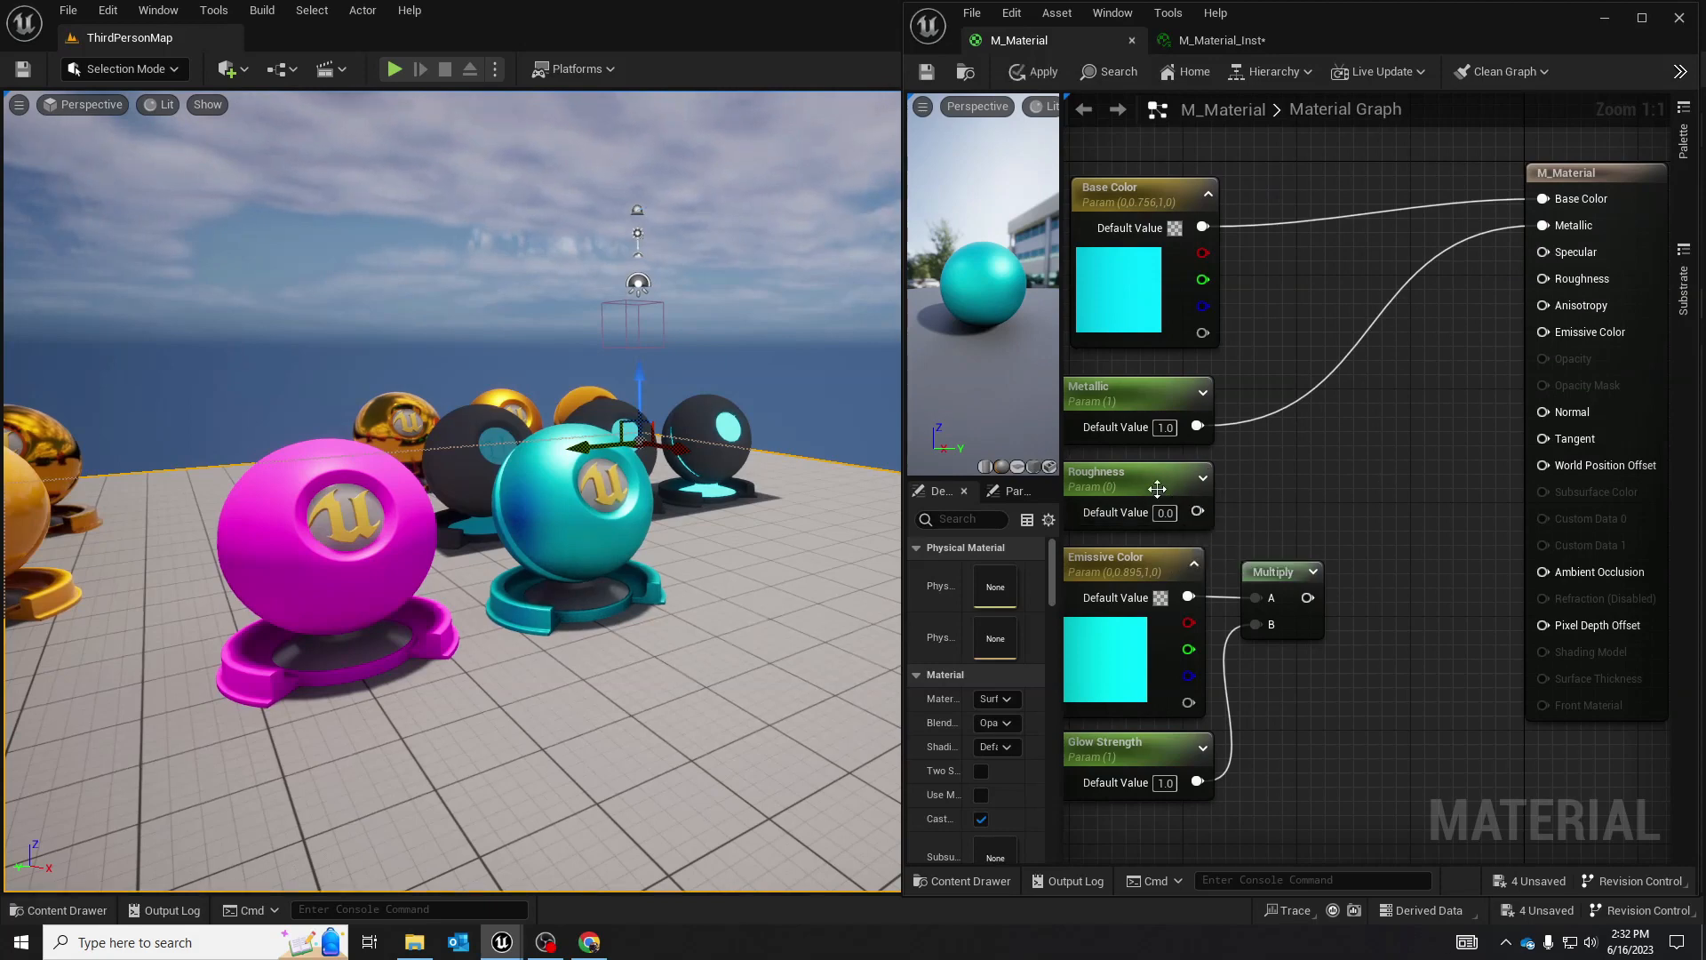
pyautogui.press('Return')
pyautogui.moveTo(1197, 512); pyautogui.dragTo(1570, 285)
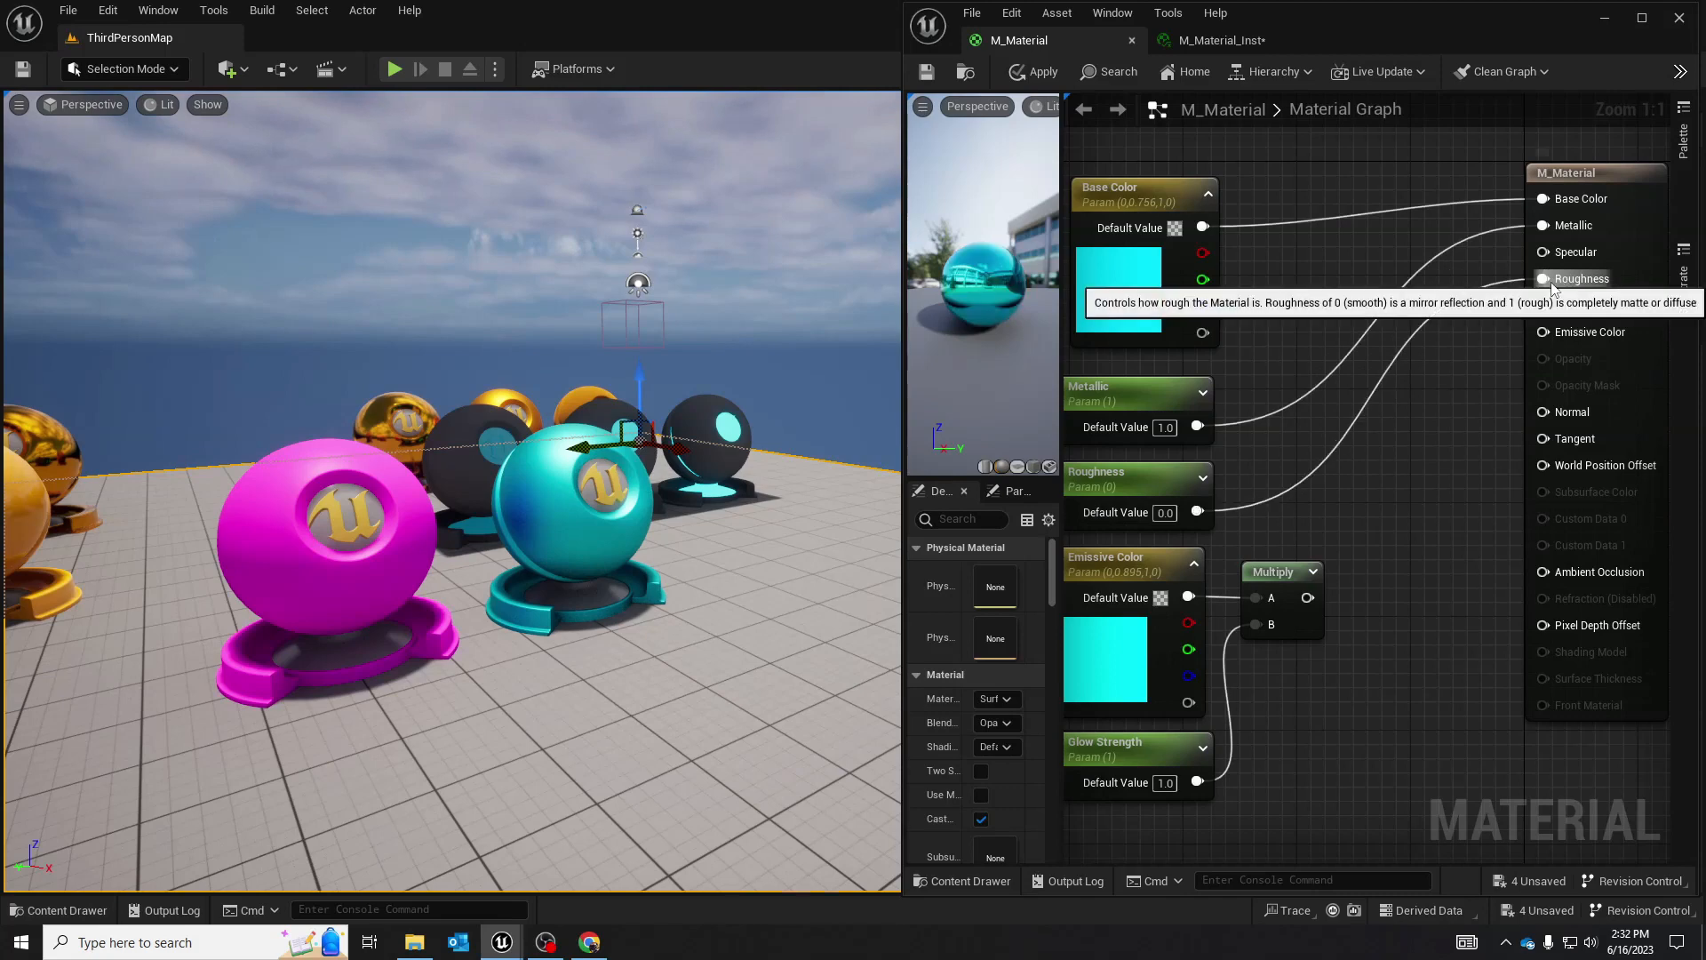
pyautogui.click(1034, 71)
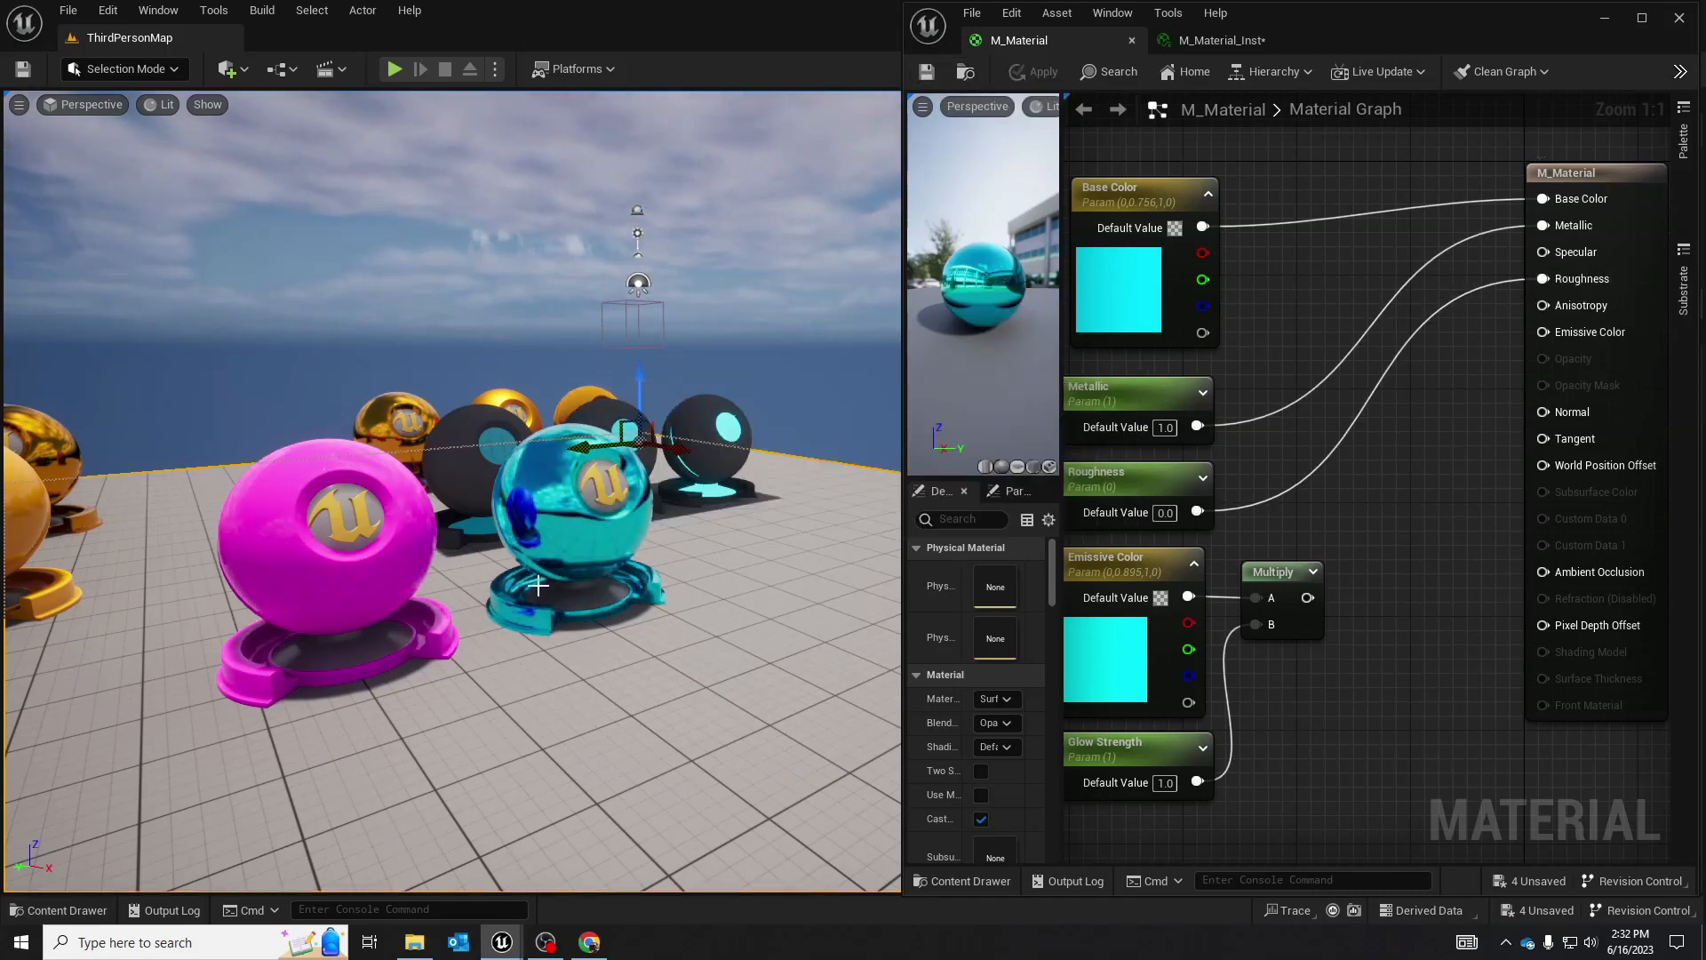
# Examine the surface reflections on the magenta and cyan material balls up close in the level
pyautogui.moveTo(539, 582)
pyautogui.mouseDown(button='right')
pyautogui.moveTo(477, 560)
pyautogui.moveTo(622, 578)
pyautogui.moveTo(562, 567)
pyautogui.mouseUp(button='right')
pyautogui.press('a')
pyautogui.press('w')
pyautogui.press('a')
pyautogui.press('d')
pyautogui.press('s')
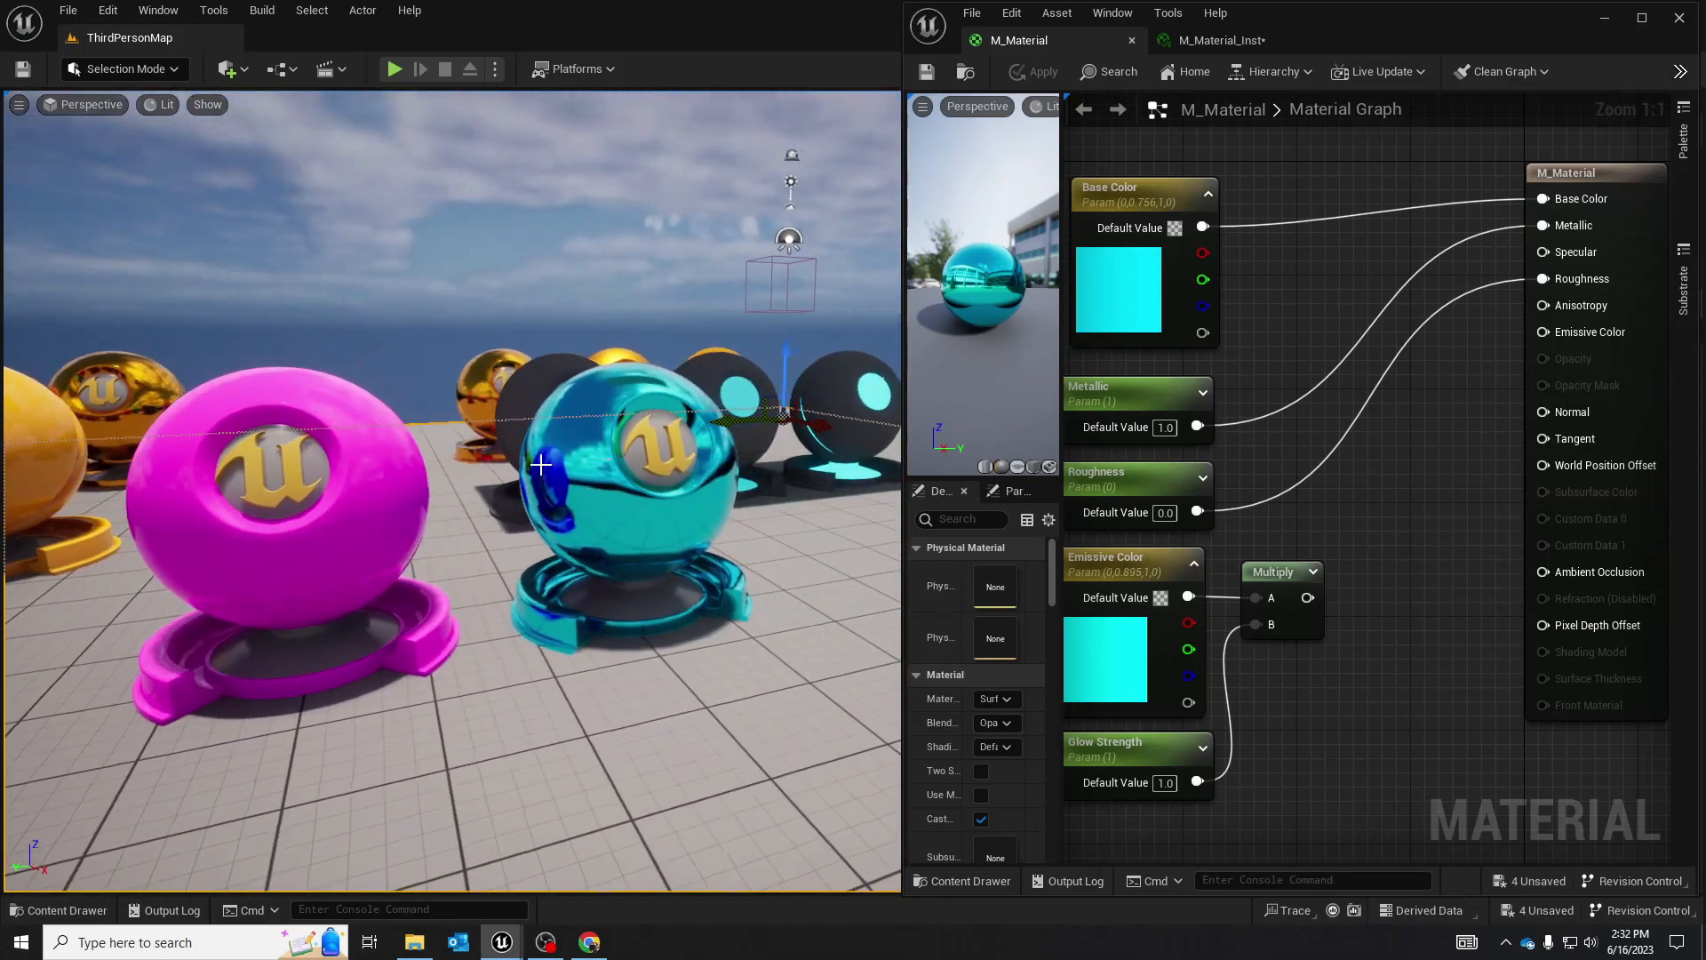
pyautogui.press('a')
pyautogui.moveTo(576, 467); pyautogui.dragTo(573, 506, button='right')
pyautogui.press('w')
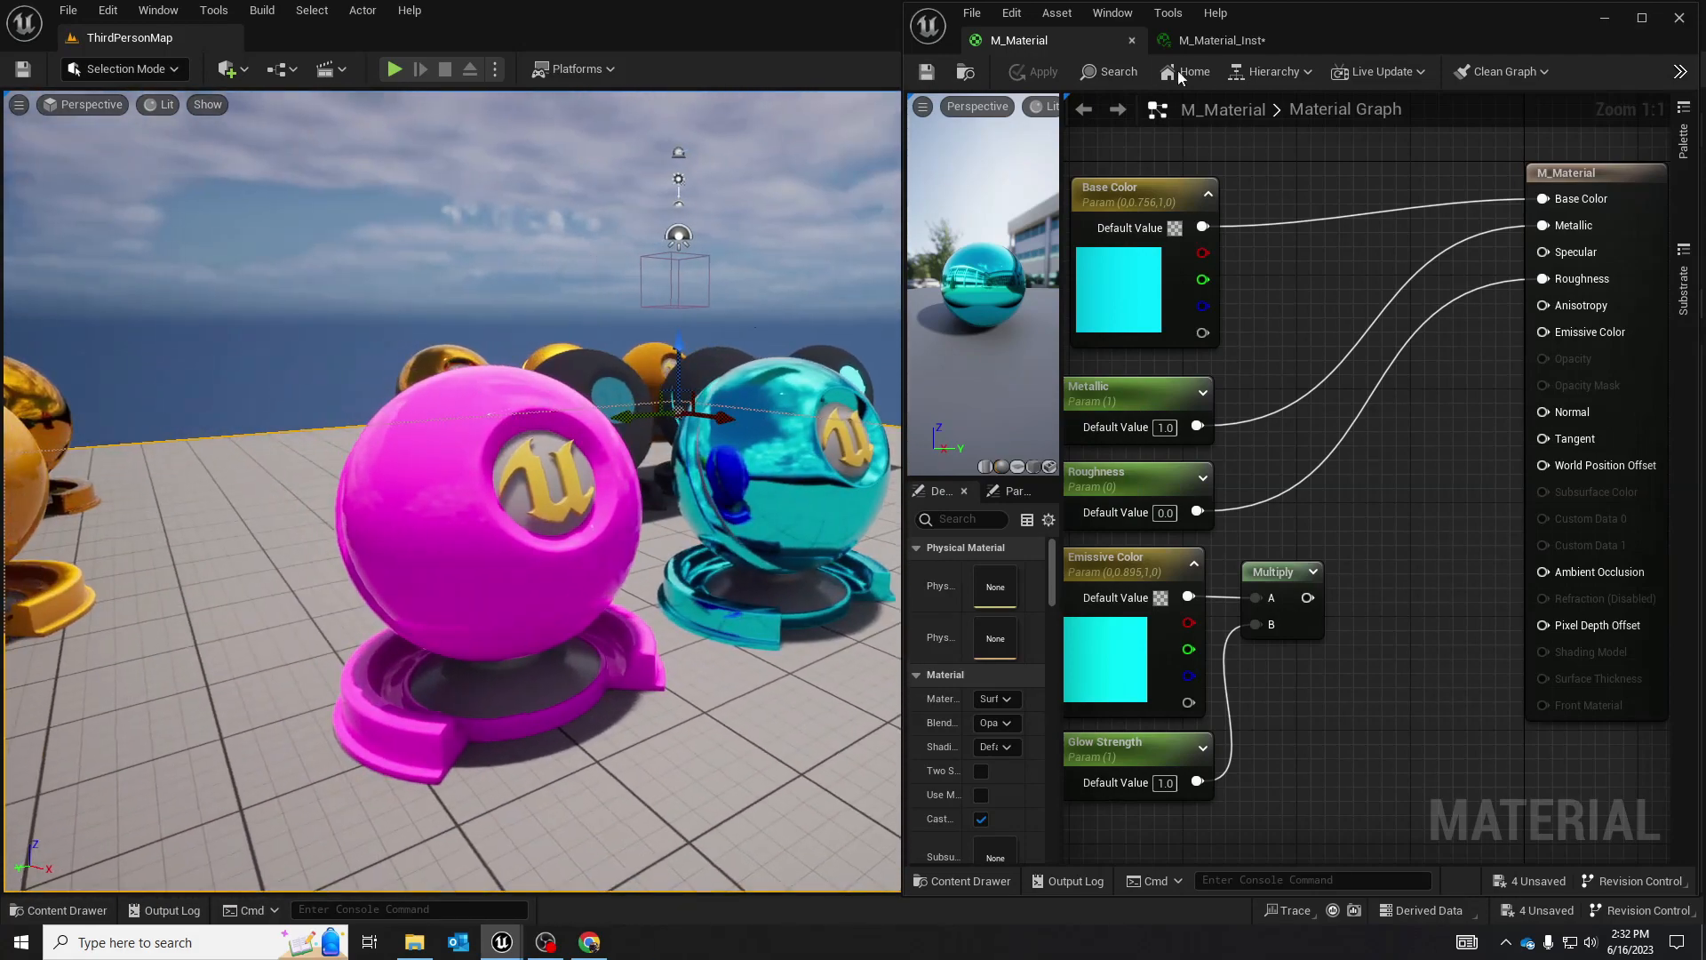
# Set the Metallic value of M_Material_Inst to 1
pyautogui.click(1209, 41)
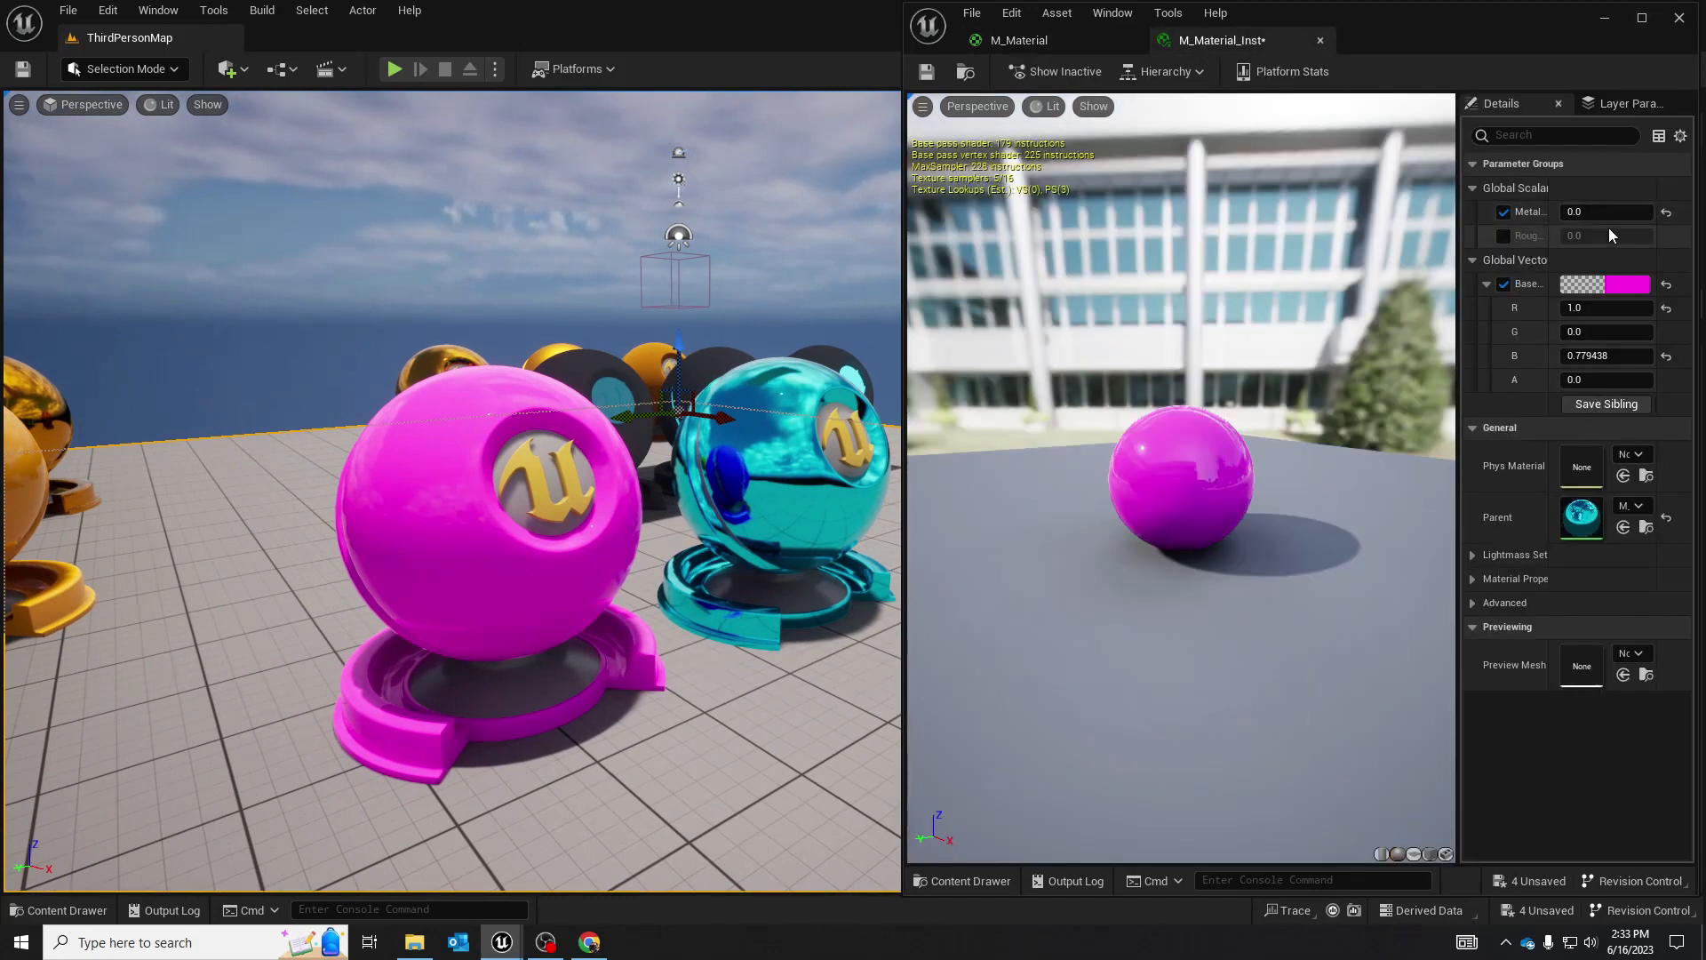
pyautogui.click(1607, 213)
pyautogui.write('1')
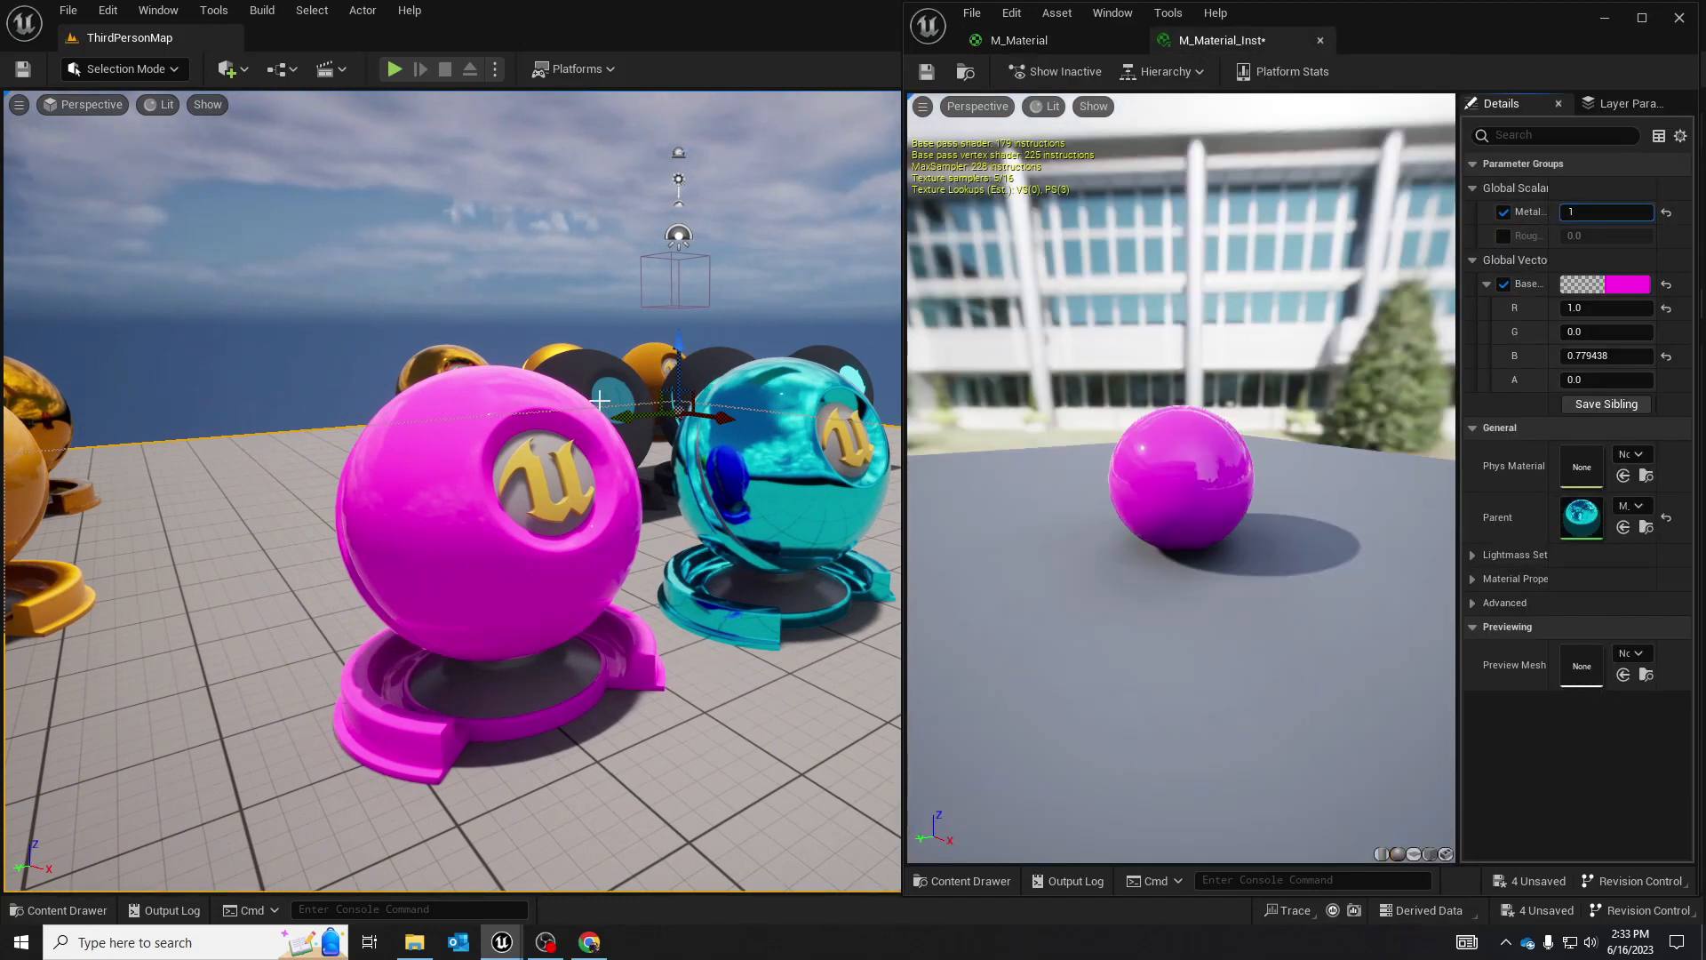
pyautogui.press('Return')
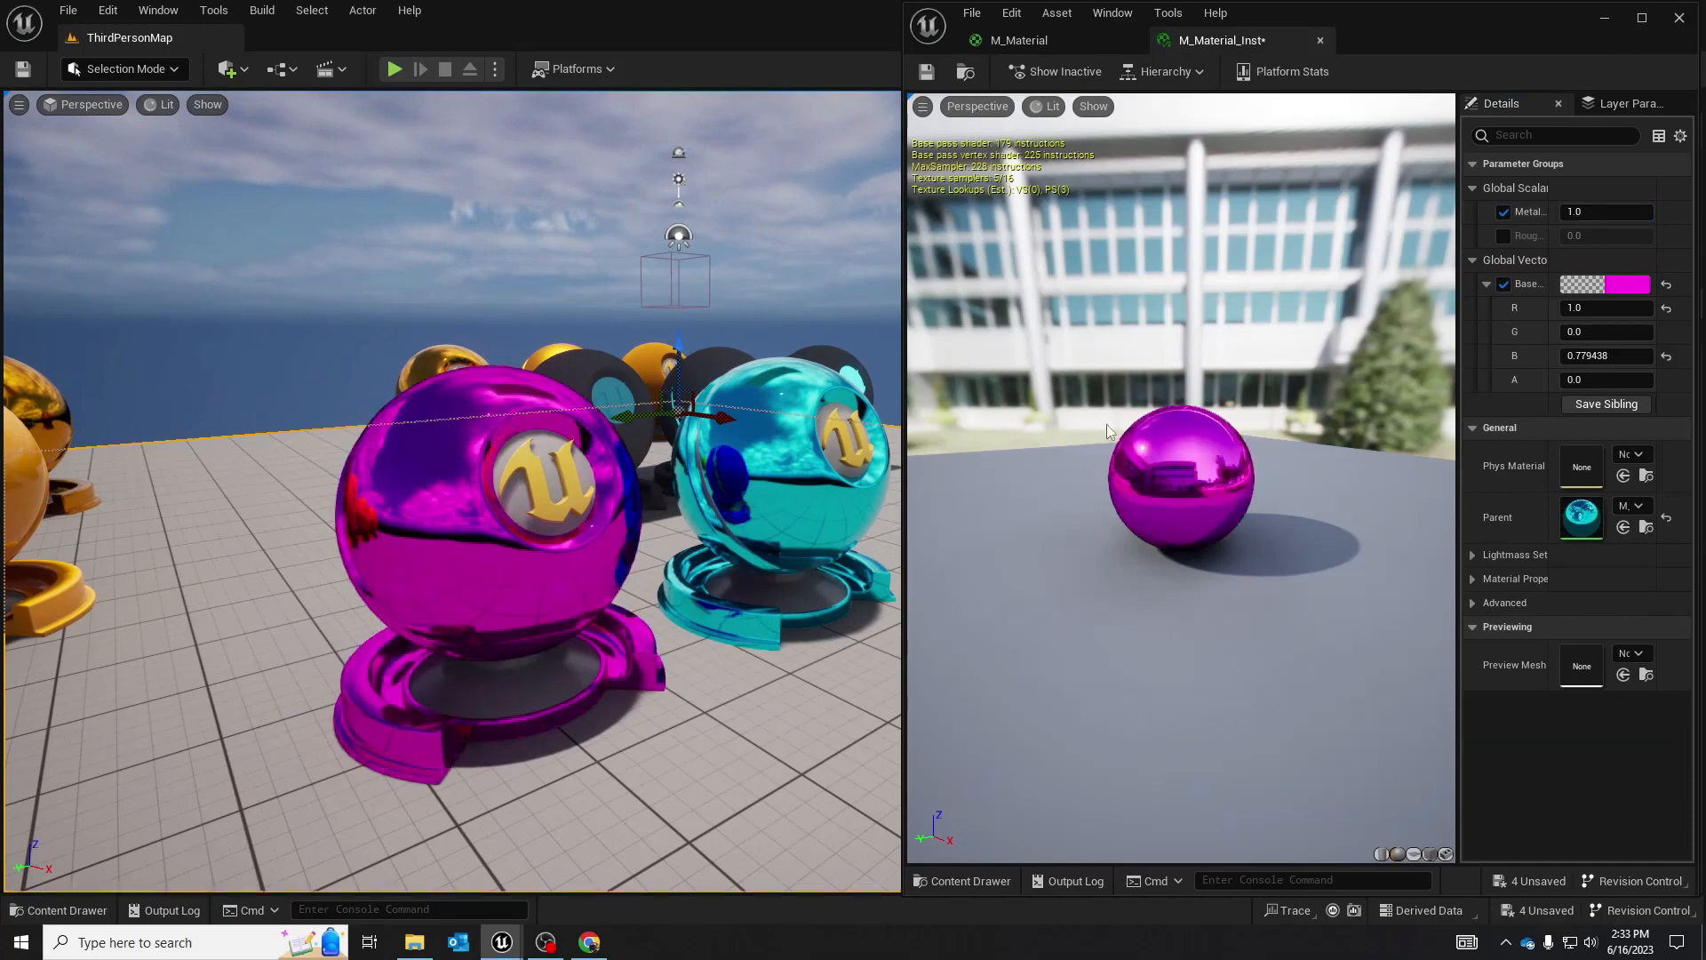
# Compare the magenta and cyan material balls in the level, selecting each one in turn
pyautogui.moveTo(706, 495); pyautogui.dragTo(533, 479, button='right')
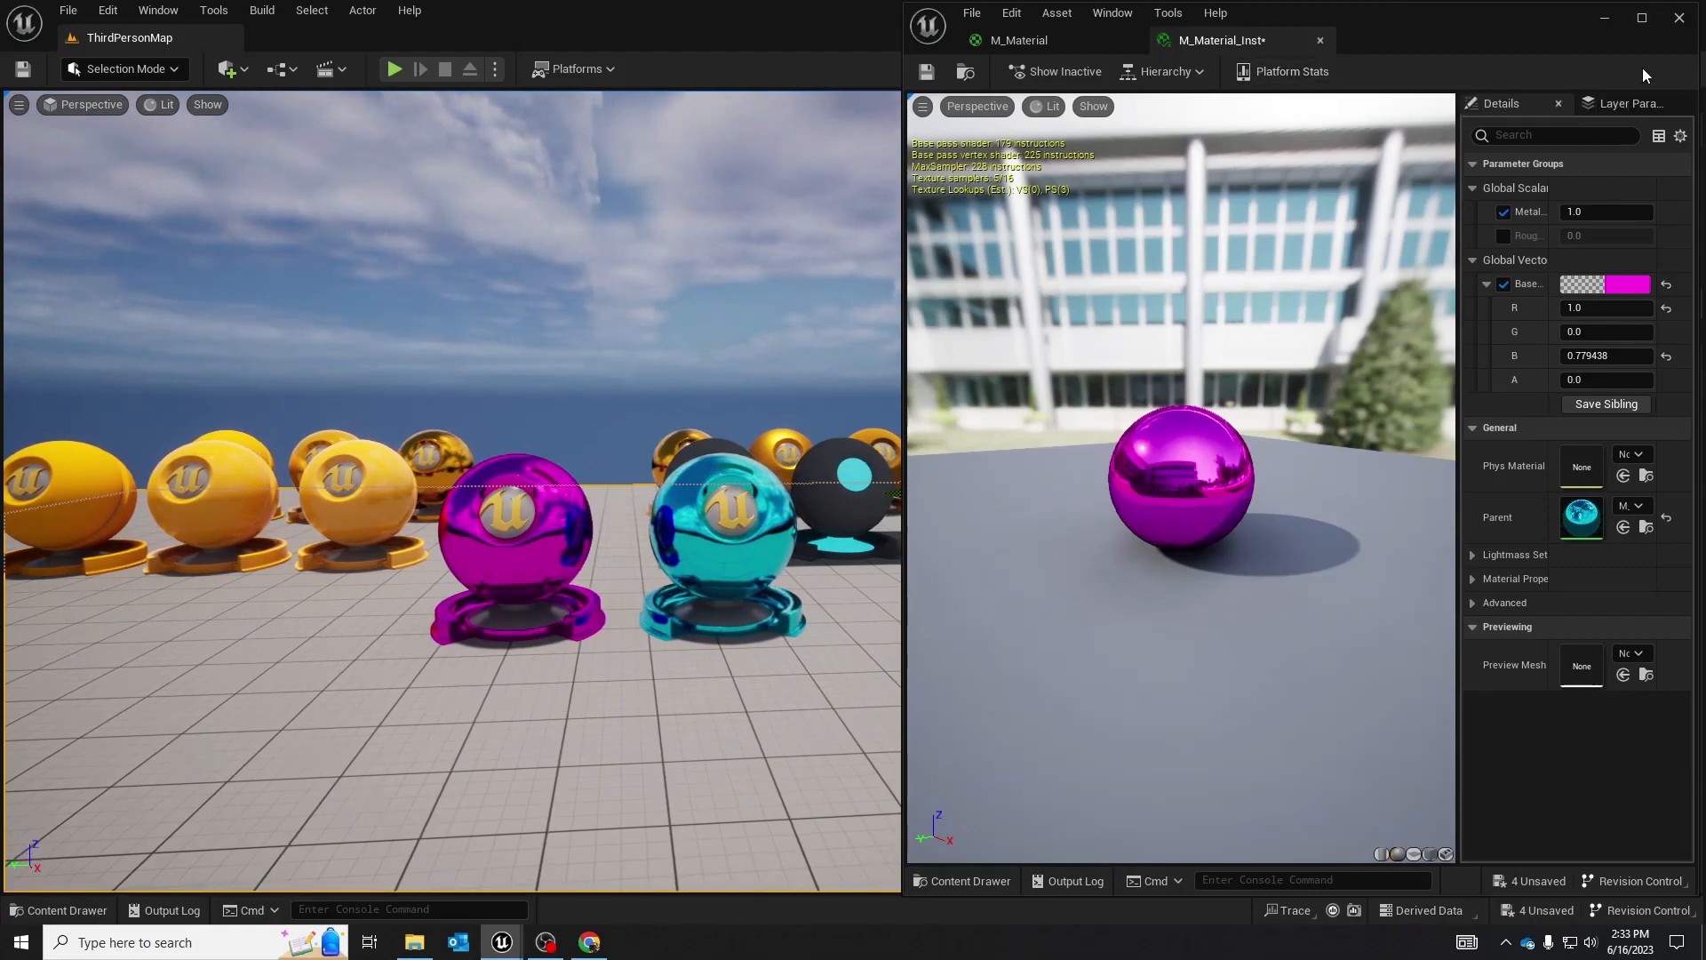
pyautogui.click(1605, 18)
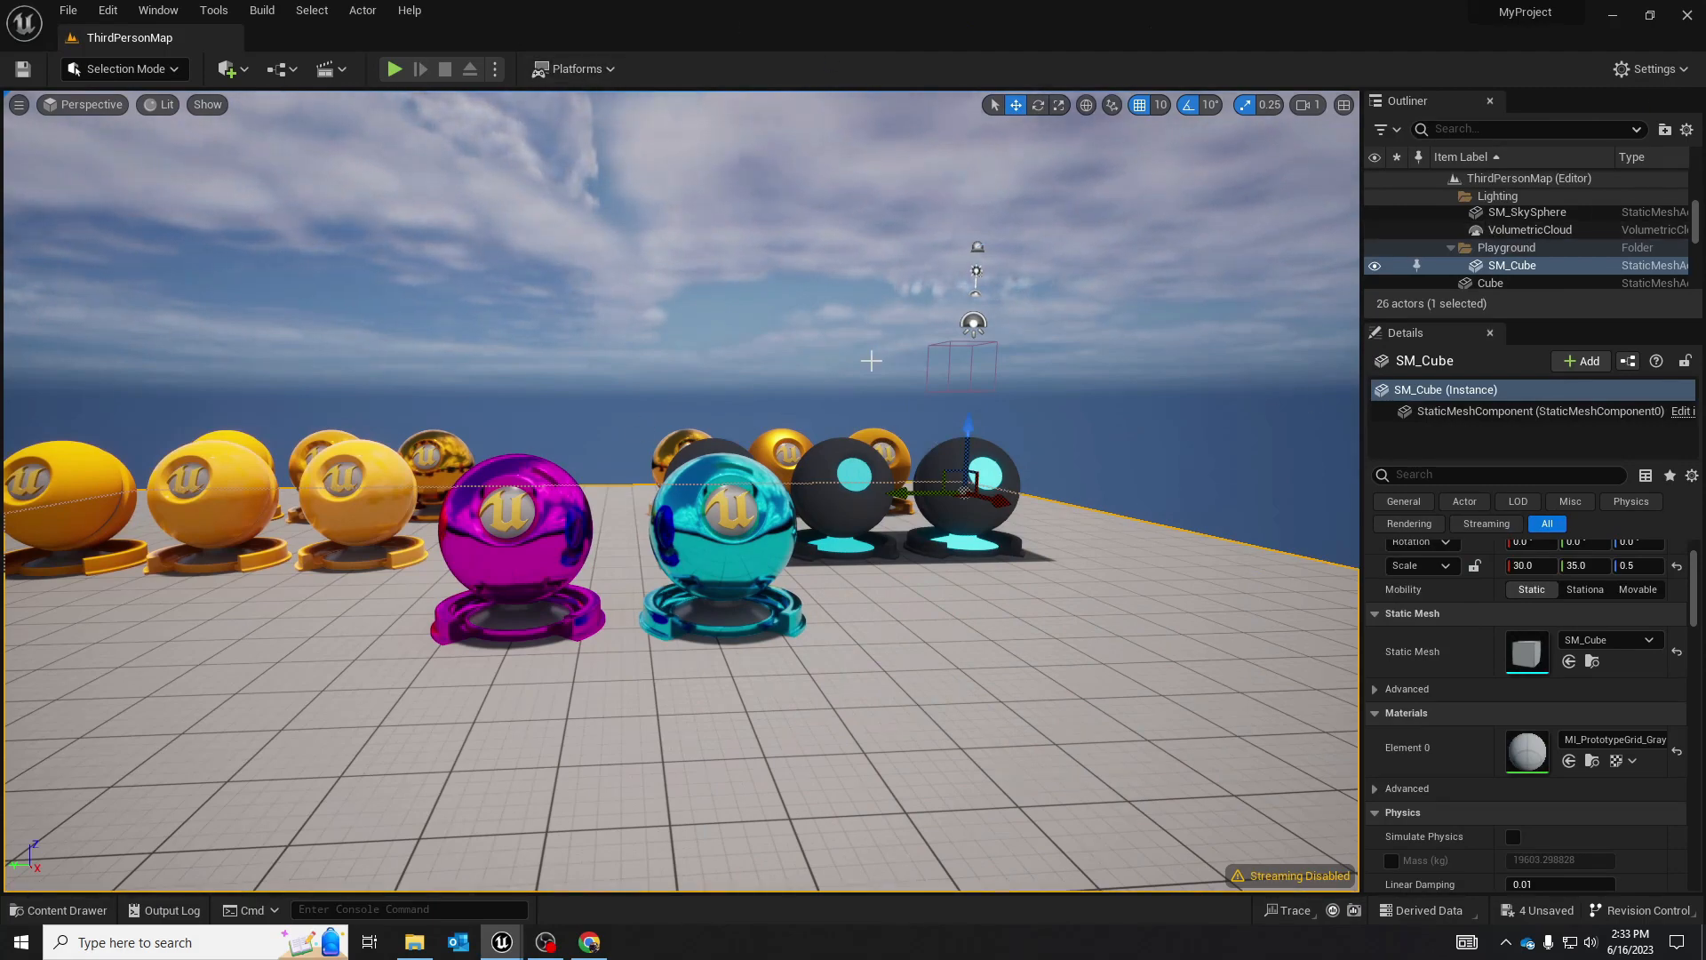
pyautogui.moveTo(871, 360); pyautogui.dragTo(852, 314)
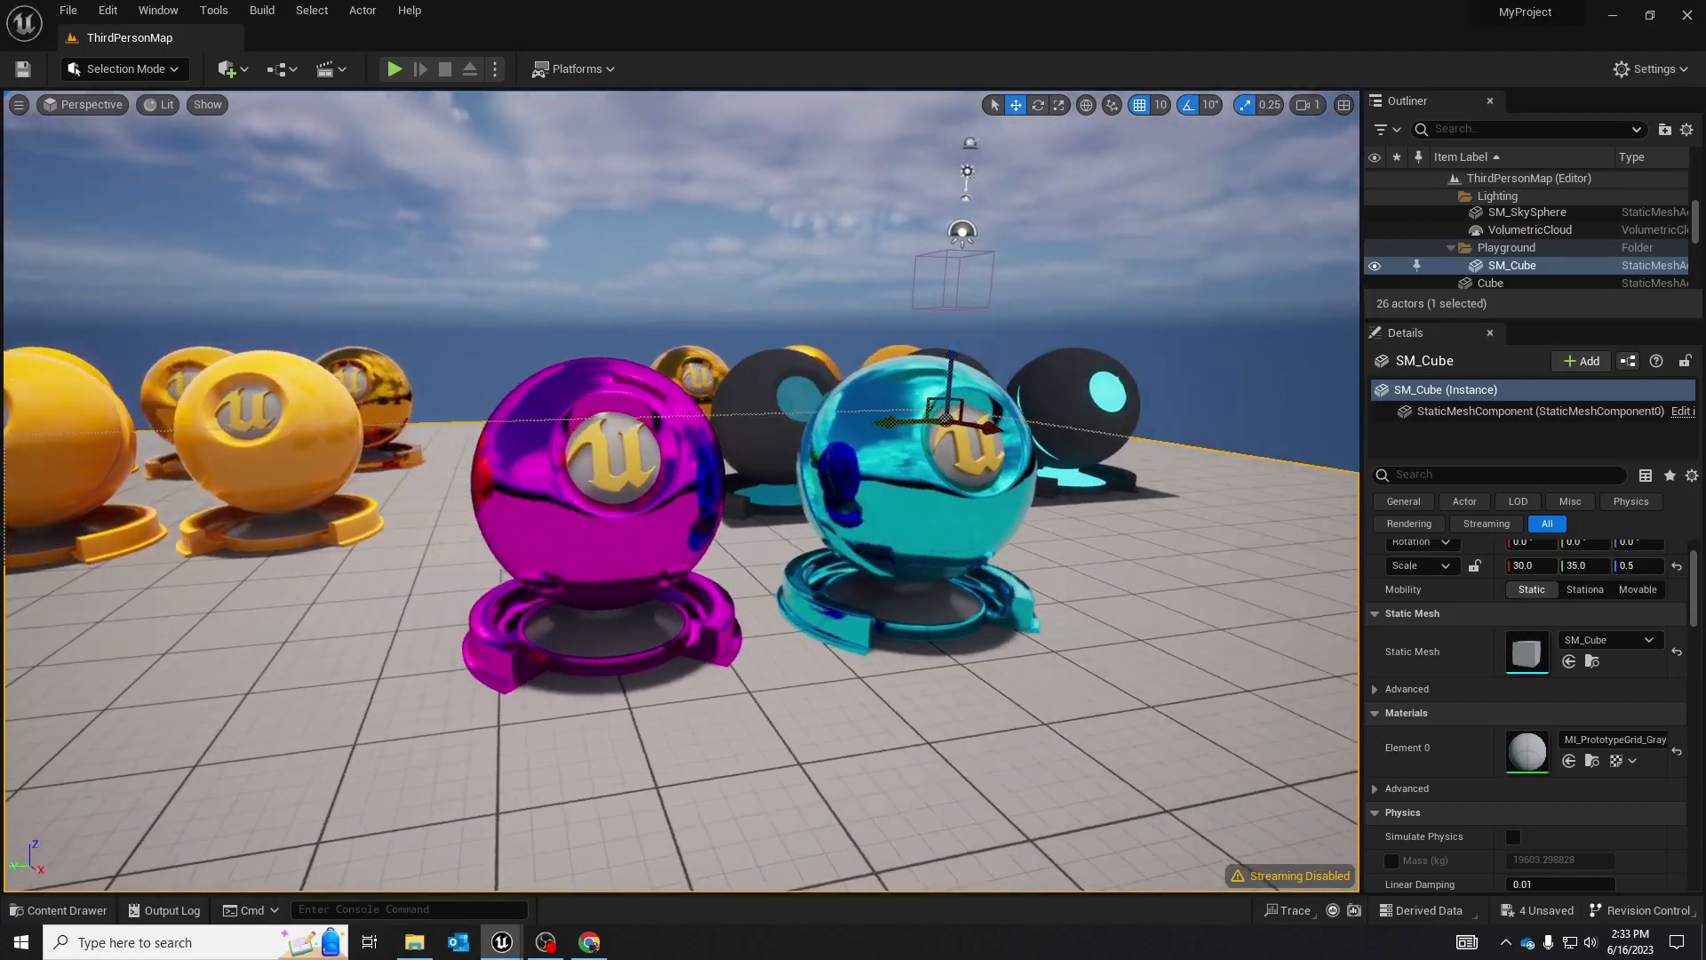
pyautogui.moveTo(679, 503)
pyautogui.mouseDown()
pyautogui.moveTo(684, 520)
pyautogui.moveTo(679, 504)
pyautogui.mouseUp()
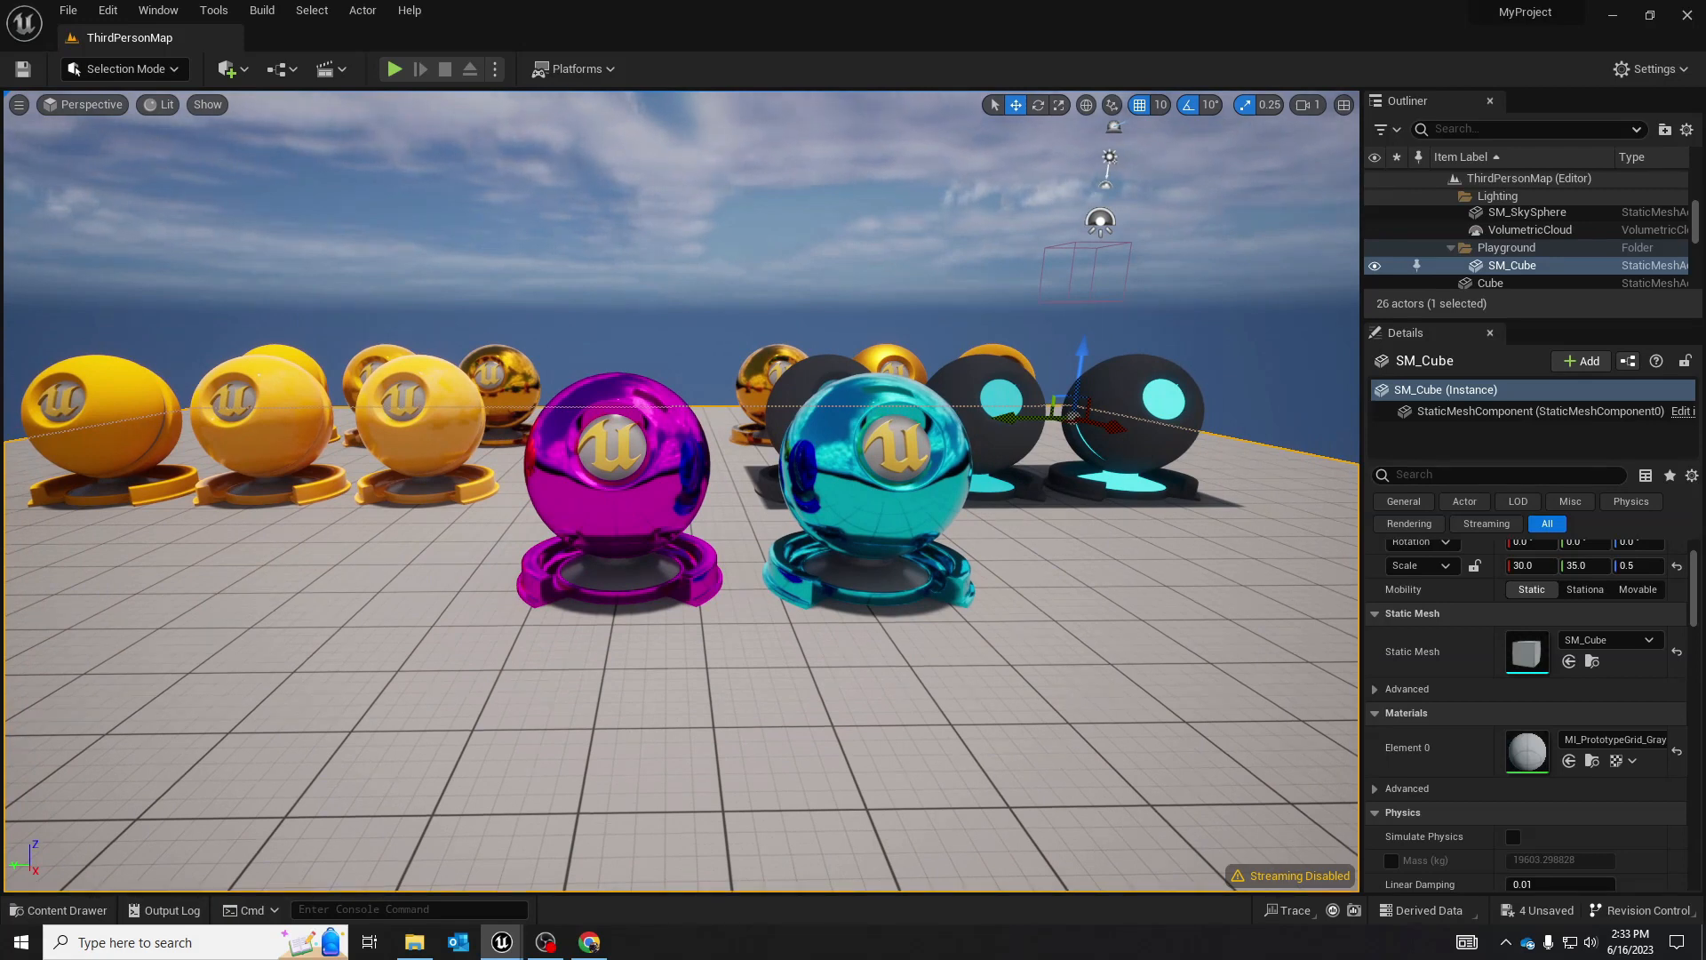
pyautogui.click(685, 444)
pyautogui.click(830, 434)
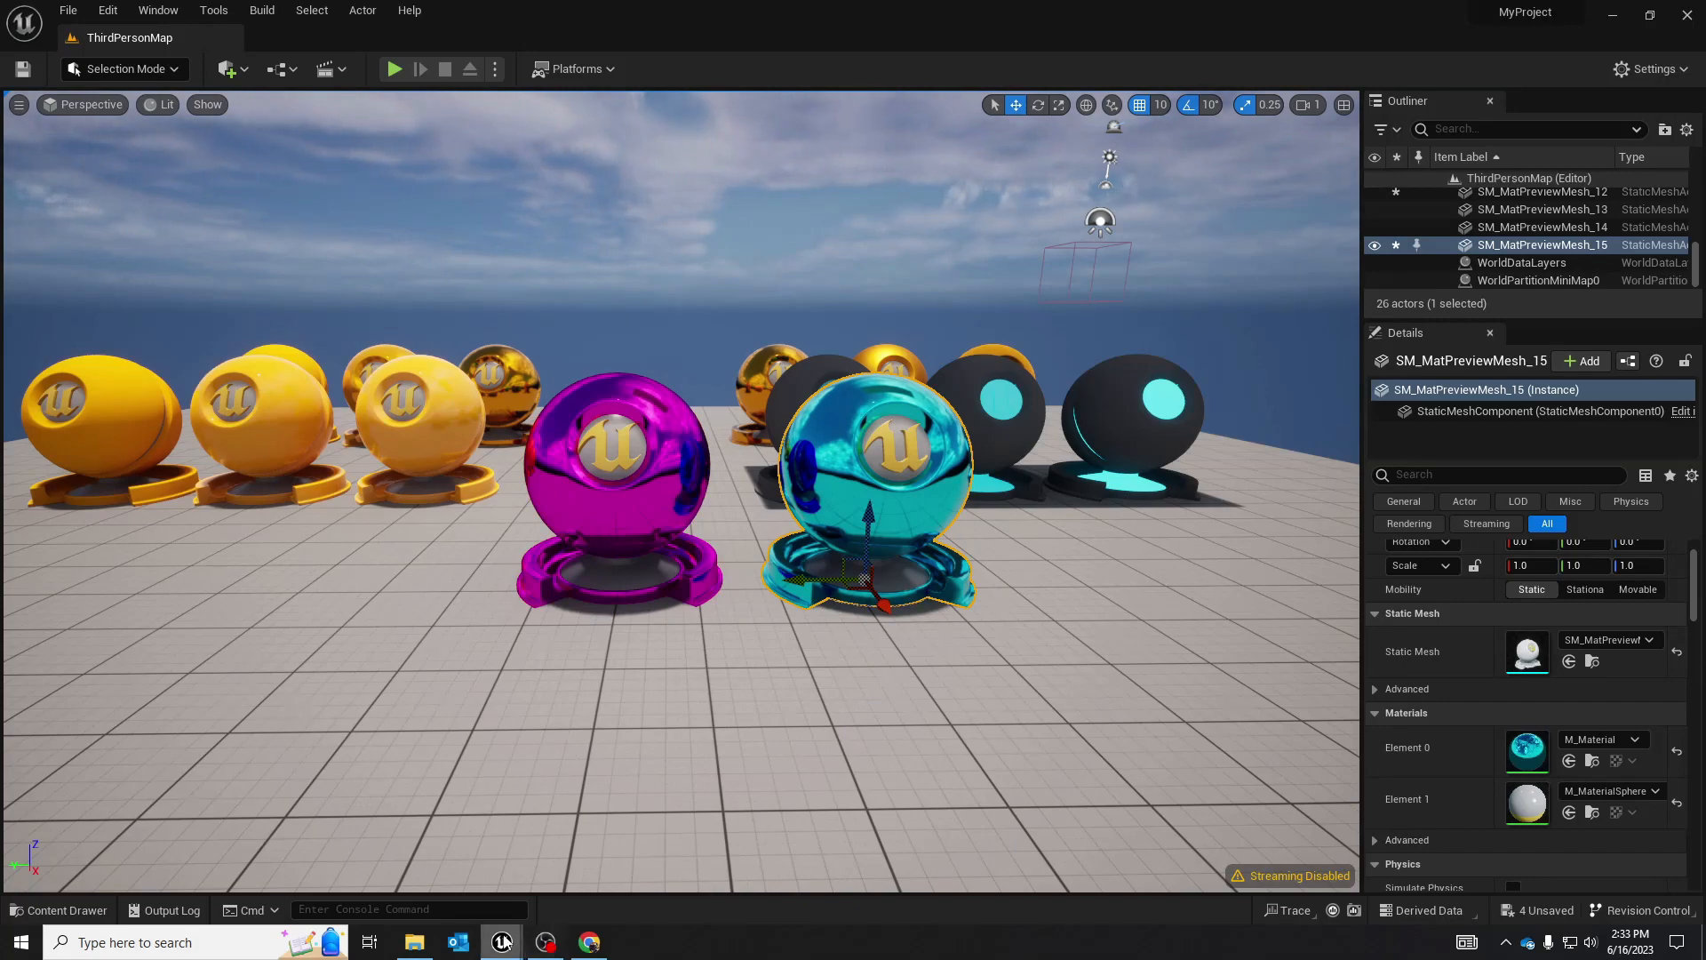
# Compare the parameter nodes in M_Material's graph with the parameters exposed in M_Material_Inst
pyautogui.moveTo(501, 941)
pyautogui.click(580, 858)
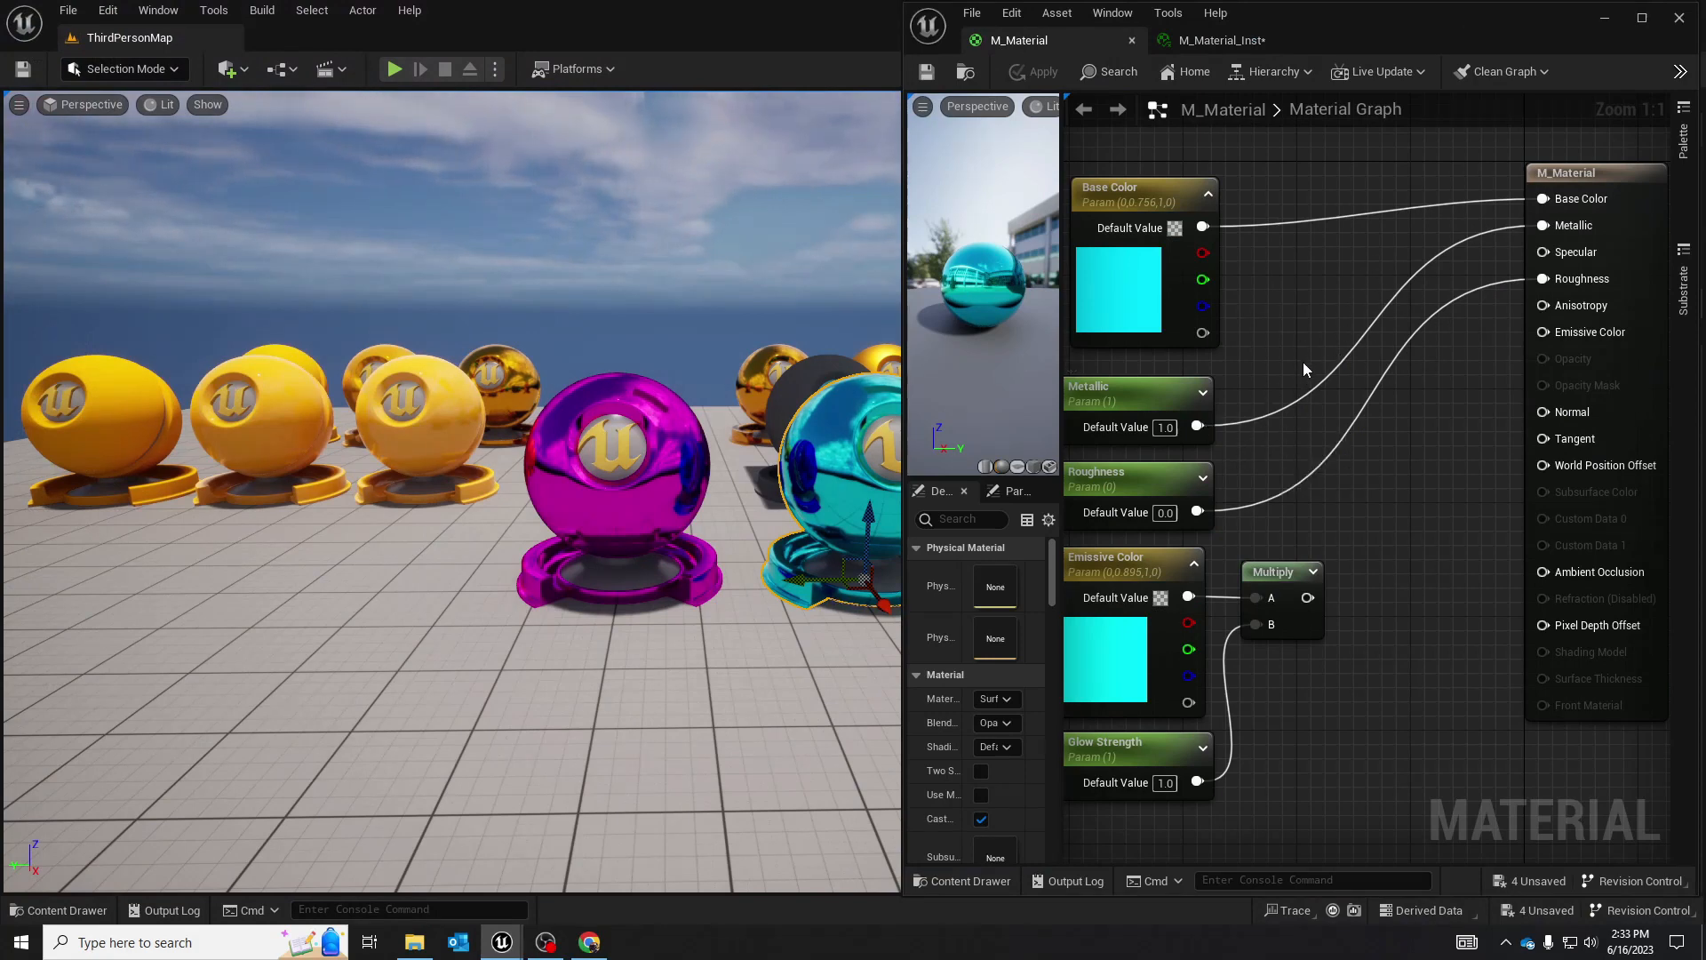
pyautogui.click(1191, 42)
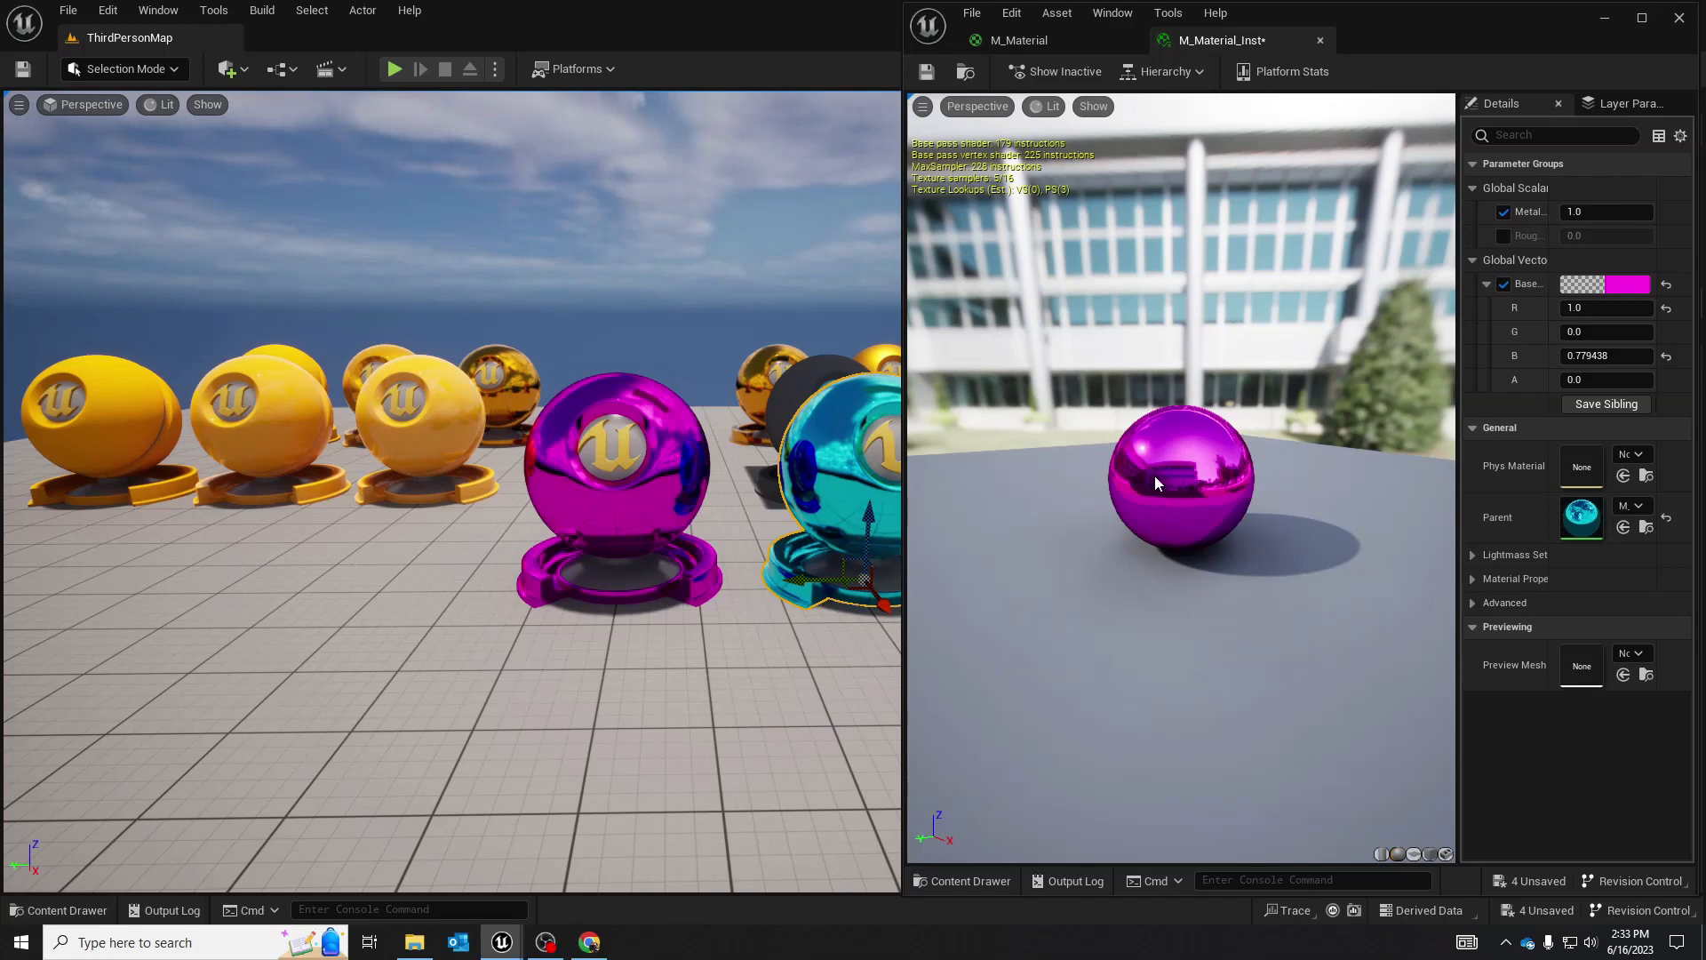
pyautogui.click(1106, 36)
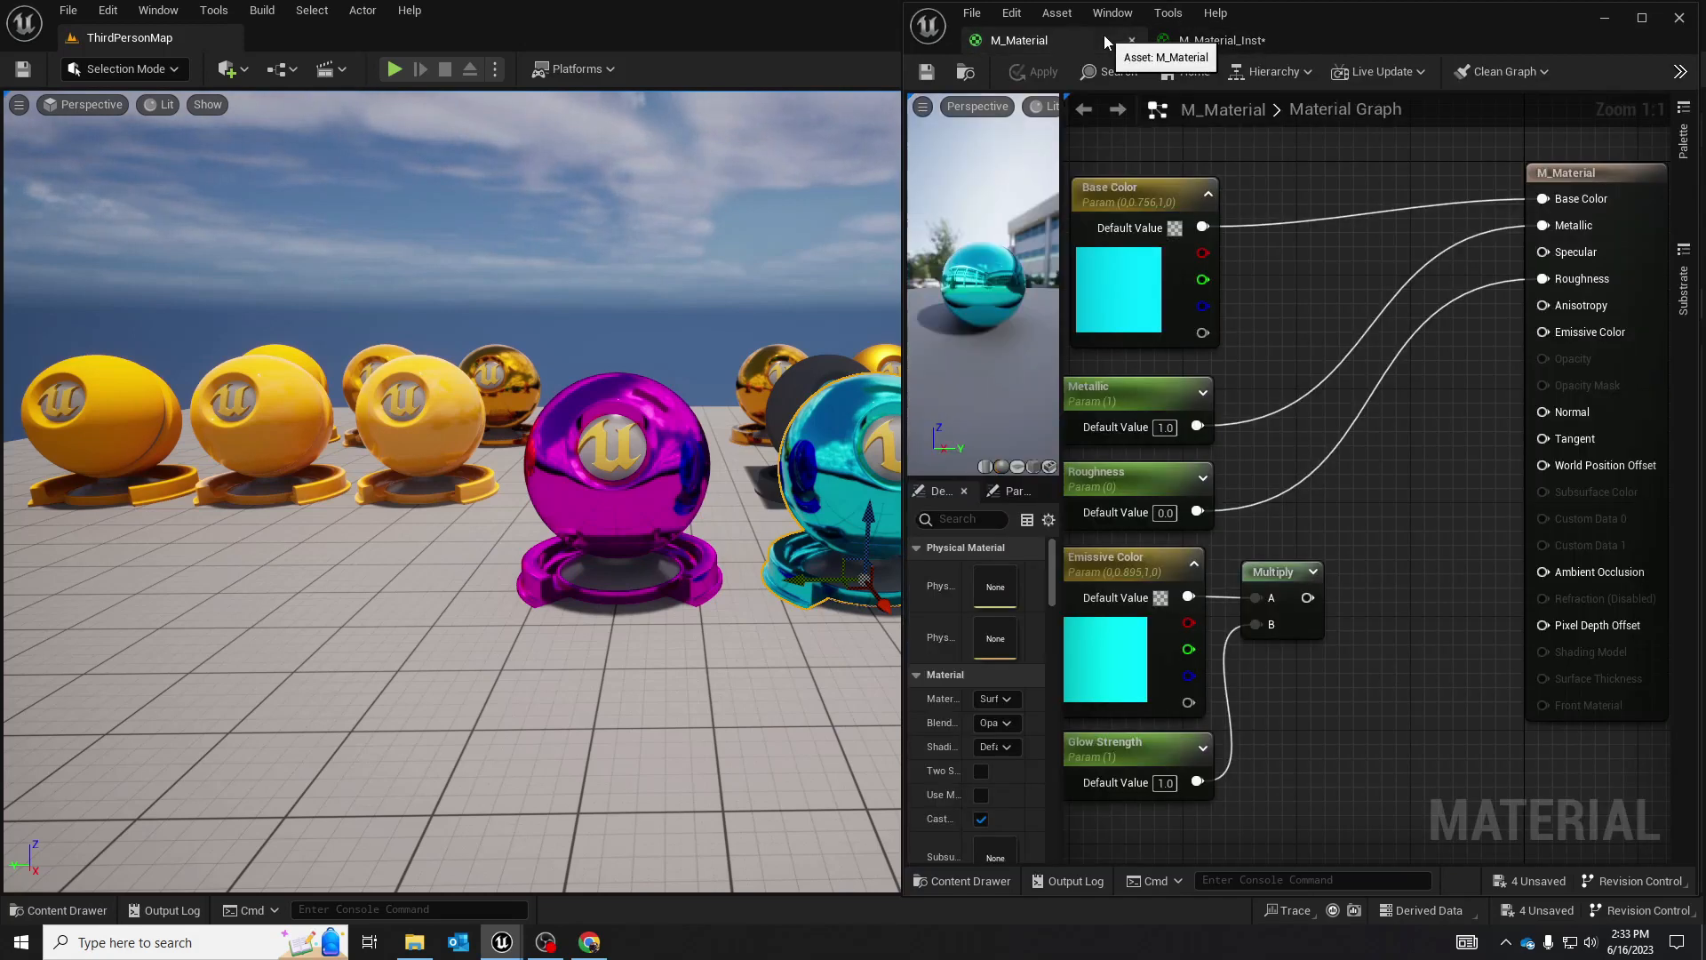
pyautogui.moveTo(1356, 280); pyautogui.dragTo(1462, 303, button='right')
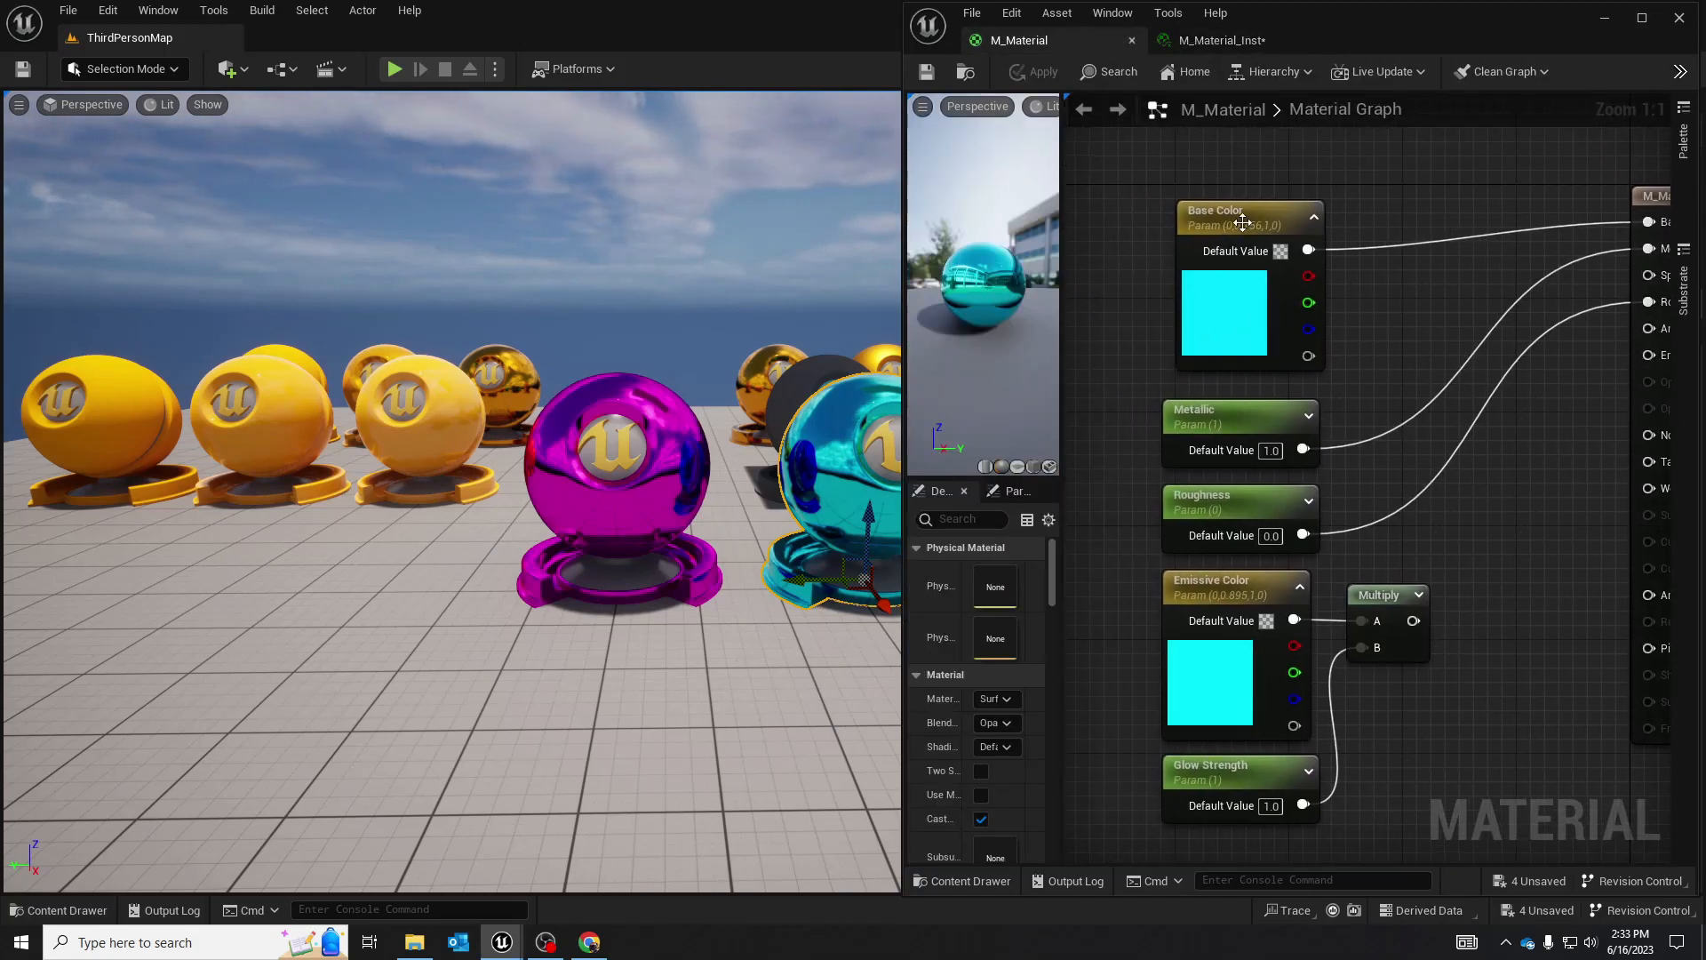
pyautogui.click(1213, 41)
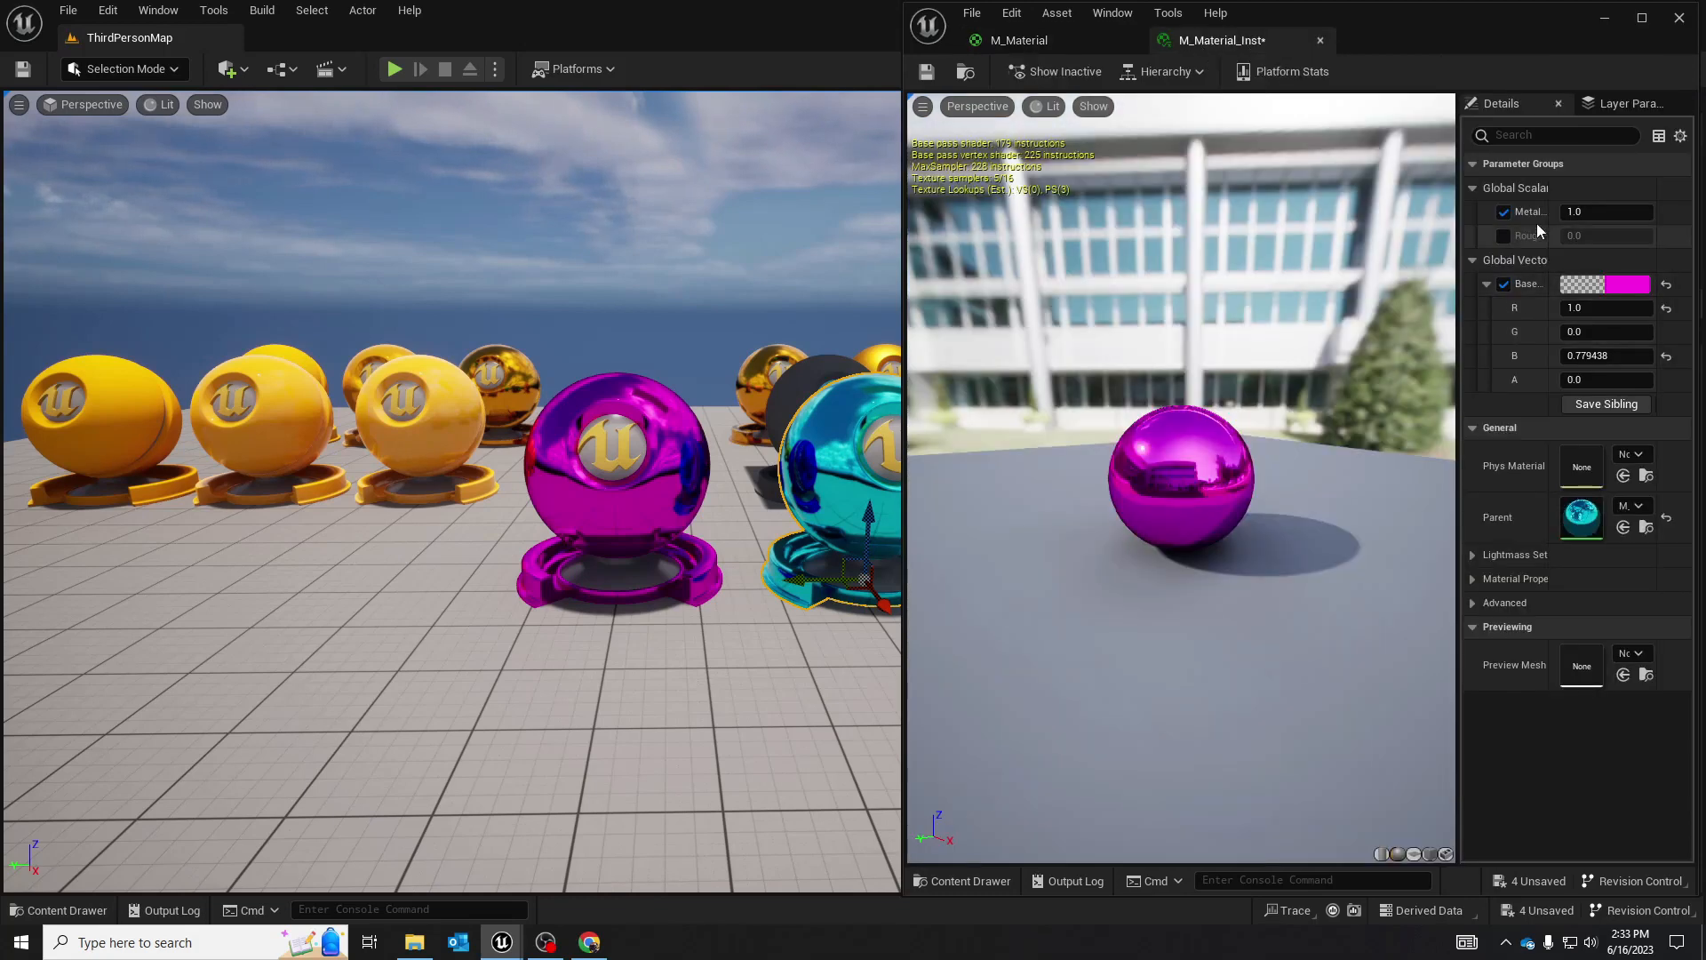
# Disconnect the Roughness parameter from M_Material's Roughness input, save, and check which parameters M_Material_Inst exposes
pyautogui.click(1049, 39)
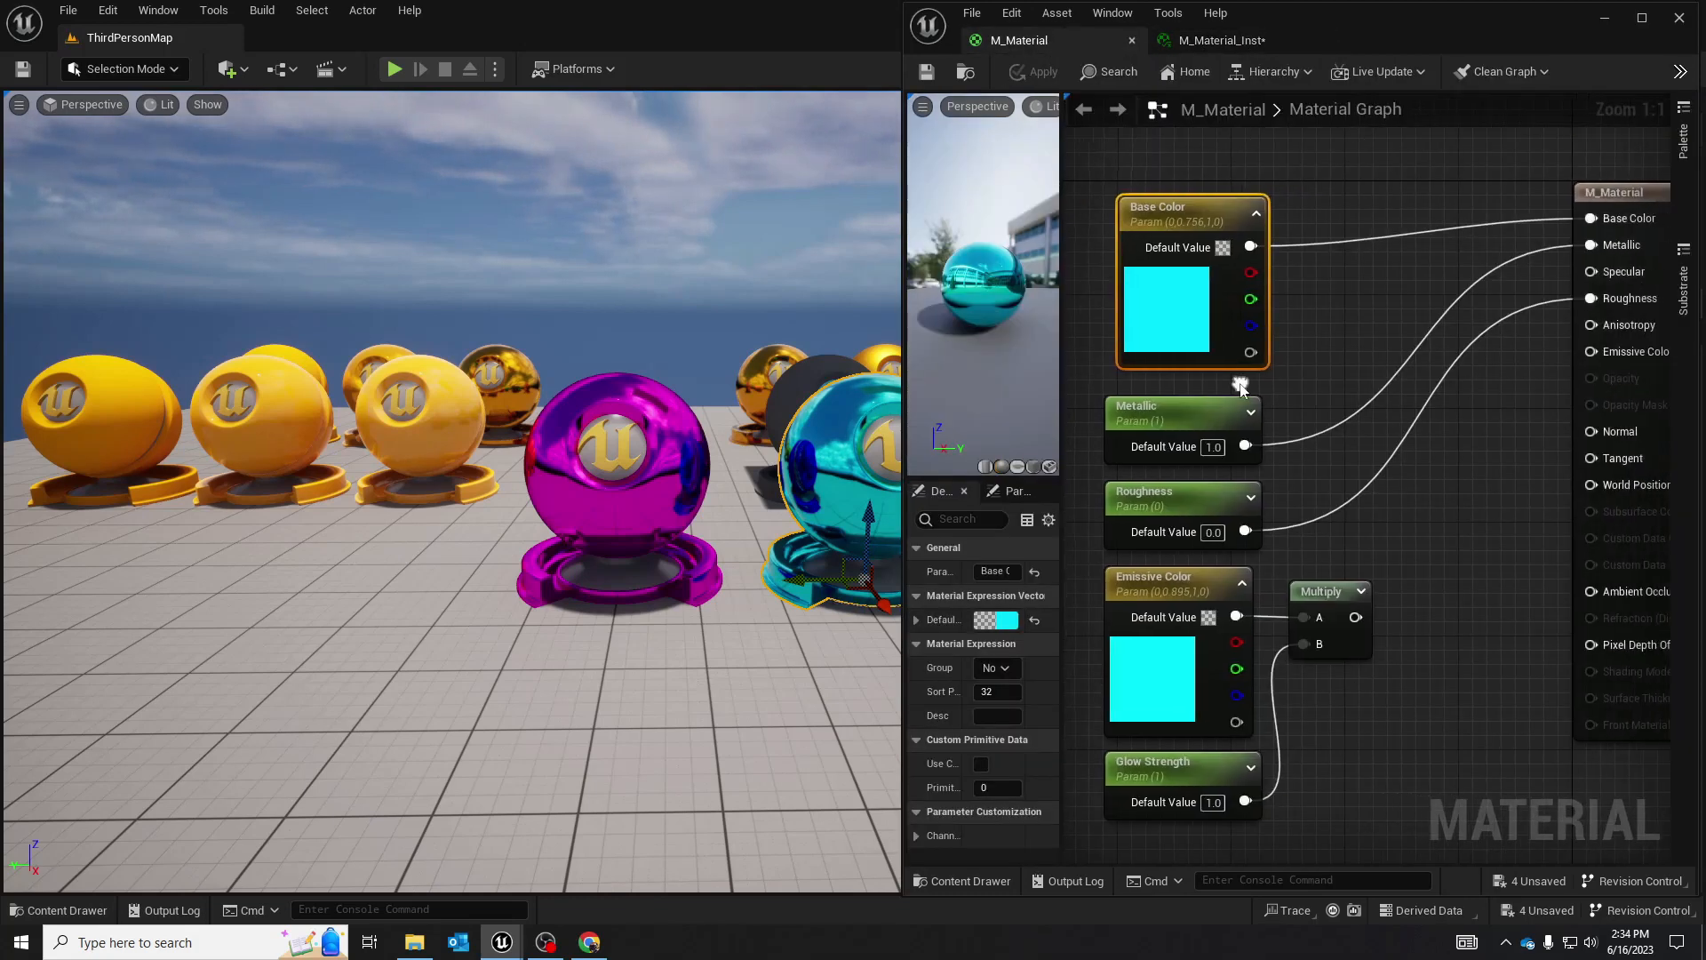
pyautogui.moveTo(1360, 469); pyautogui.dragTo(1316, 442, button='right')
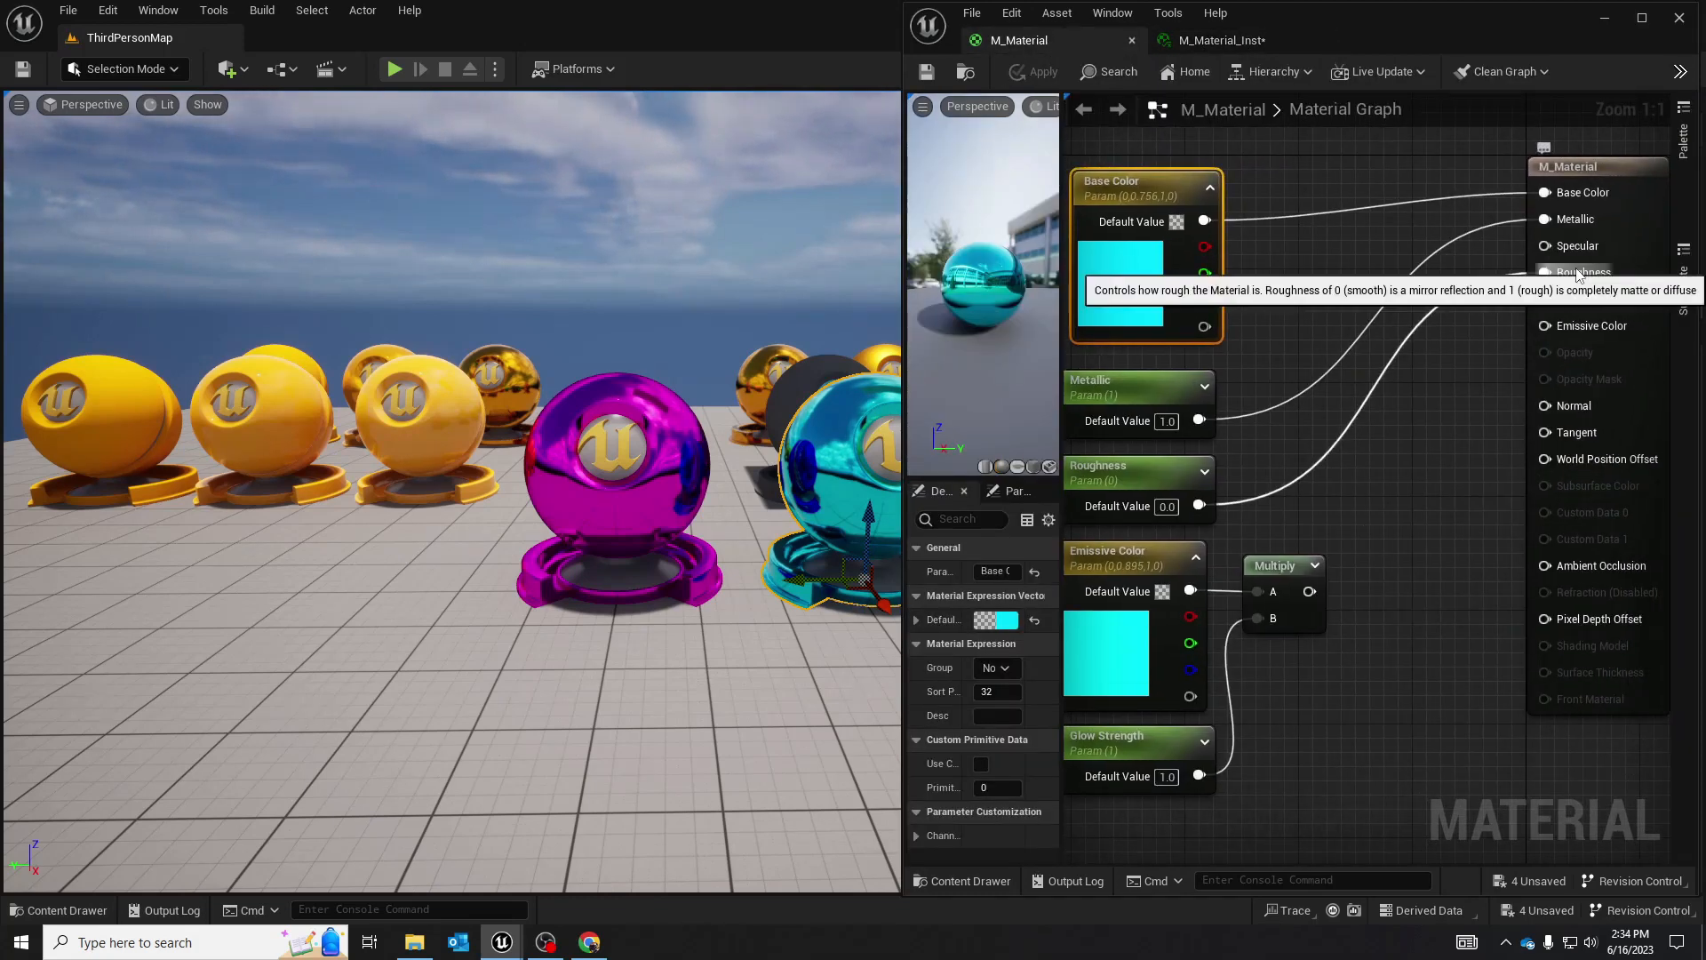
pyautogui.keyDown('alt'); pyautogui.click(1579, 273); pyautogui.keyUp('alt')
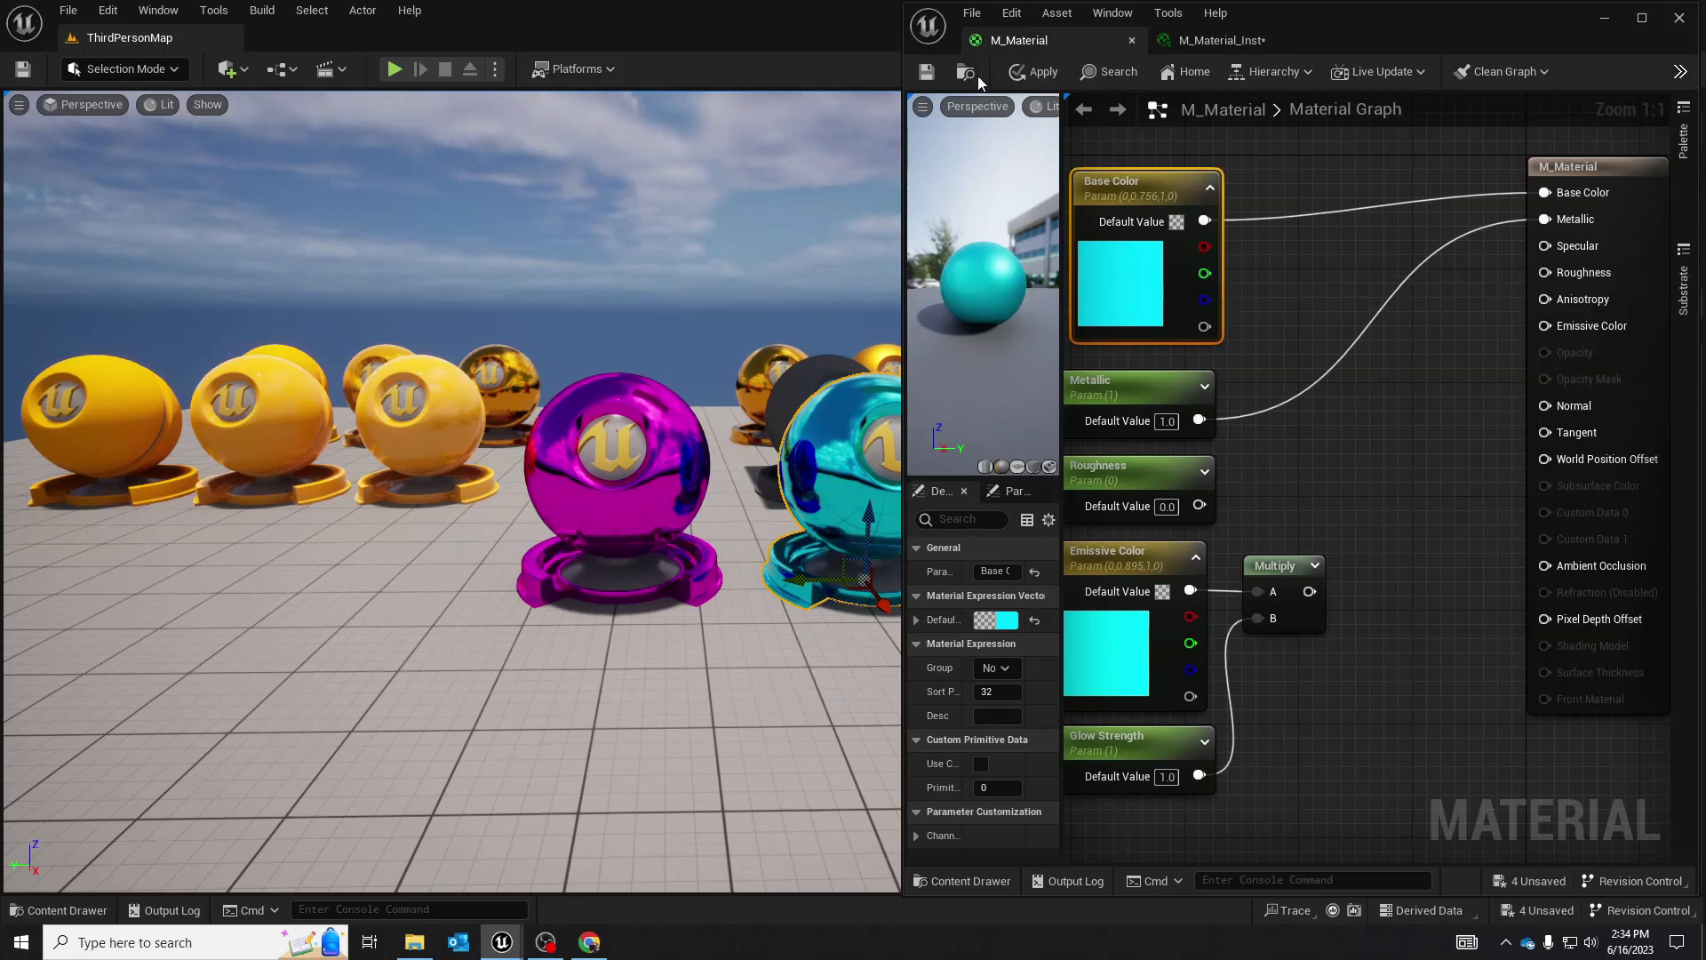
pyautogui.click(930, 71)
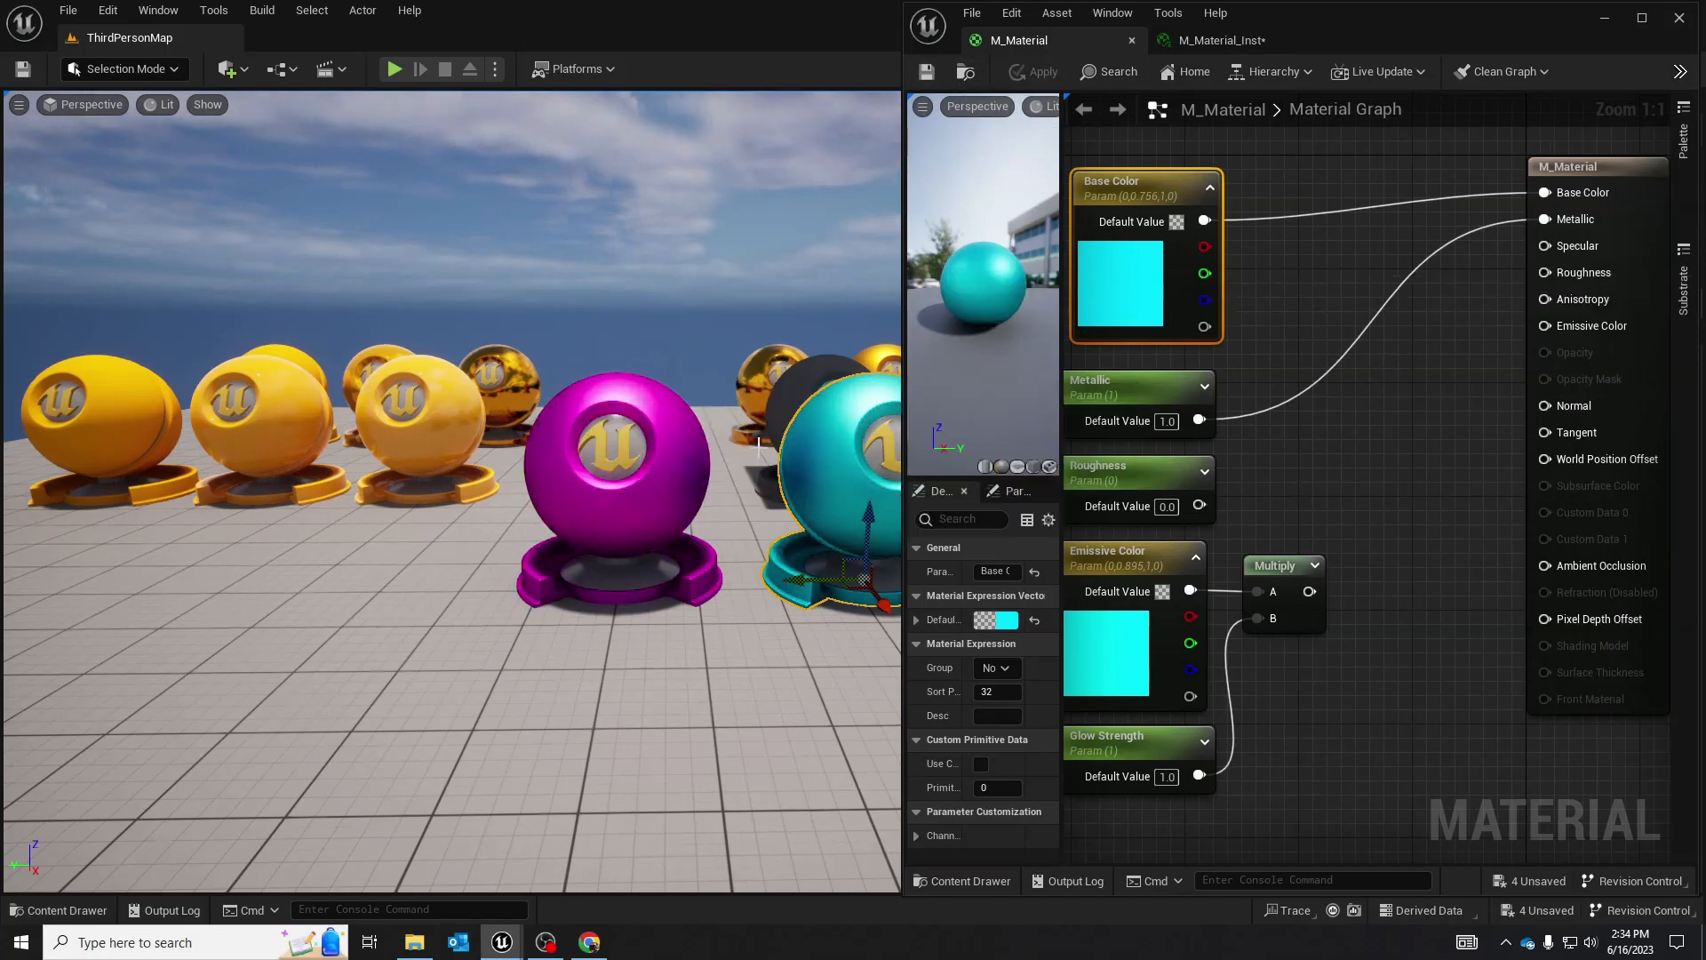
pyautogui.click(1214, 41)
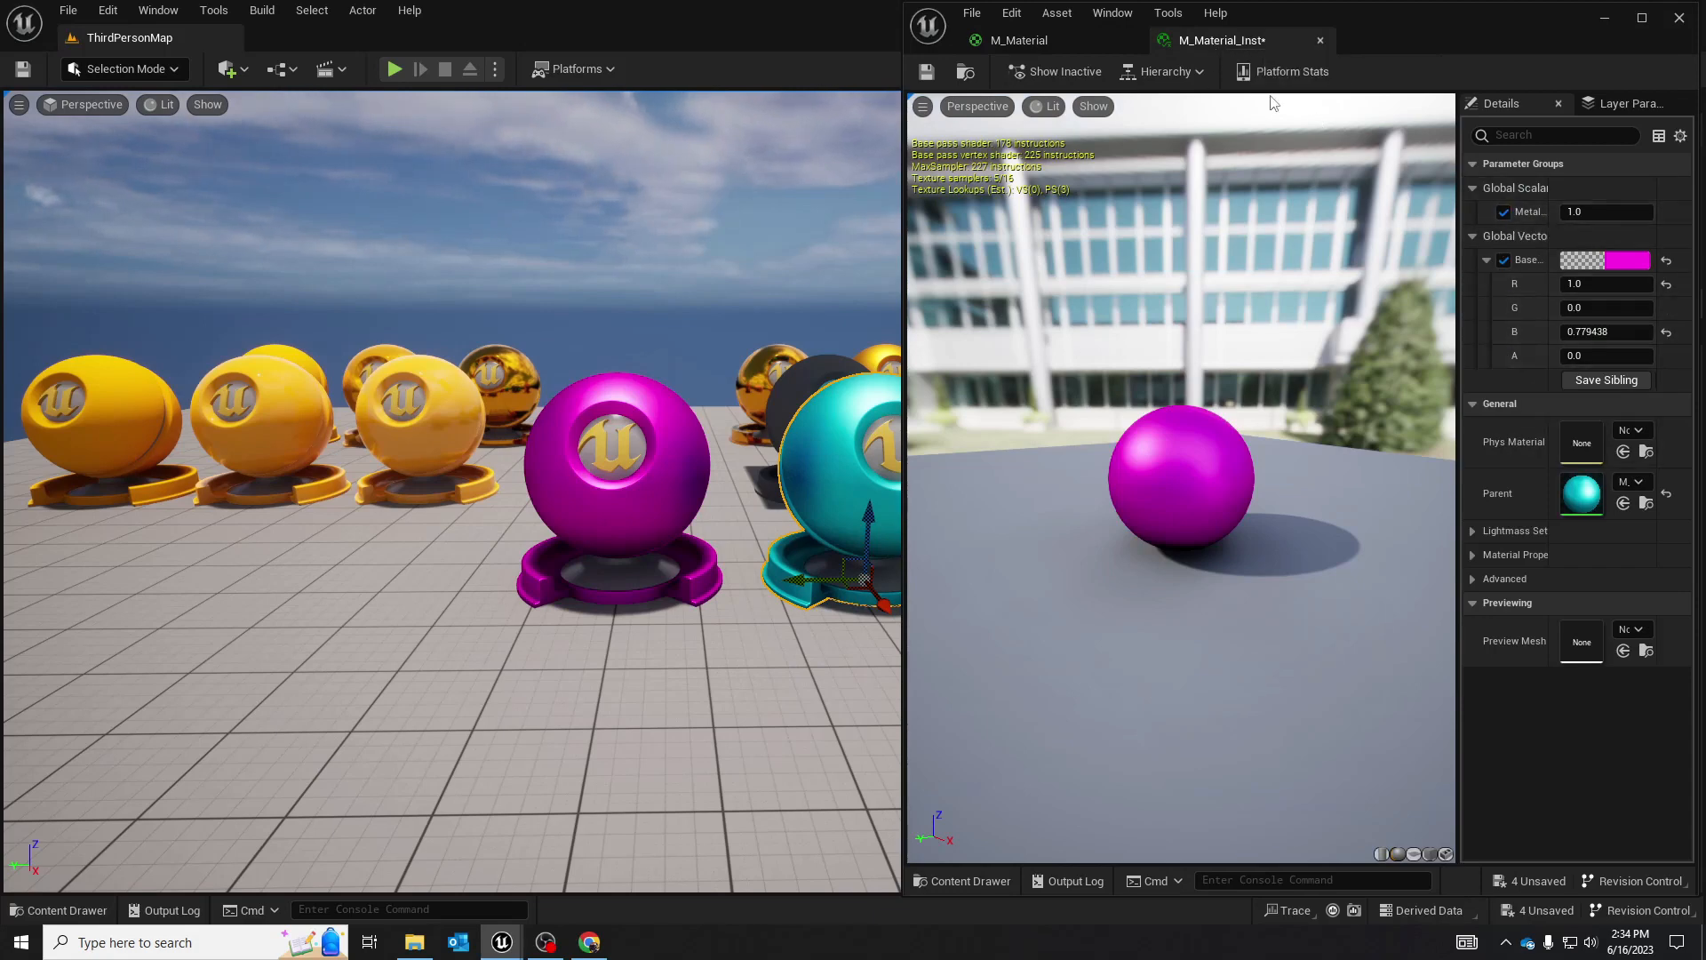
# Reconnect the Roughness parameter to M_Material's Roughness input and save the material
pyautogui.click(1106, 40)
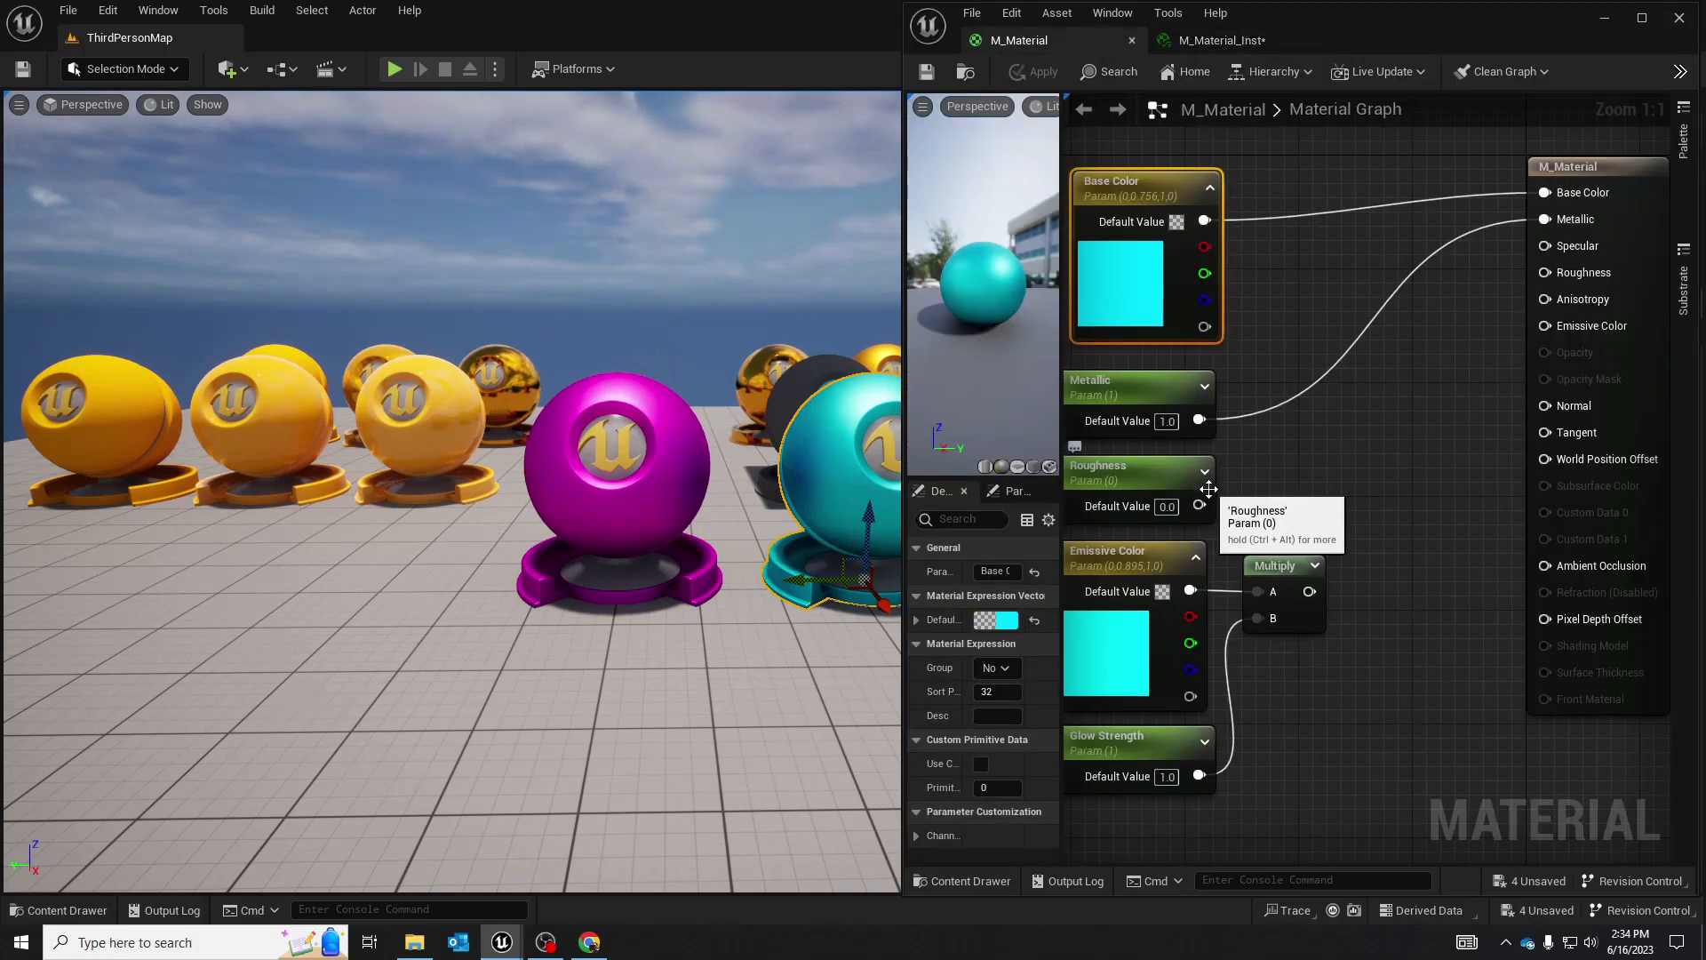
pyautogui.moveTo(1199, 506); pyautogui.dragTo(1521, 267)
pyautogui.click(926, 71)
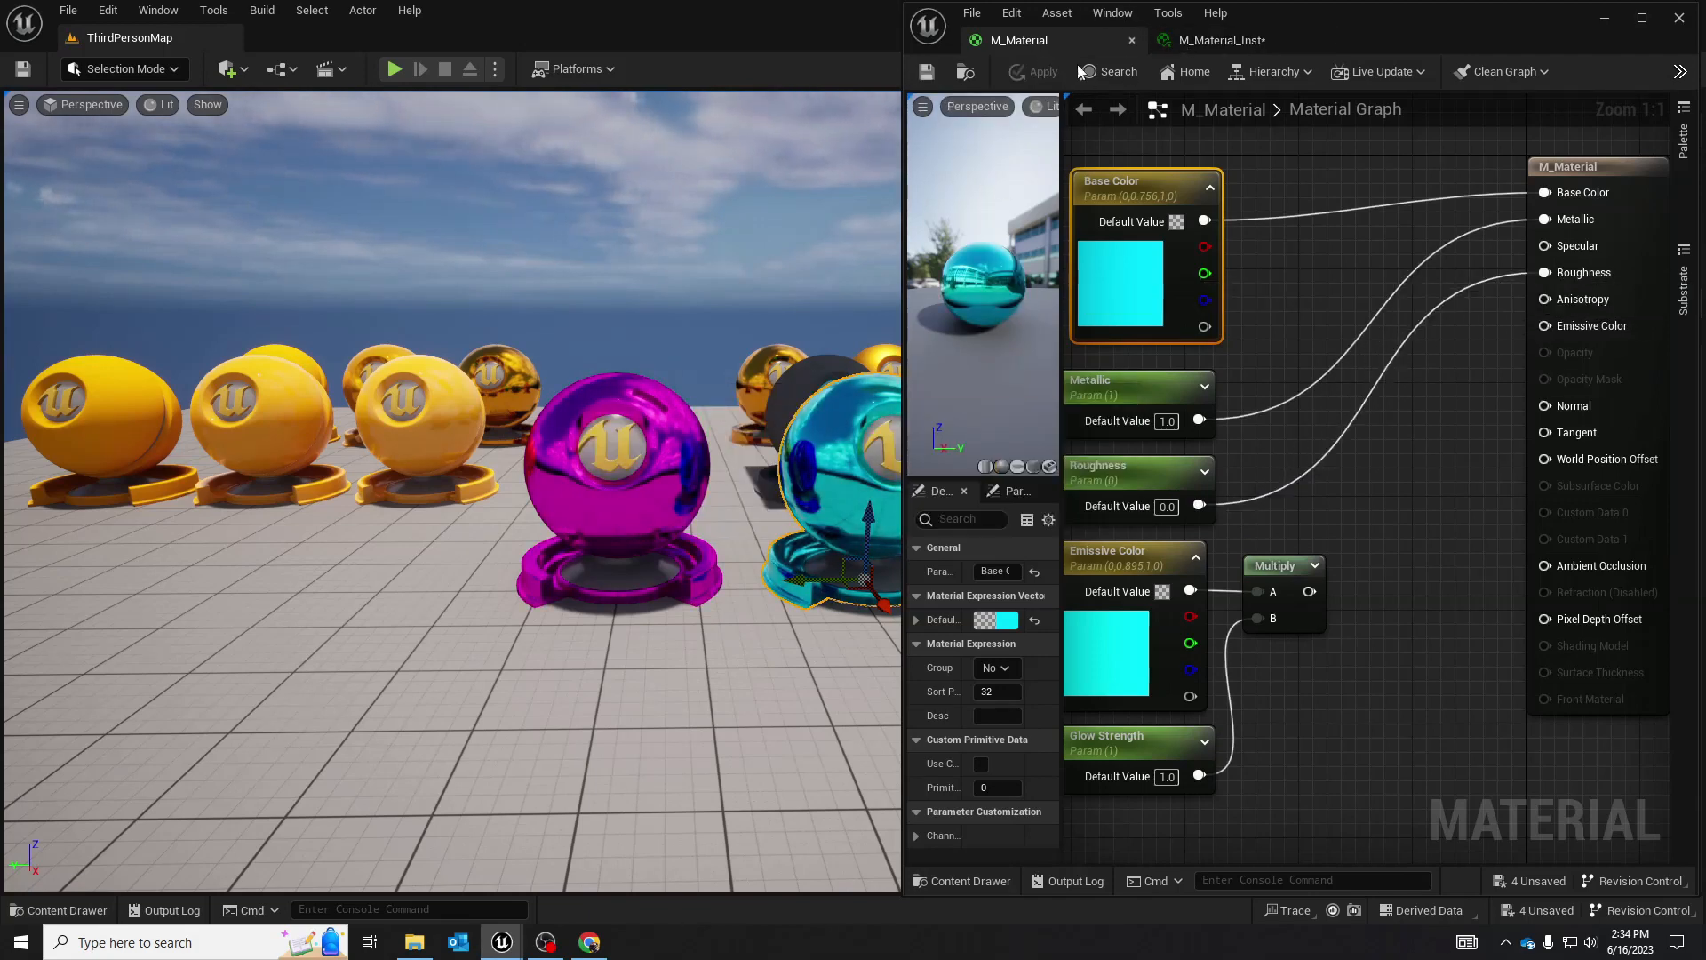
# Enable the Roughness override in M_Material_Inst and set it to 1
pyautogui.click(1222, 40)
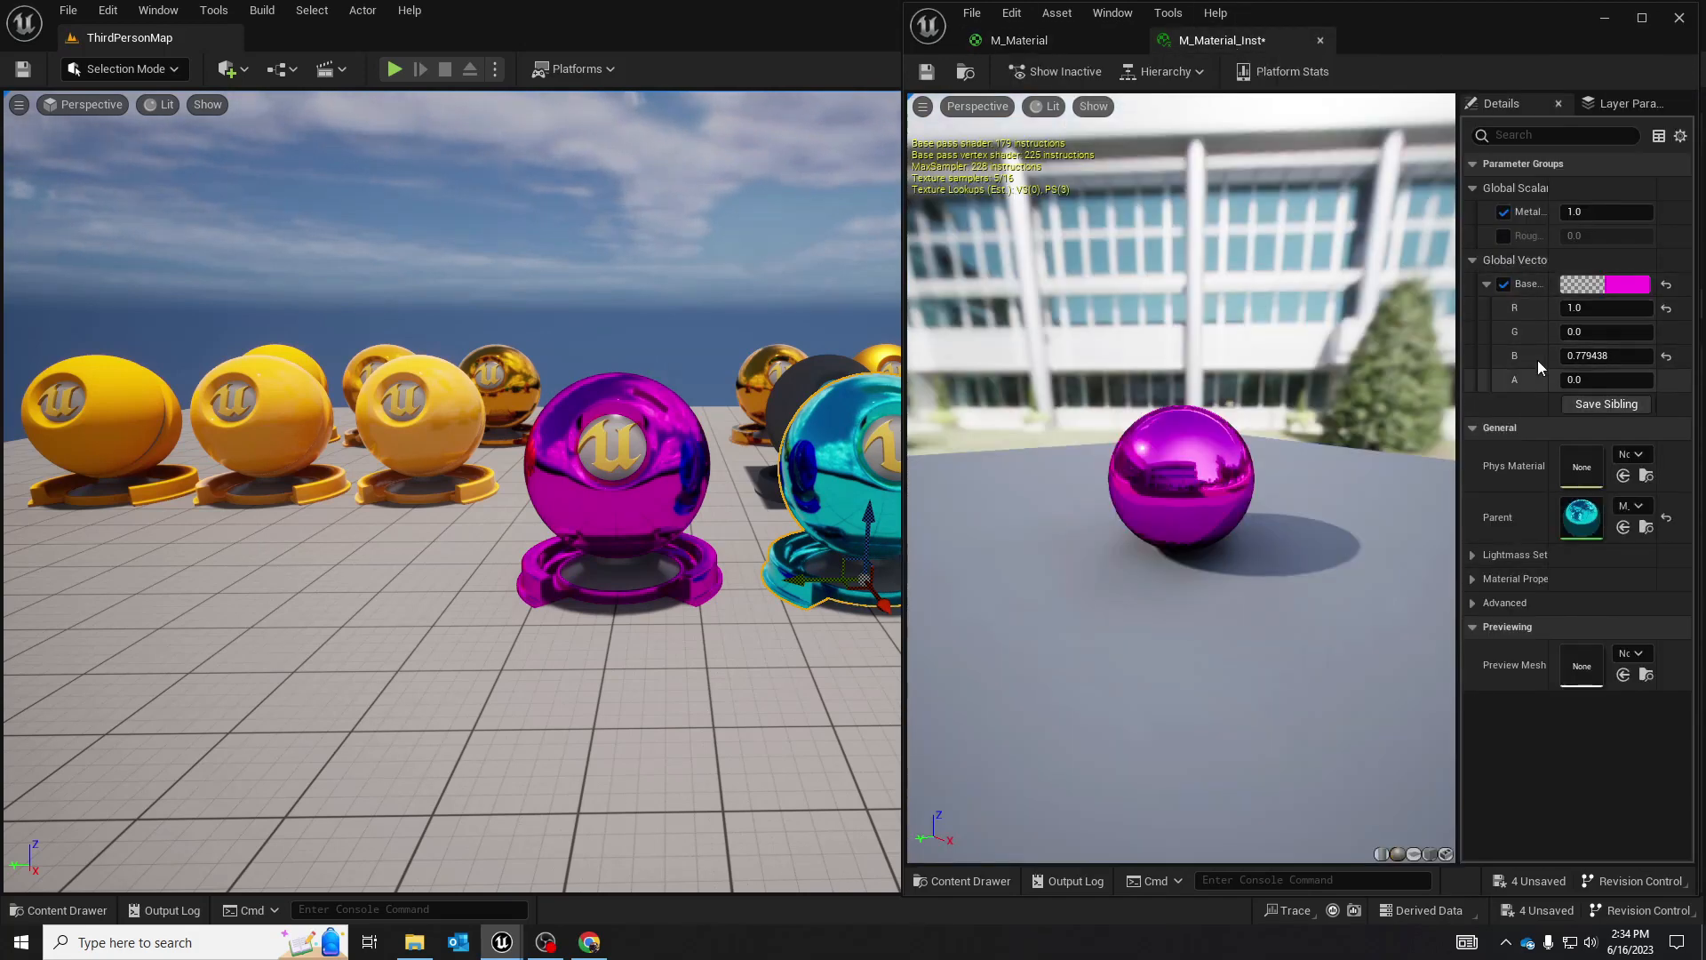
pyautogui.click(1504, 236)
pyautogui.click(1600, 237)
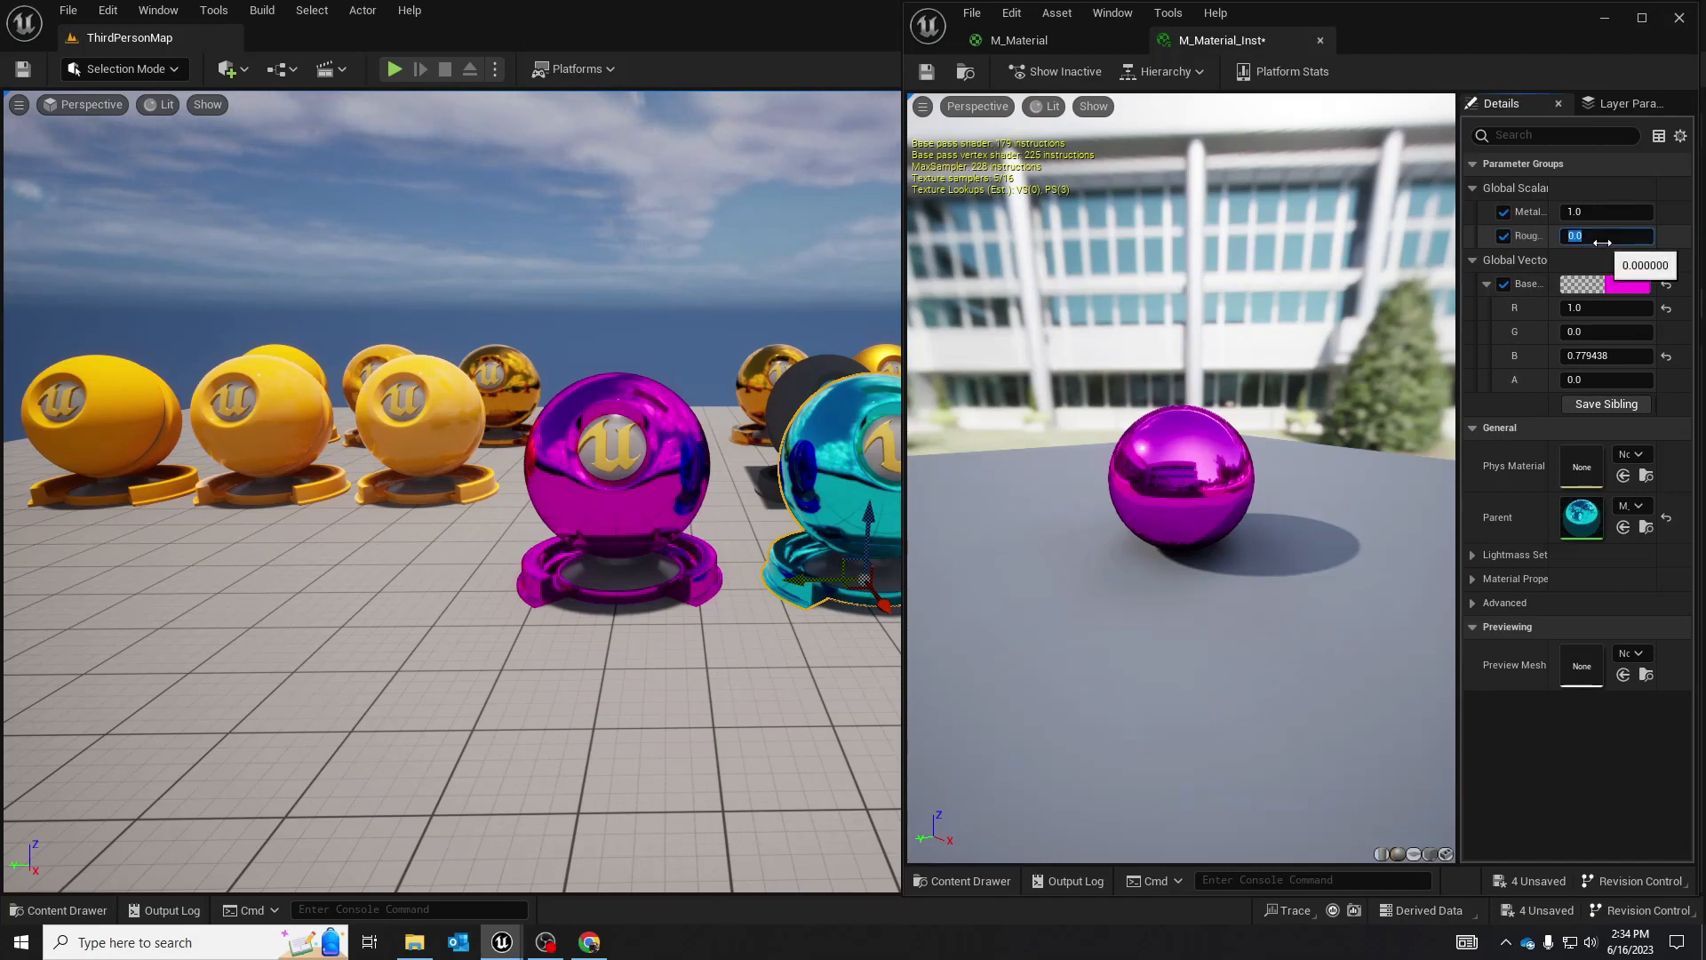
pyautogui.write('1')
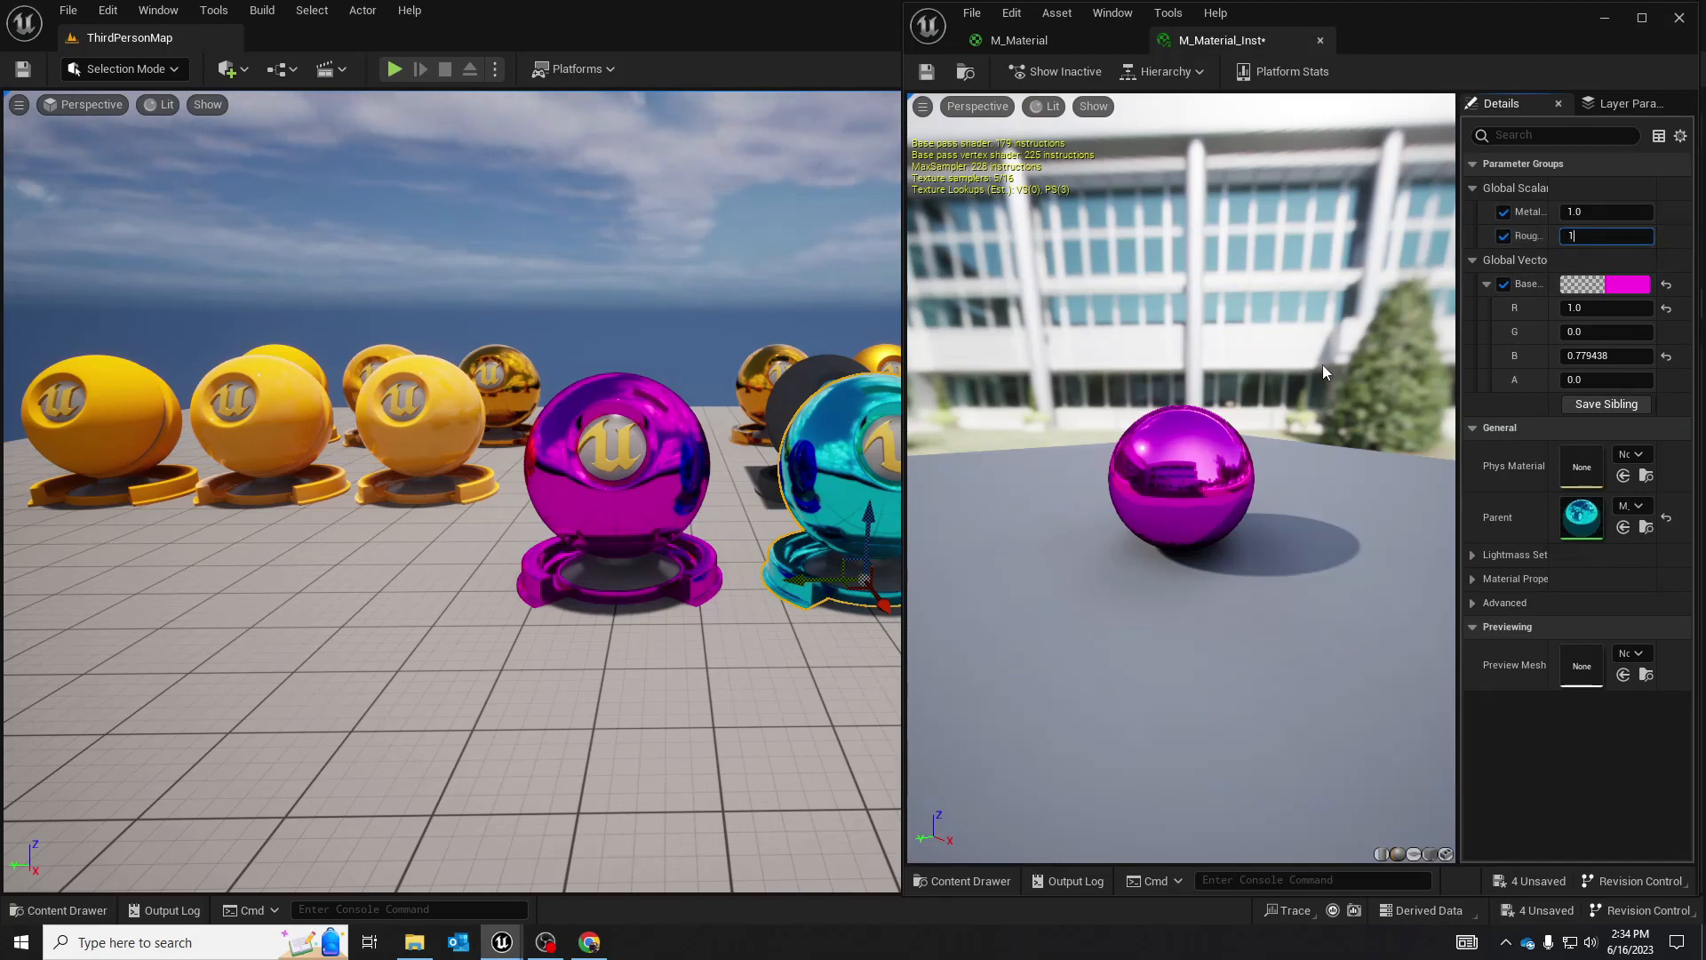
pyautogui.press('Return')
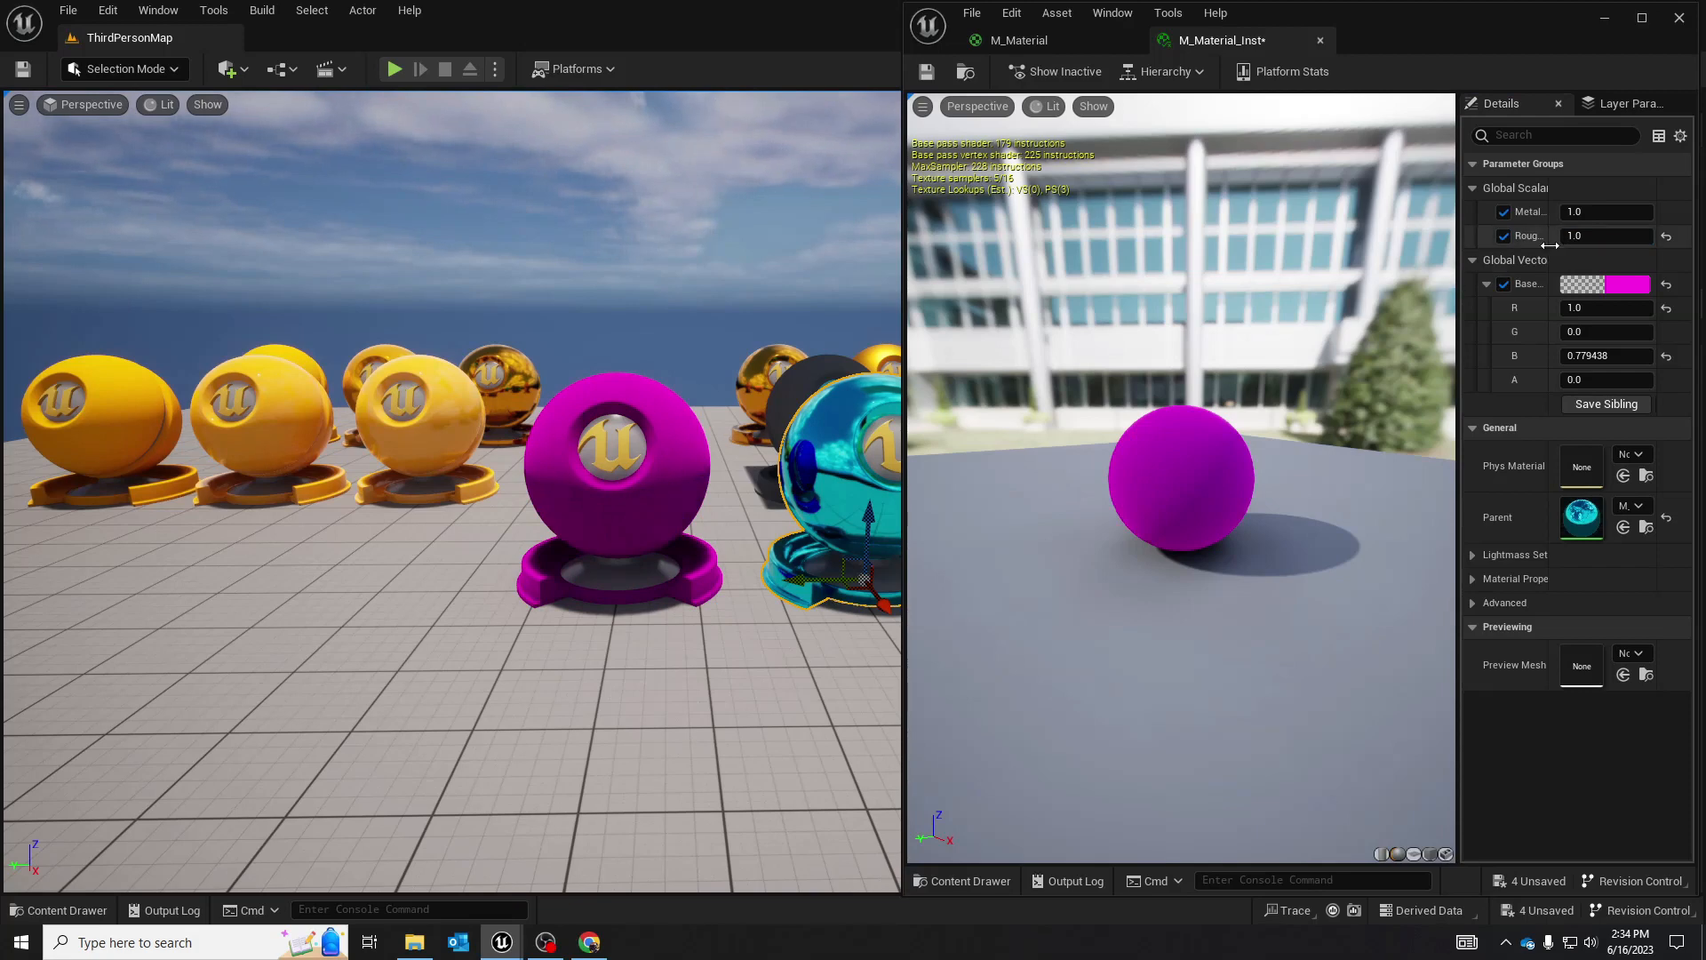
# Lower the instance's Roughness to 0.428245, save M_Material_Inst, and minimize the material editor to return to the level
pyautogui.moveTo(1595, 237)
pyautogui.mouseDown()
pyautogui.moveTo(1624, 237)
pyautogui.moveTo(1573, 237)
pyautogui.mouseUp()
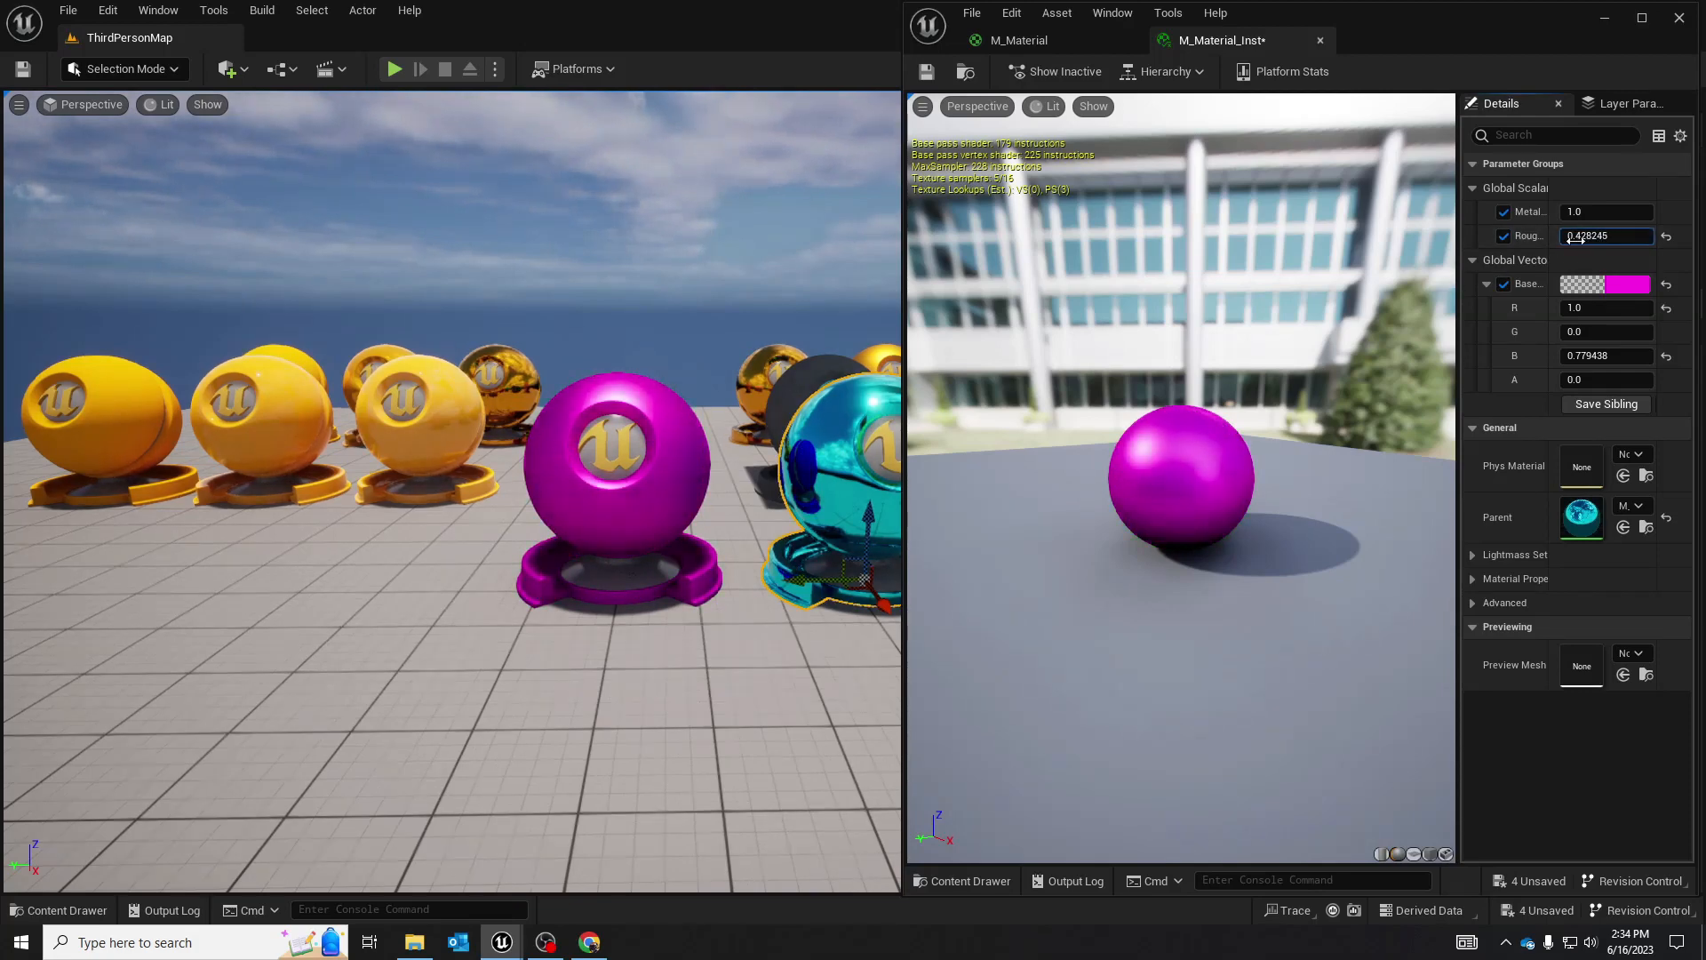
pyautogui.click(926, 71)
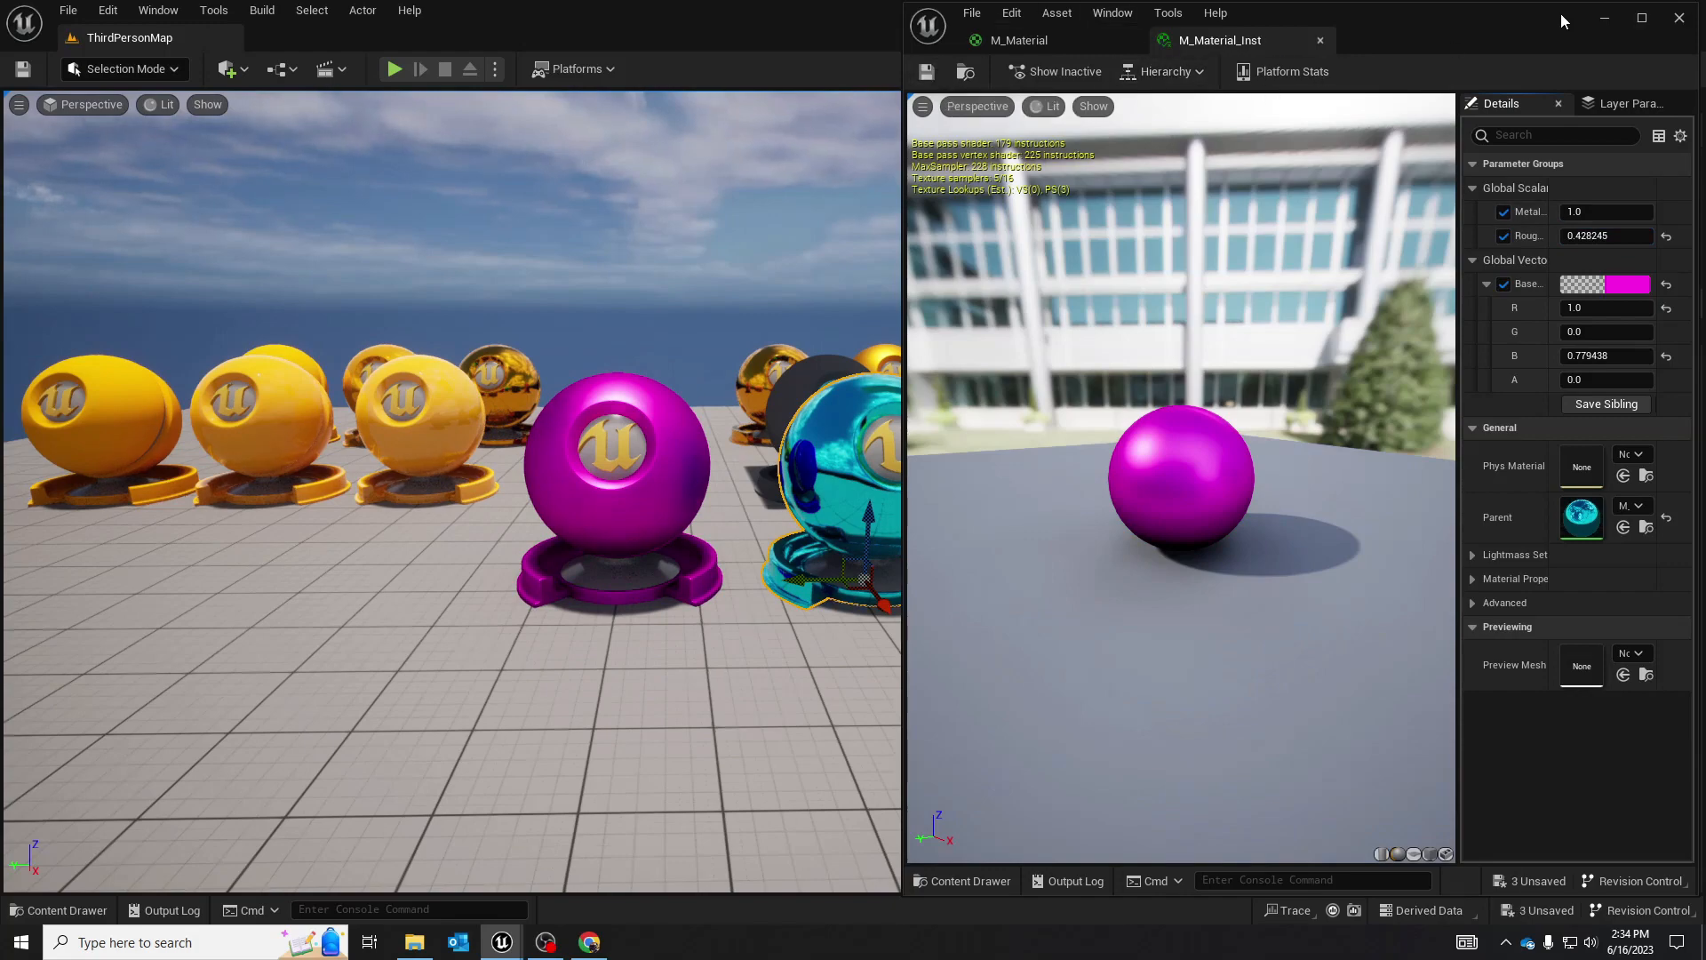
pyautogui.click(1602, 18)
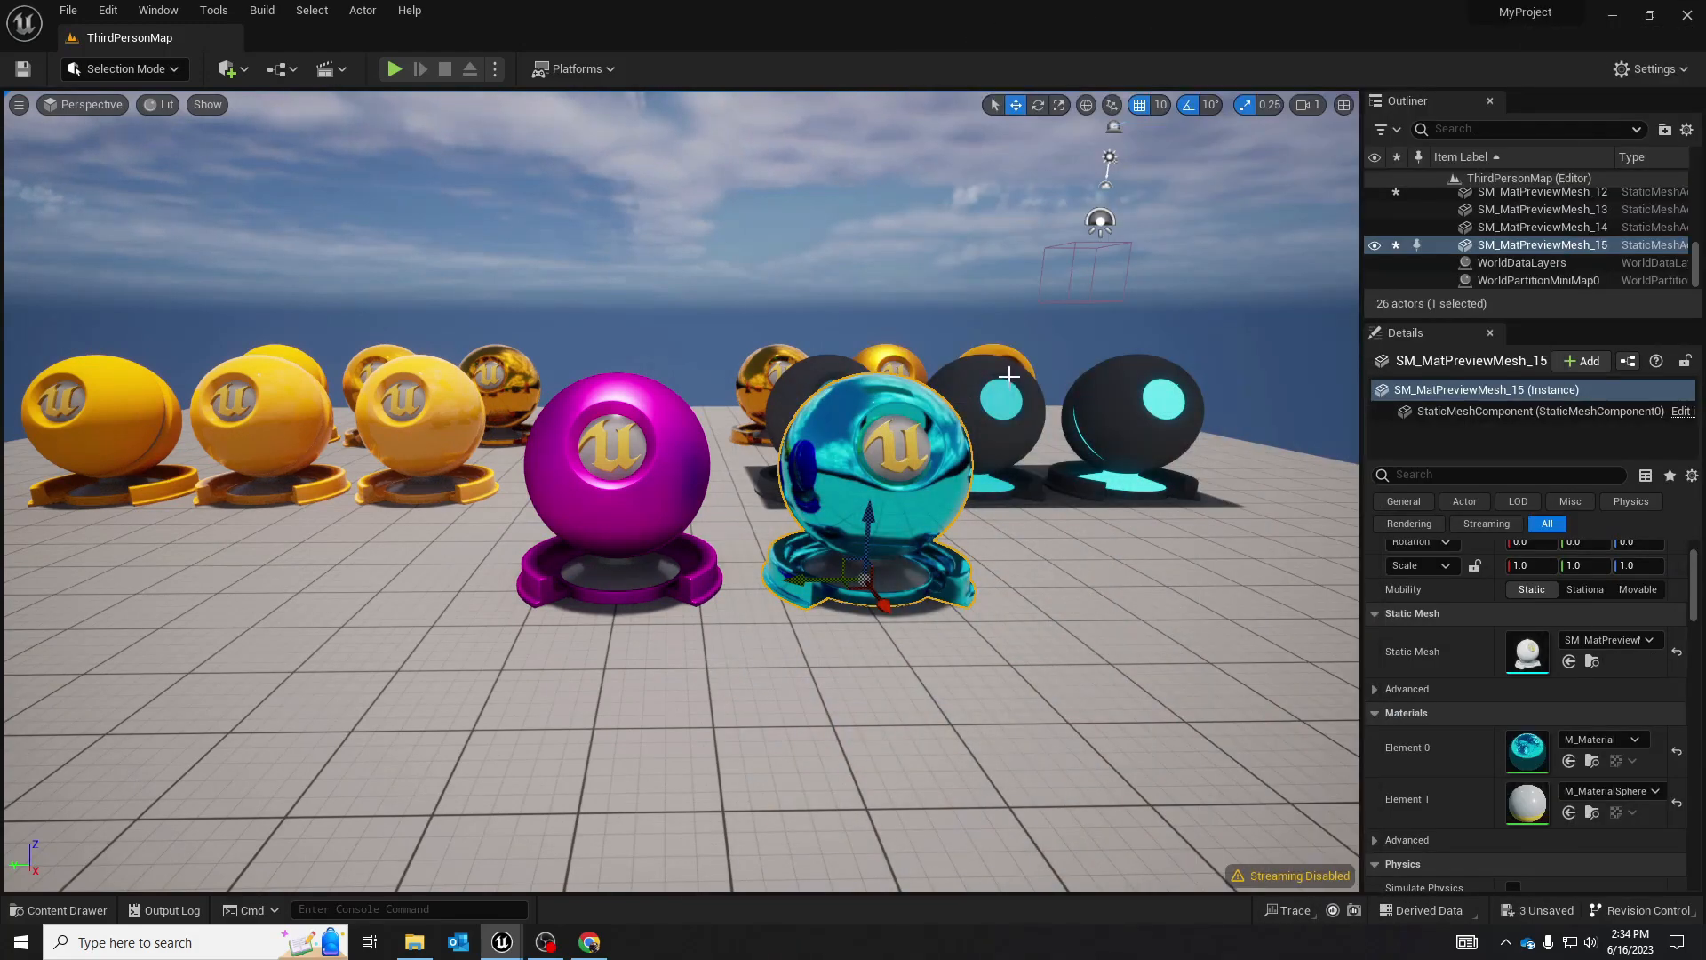